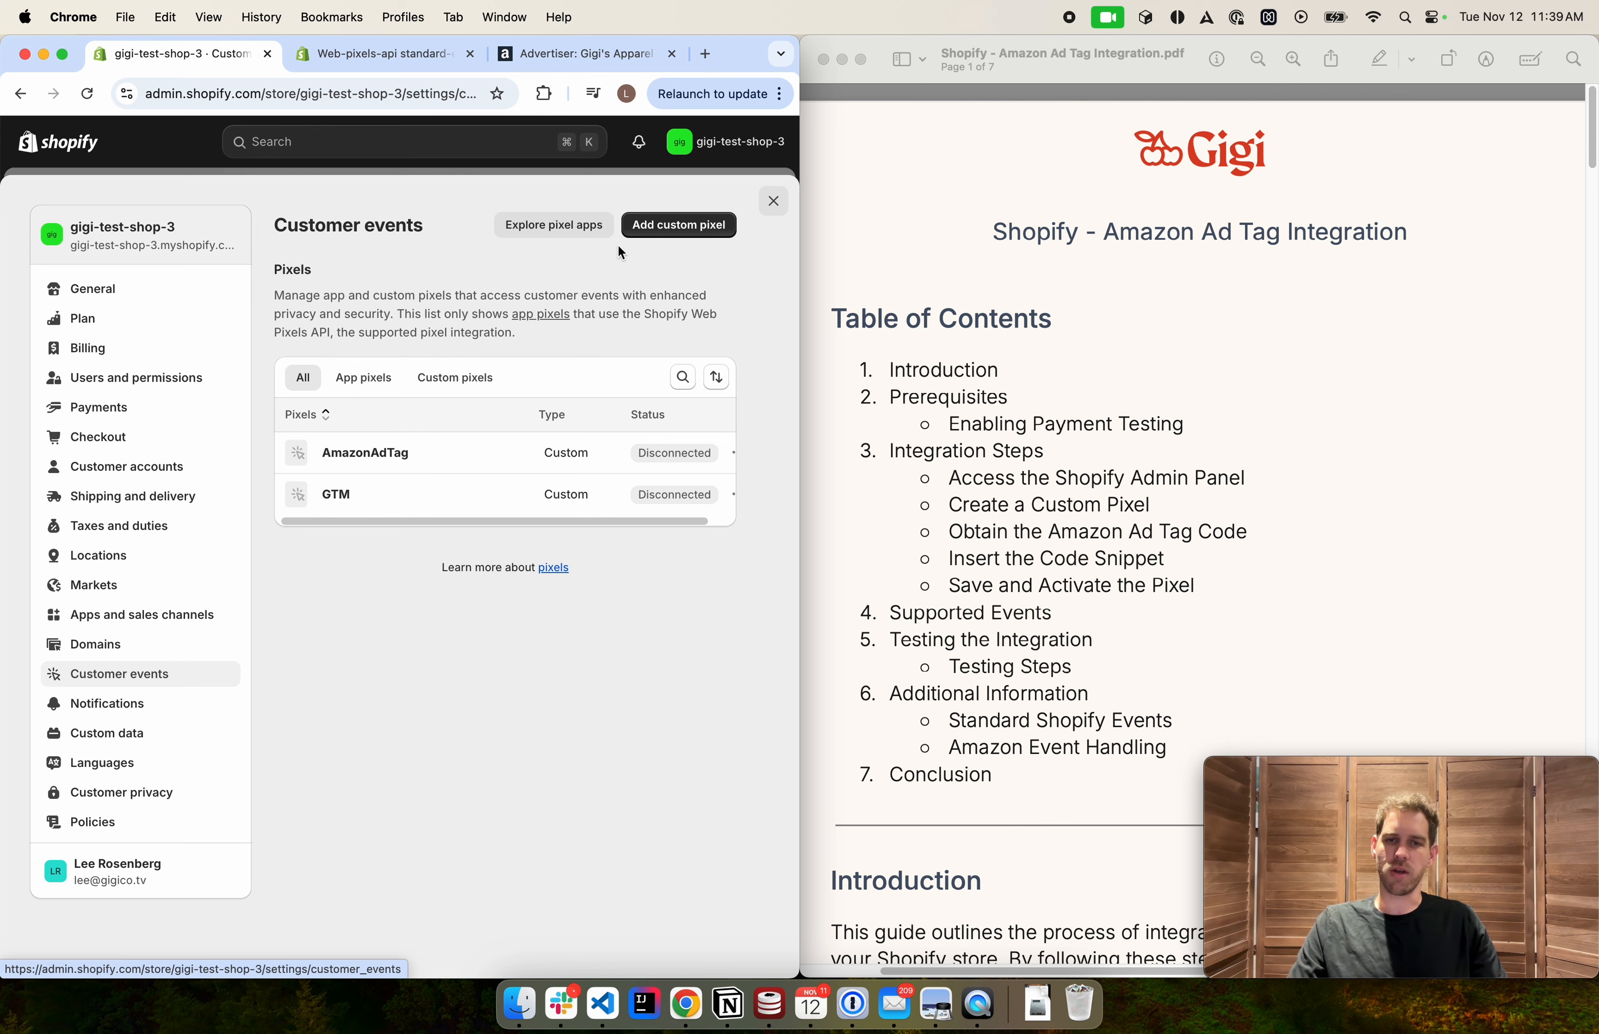
# Create a new custom pixel named TestAAT
pyautogui.click(675, 225)
pyautogui.click(337, 545)
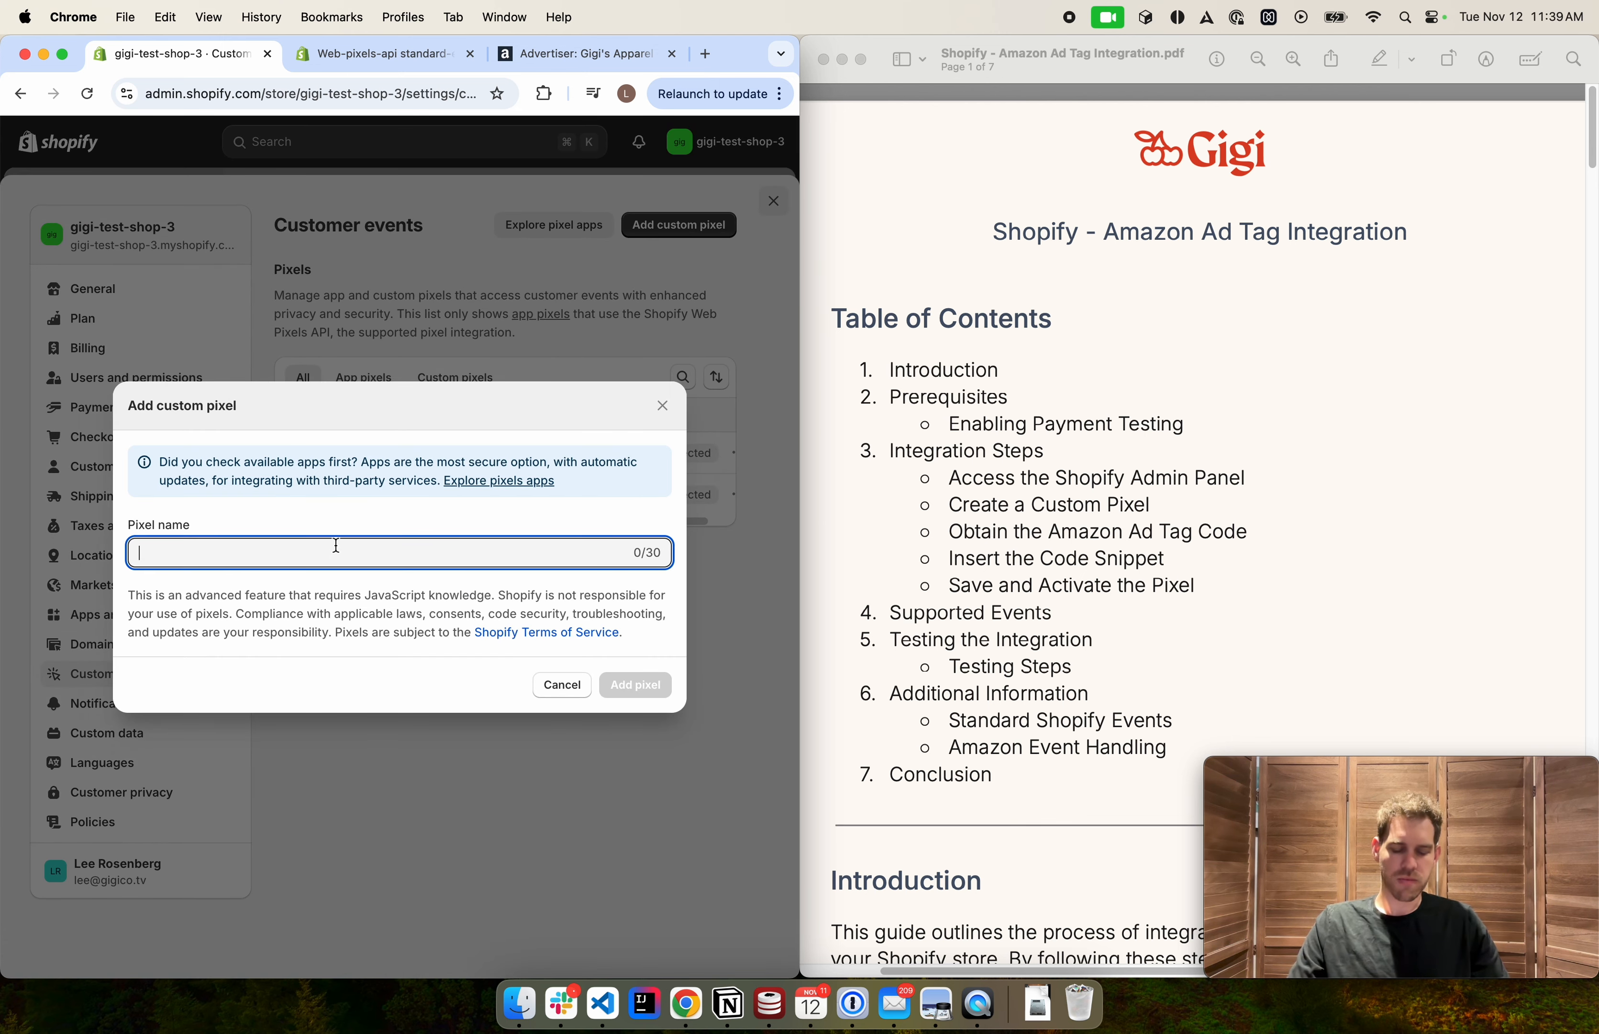
pyautogui.write('Te')
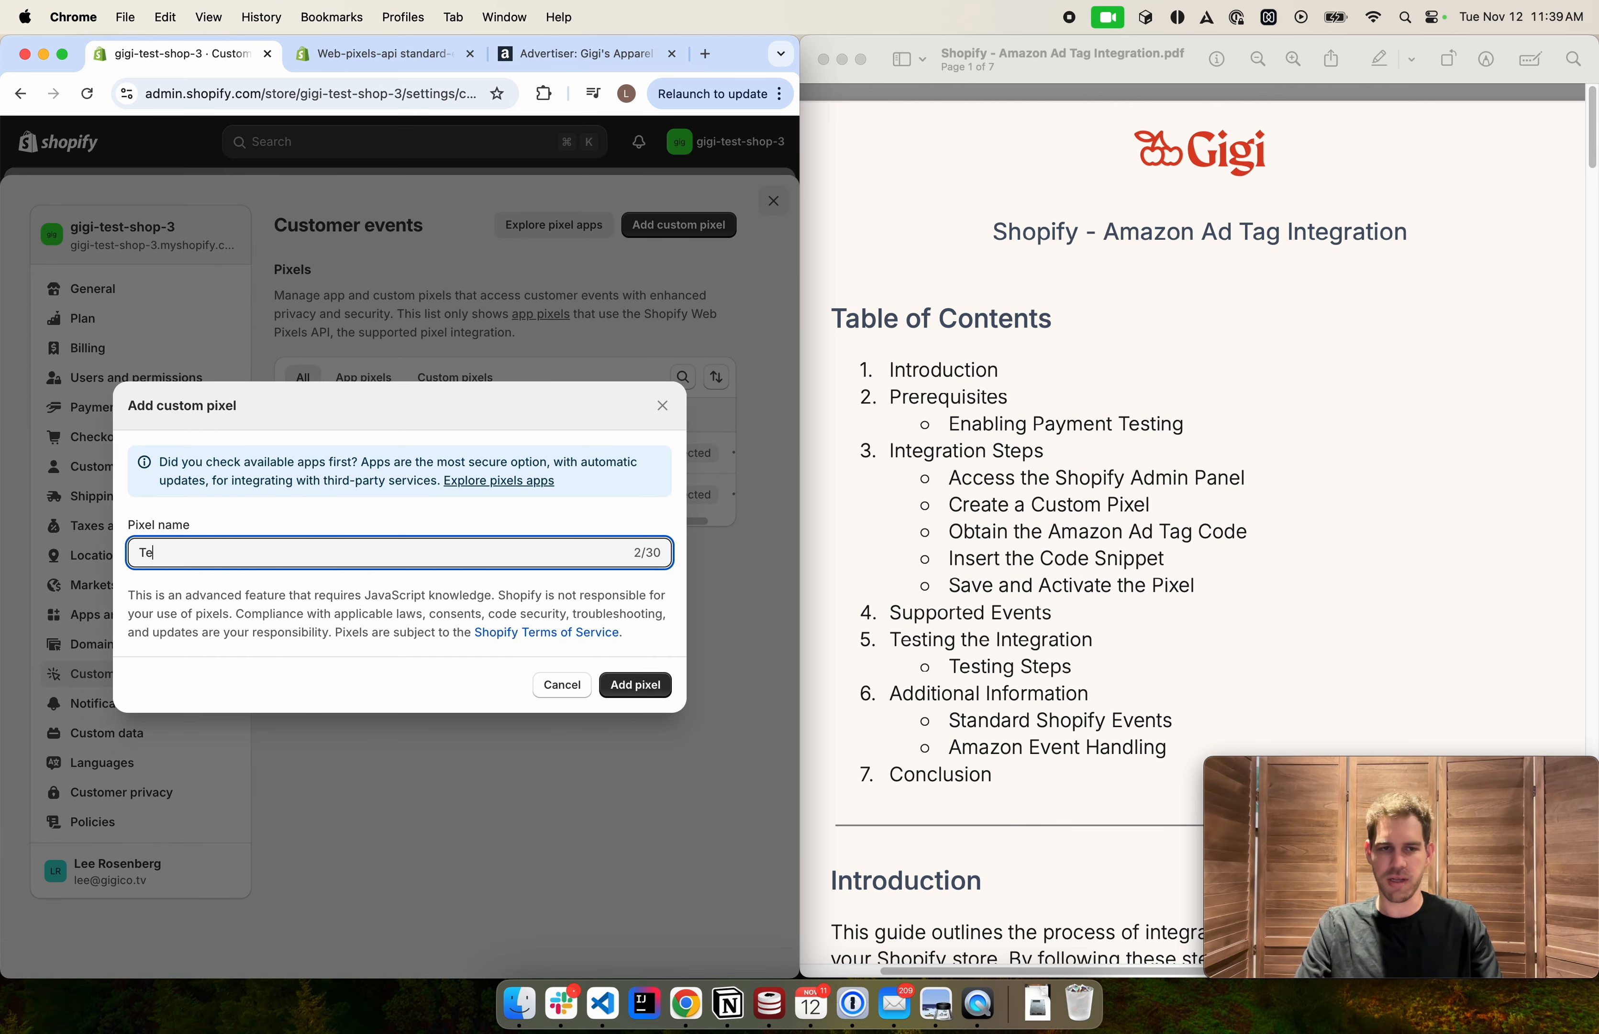
pyautogui.write('stAAT')
pyautogui.click(635, 684)
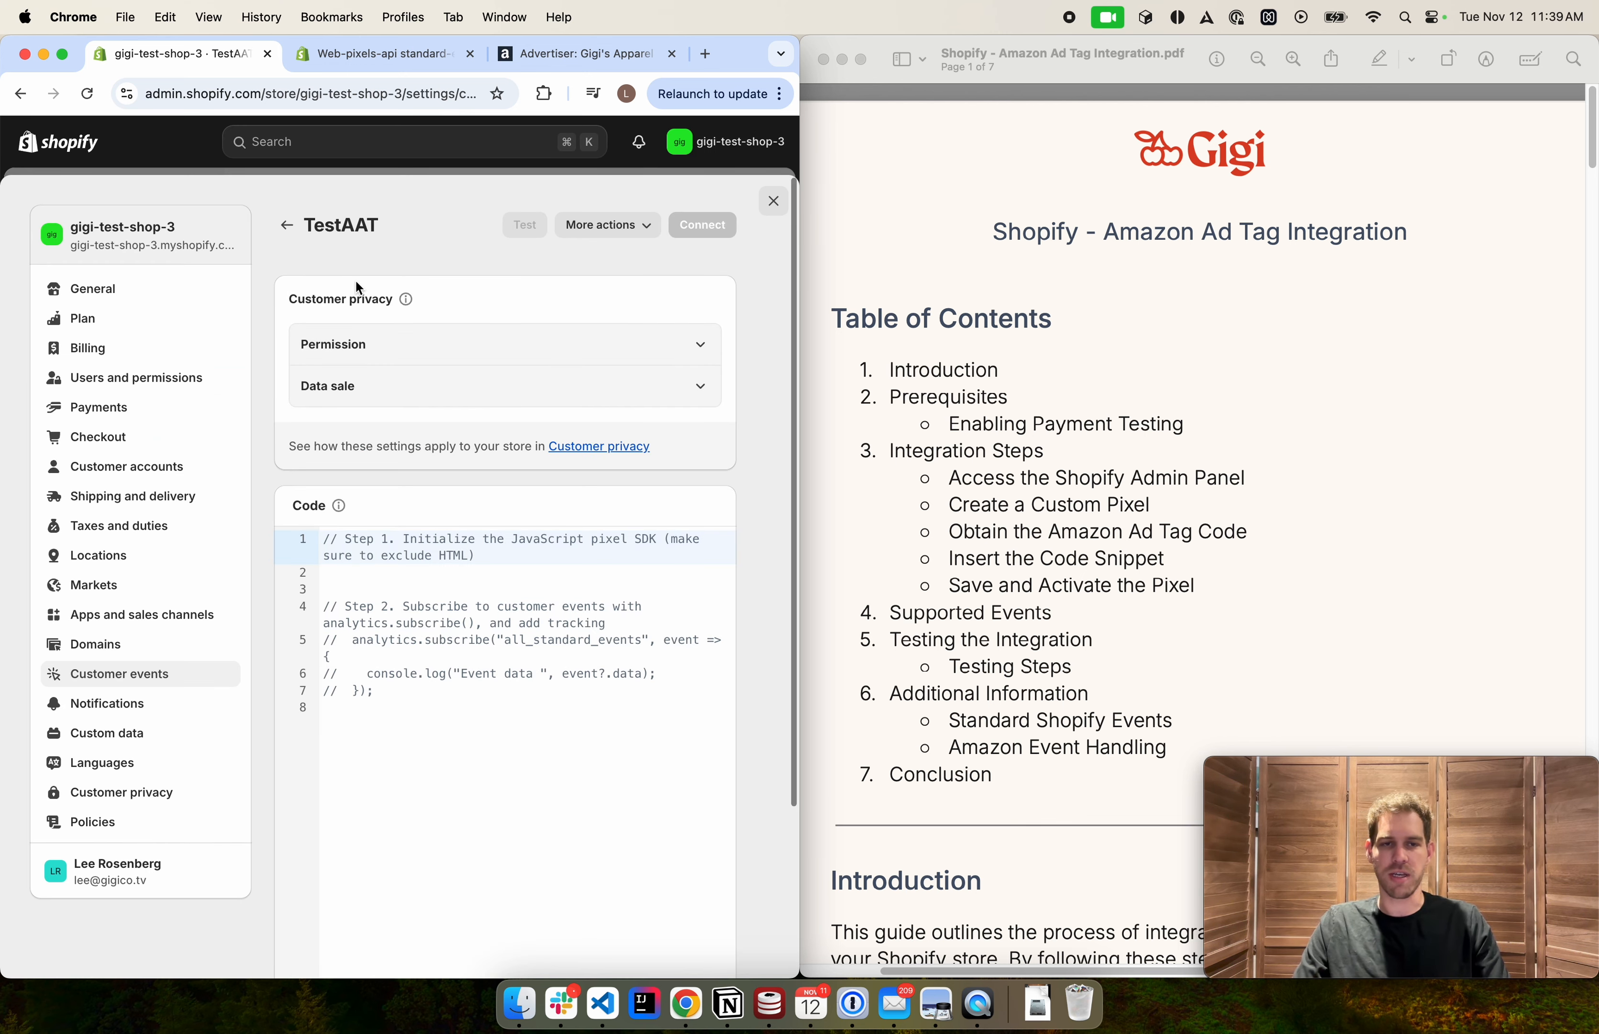
# Check the pixel's permission options, then clear all default template code from the code editor
pyautogui.click(378, 359)
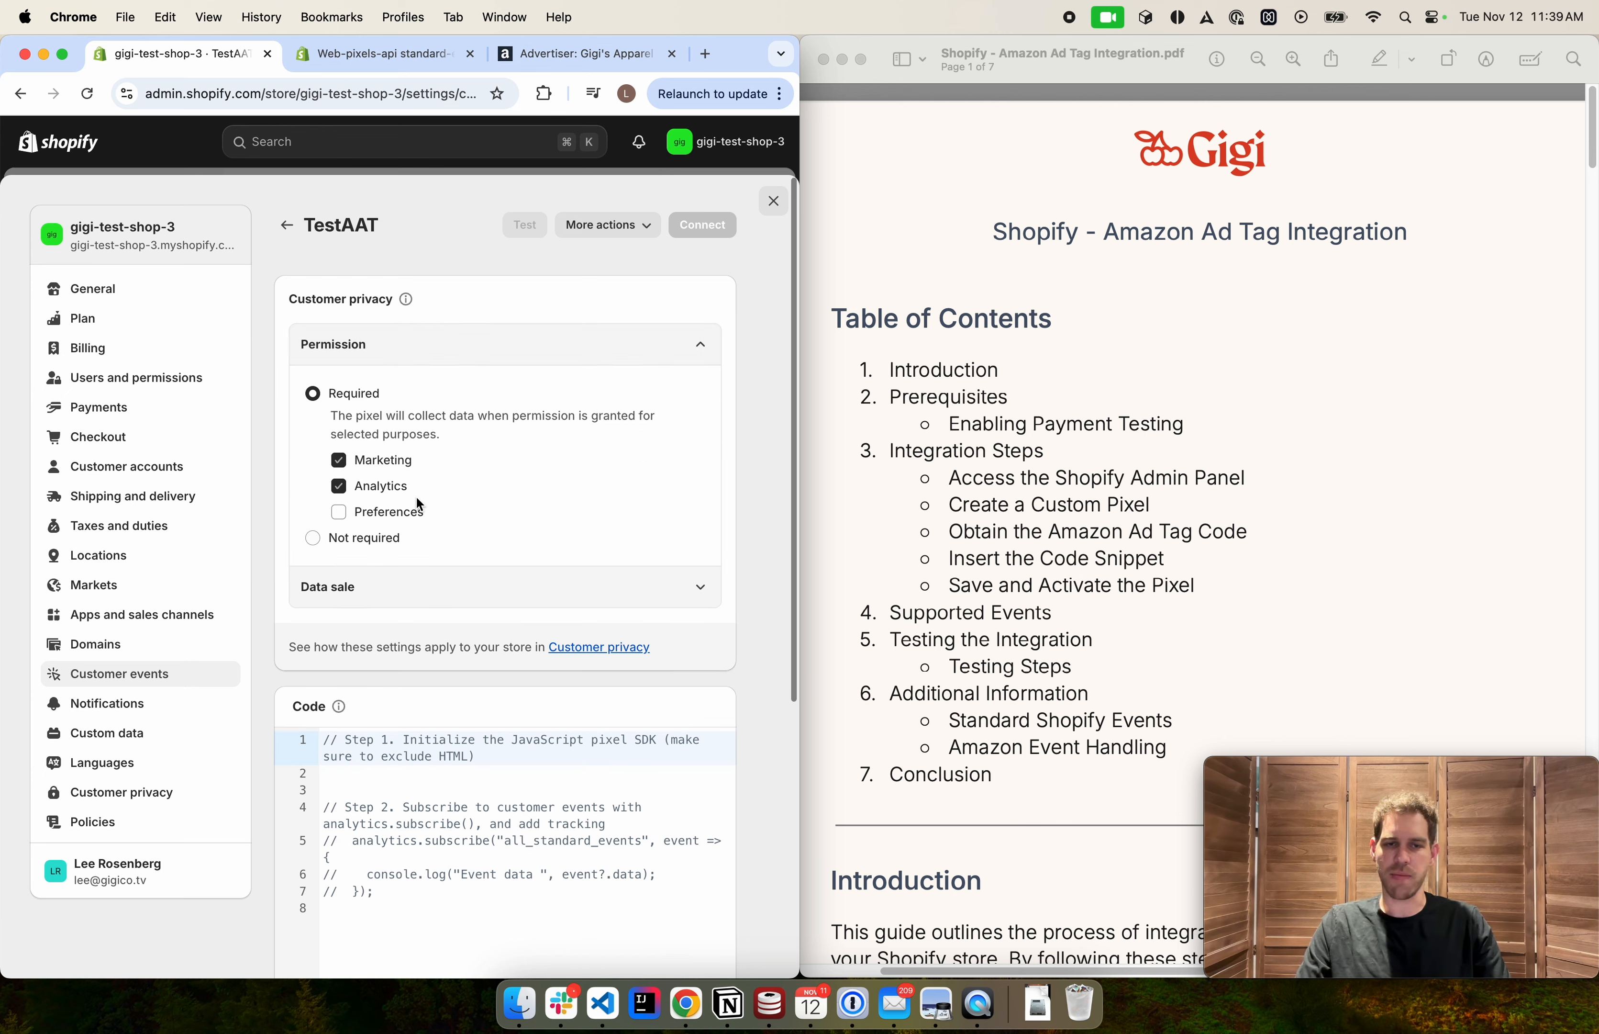
pyautogui.click(695, 360)
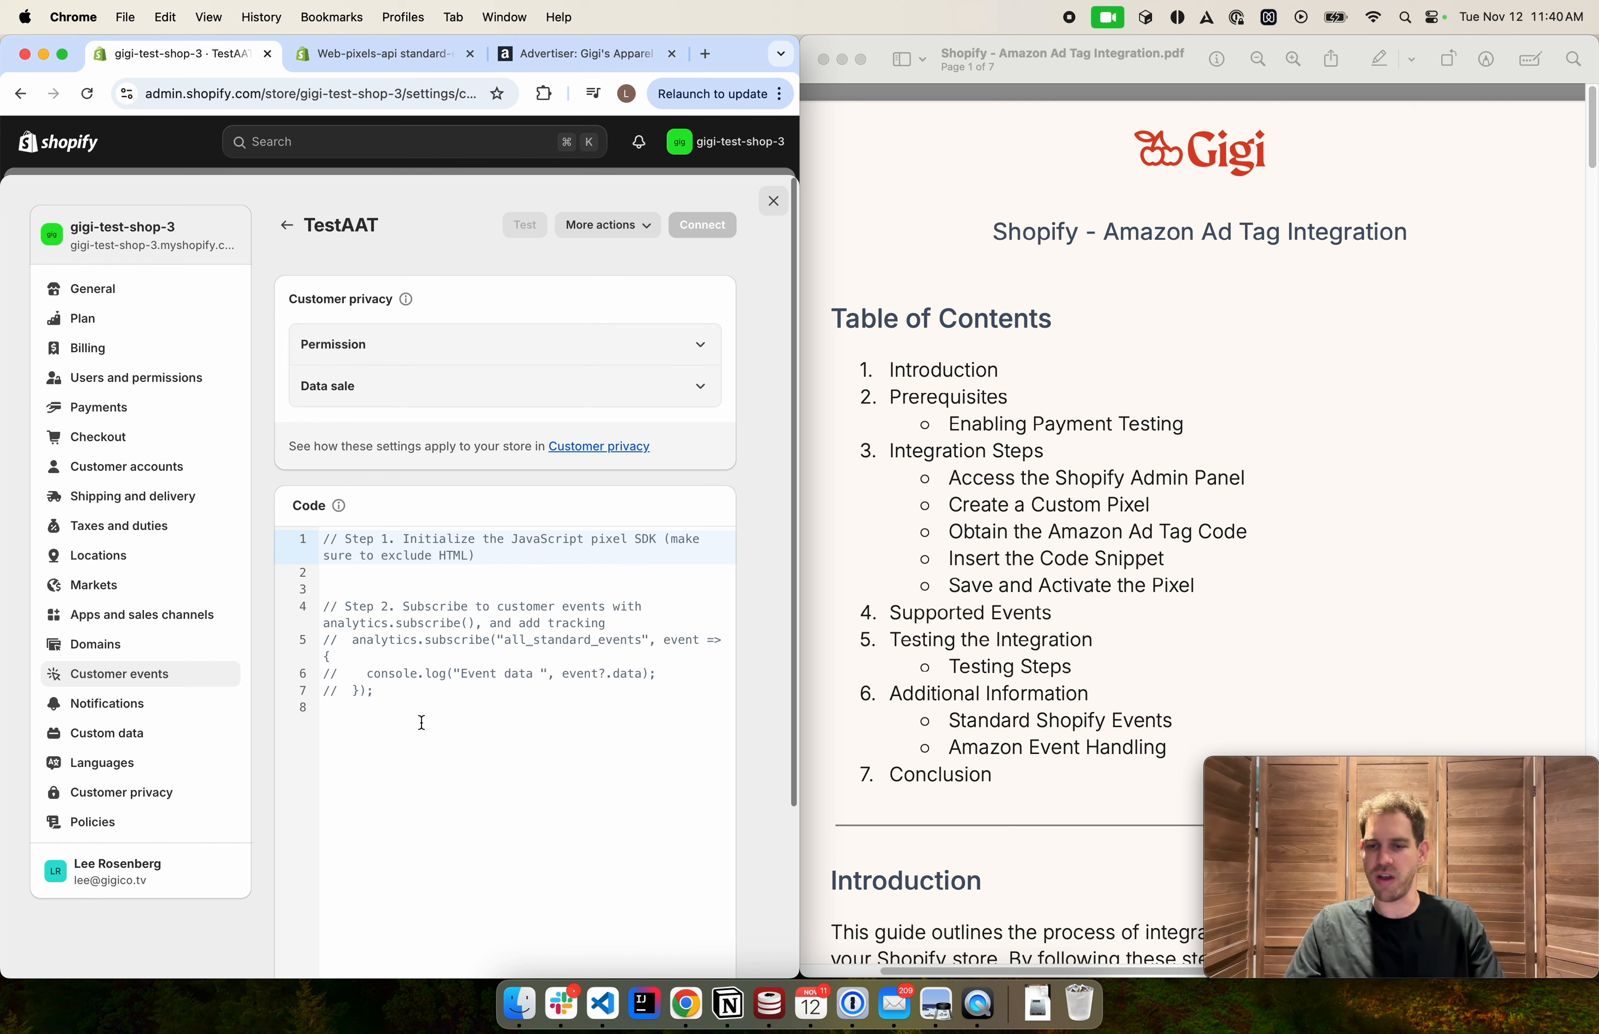
pyautogui.moveTo(421, 722); pyautogui.dragTo(274, 530)
pyautogui.press('BackSpace')
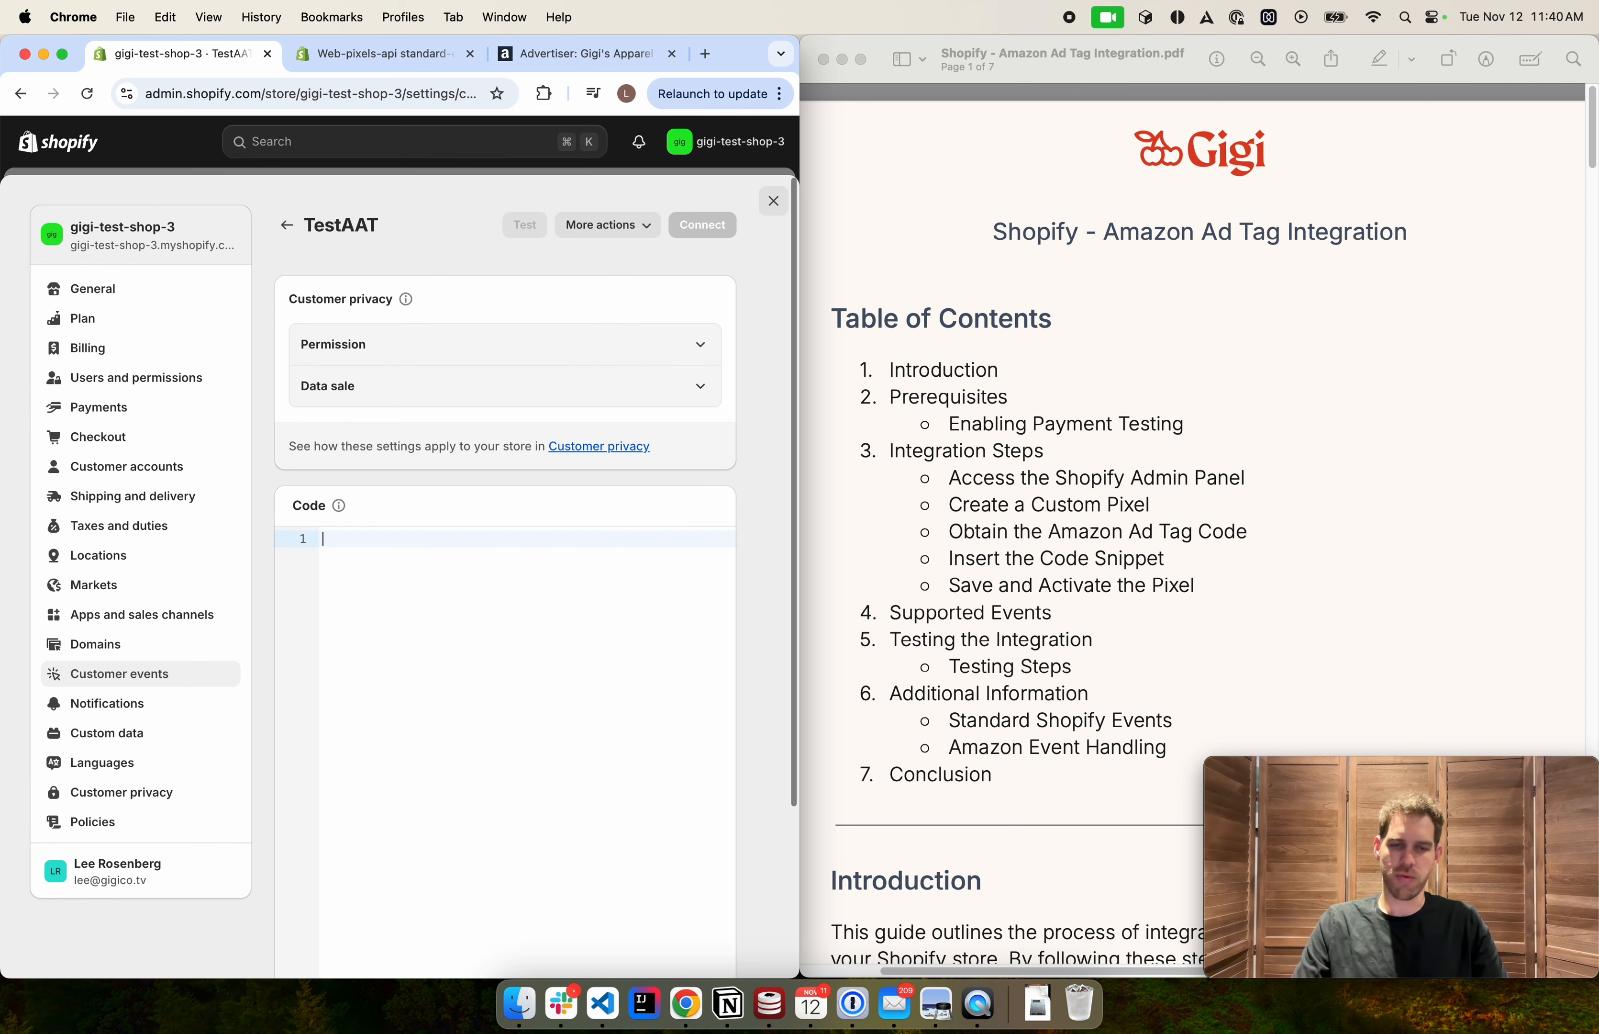
# Copy the Amazon AAT initialization code through the product_viewed handler from the integration guide PDF
pyautogui.click(1059, 506)
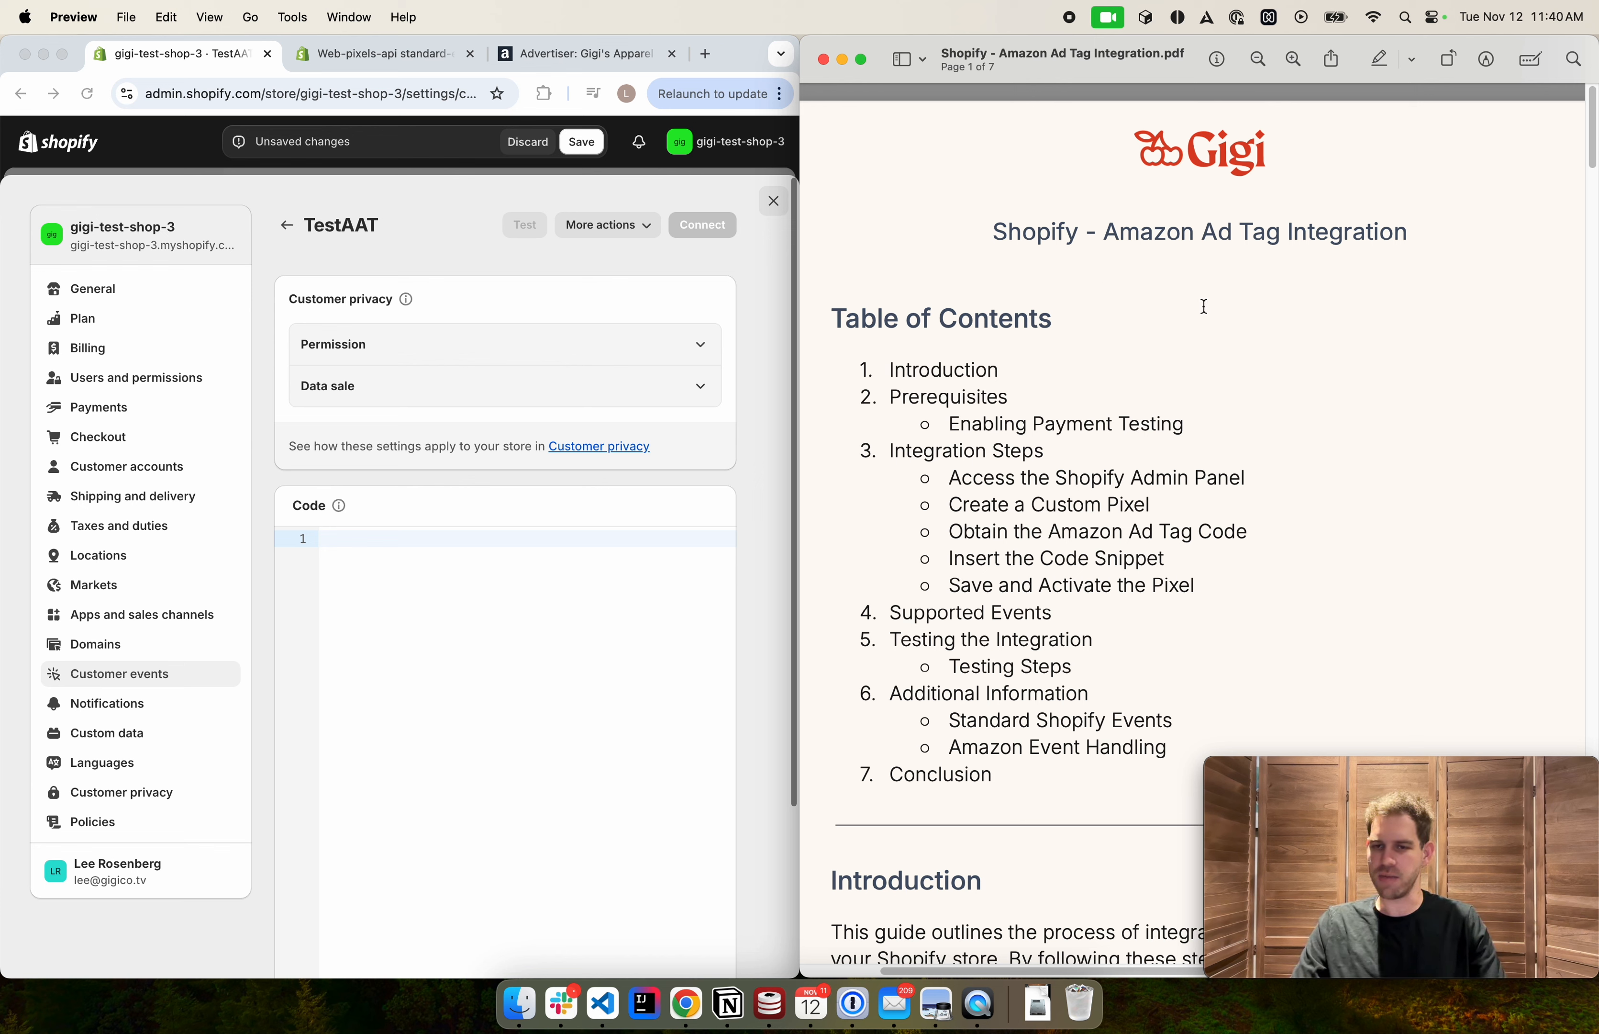
pyautogui.moveTo(838, 317); pyautogui.dragTo(1052, 320)
pyautogui.click(1080, 357)
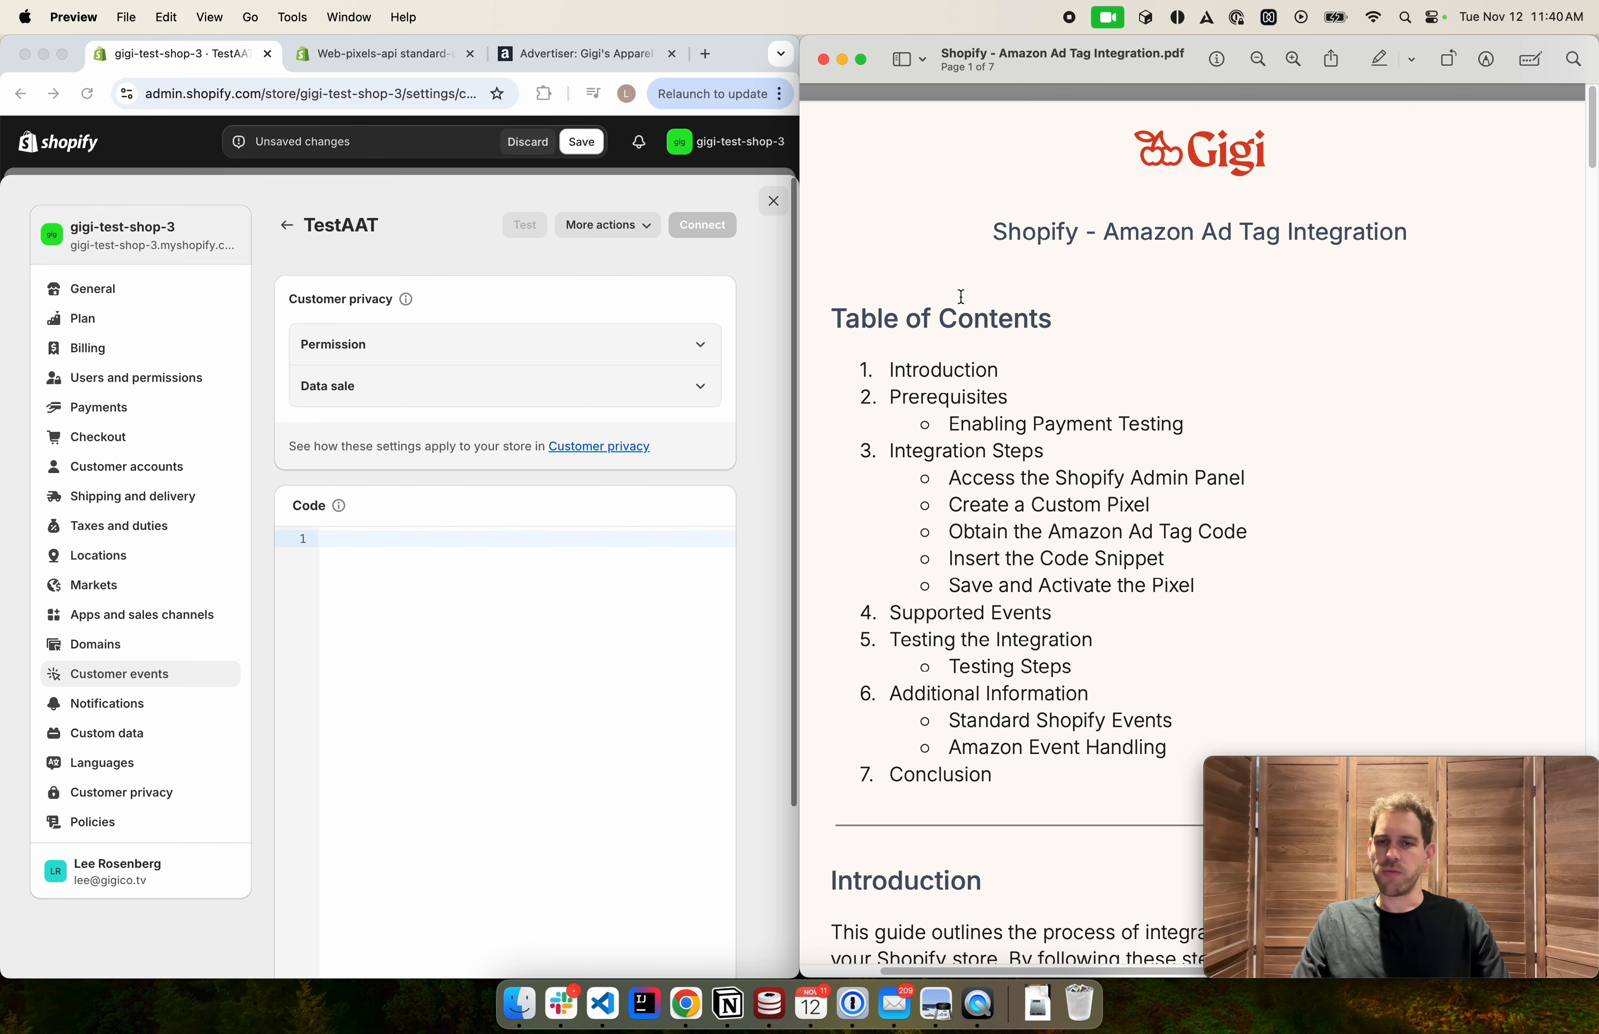
pyautogui.scroll(-10, 962, 297)
pyautogui.scroll(-20, 957, 297)
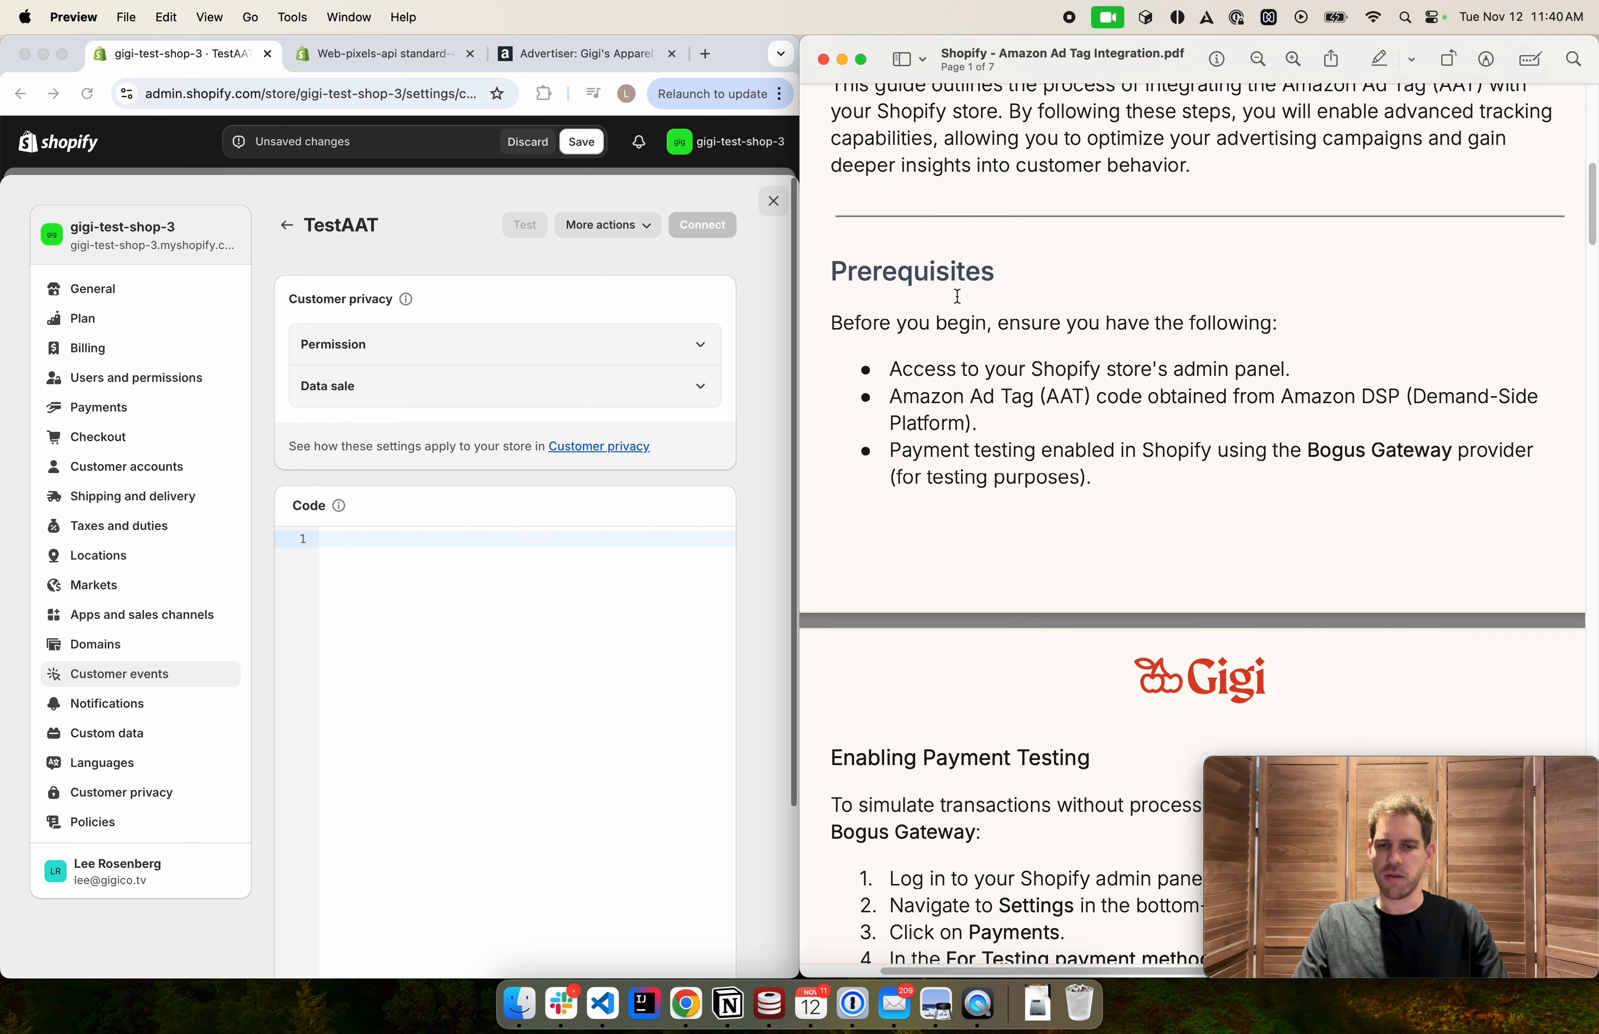
pyautogui.scroll(-20, 974, 334)
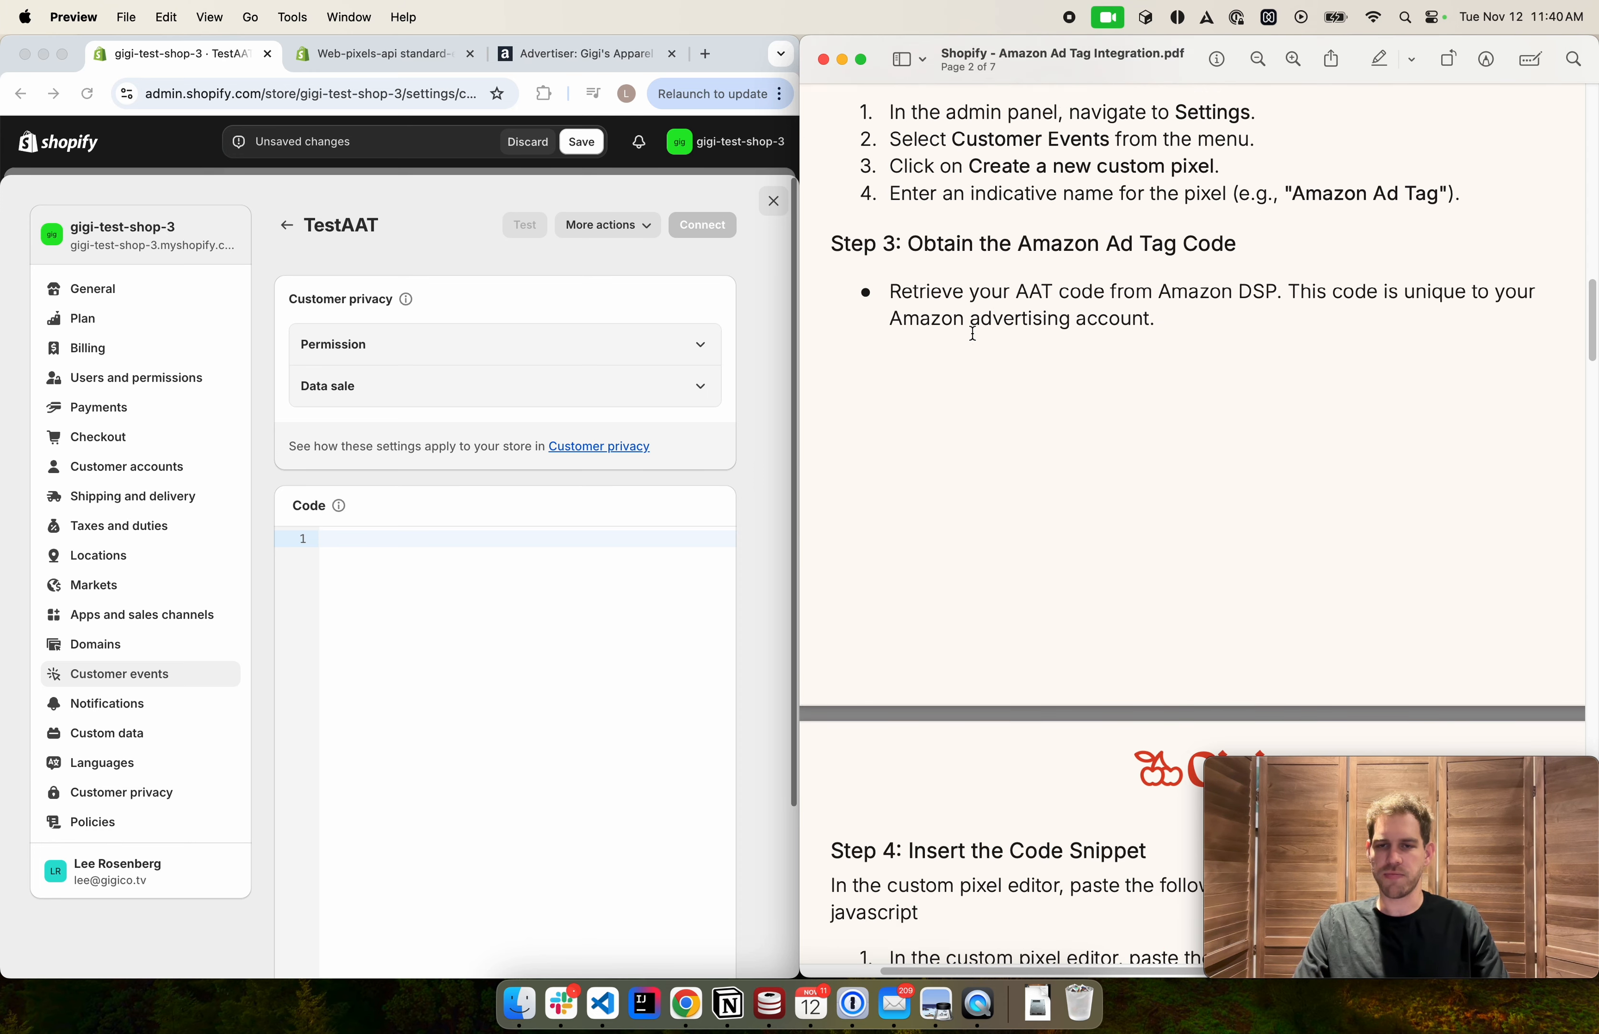
pyautogui.scroll(-3, 972, 334)
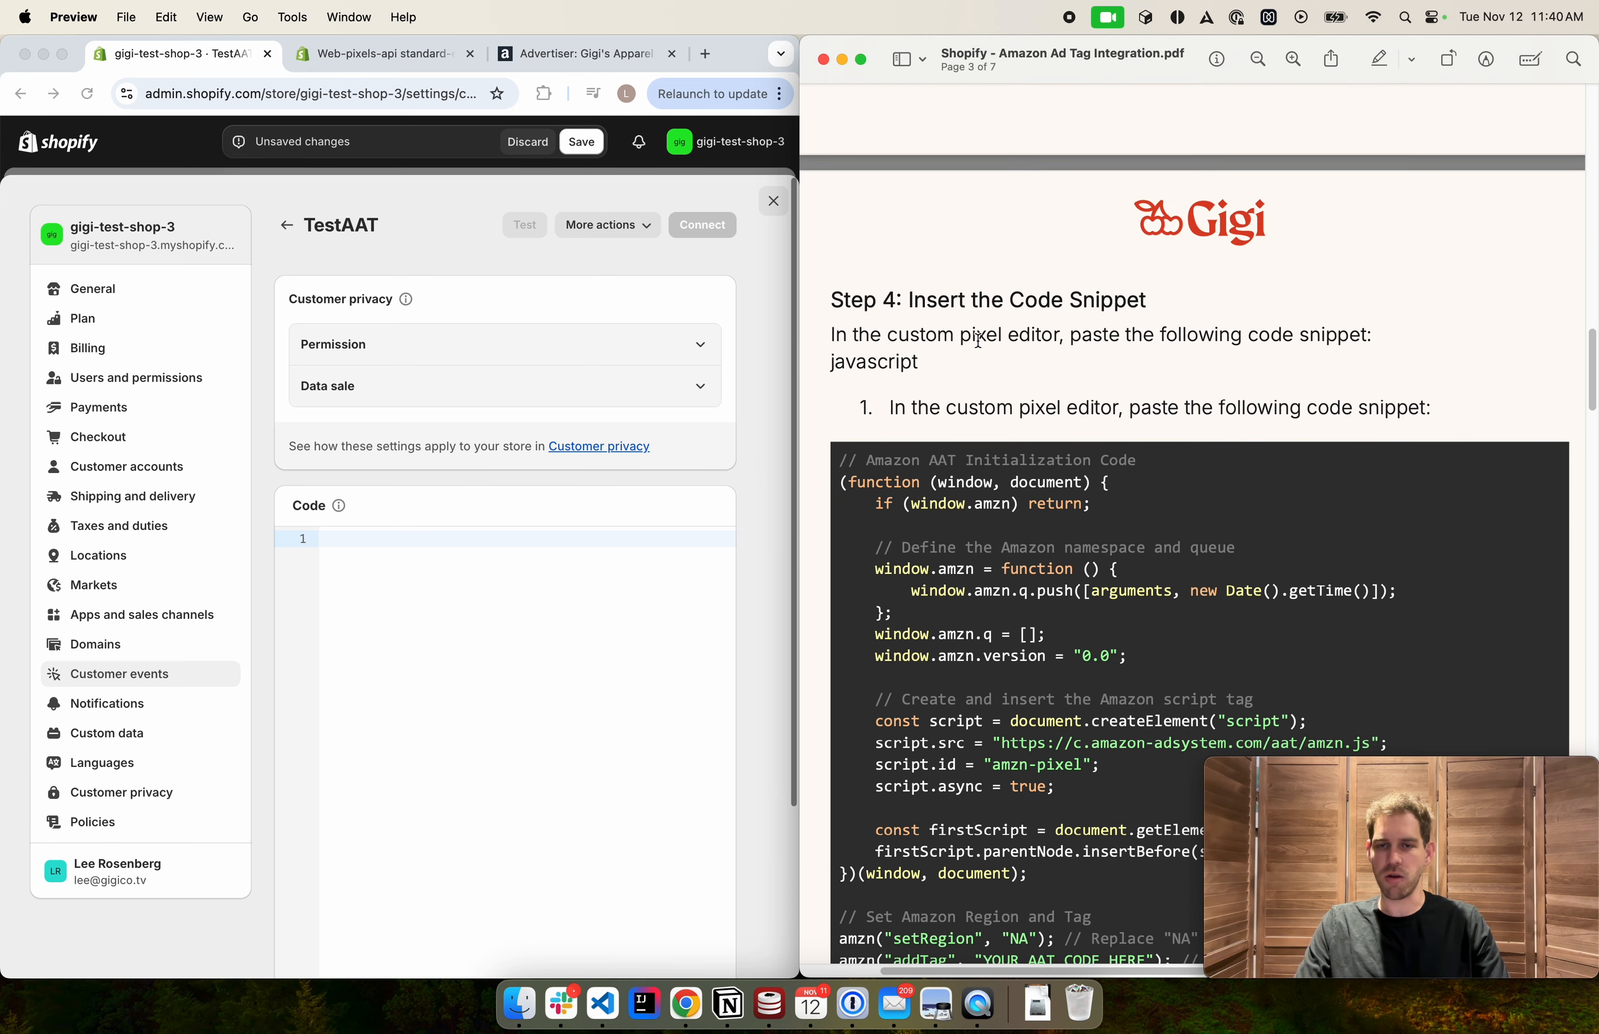
pyautogui.moveTo(840, 392); pyautogui.dragTo(868, 625)
pyautogui.scroll(-2, 885, 650)
pyautogui.press('cmd+c')
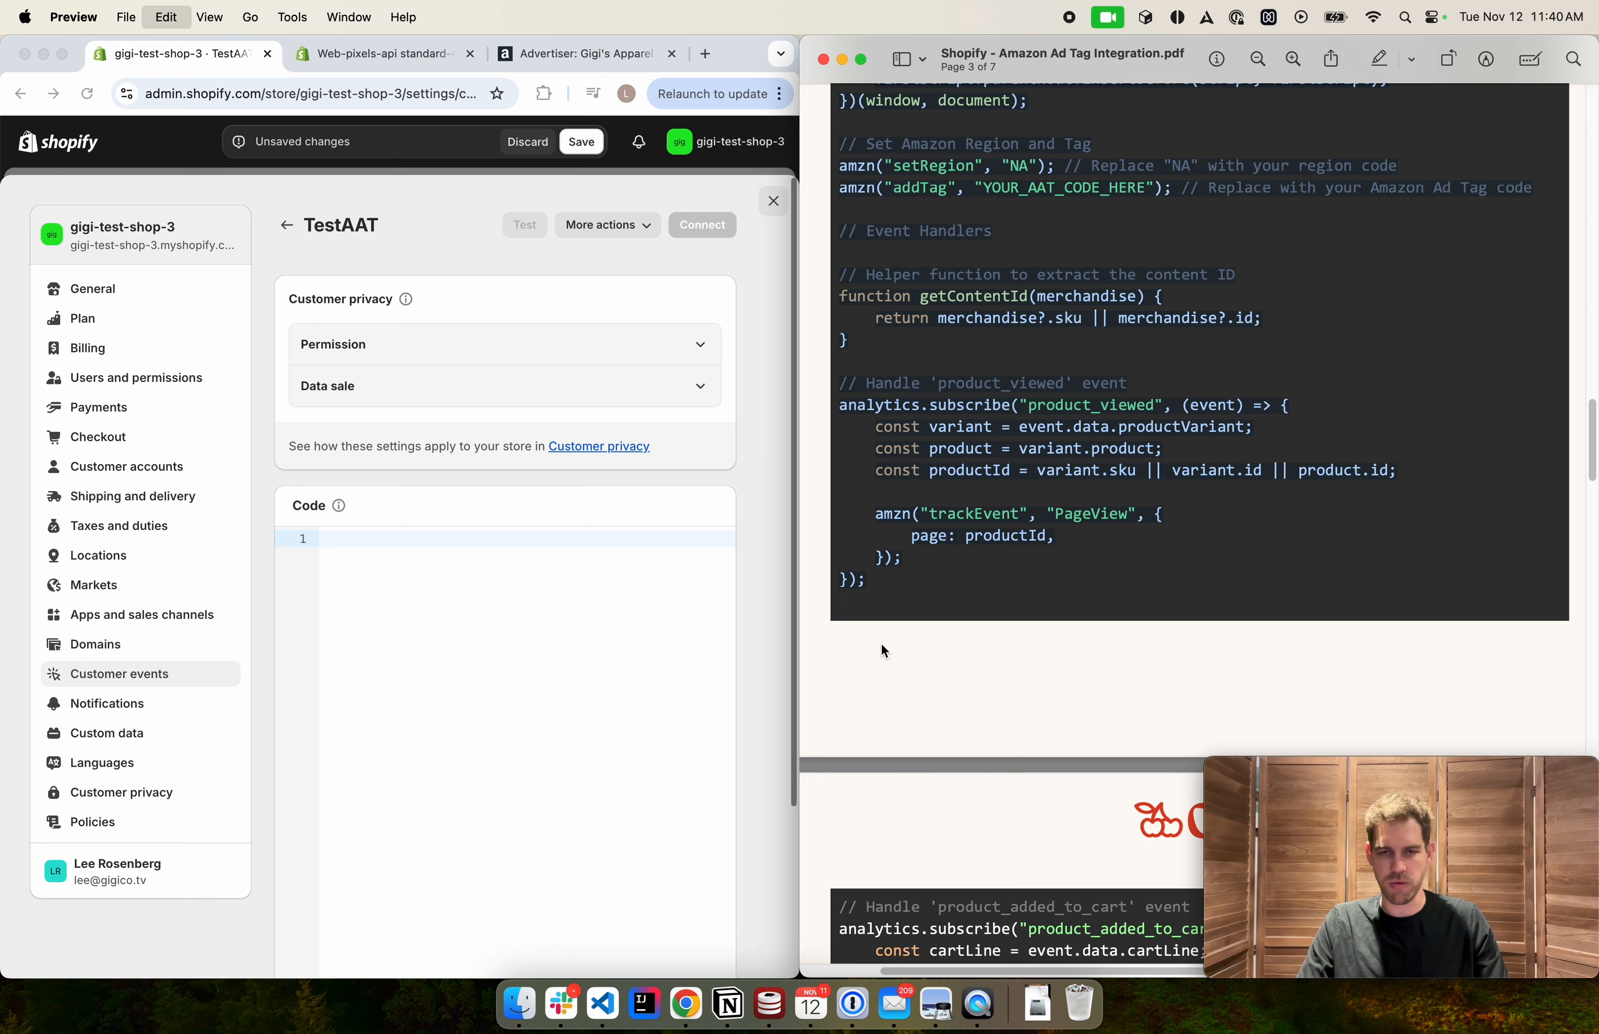
# Paste the copied snippet into the pixel's empty code editor
pyautogui.click(498, 646)
pyautogui.press('cmd+v')
pyautogui.scroll(-1, 1011, 601)
pyautogui.scroll(-8, 1011, 601)
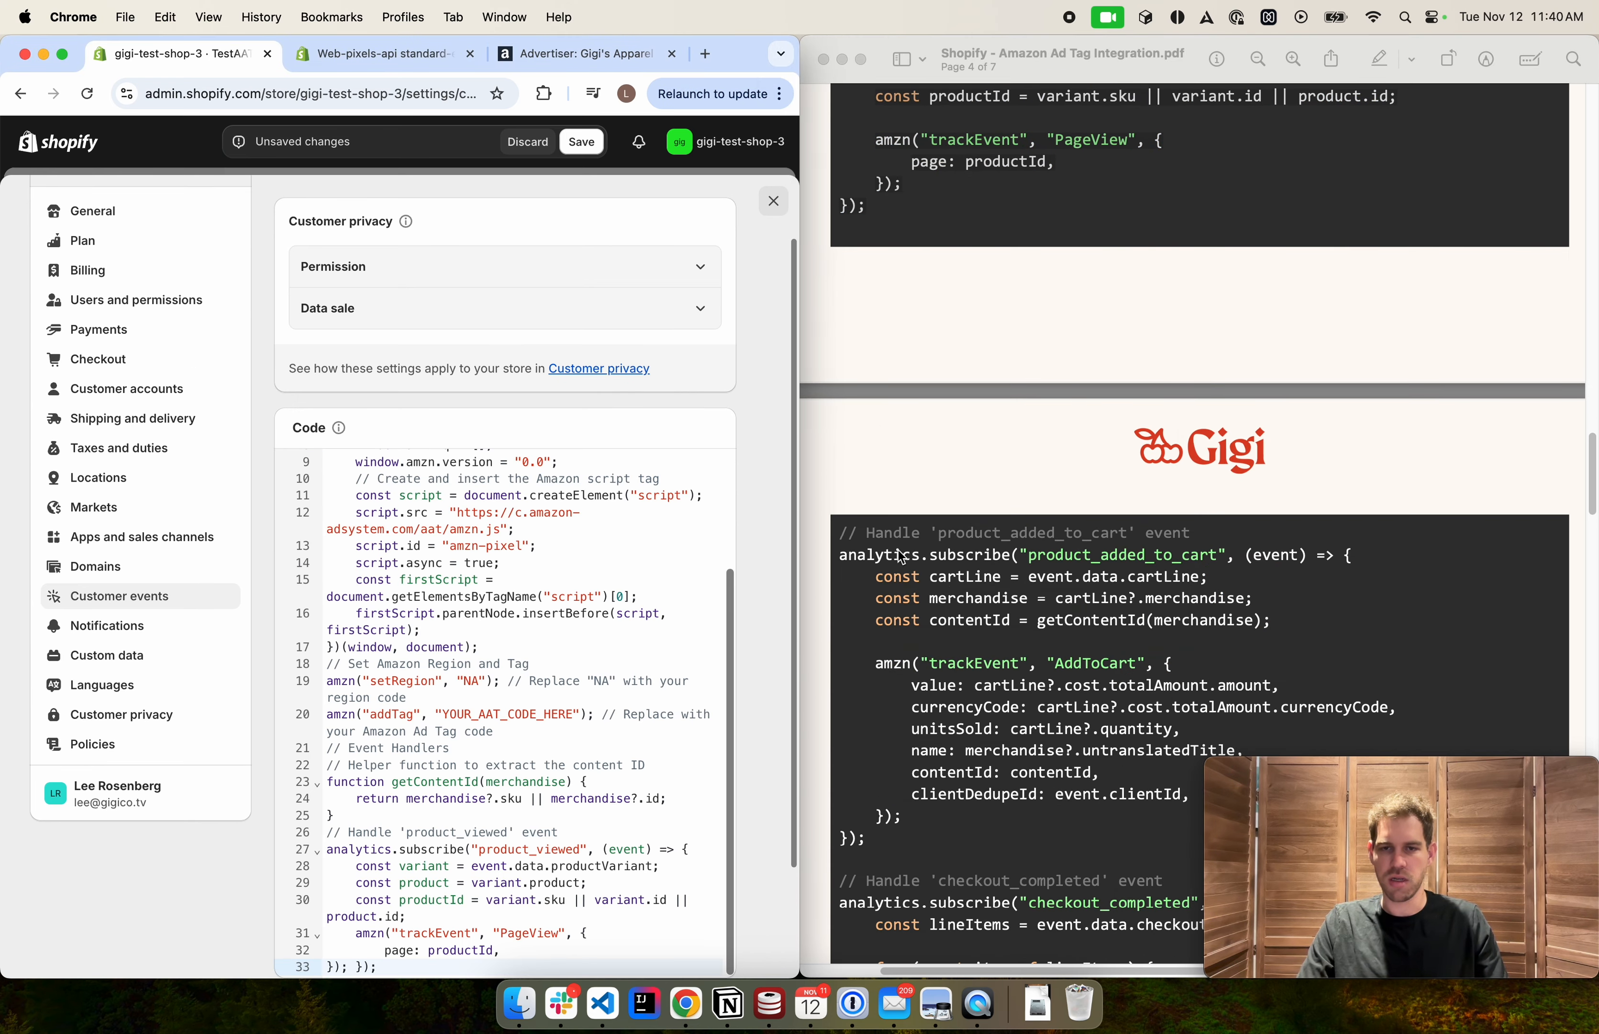
# Add two blank lines after the existing code and paste the product_added_to_cart and checkout_completed event handlers
pyautogui.click(850, 400)
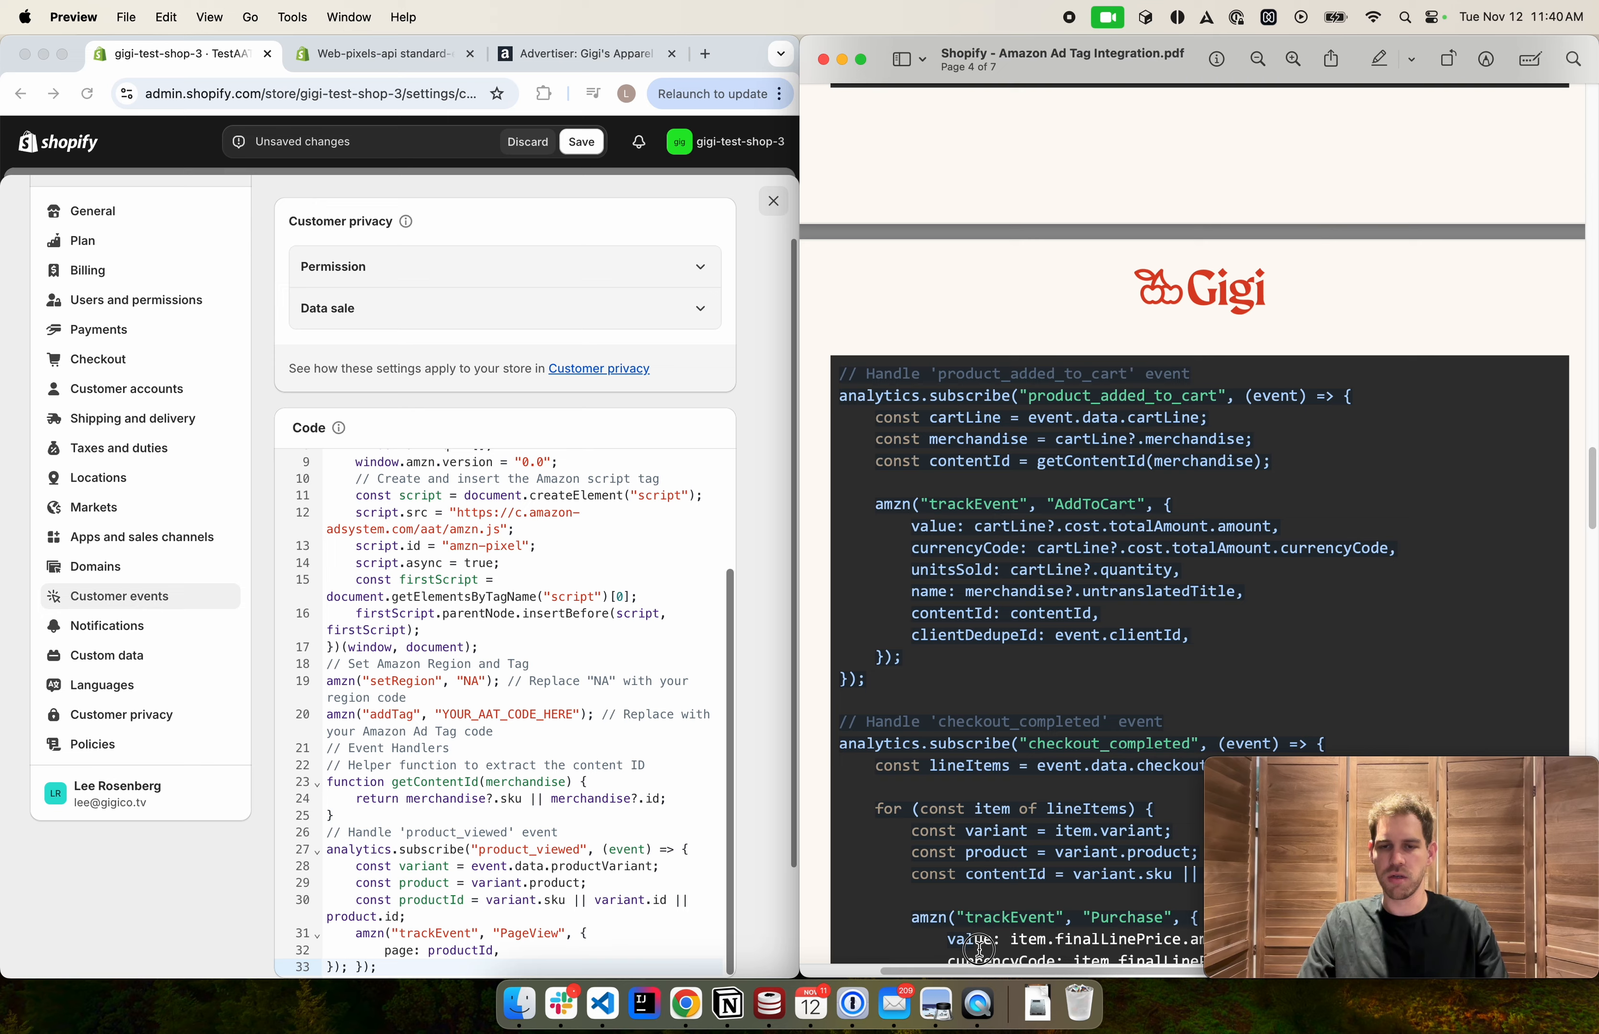
pyautogui.scroll(-5, 967, 880)
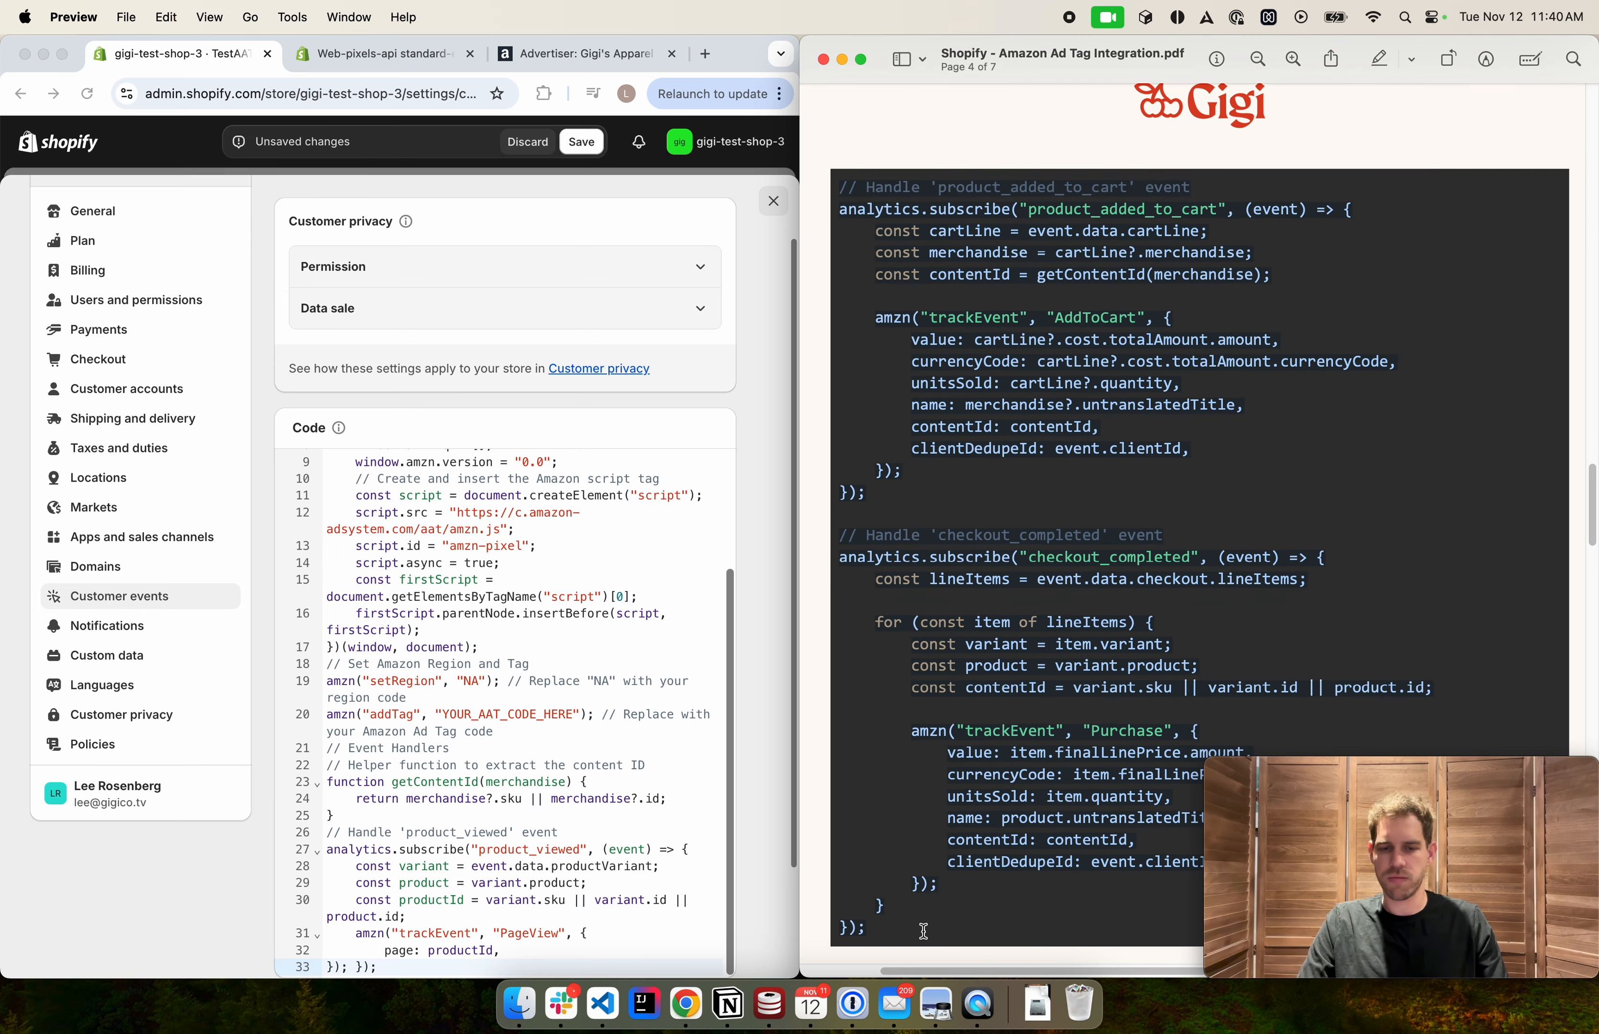
pyautogui.click(692, 841)
pyautogui.click(601, 719)
pyautogui.scroll(-1, 602, 719)
pyautogui.scroll(-3, 603, 724)
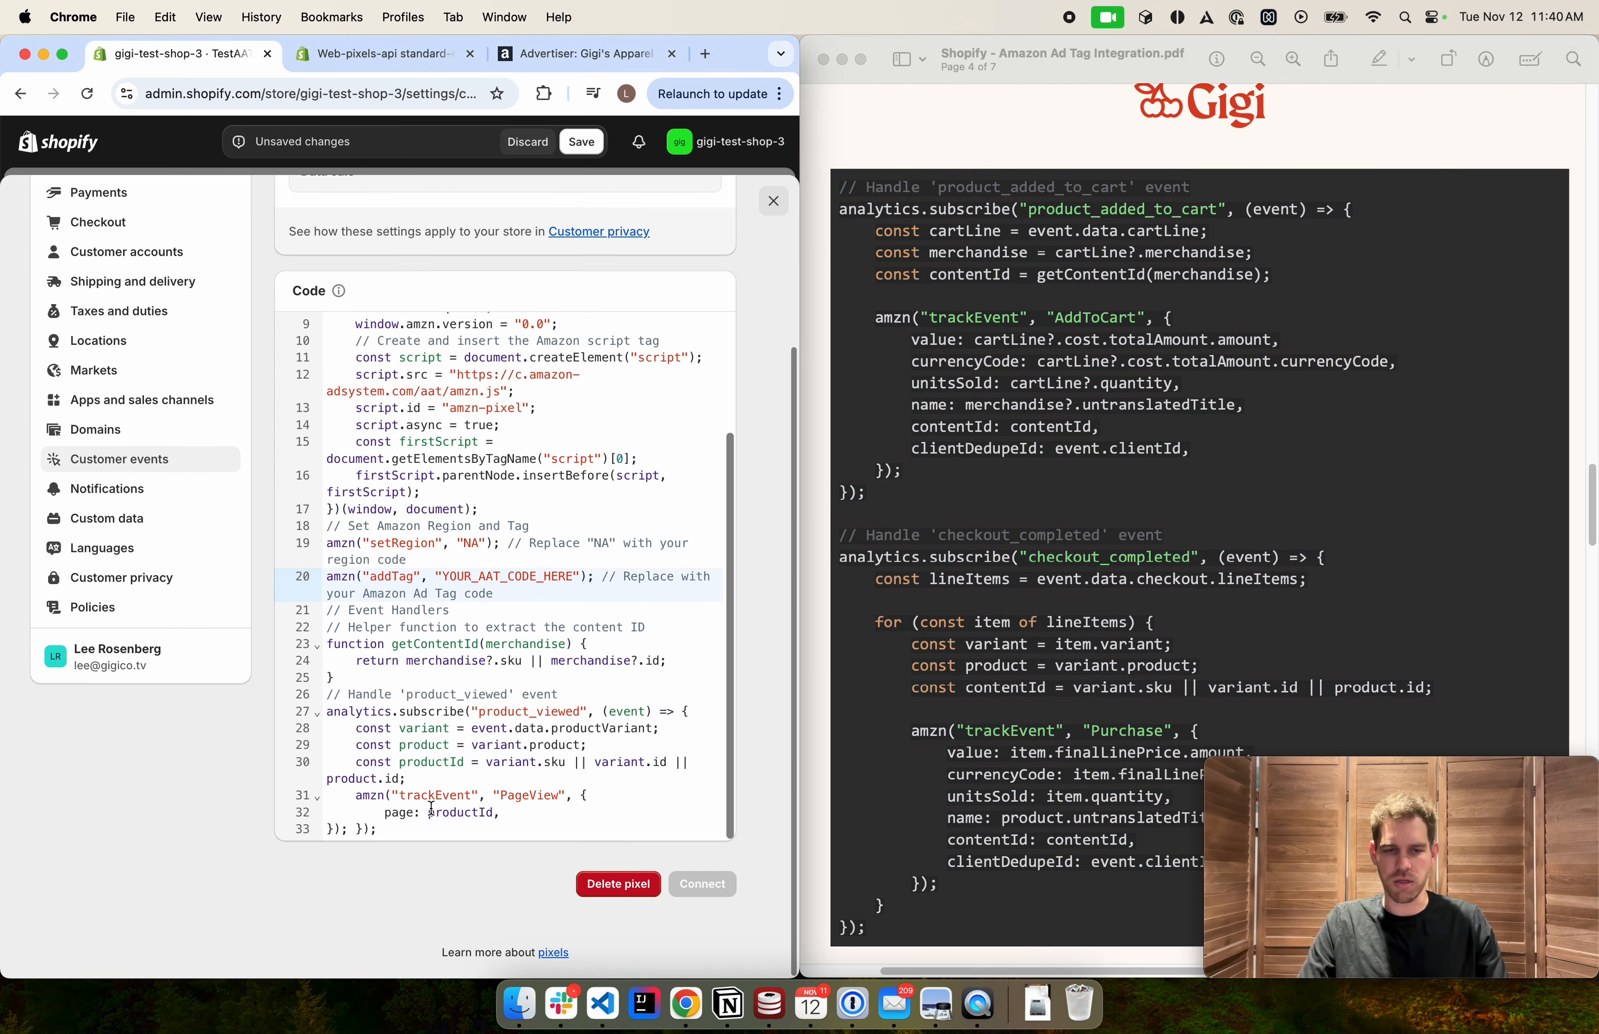
pyautogui.click(427, 830)
pyautogui.press('Return')
pyautogui.press('Return')
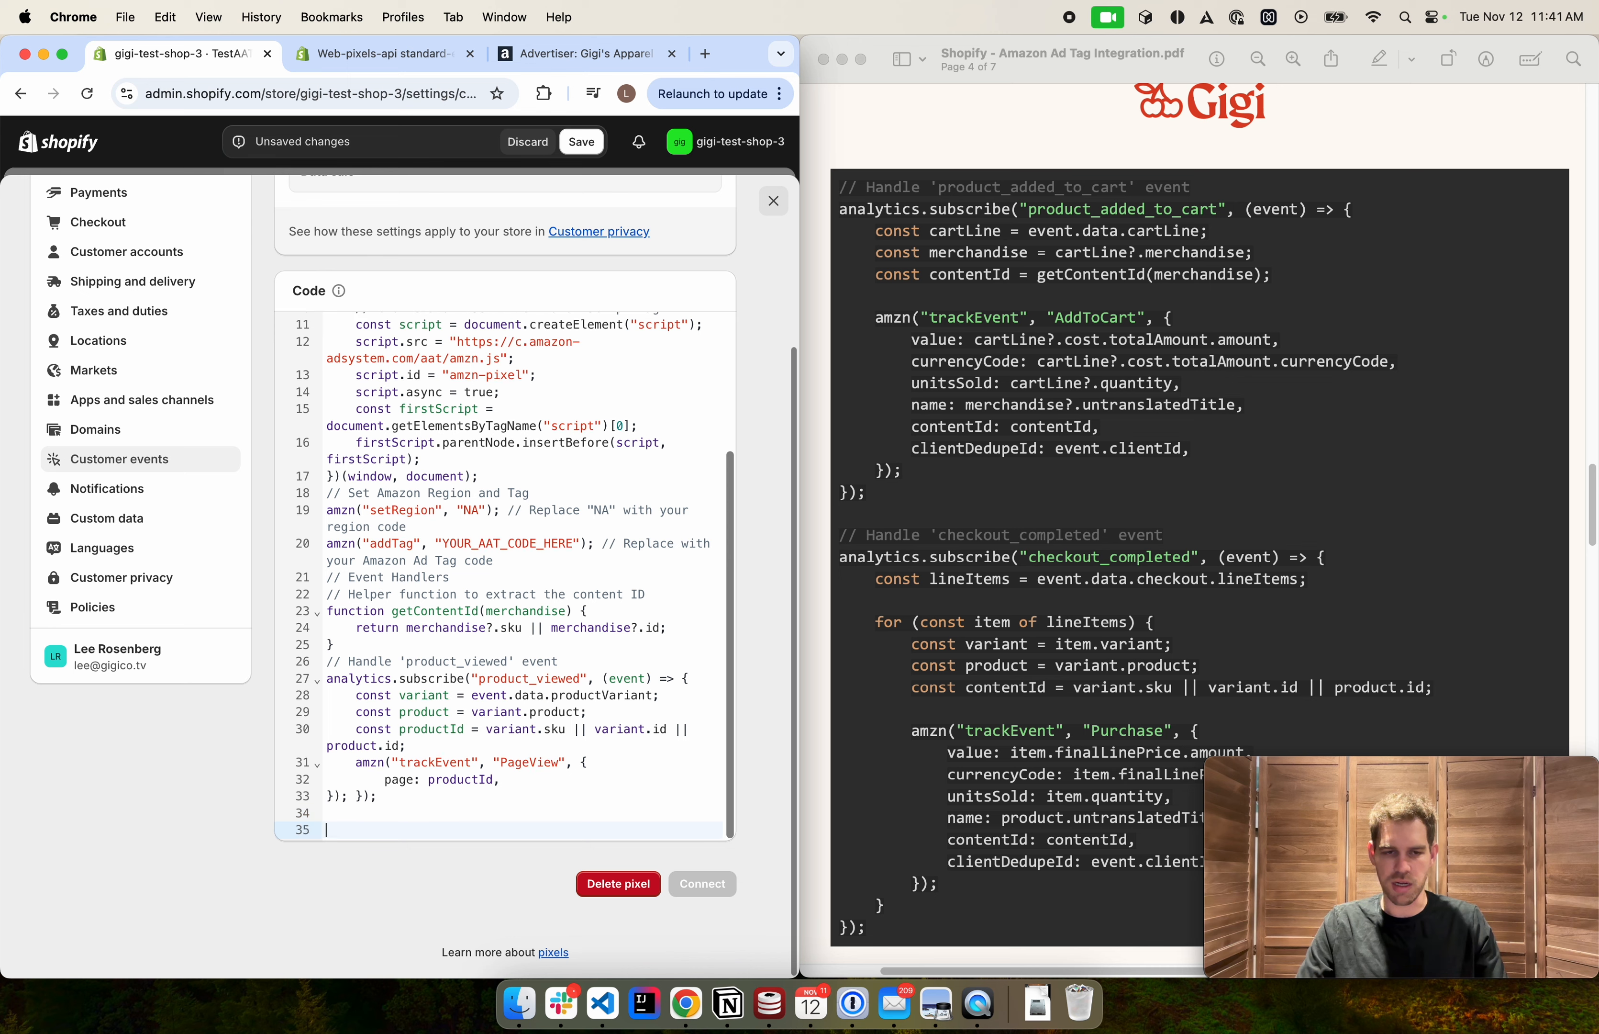
pyautogui.press('super+v')
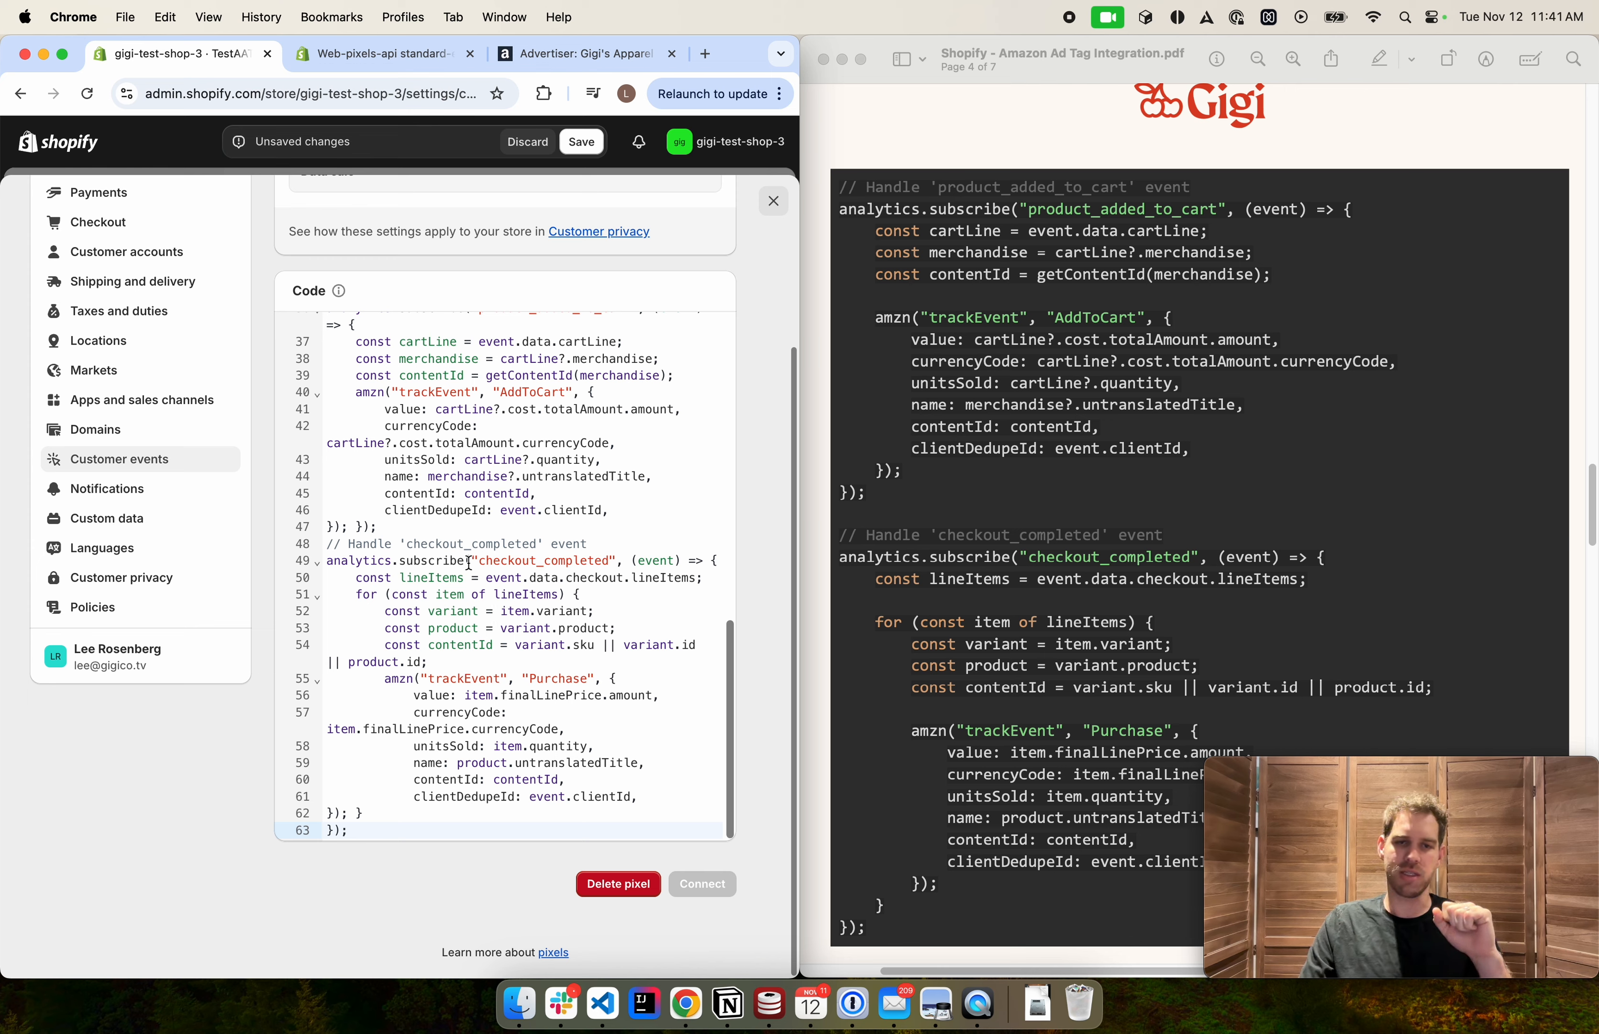
# Collapse the Amazon initialization function block at the top of the pixel code
pyautogui.scroll(5, 459, 542)
pyautogui.scroll(5, 459, 542)
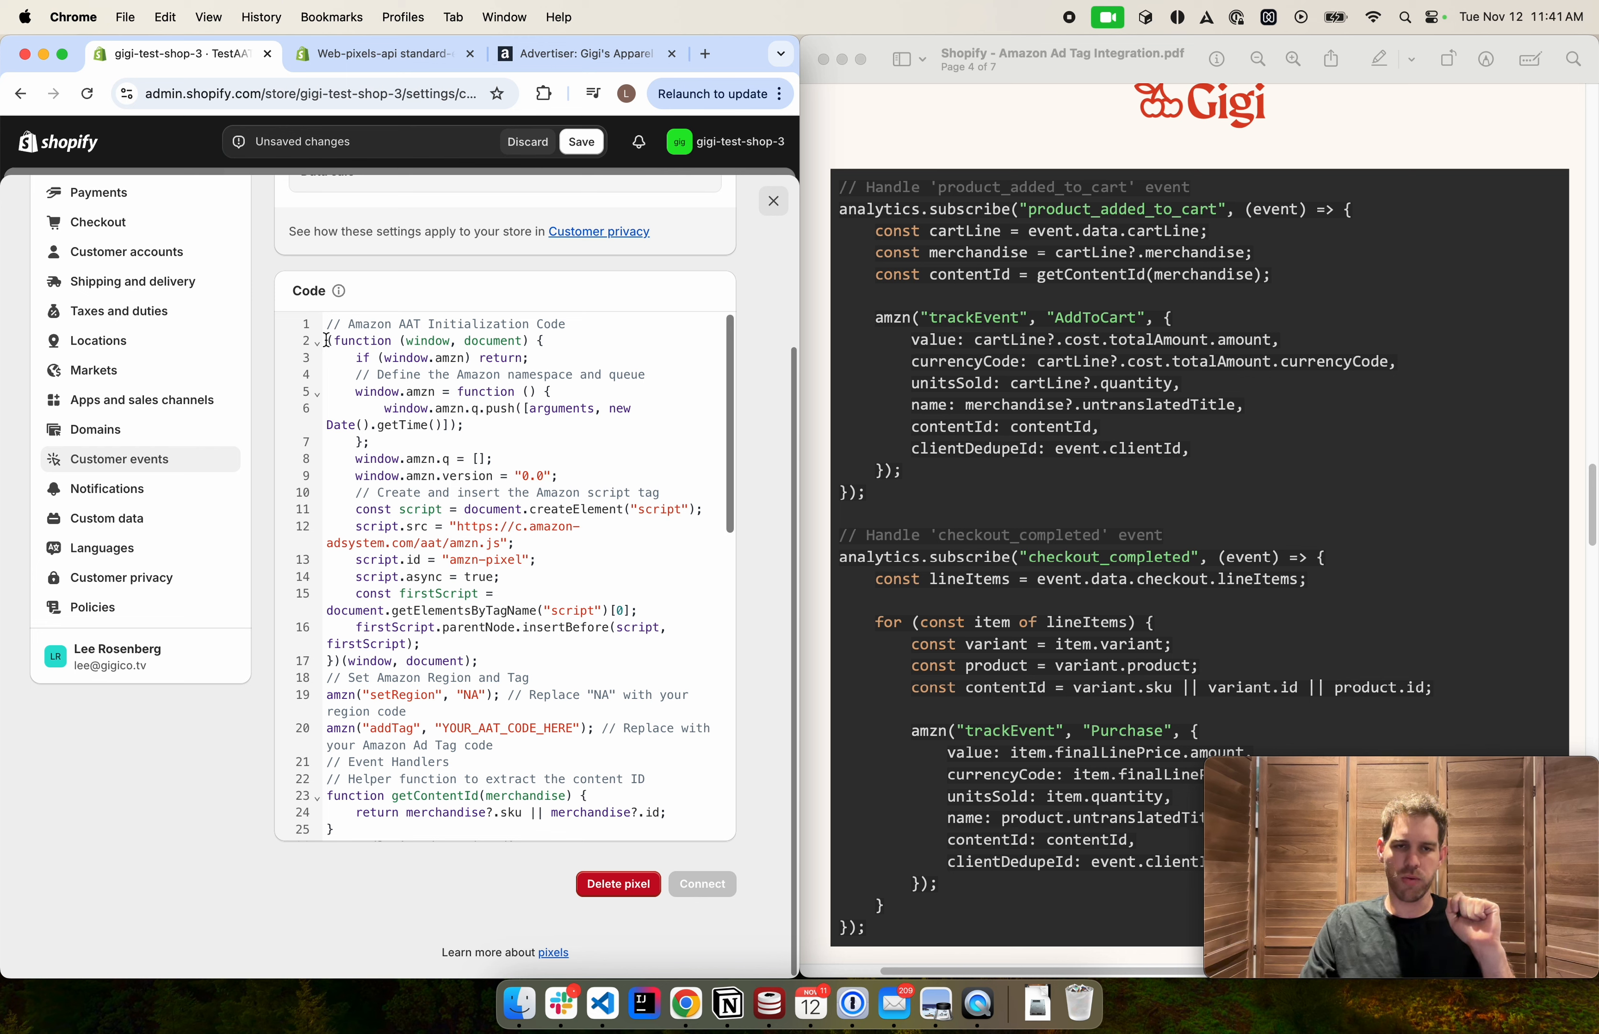
pyautogui.moveTo(327, 340); pyautogui.dragTo(607, 575)
pyautogui.click(607, 576)
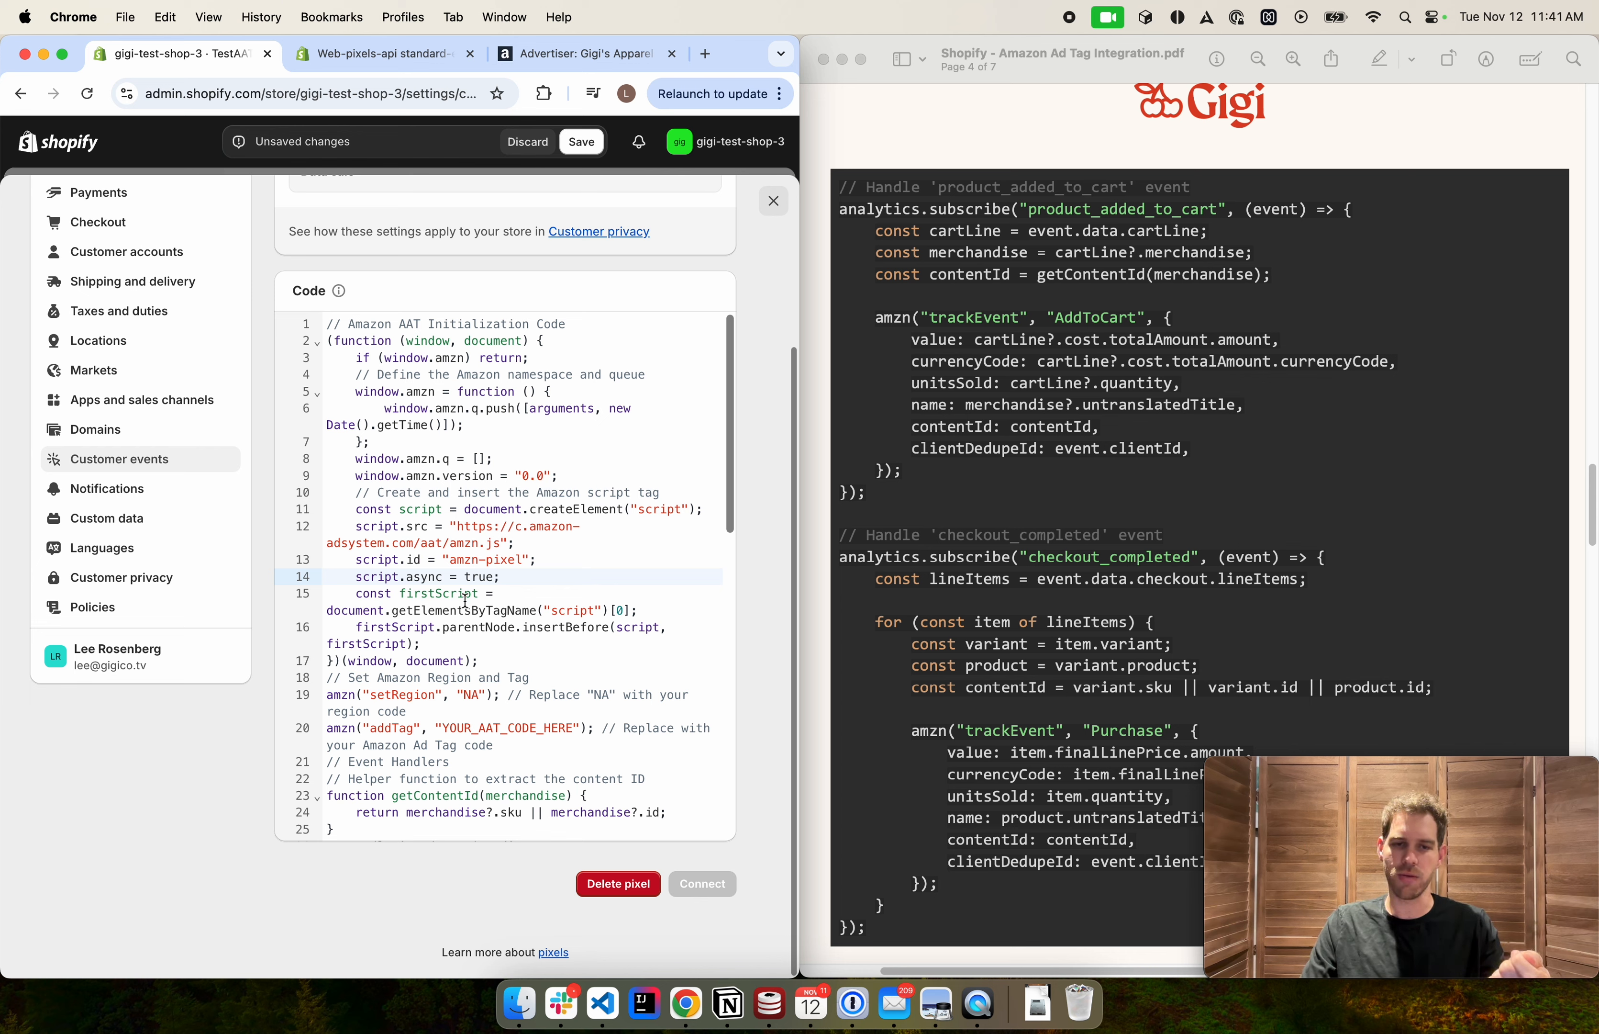
pyautogui.click(481, 662)
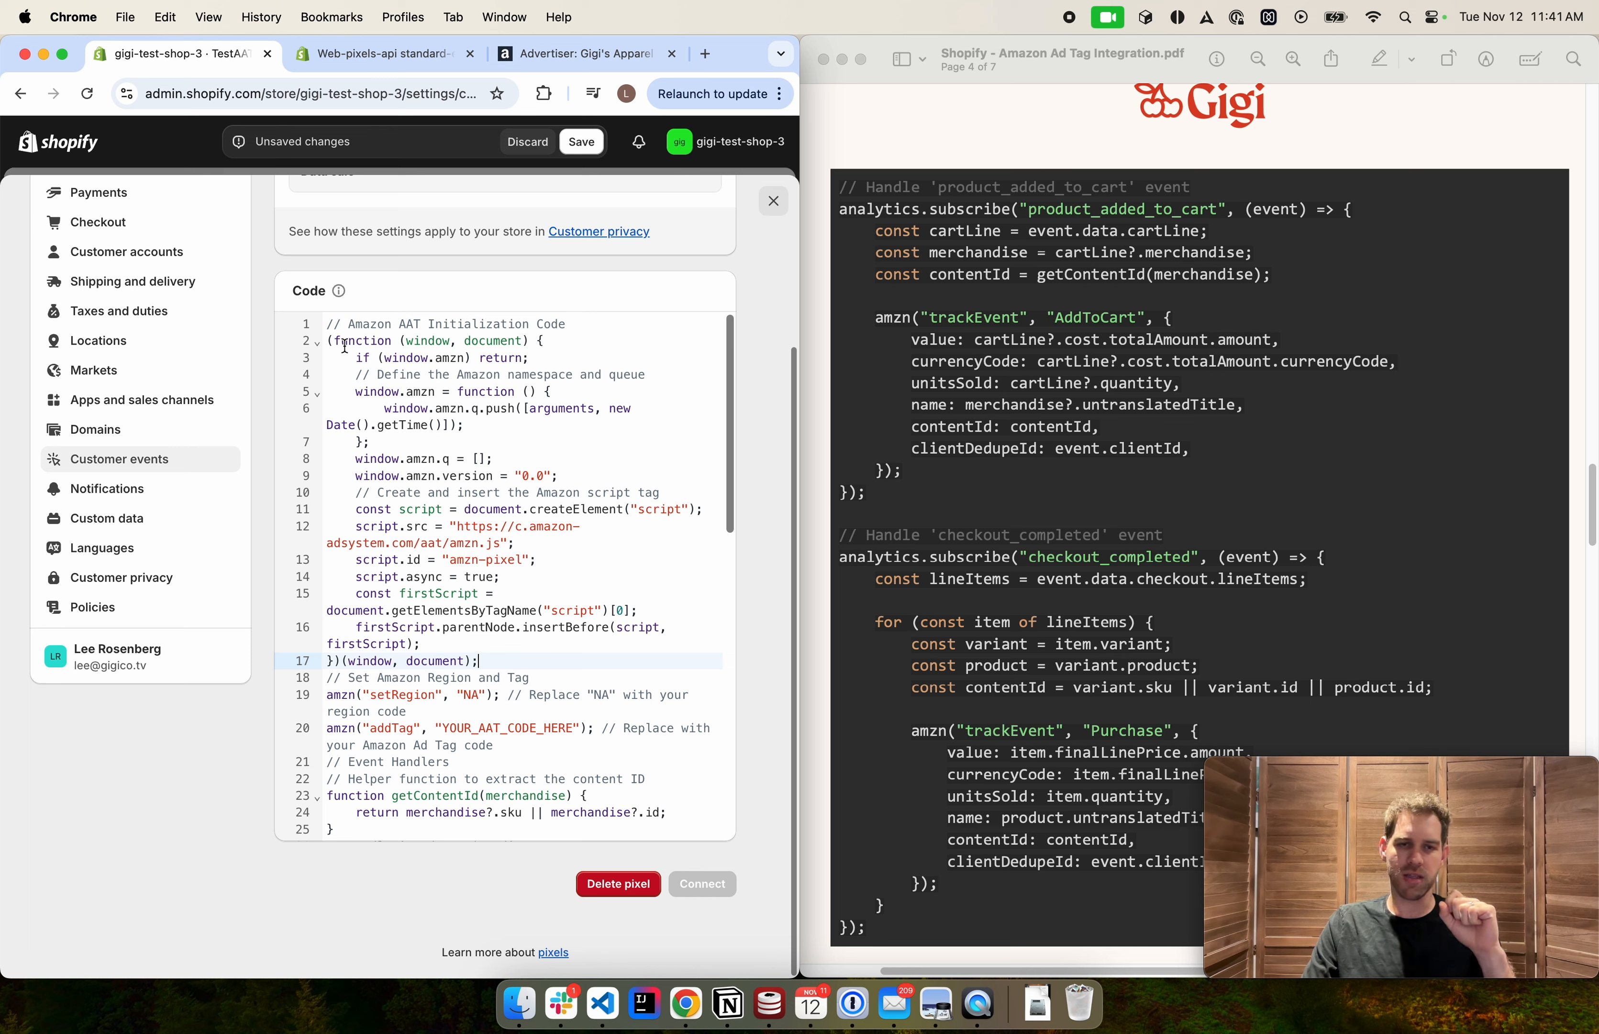
pyautogui.click(319, 347)
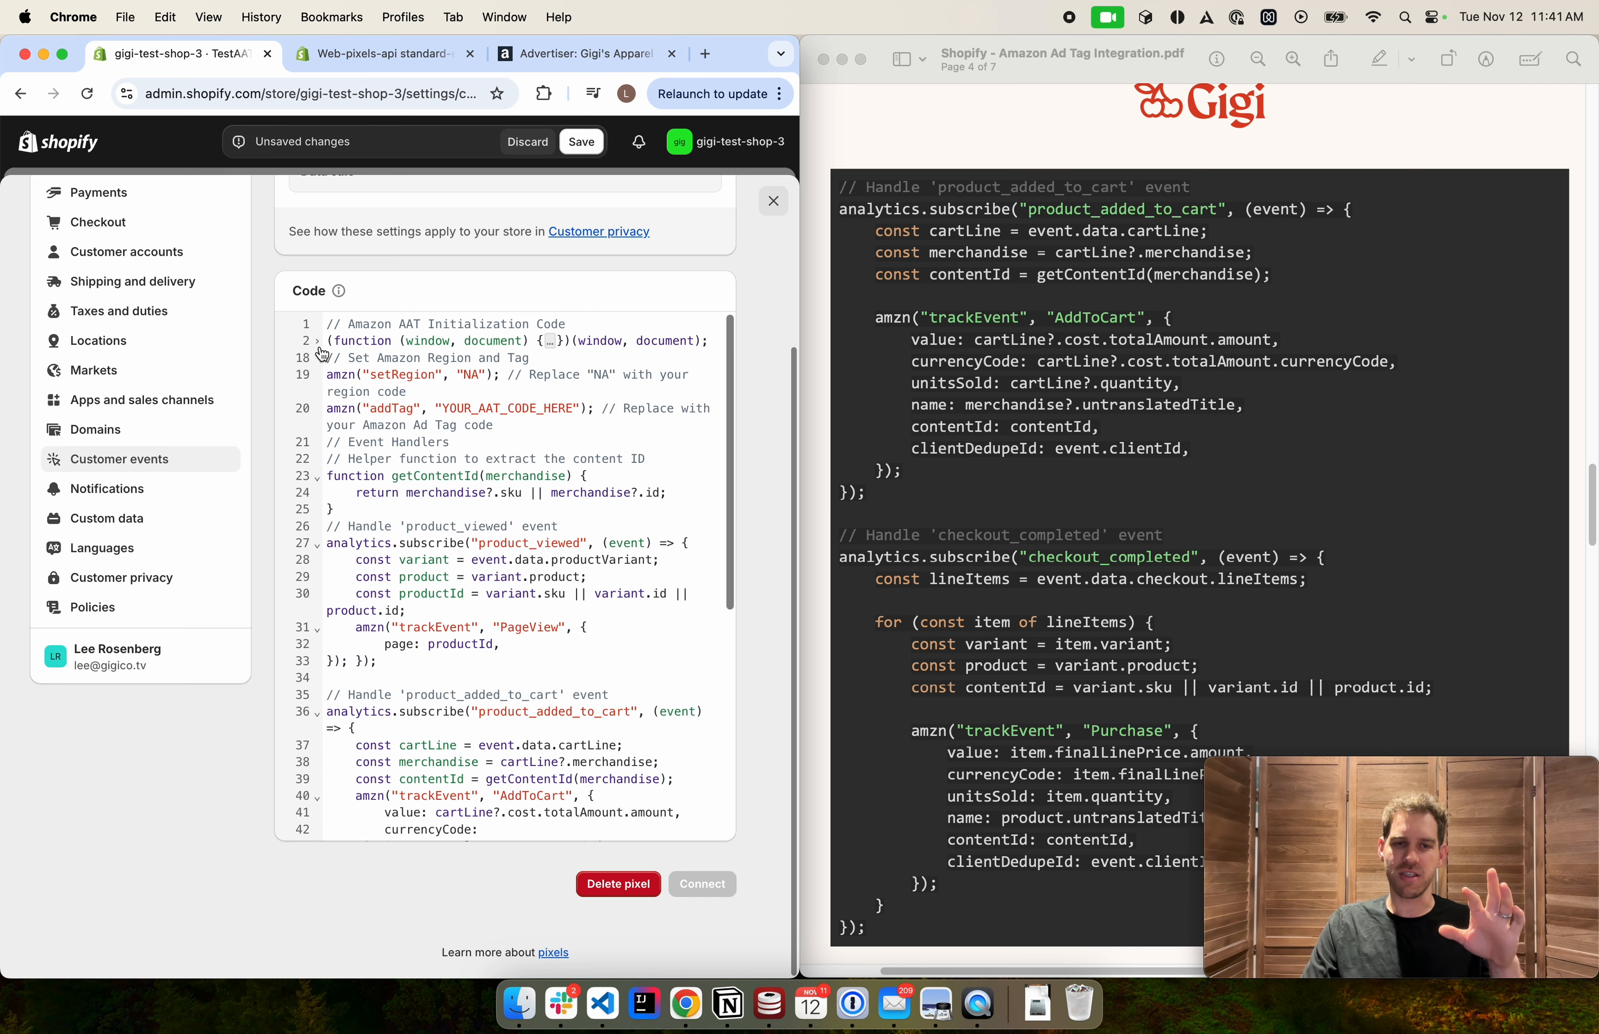
# Review the setRegion and addTag lines, selecting the region value and the YOUR_AAT_CODE_HERE placeholder
pyautogui.doubleClick(347, 376)
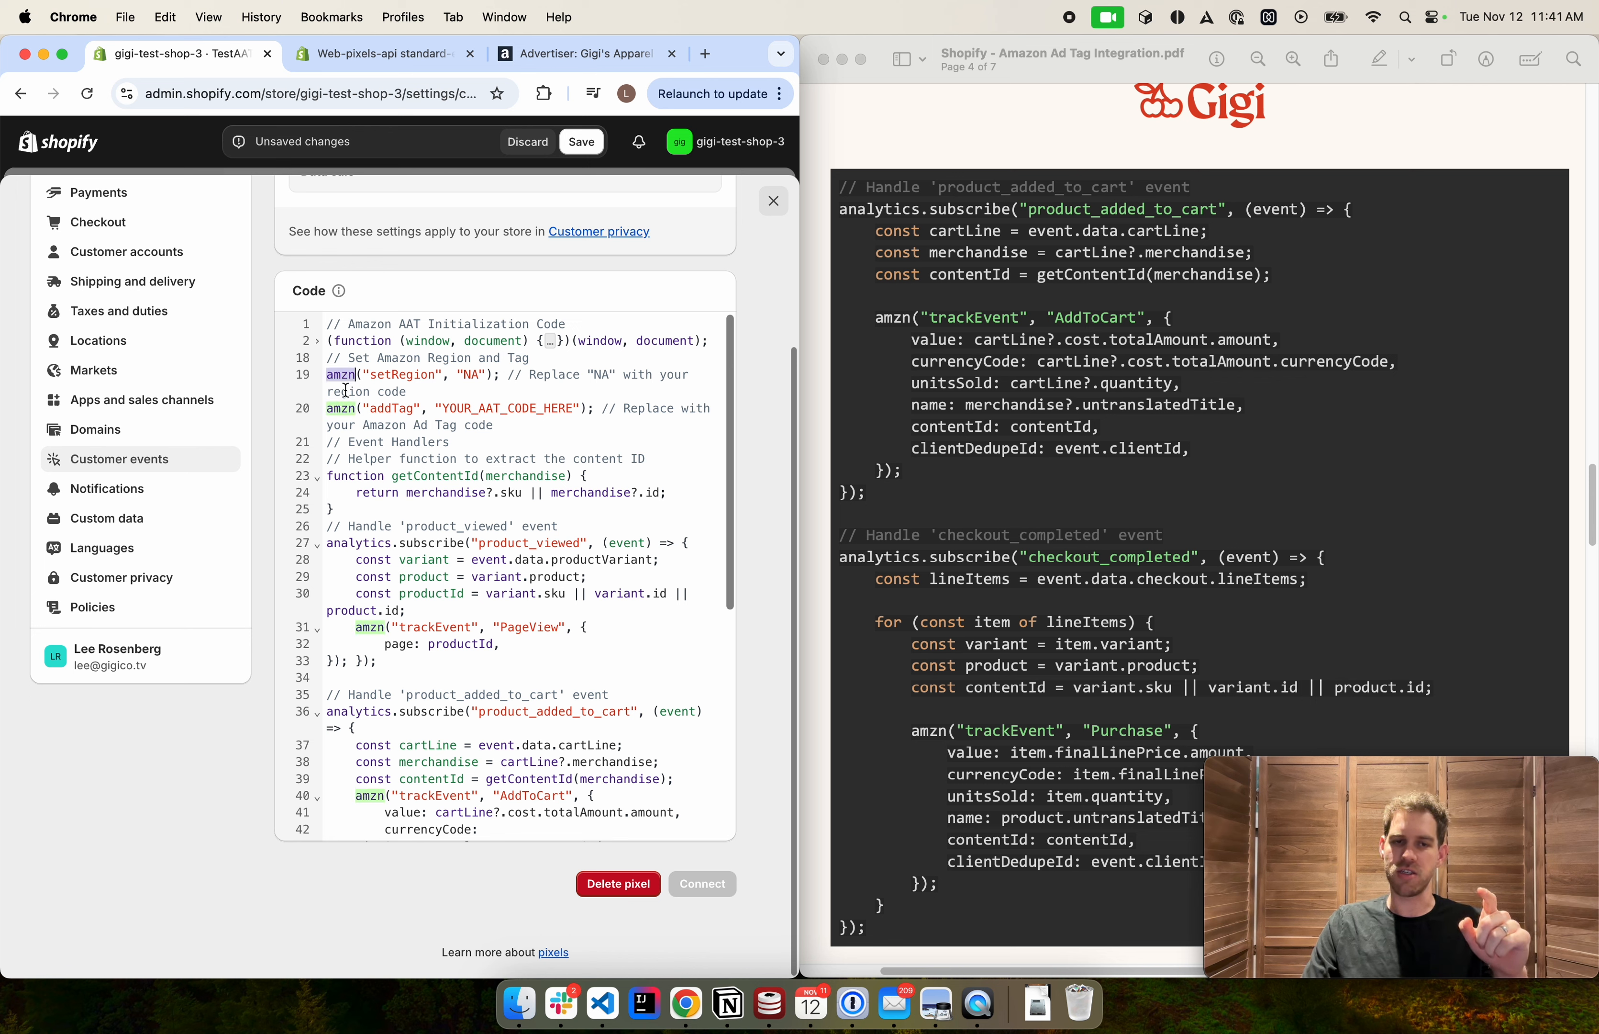
pyautogui.doubleClick(399, 376)
pyautogui.doubleClick(471, 376)
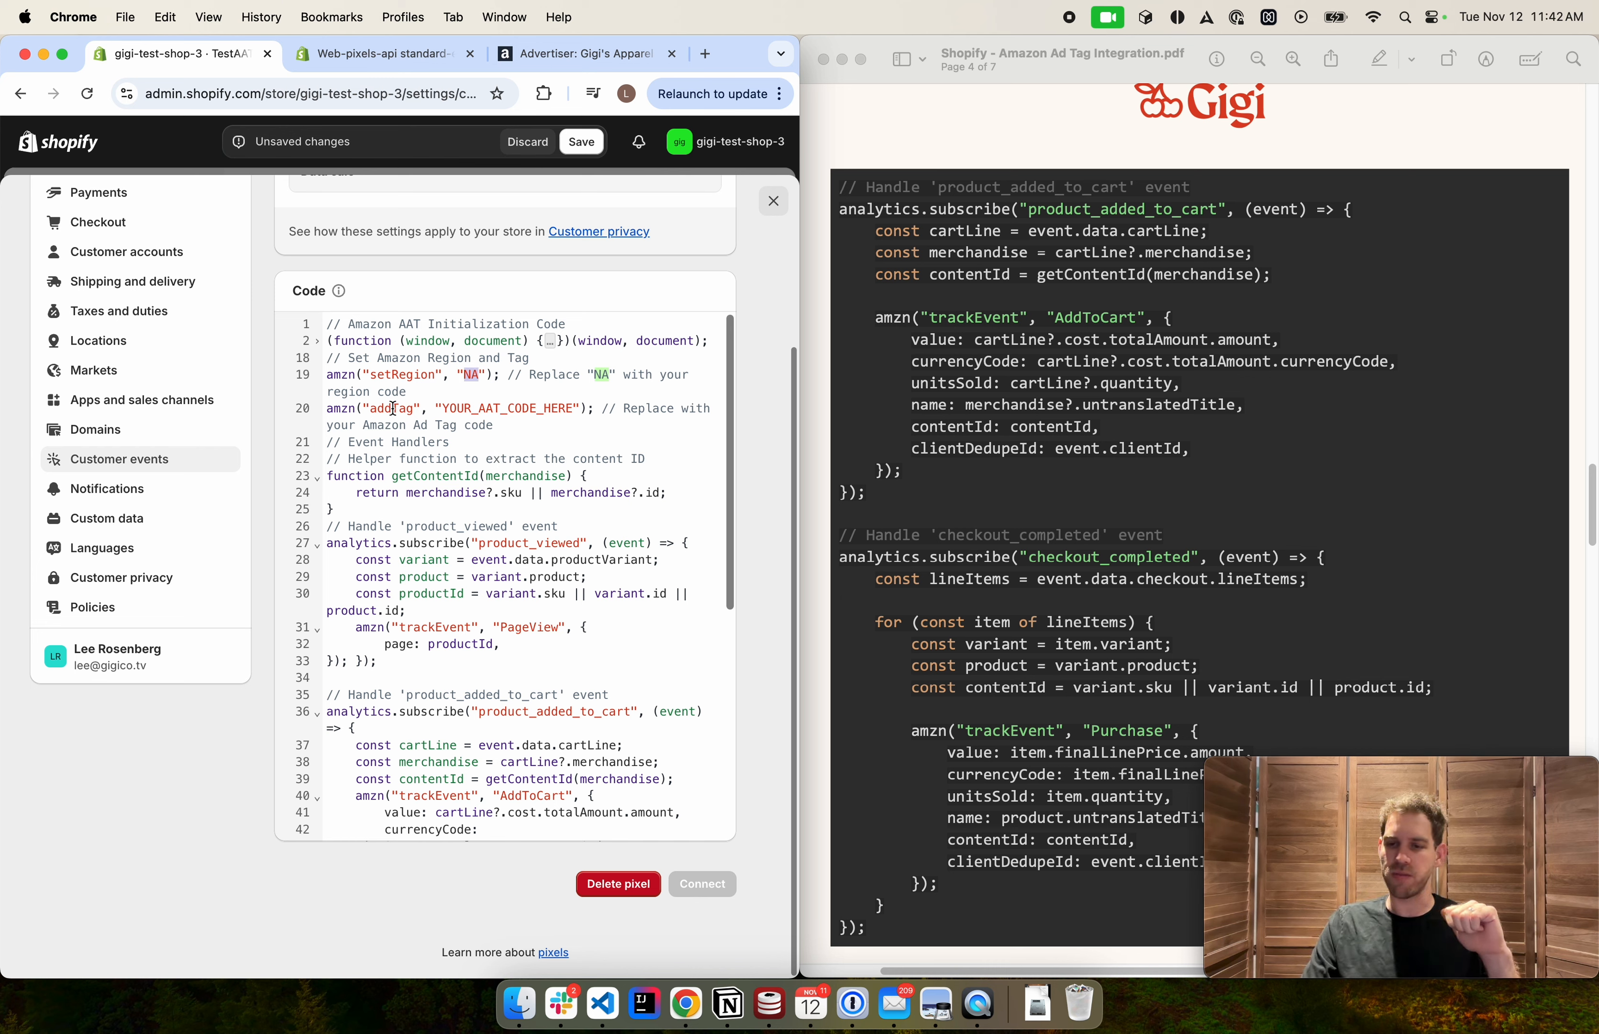
pyautogui.doubleClick(496, 408)
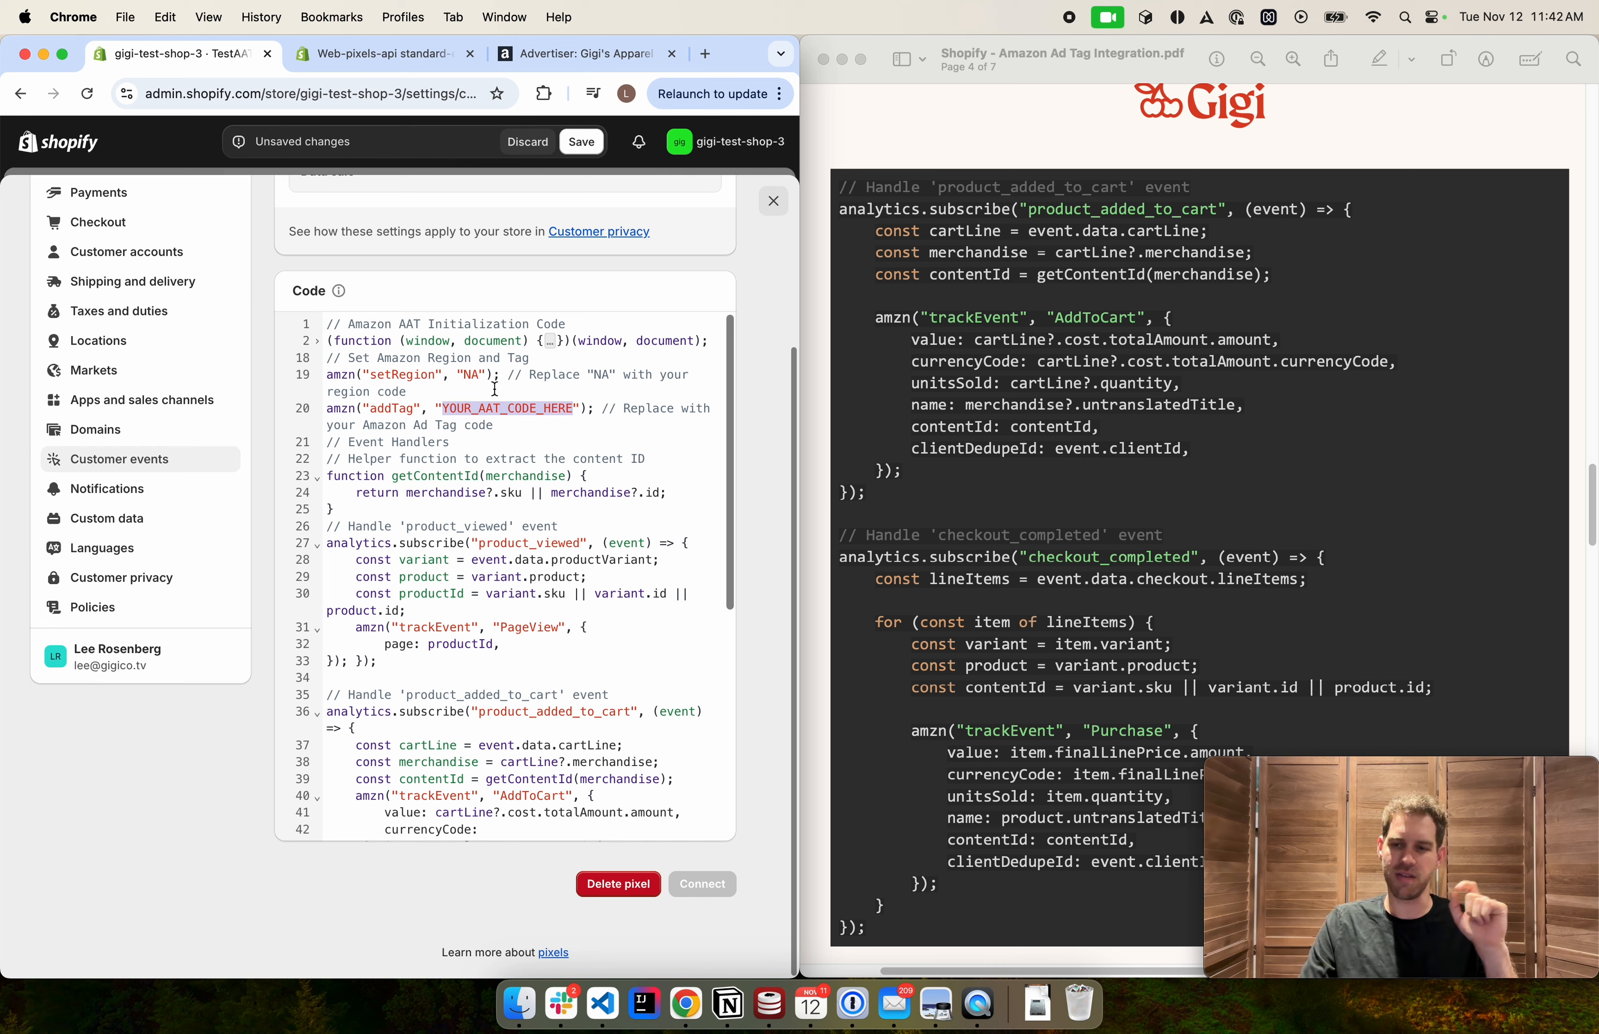
pyautogui.click(488, 379)
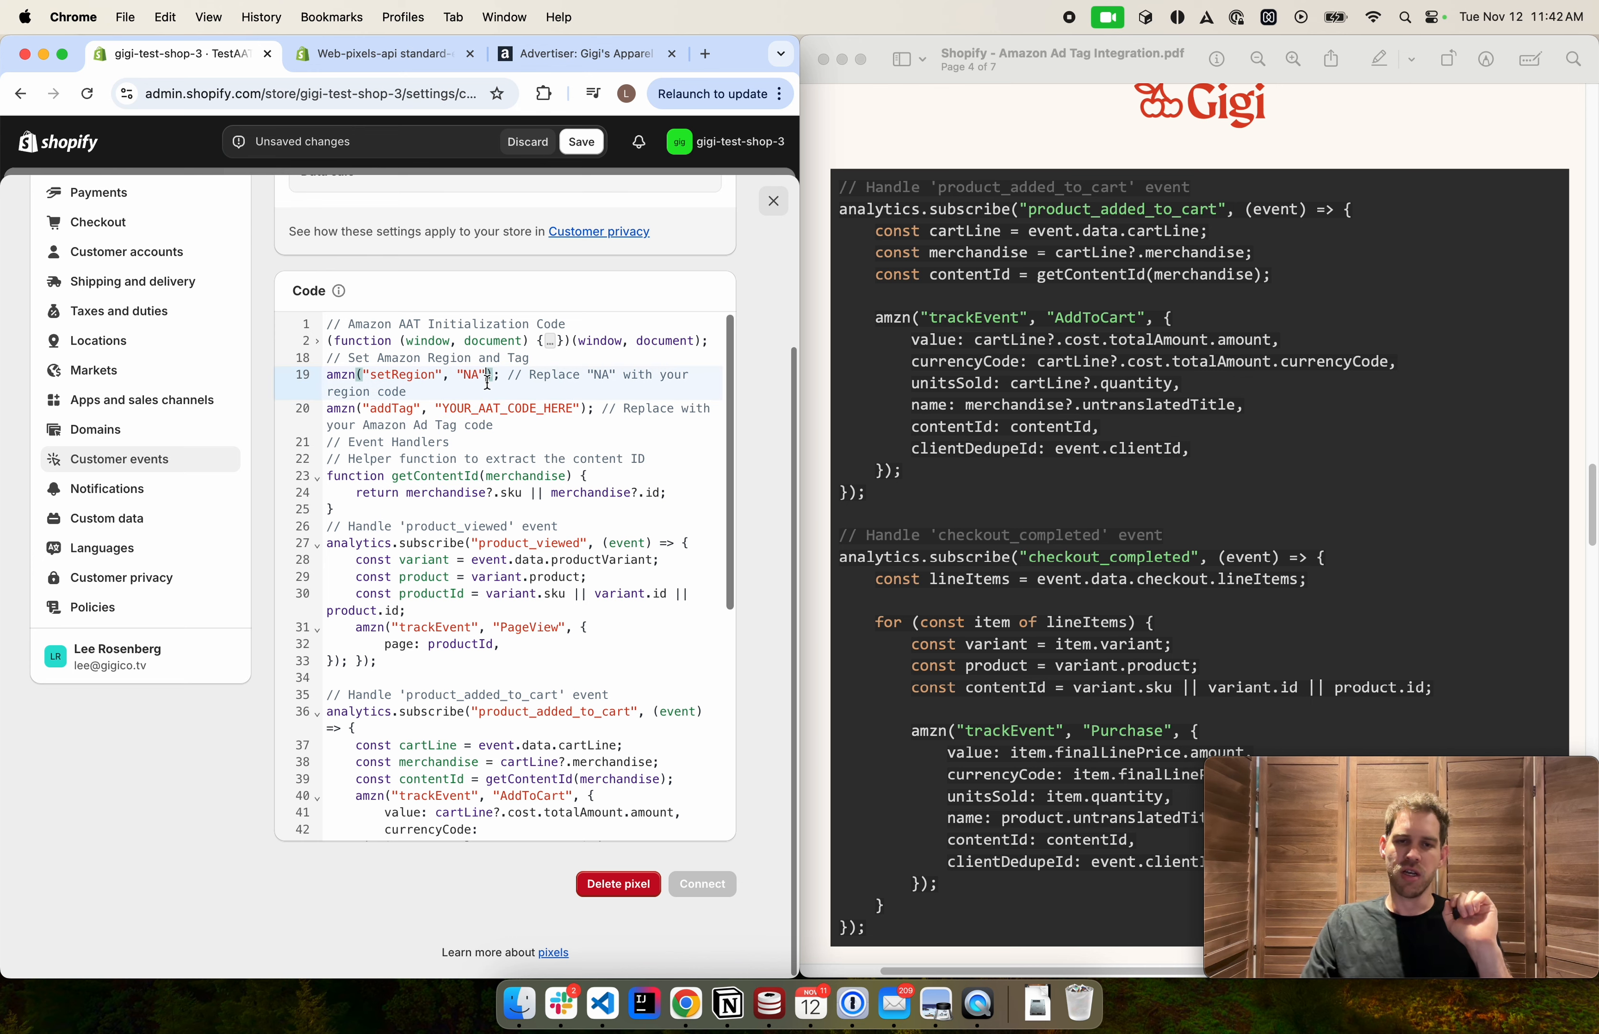
pyautogui.doubleClick(473, 406)
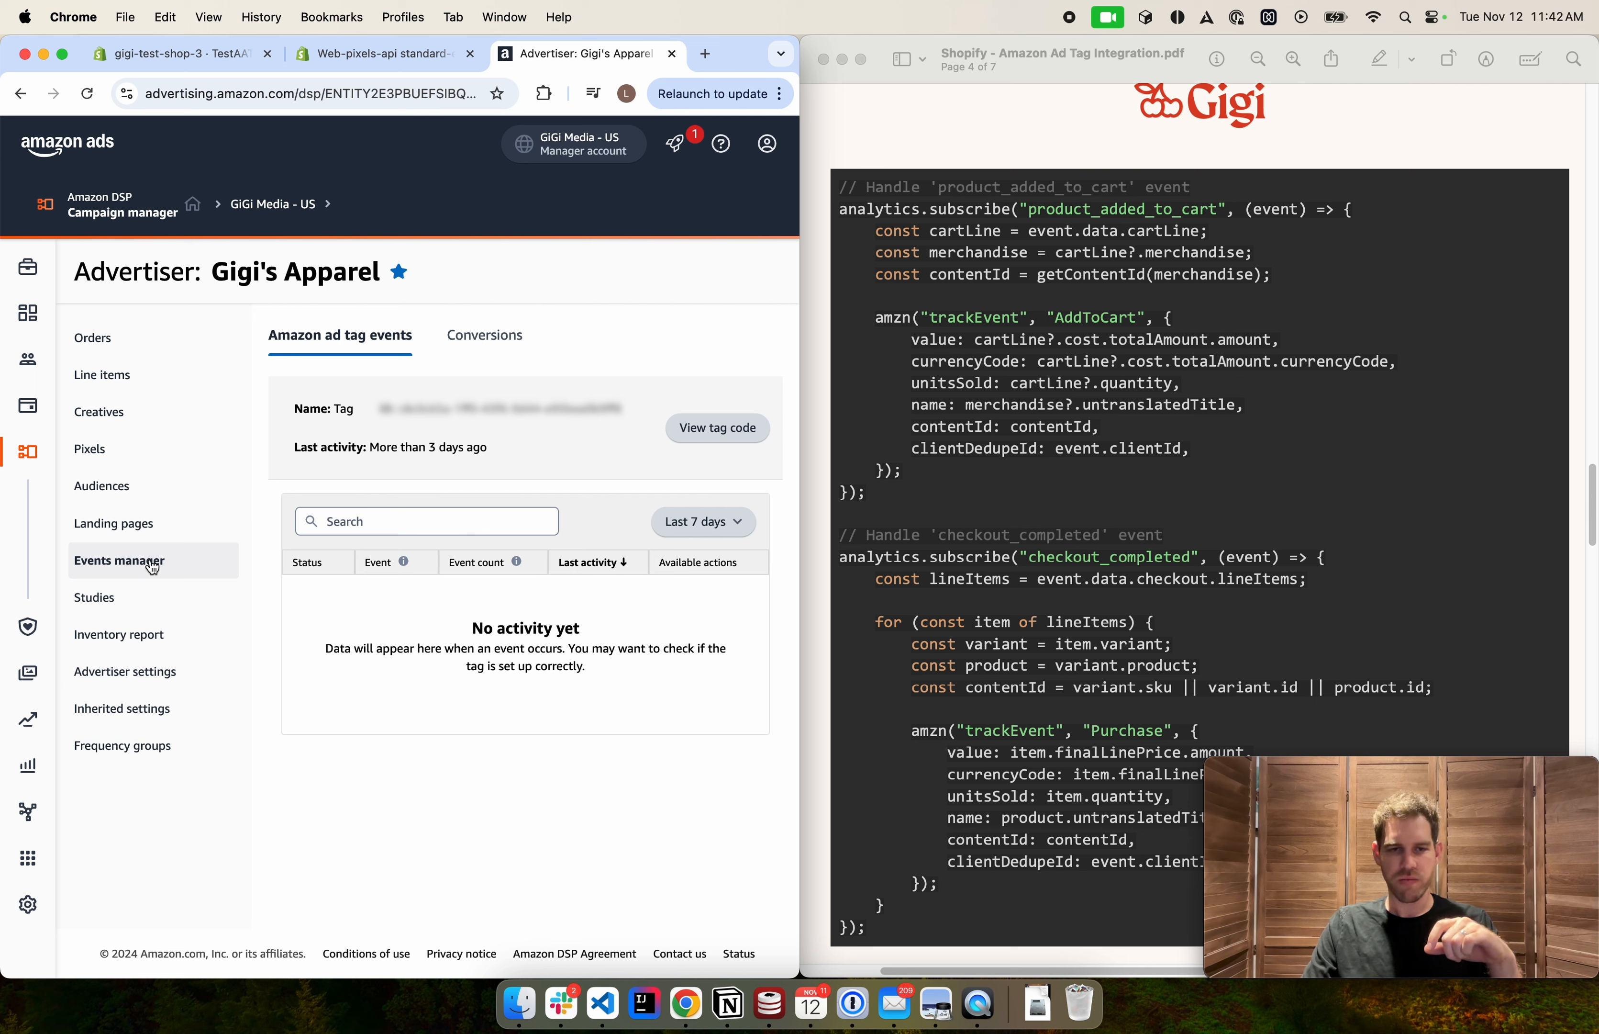
# Open the advertiser's tag code in the Amazon DSP Events manager and copy the tag value from the script
pyautogui.click(104, 568)
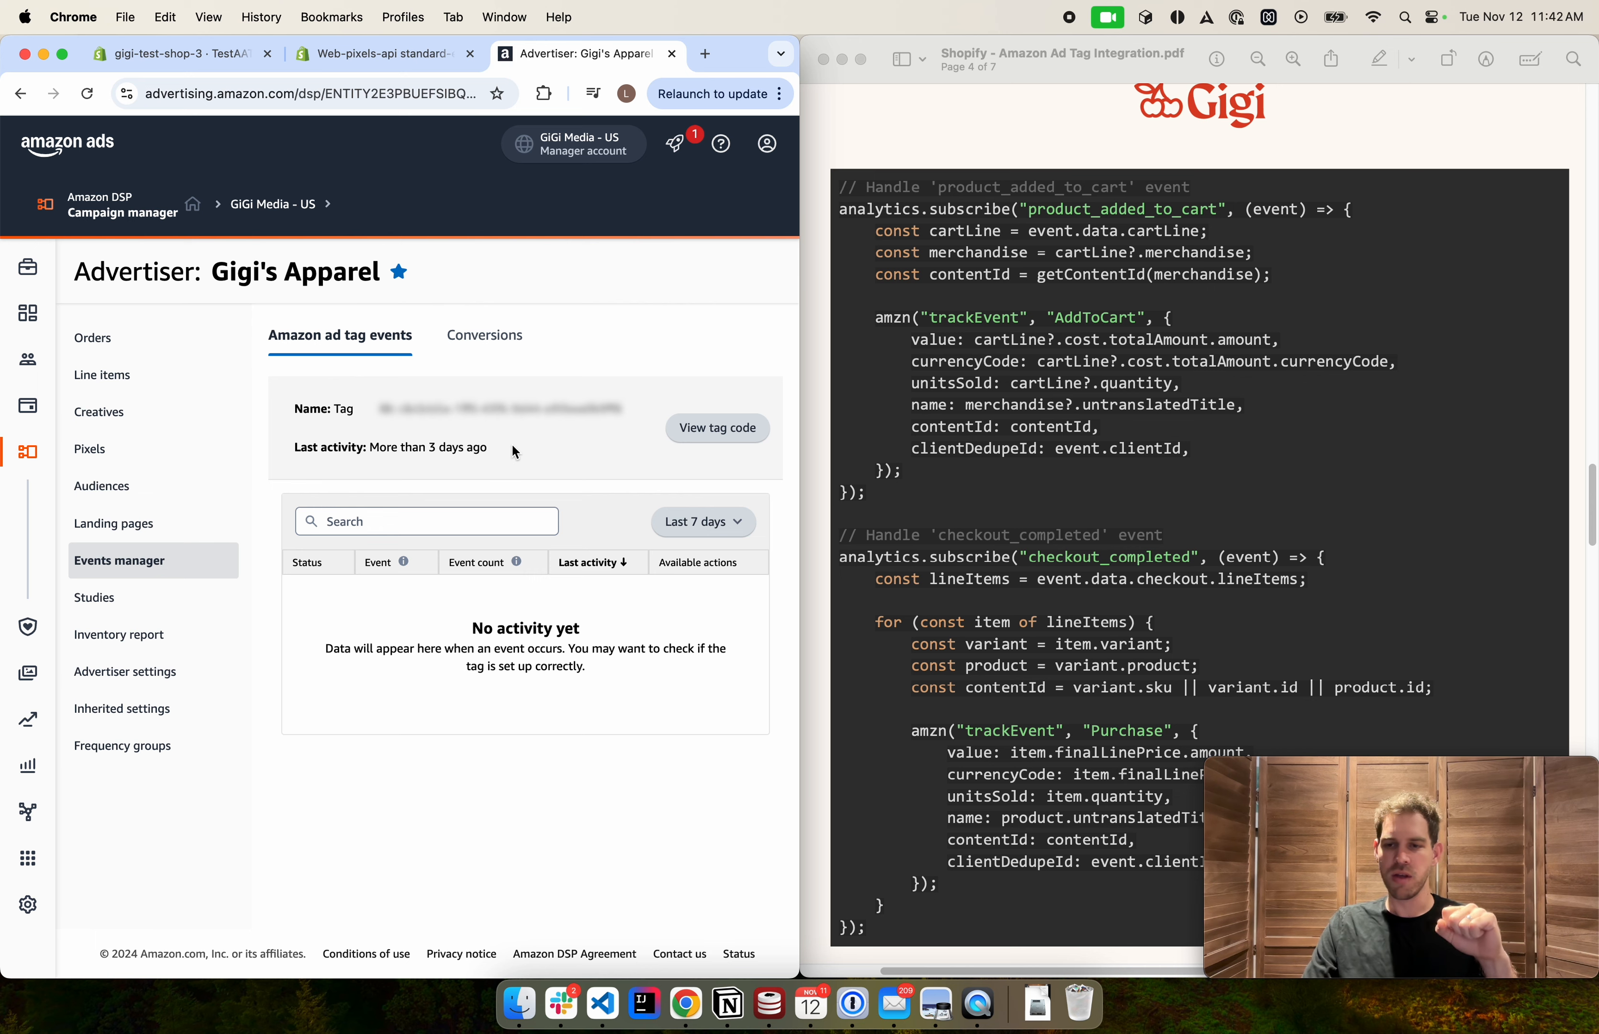
pyautogui.click(723, 444)
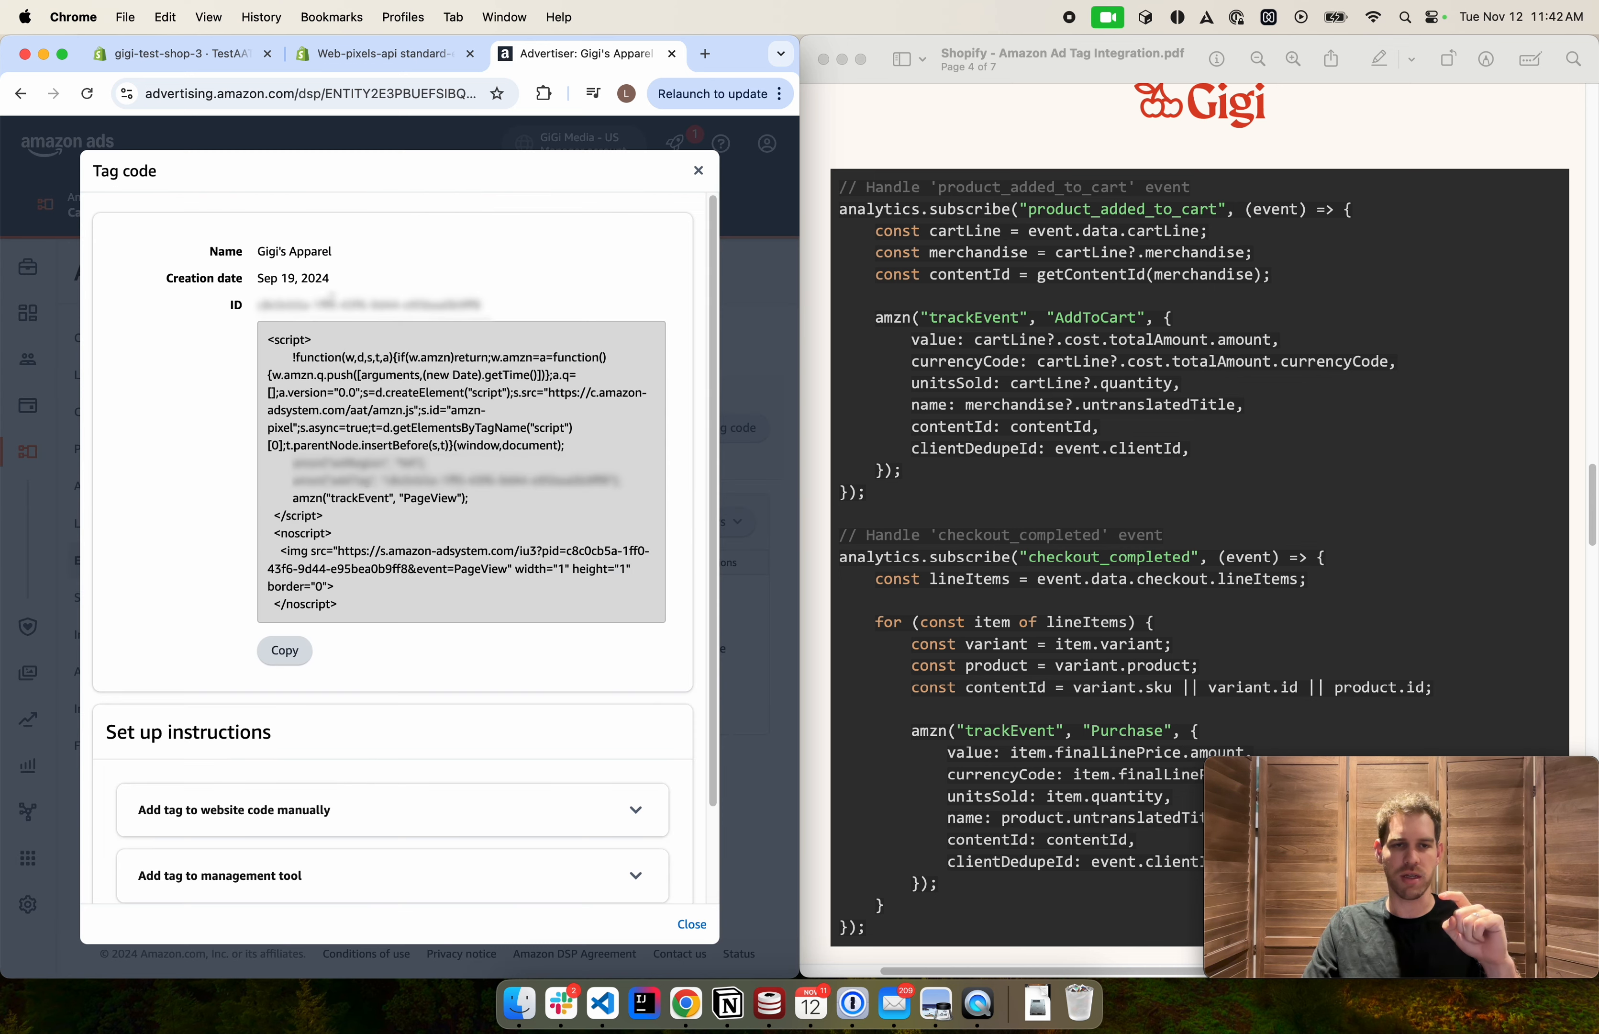
pyautogui.moveTo(359, 606); pyautogui.dragTo(259, 352)
pyautogui.click(353, 403)
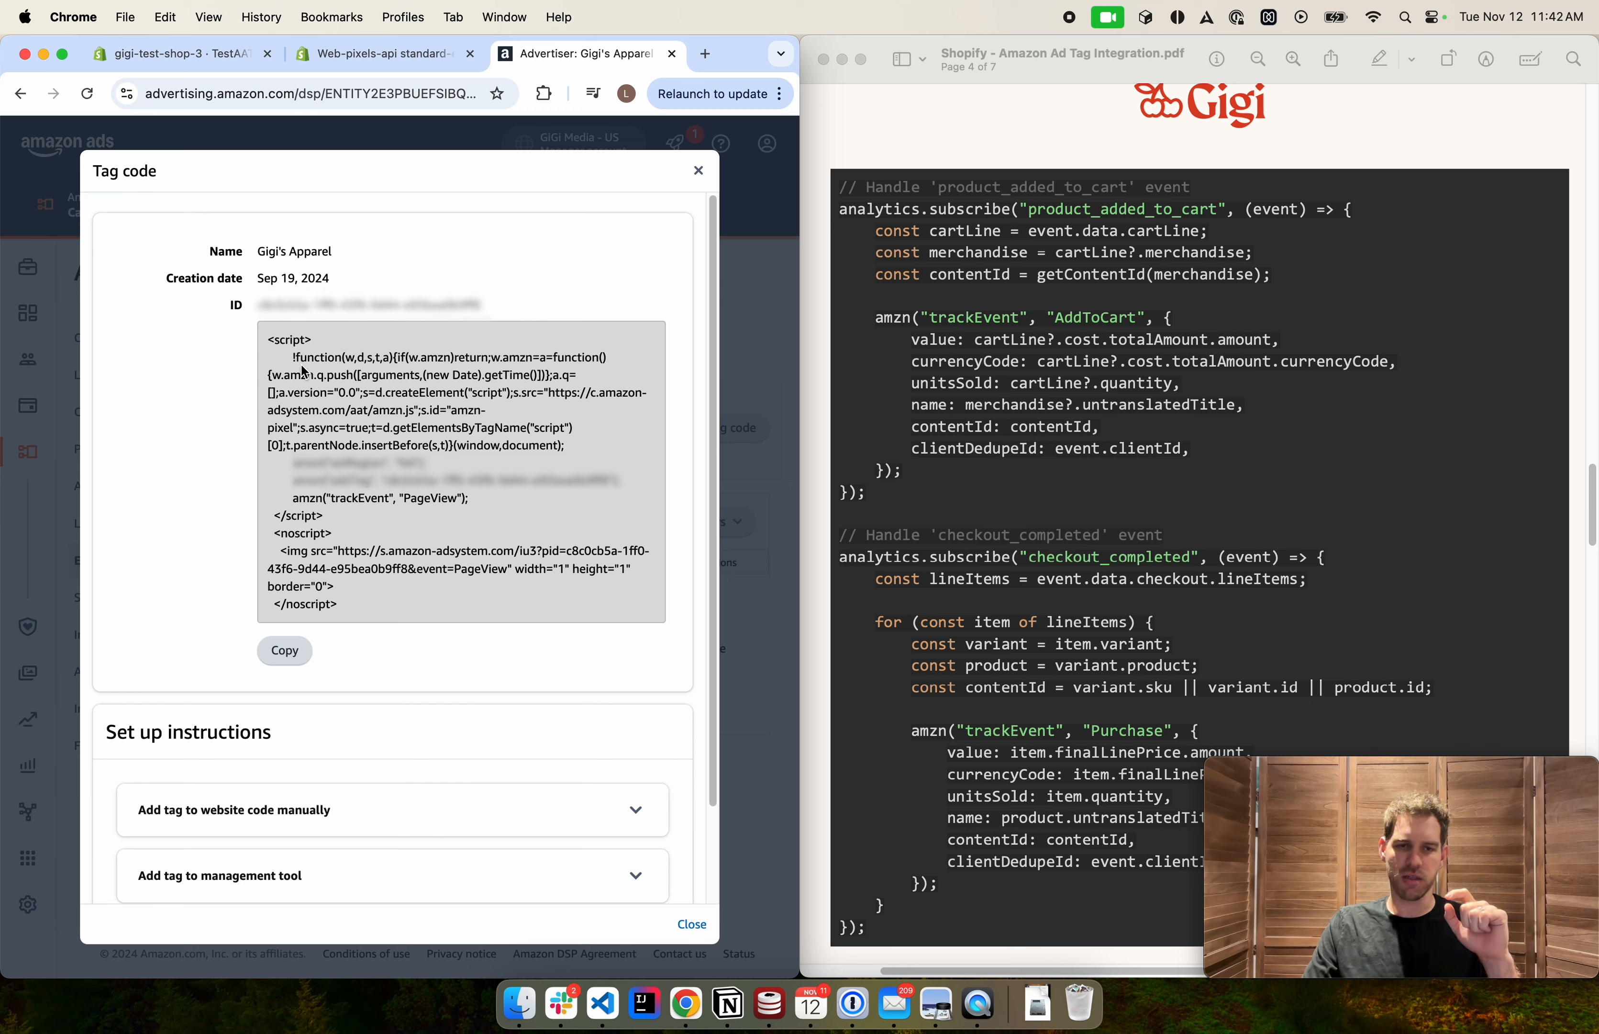
pyautogui.moveTo(291, 358); pyautogui.dragTo(410, 533)
pyautogui.click(409, 514)
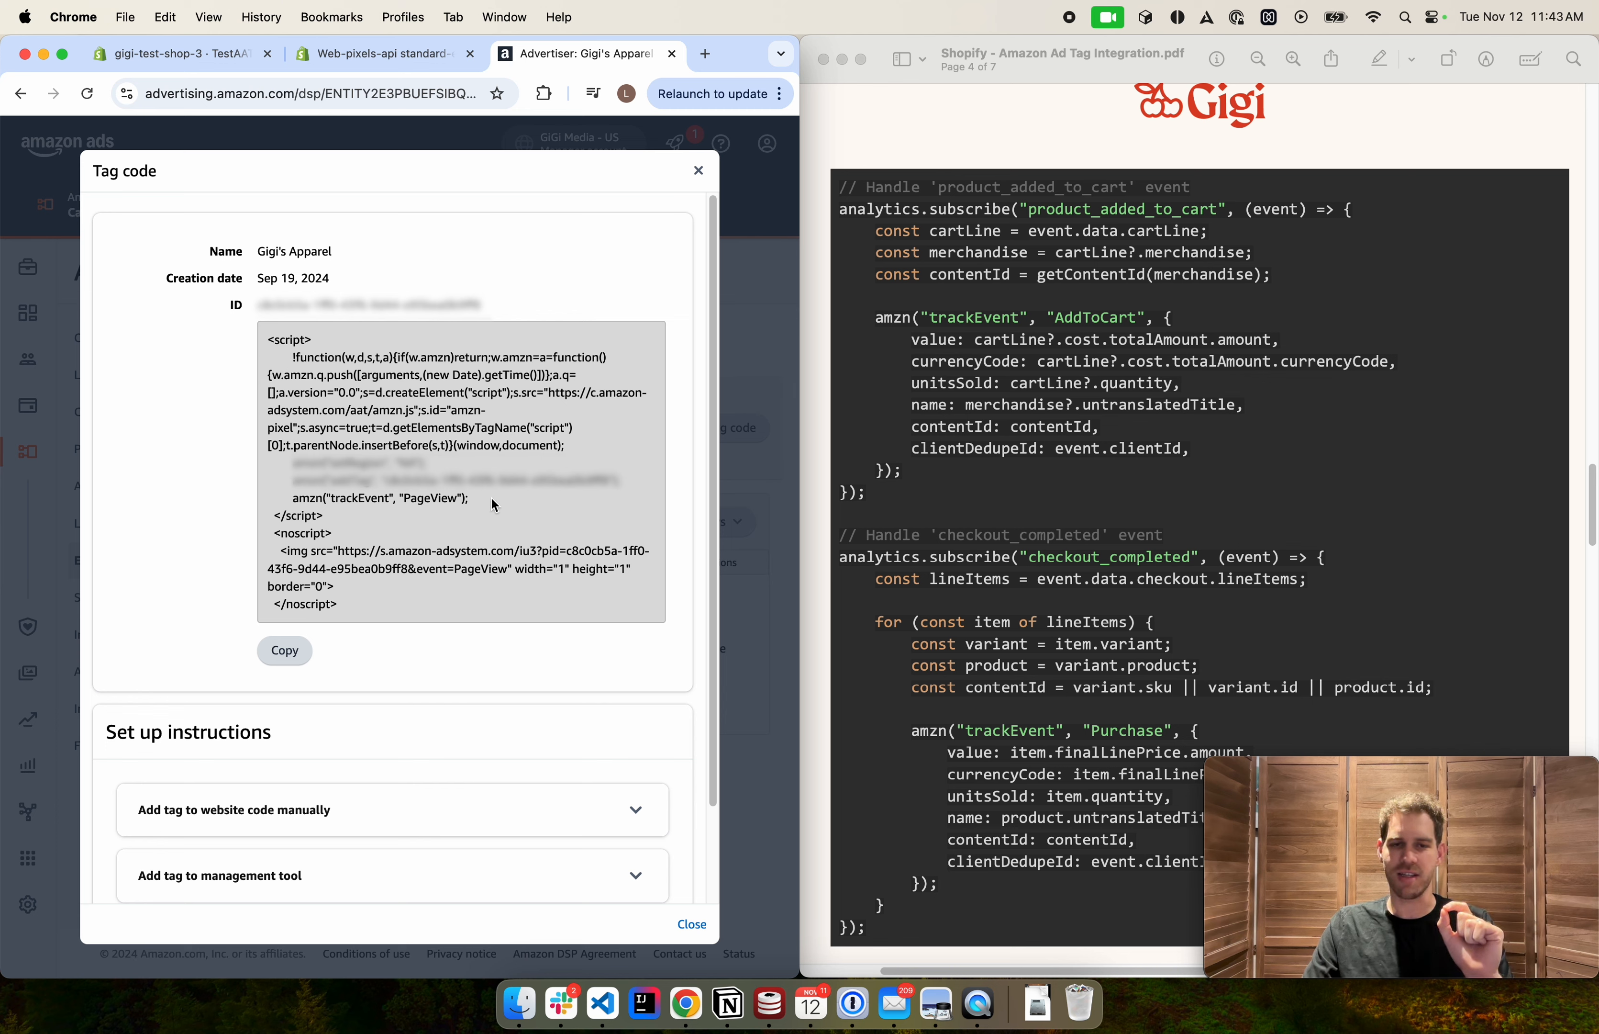
pyautogui.doubleClick(344, 497)
pyautogui.click(426, 496)
pyautogui.doubleClick(425, 495)
pyautogui.tripleClick(473, 503)
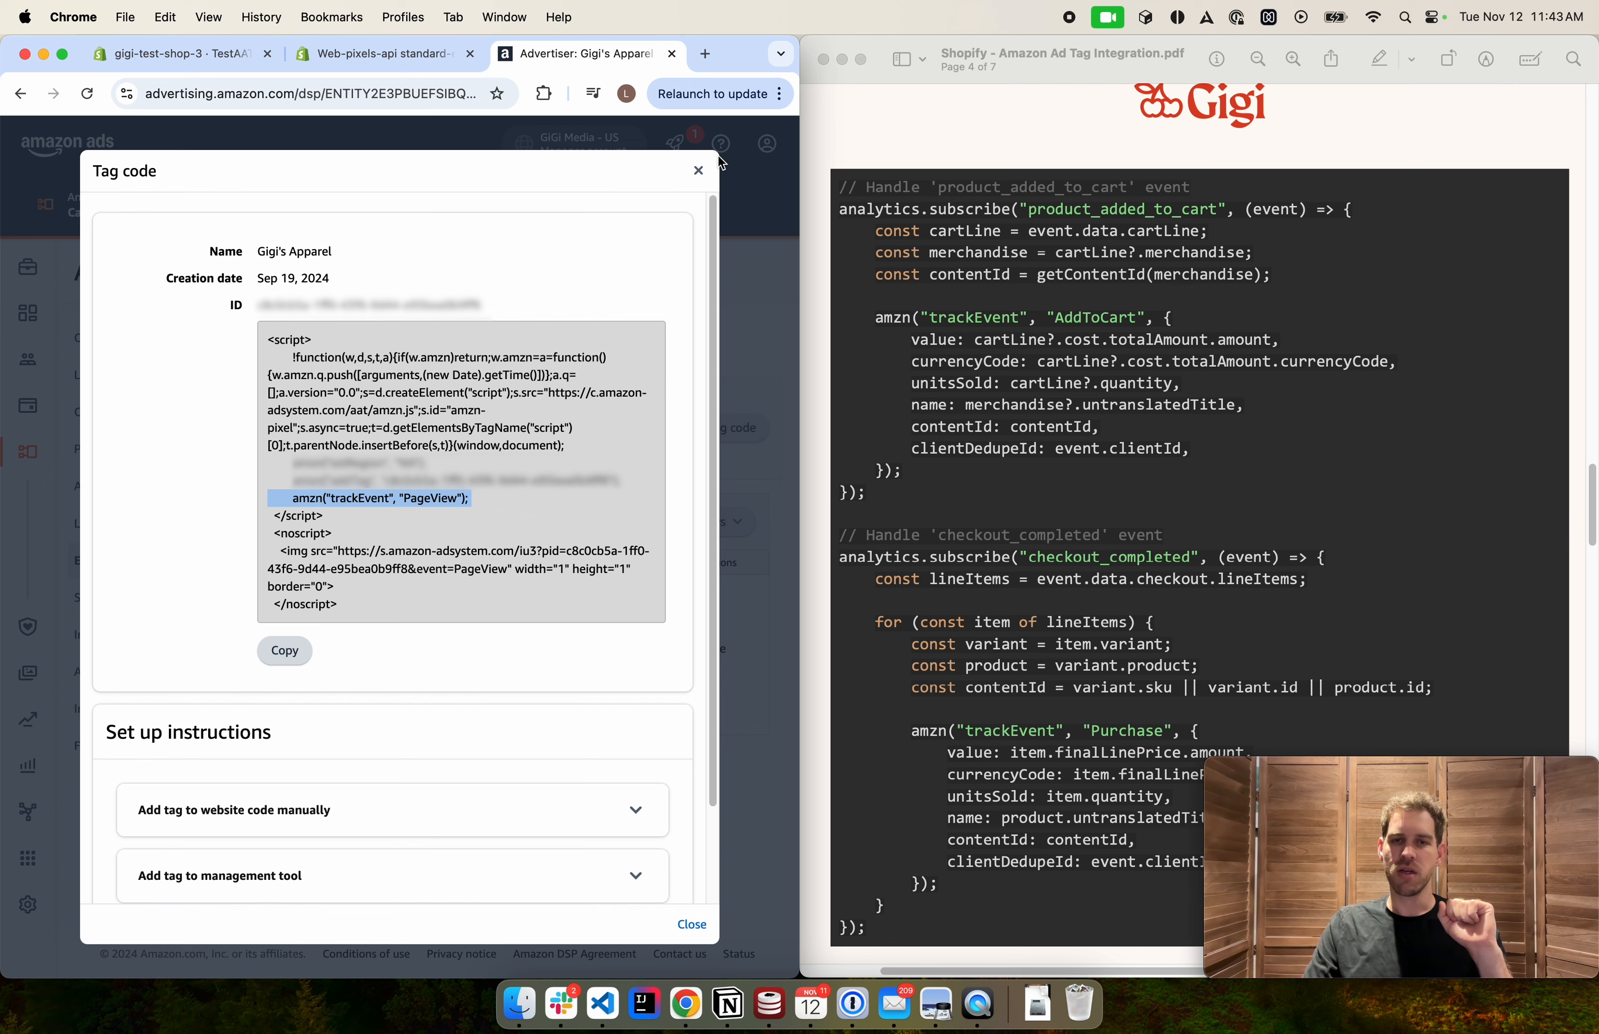
# Close the tag code dialog and paste the copied tag value over the YOUR_AAT_CODE_HERE placeholder in the pixel code
pyautogui.click(699, 170)
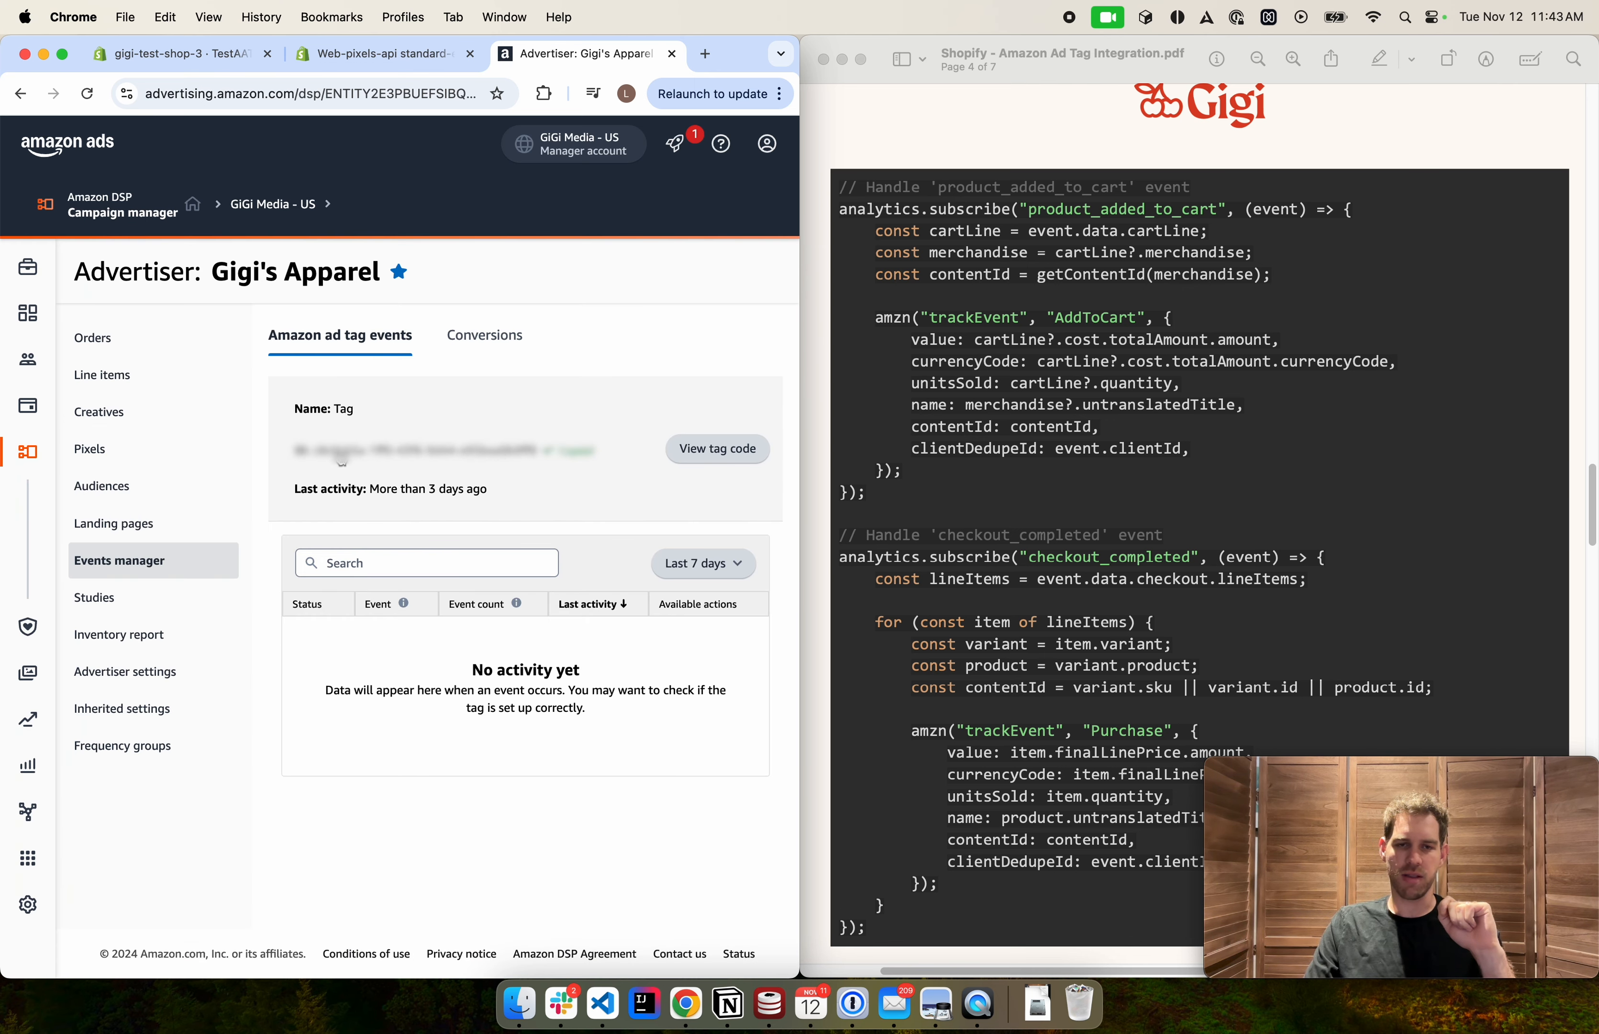
pyautogui.click(185, 58)
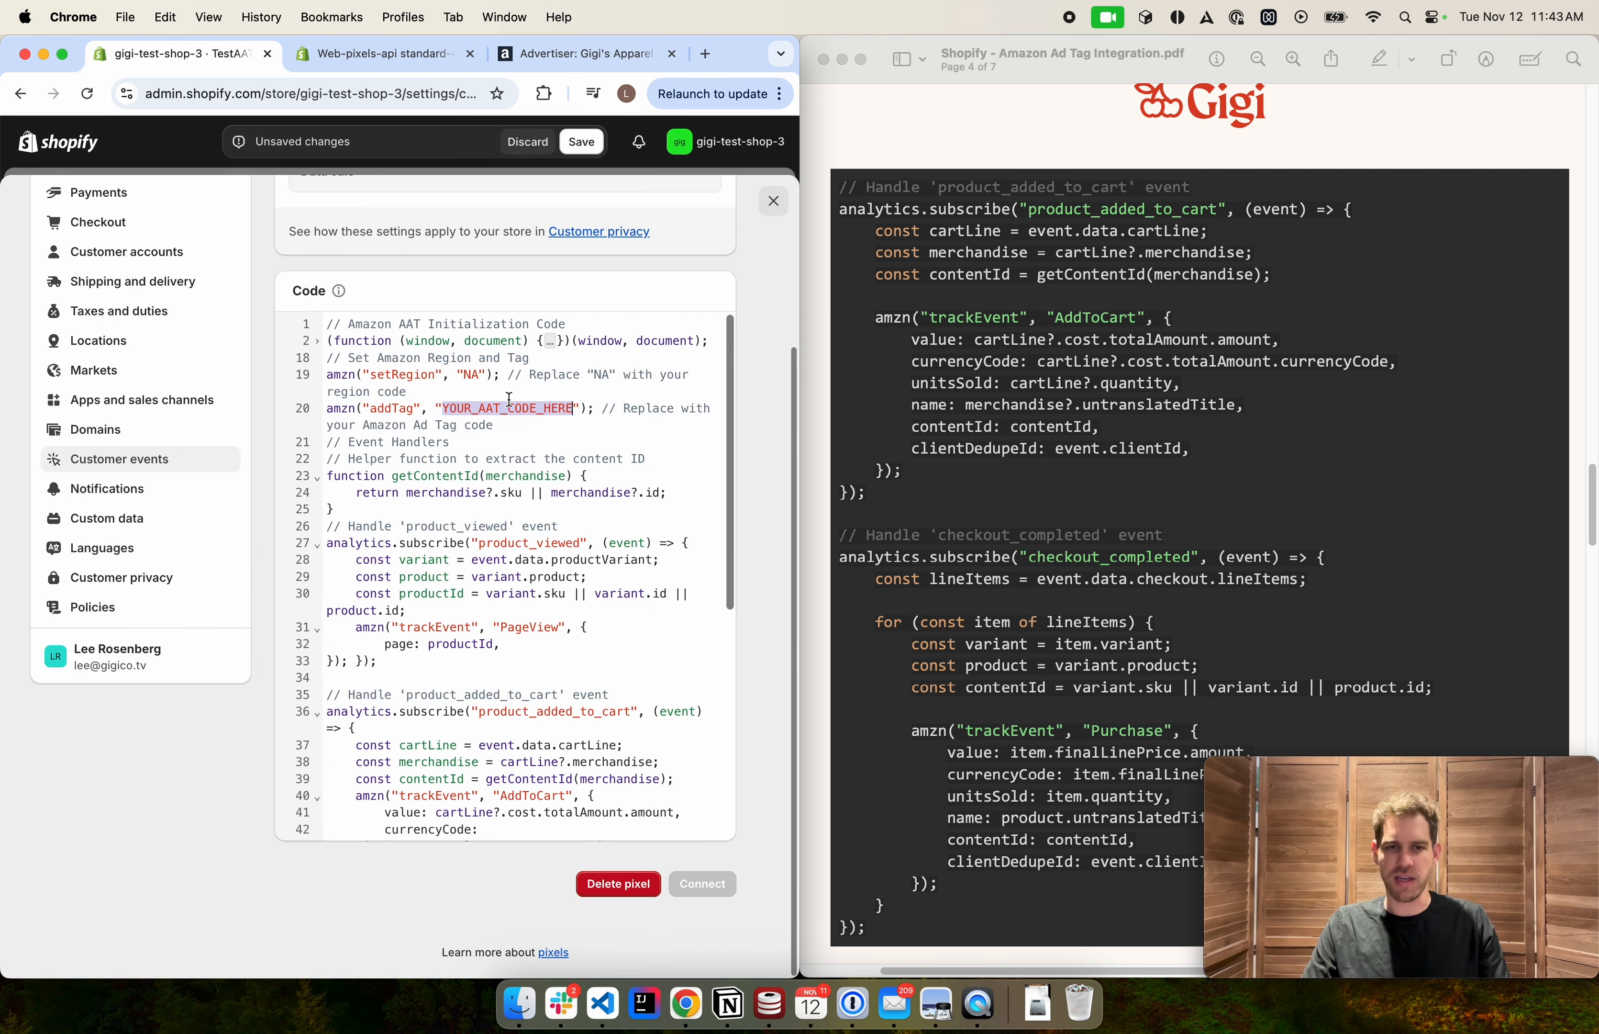
pyautogui.press('super+v')
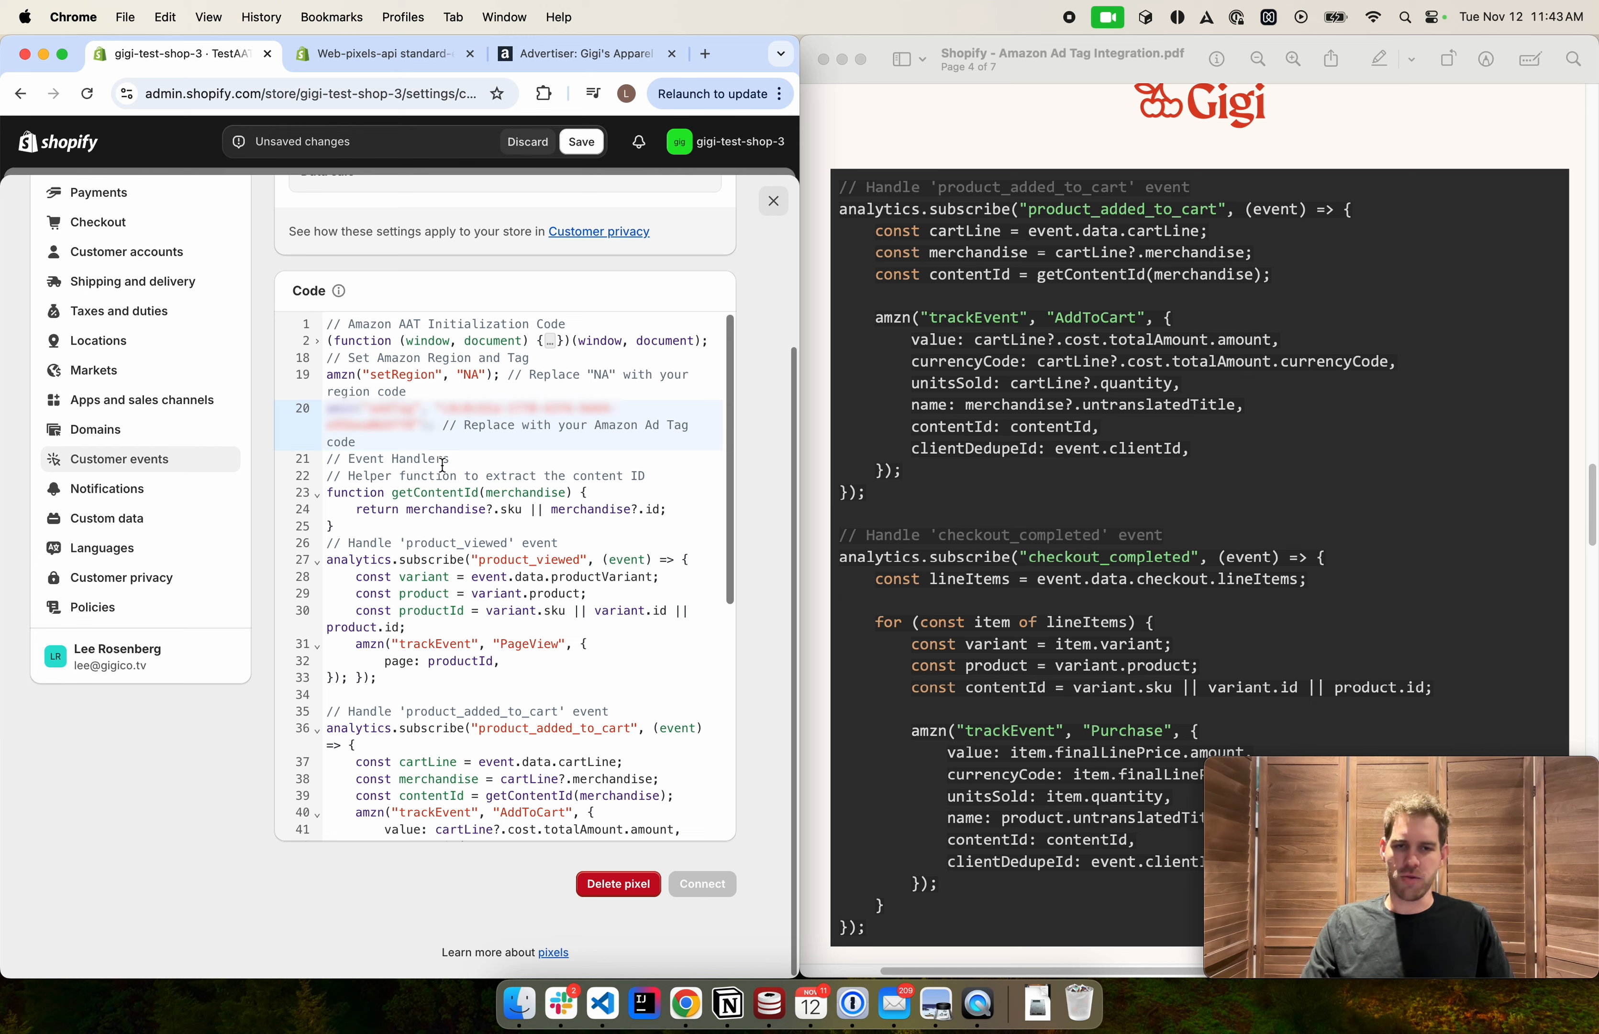
# Review the product_viewed event handler in the pixel code, highlighting analytics, subscribe and the whole handler block
pyautogui.click(469, 461)
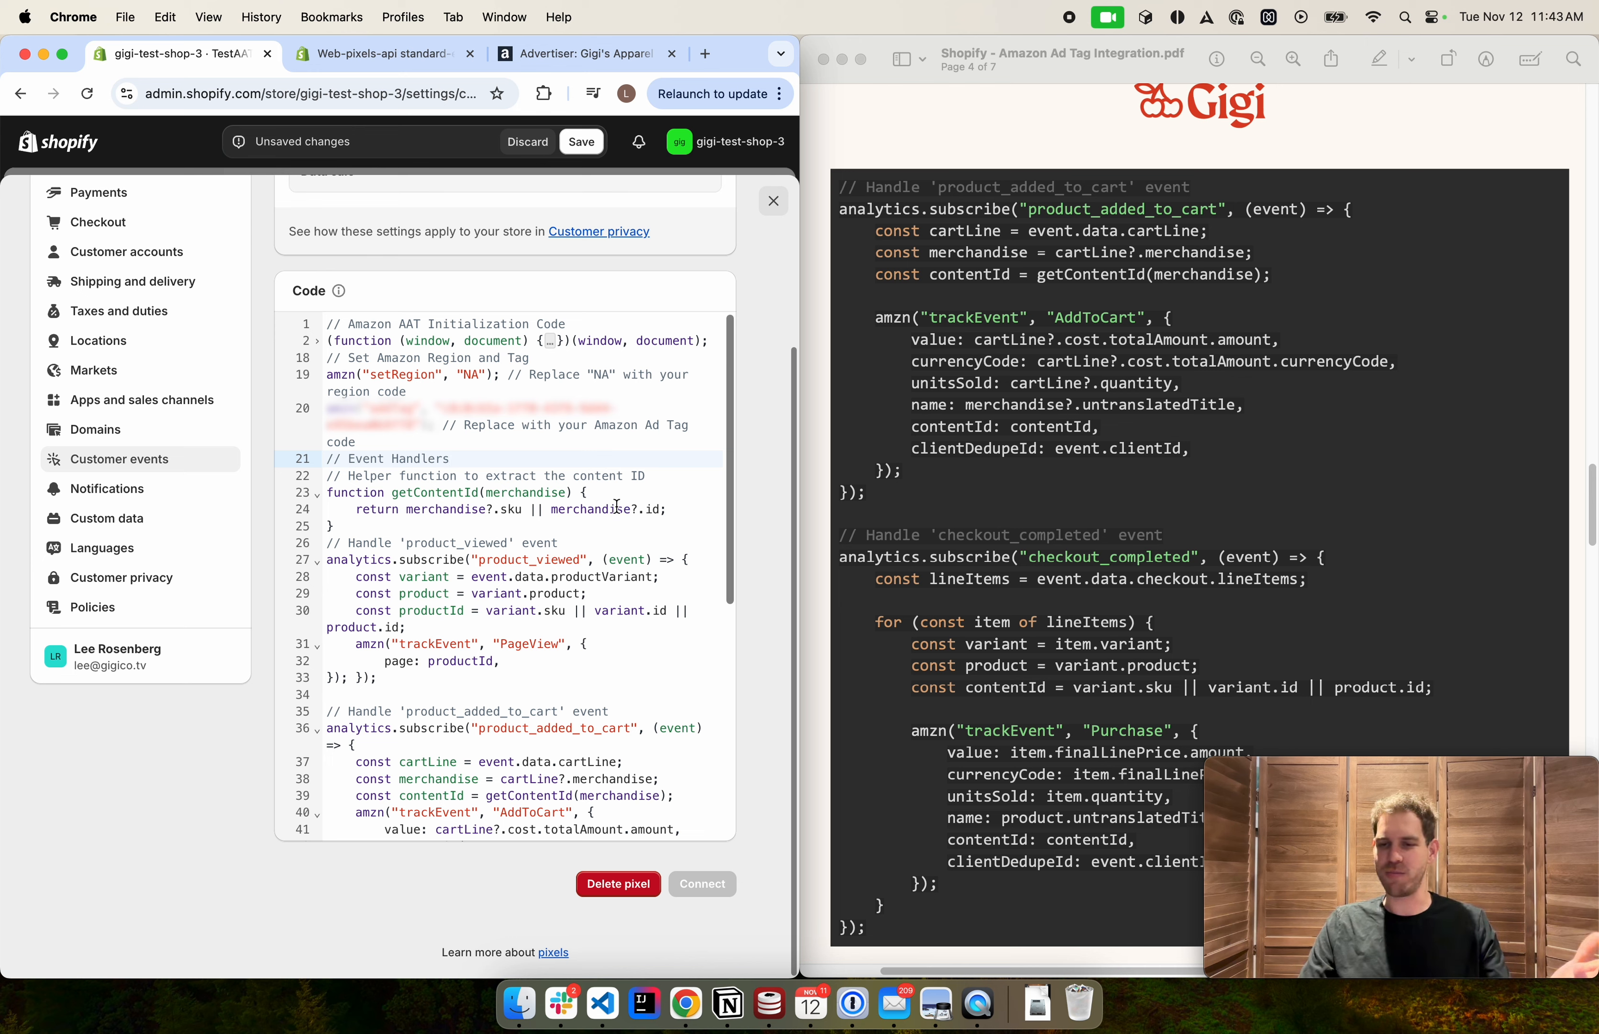
pyautogui.scroll(-1, 607, 555)
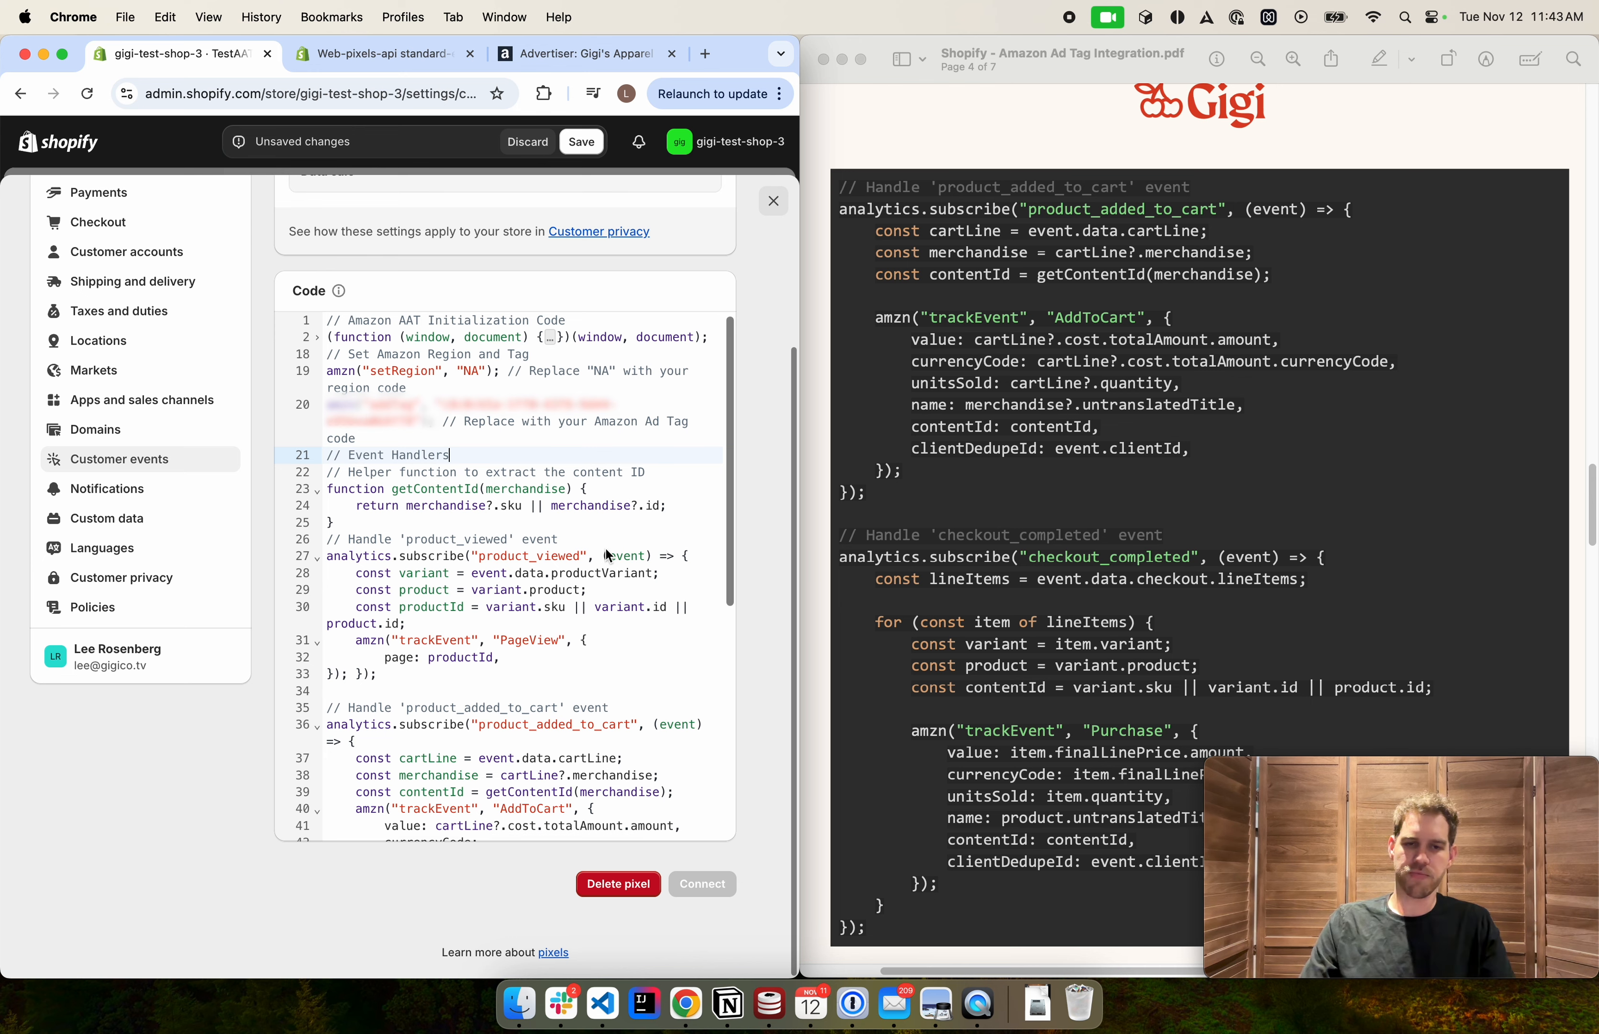
pyautogui.scroll(-4, 605, 550)
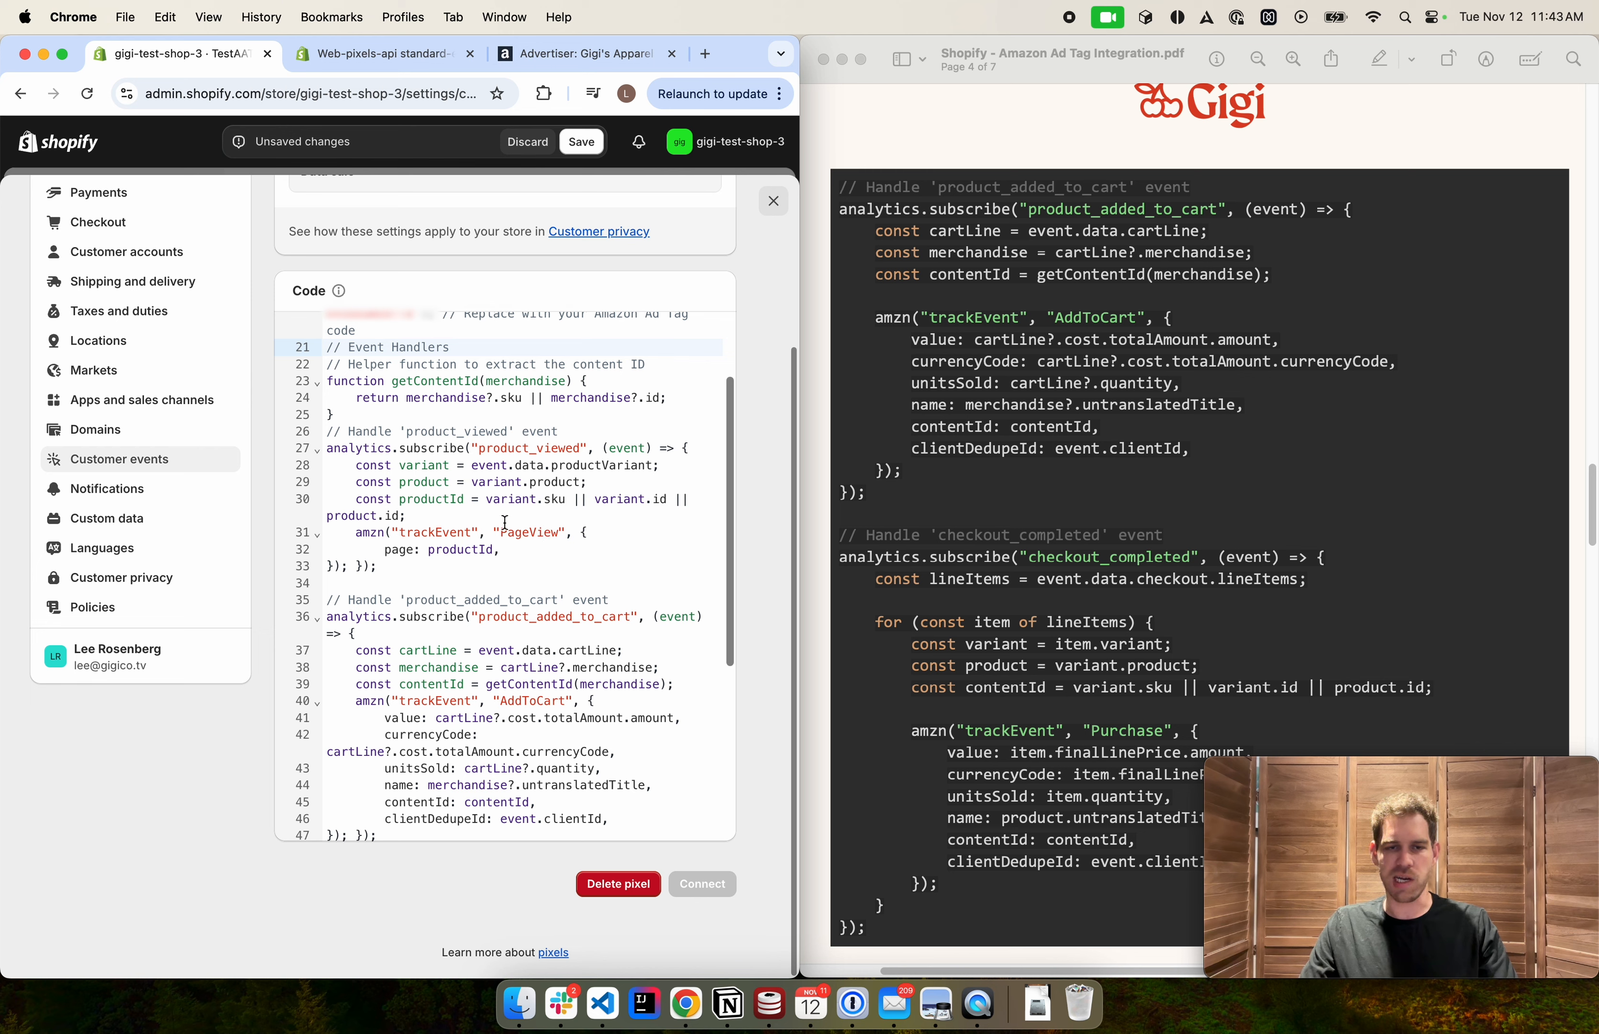
pyautogui.doubleClick(351, 448)
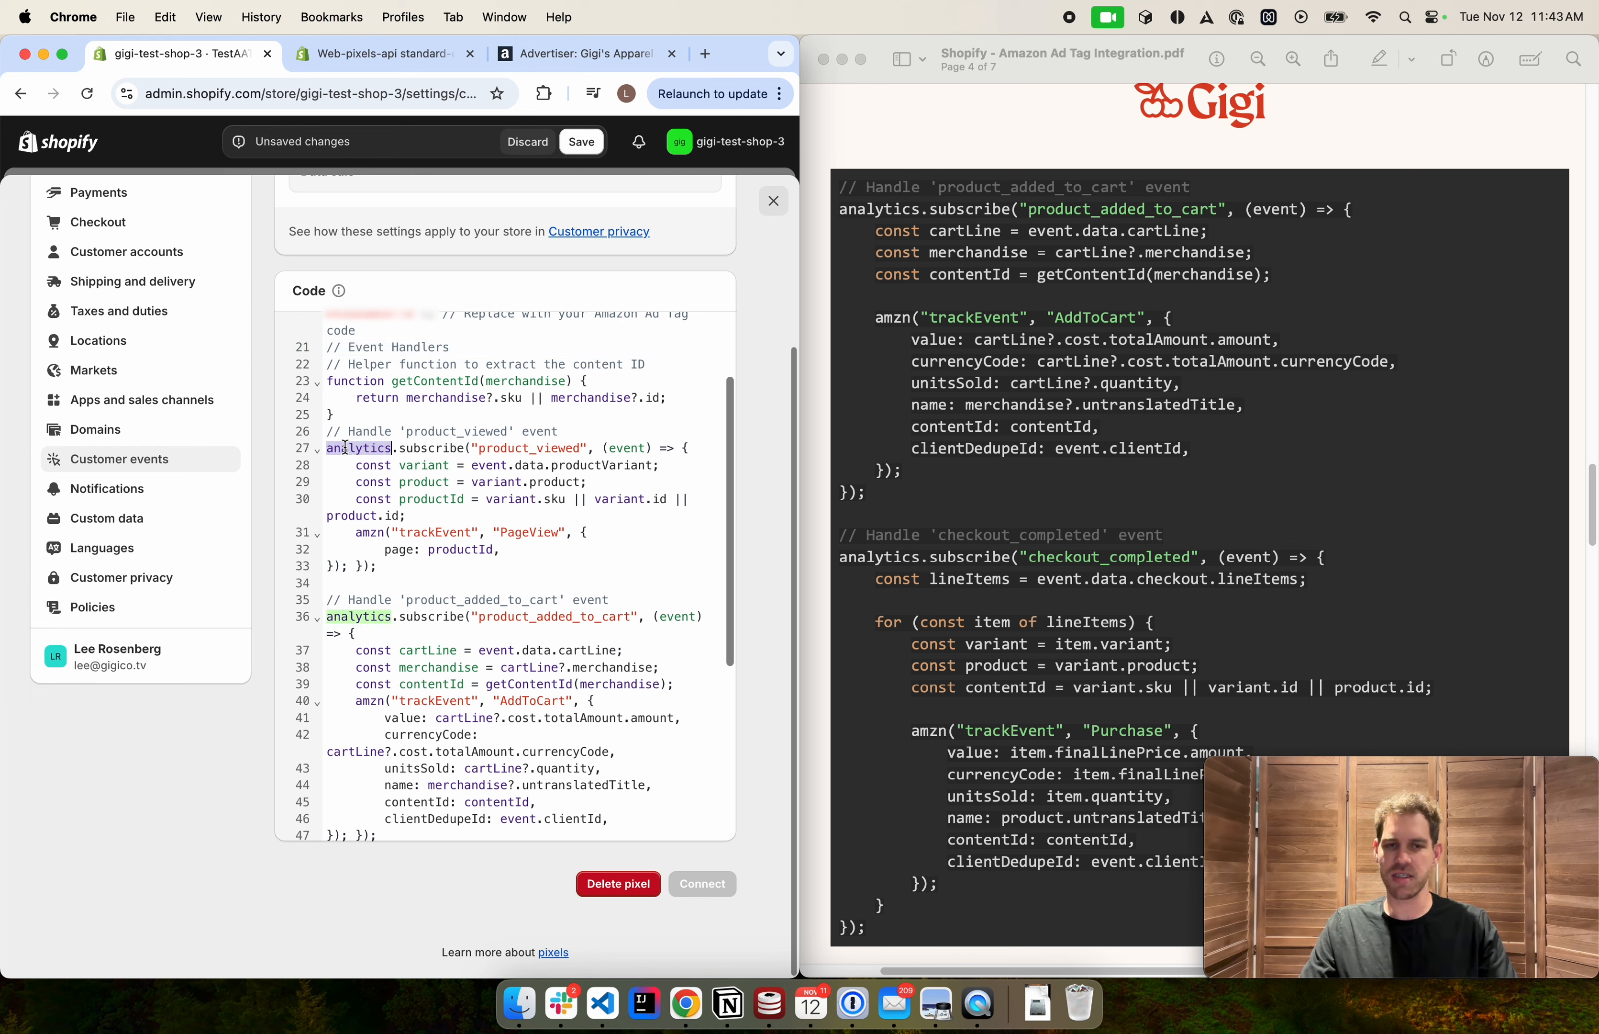
pyautogui.click(413, 450)
pyautogui.doubleClick(412, 450)
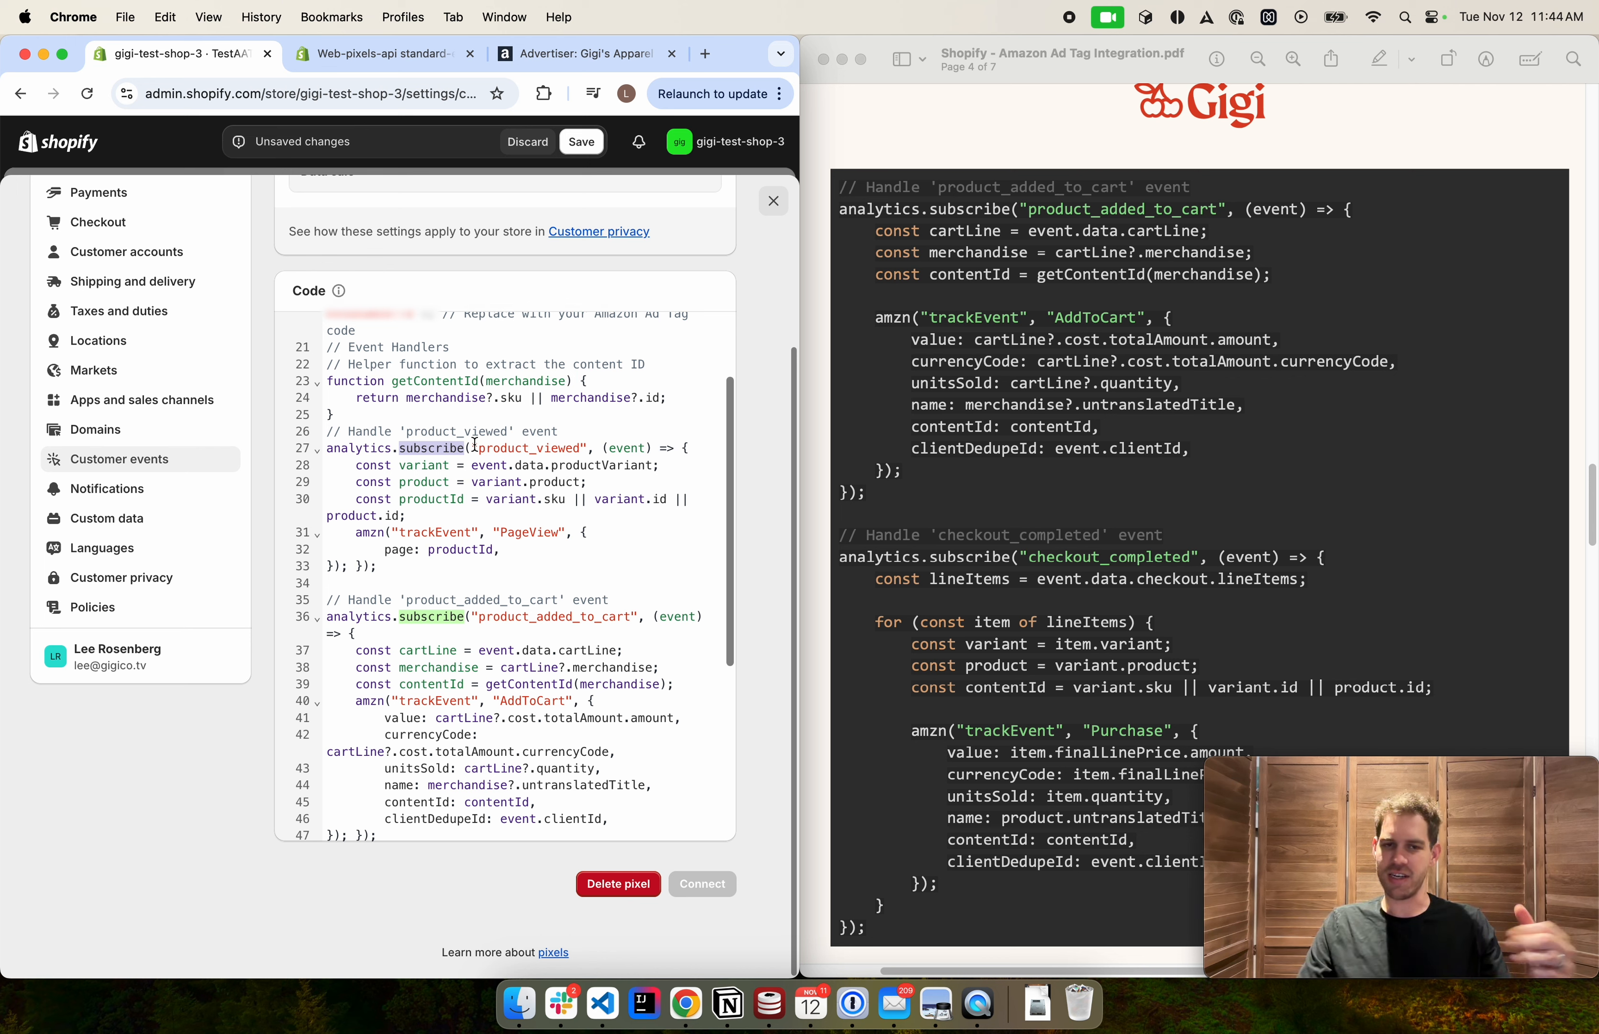
pyautogui.click(388, 527)
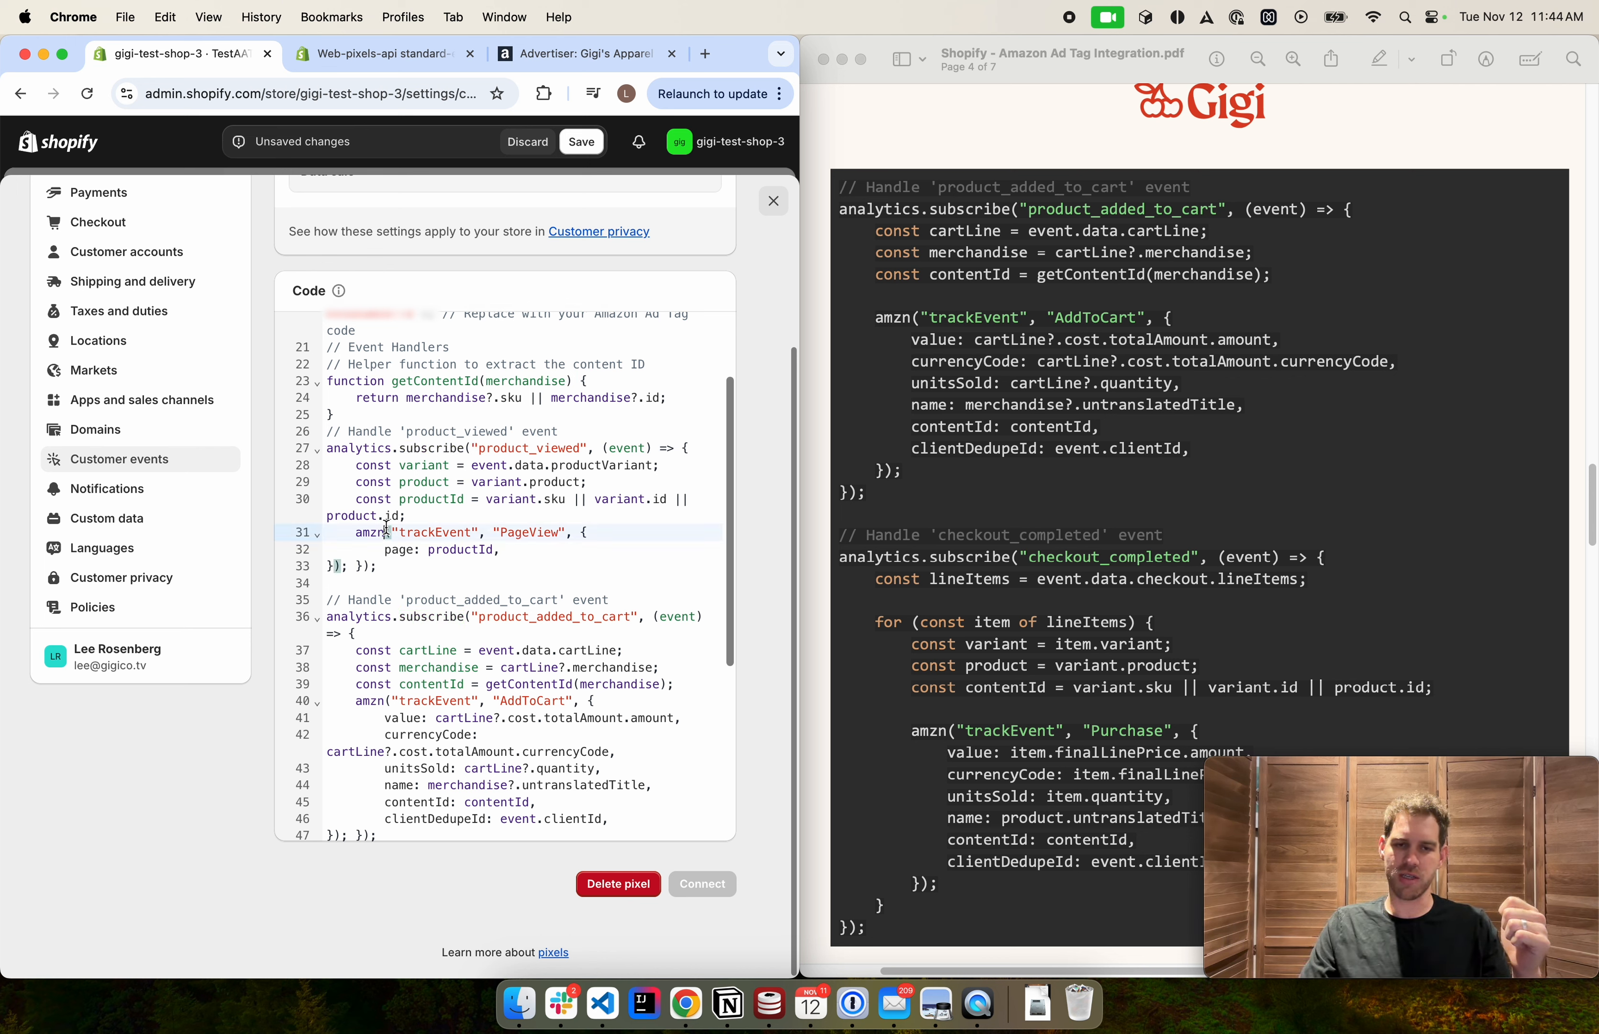
pyautogui.click(432, 522)
pyautogui.moveTo(386, 567); pyautogui.dragTo(355, 448)
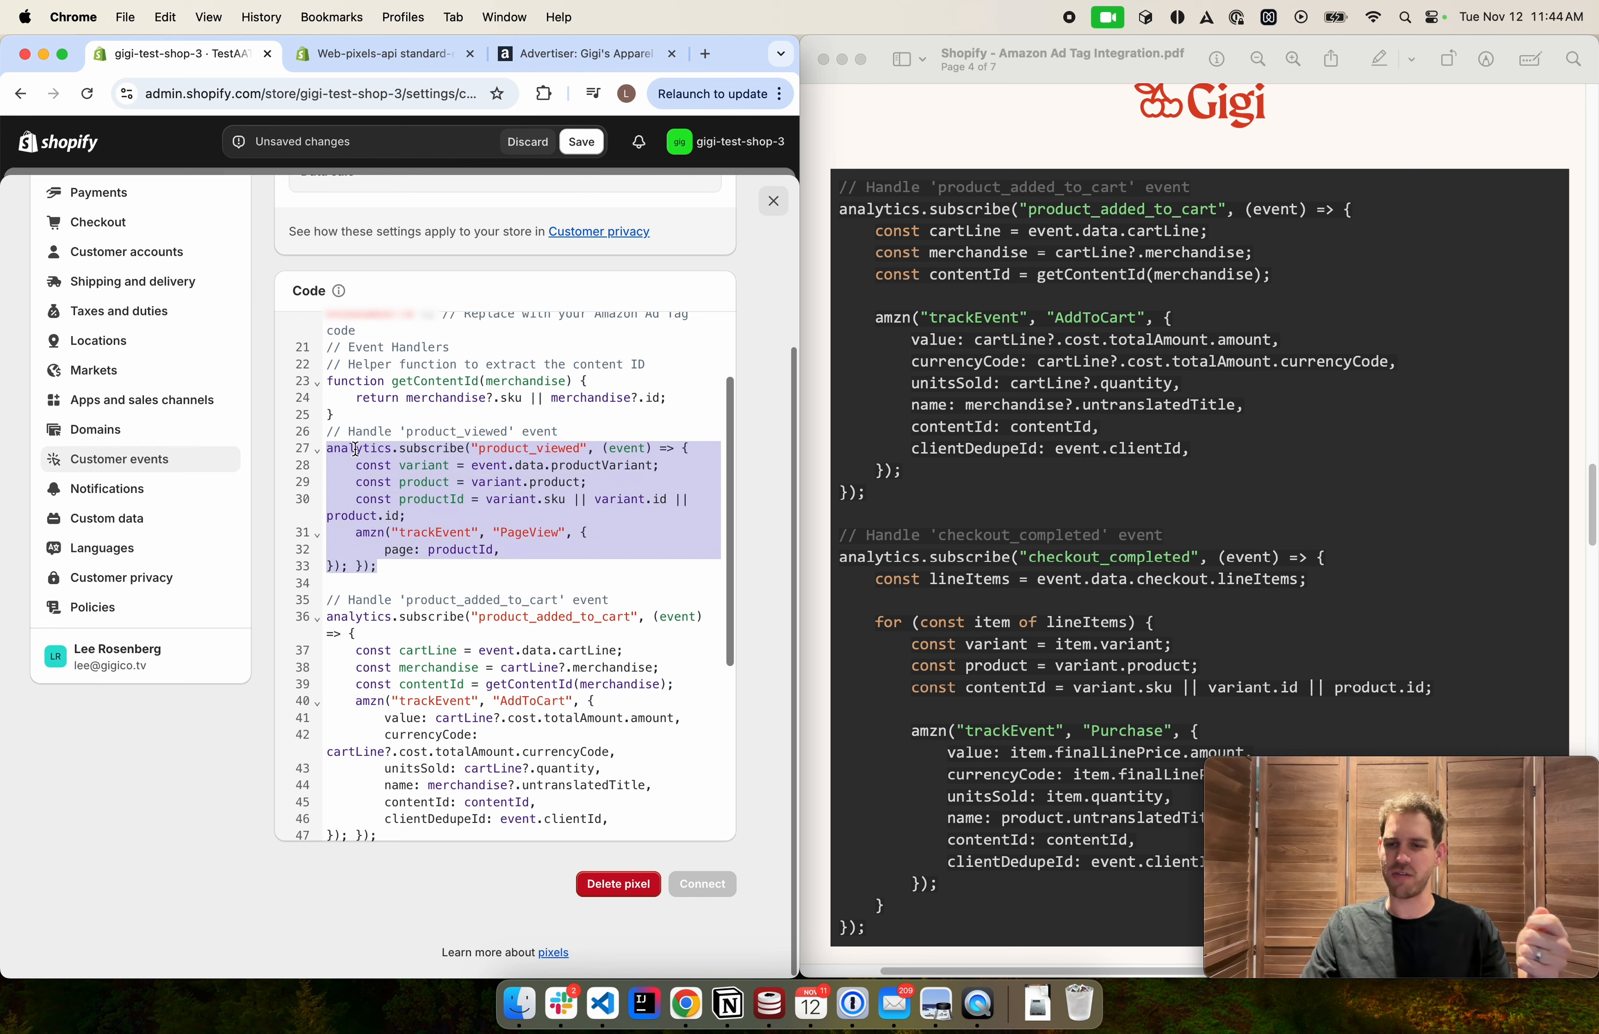
pyautogui.click(386, 465)
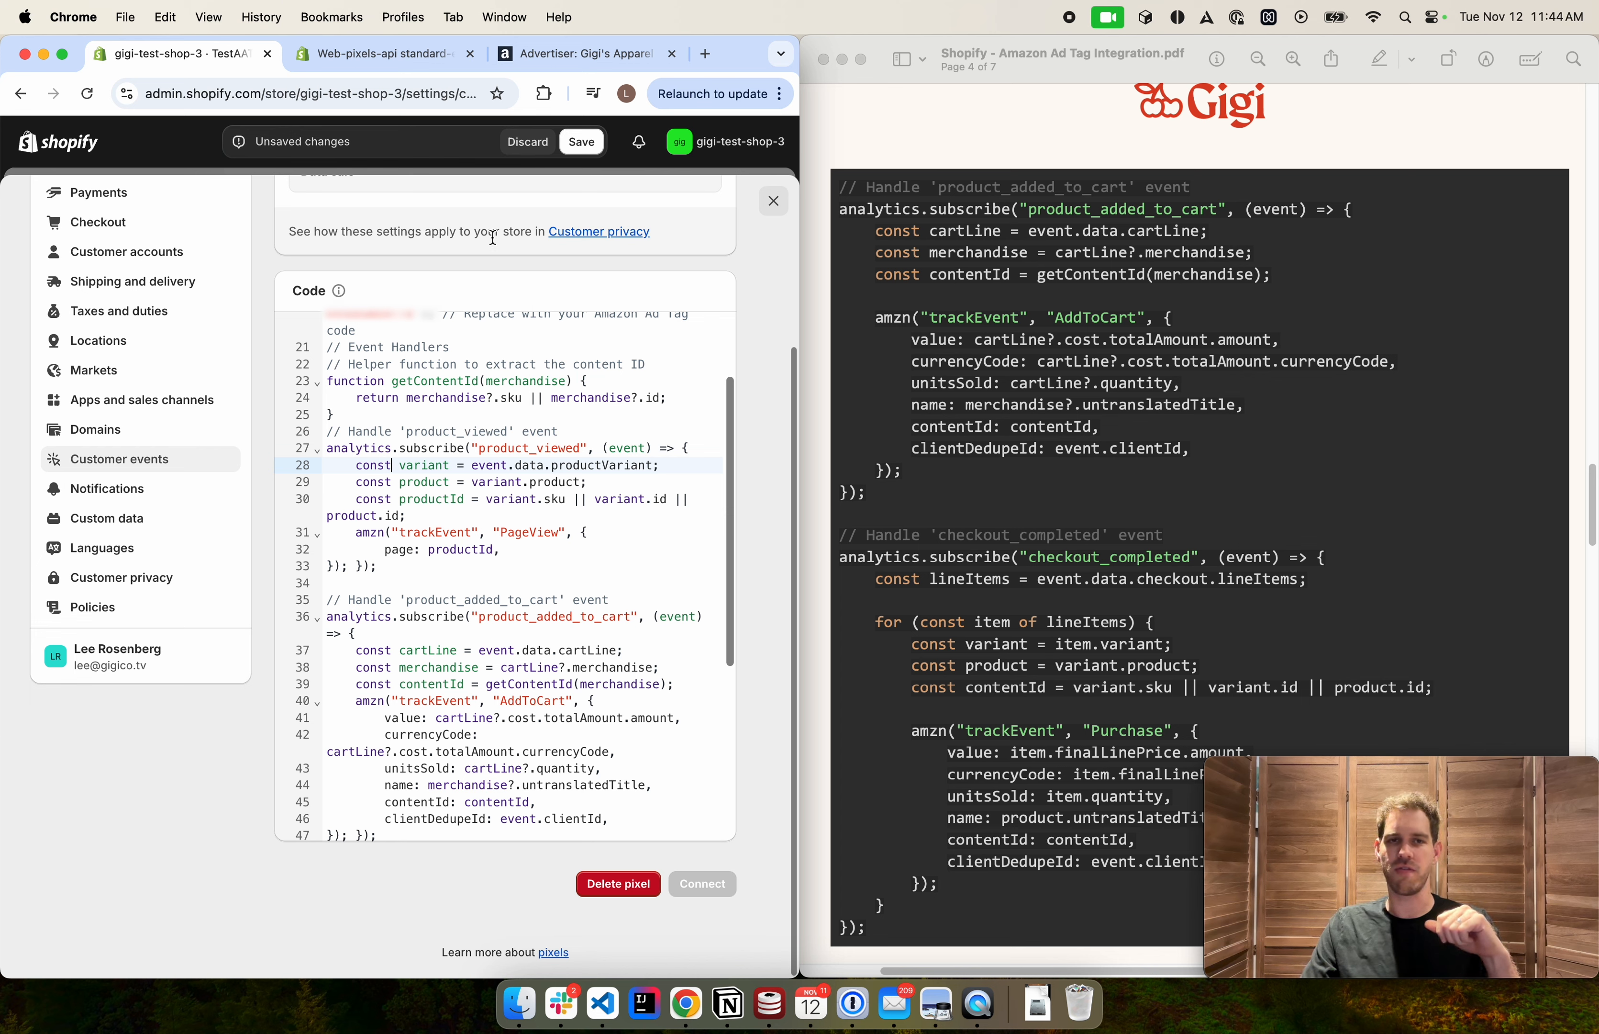
# Browse the Standard Events list in the Shopify Web Pixels API documentation, then return to the pixel editor
pyautogui.click(369, 57)
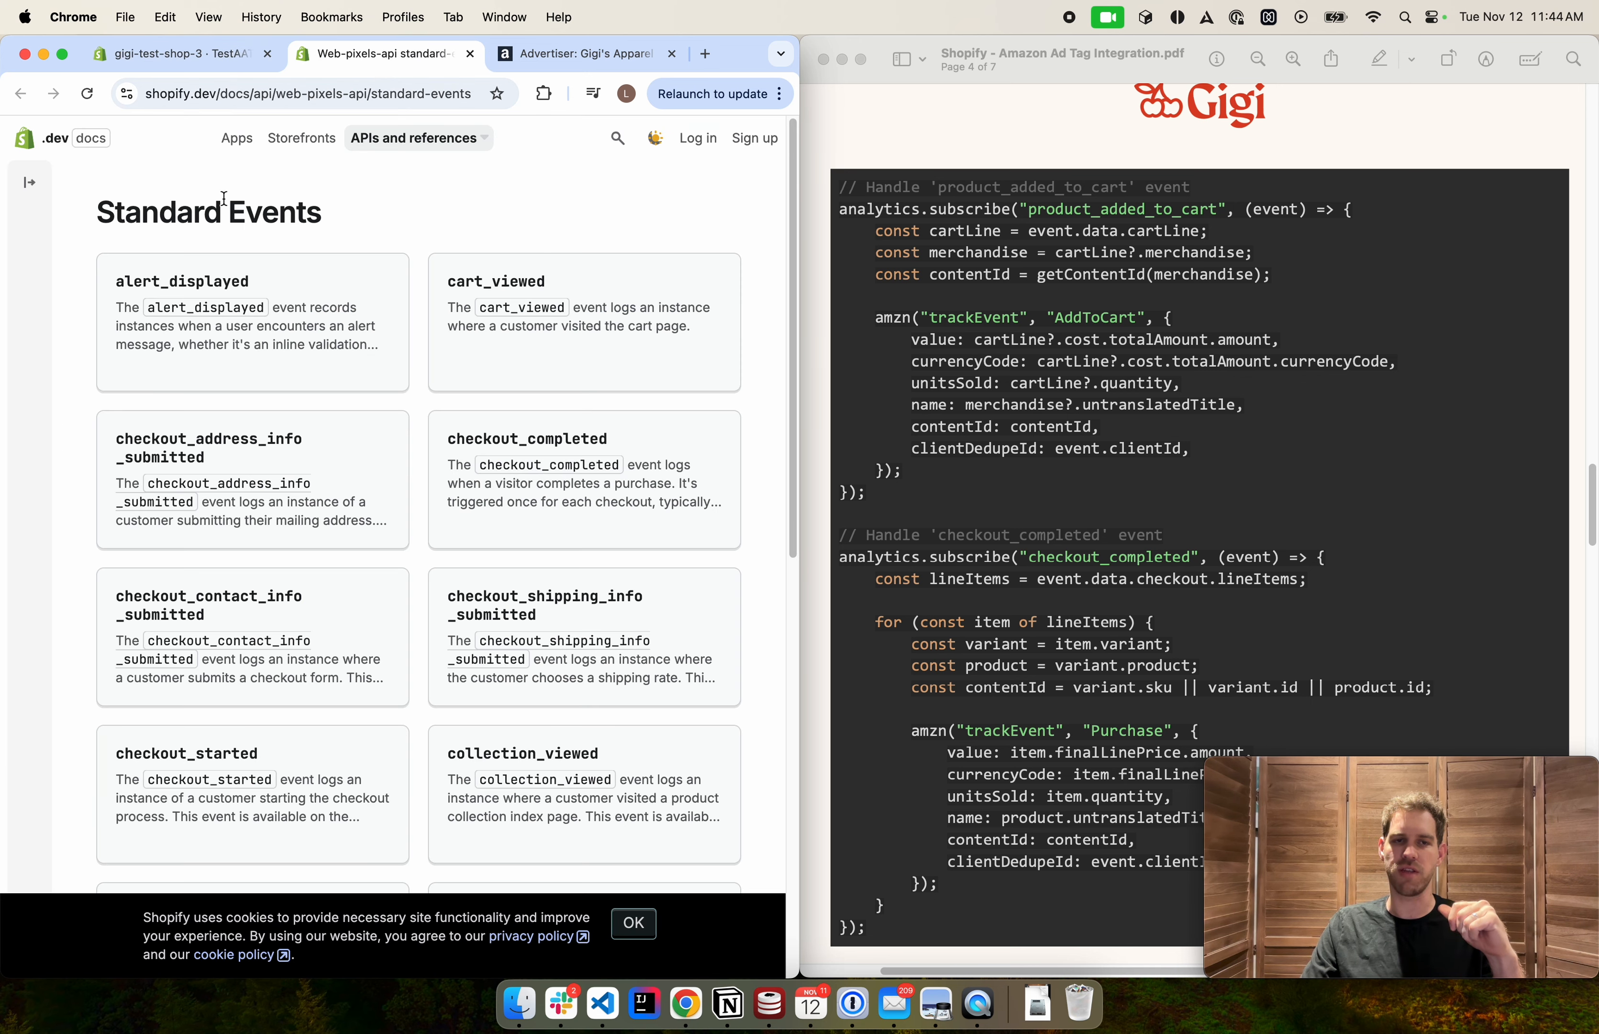
pyautogui.doubleClick(320, 222)
pyautogui.click(234, 244)
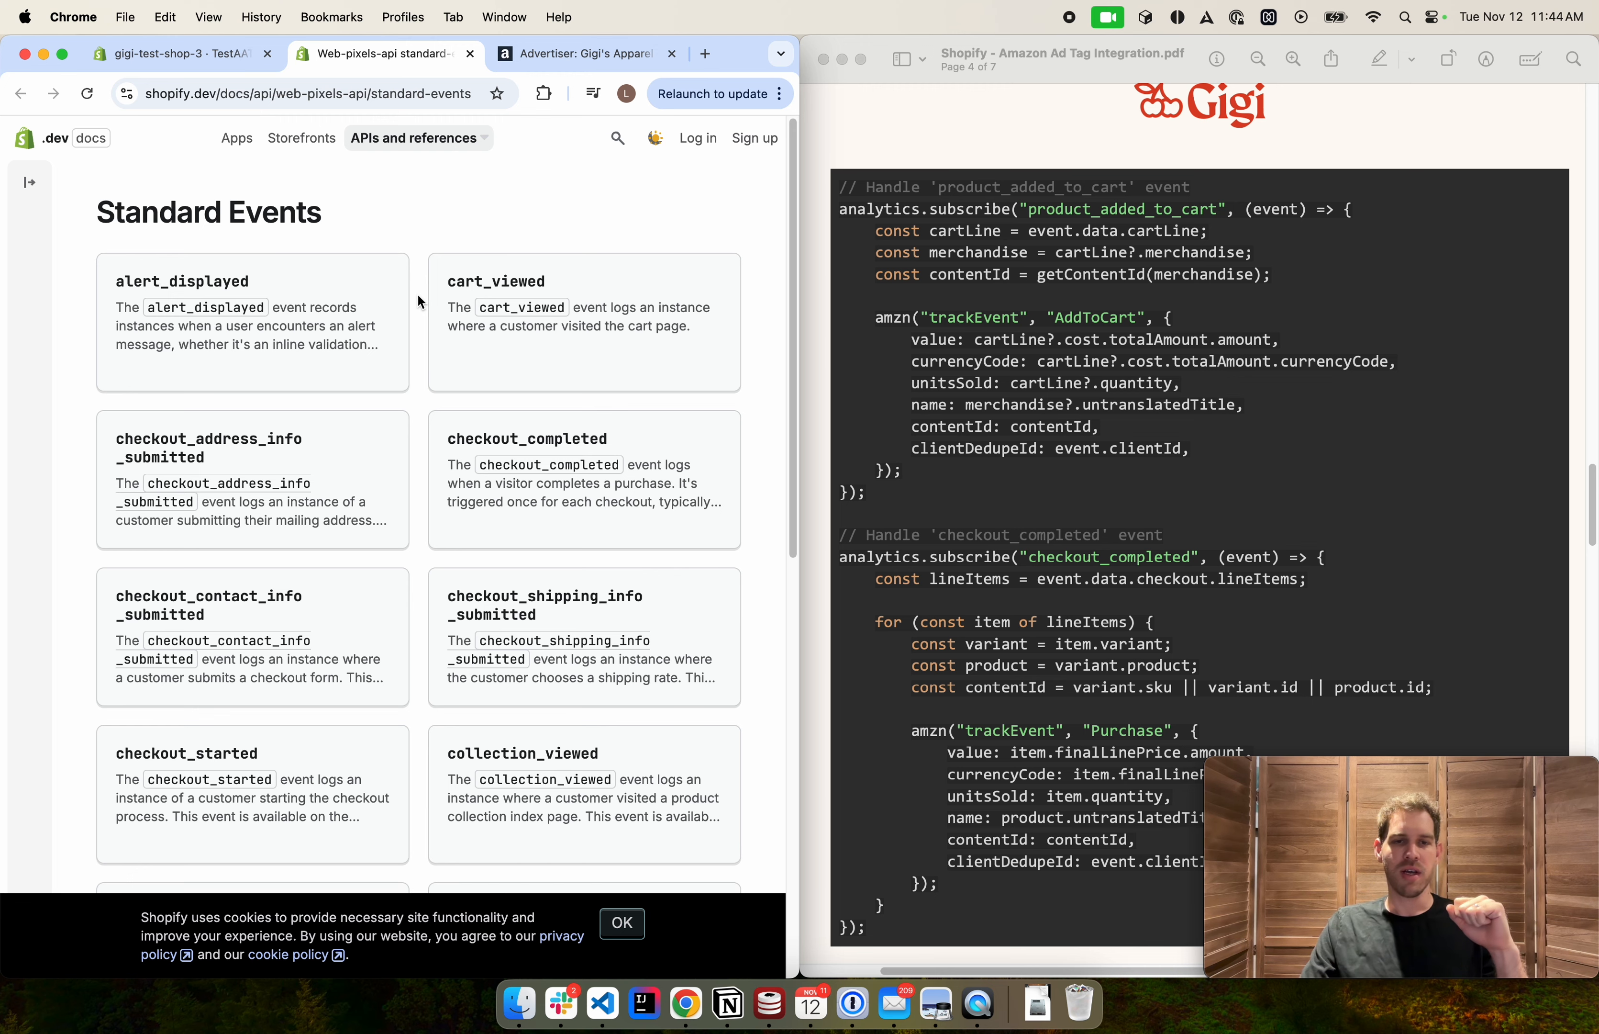
pyautogui.scroll(-1, 420, 327)
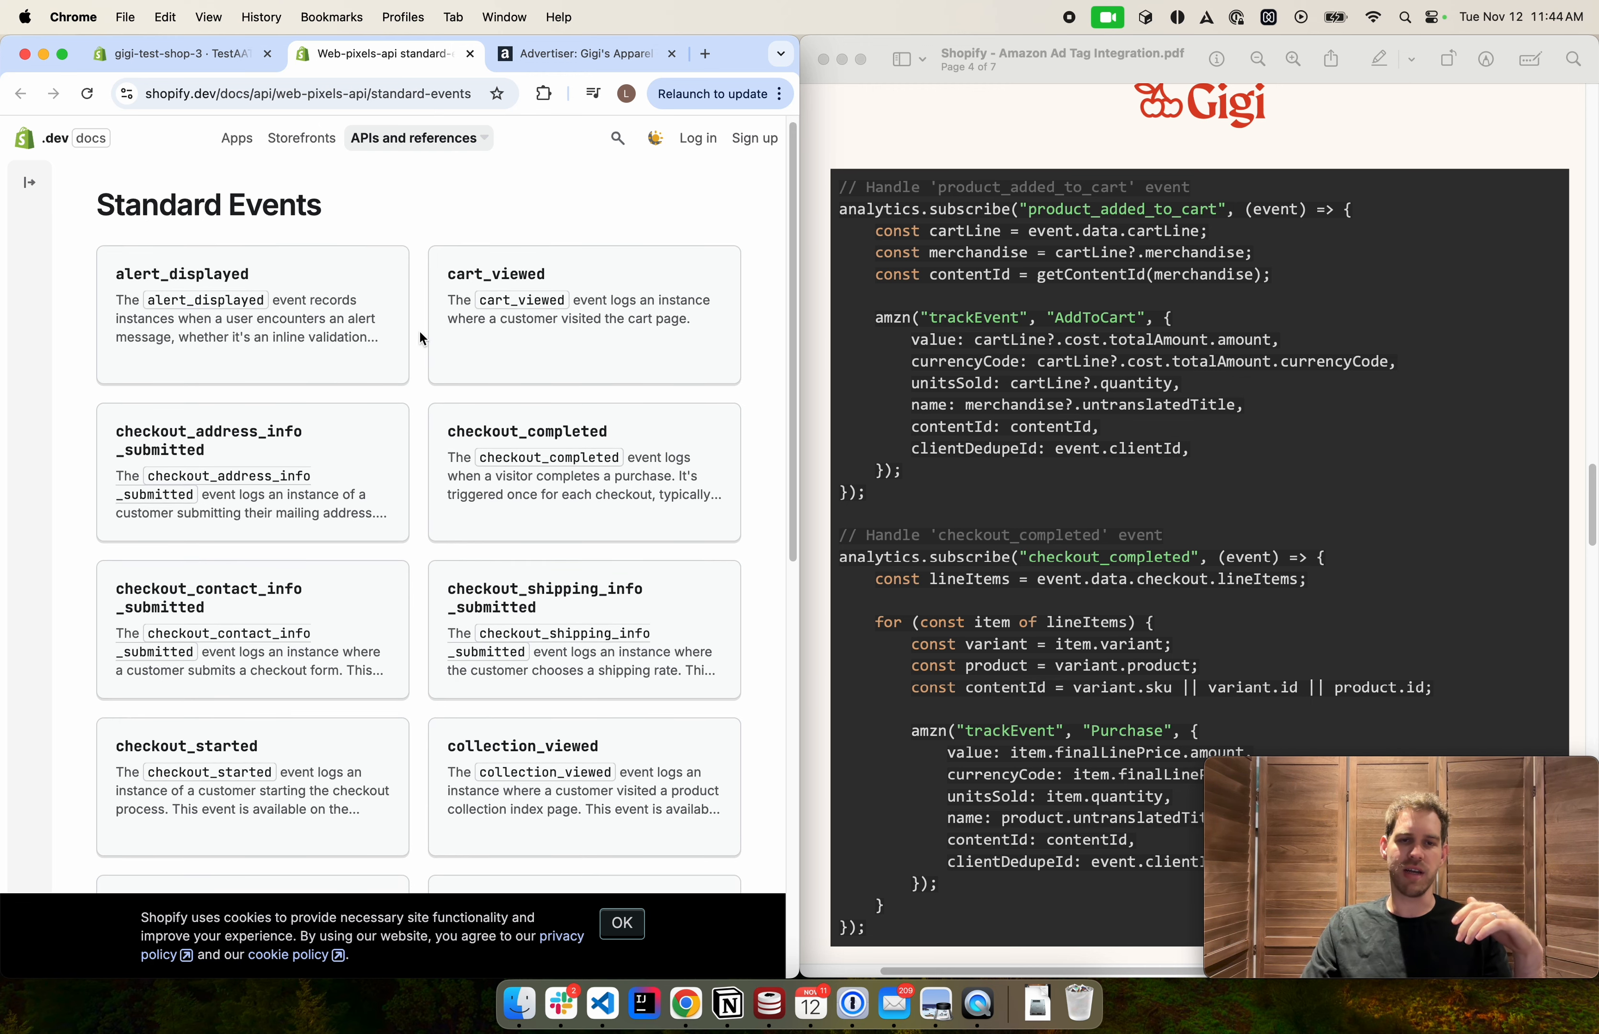
pyautogui.scroll(-1, 420, 335)
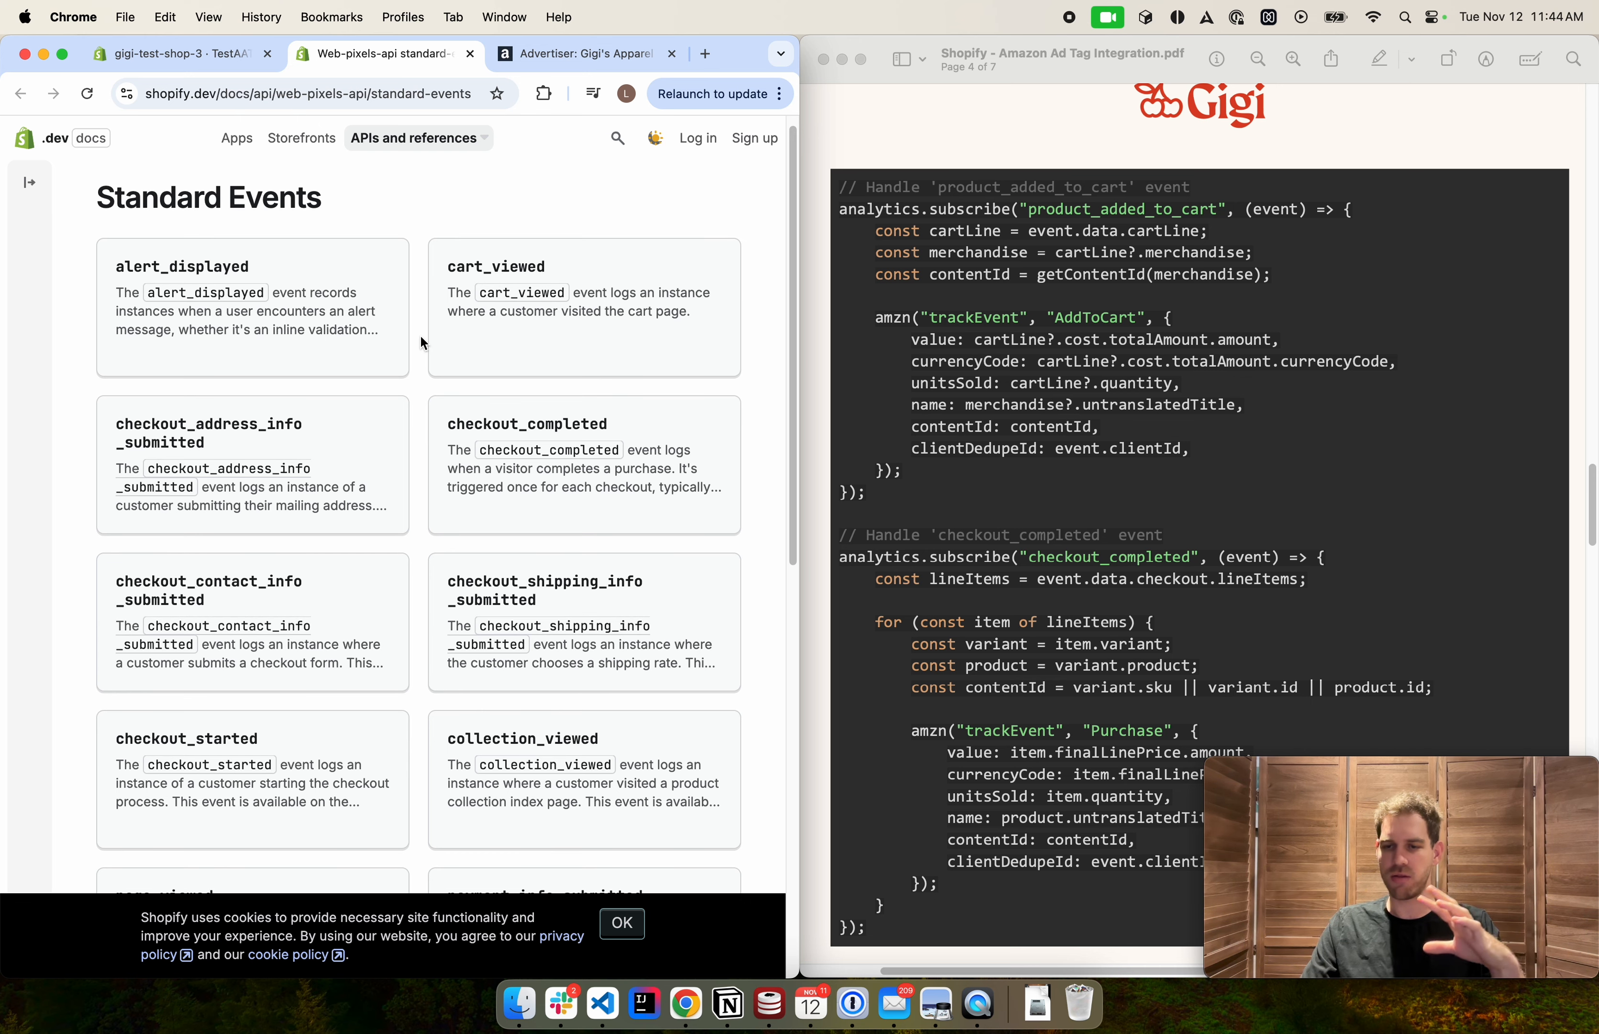
pyautogui.scroll(-2, 421, 337)
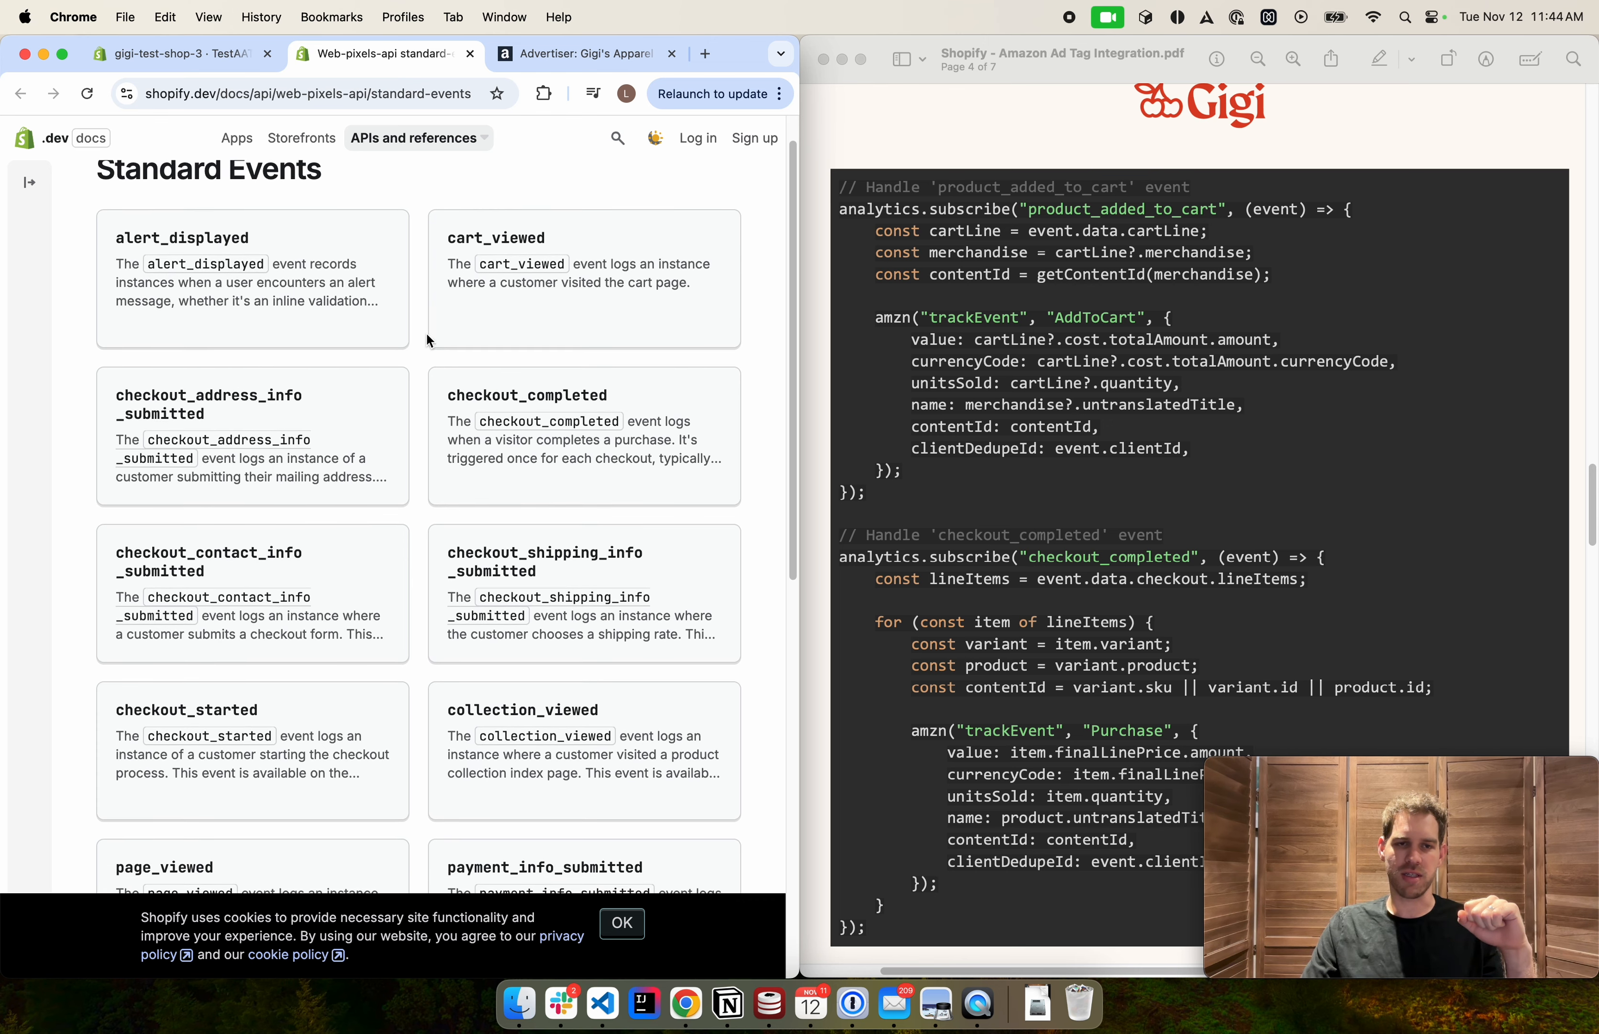
pyautogui.scroll(-5, 421, 333)
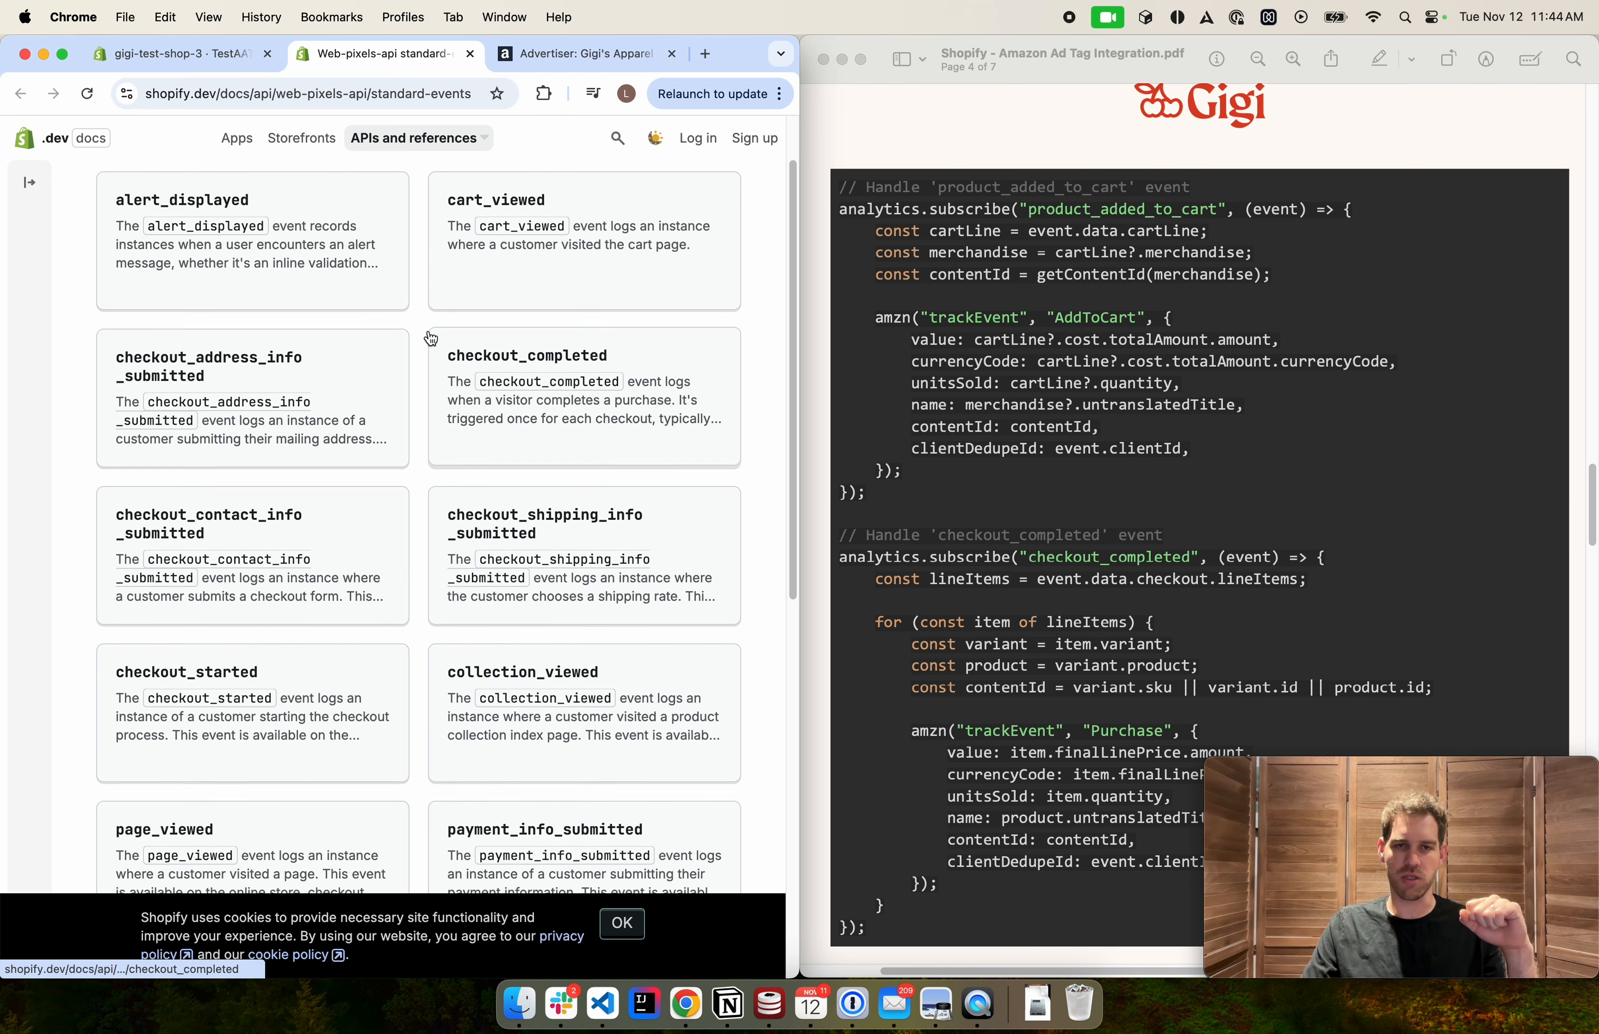
pyautogui.scroll(-10, 421, 337)
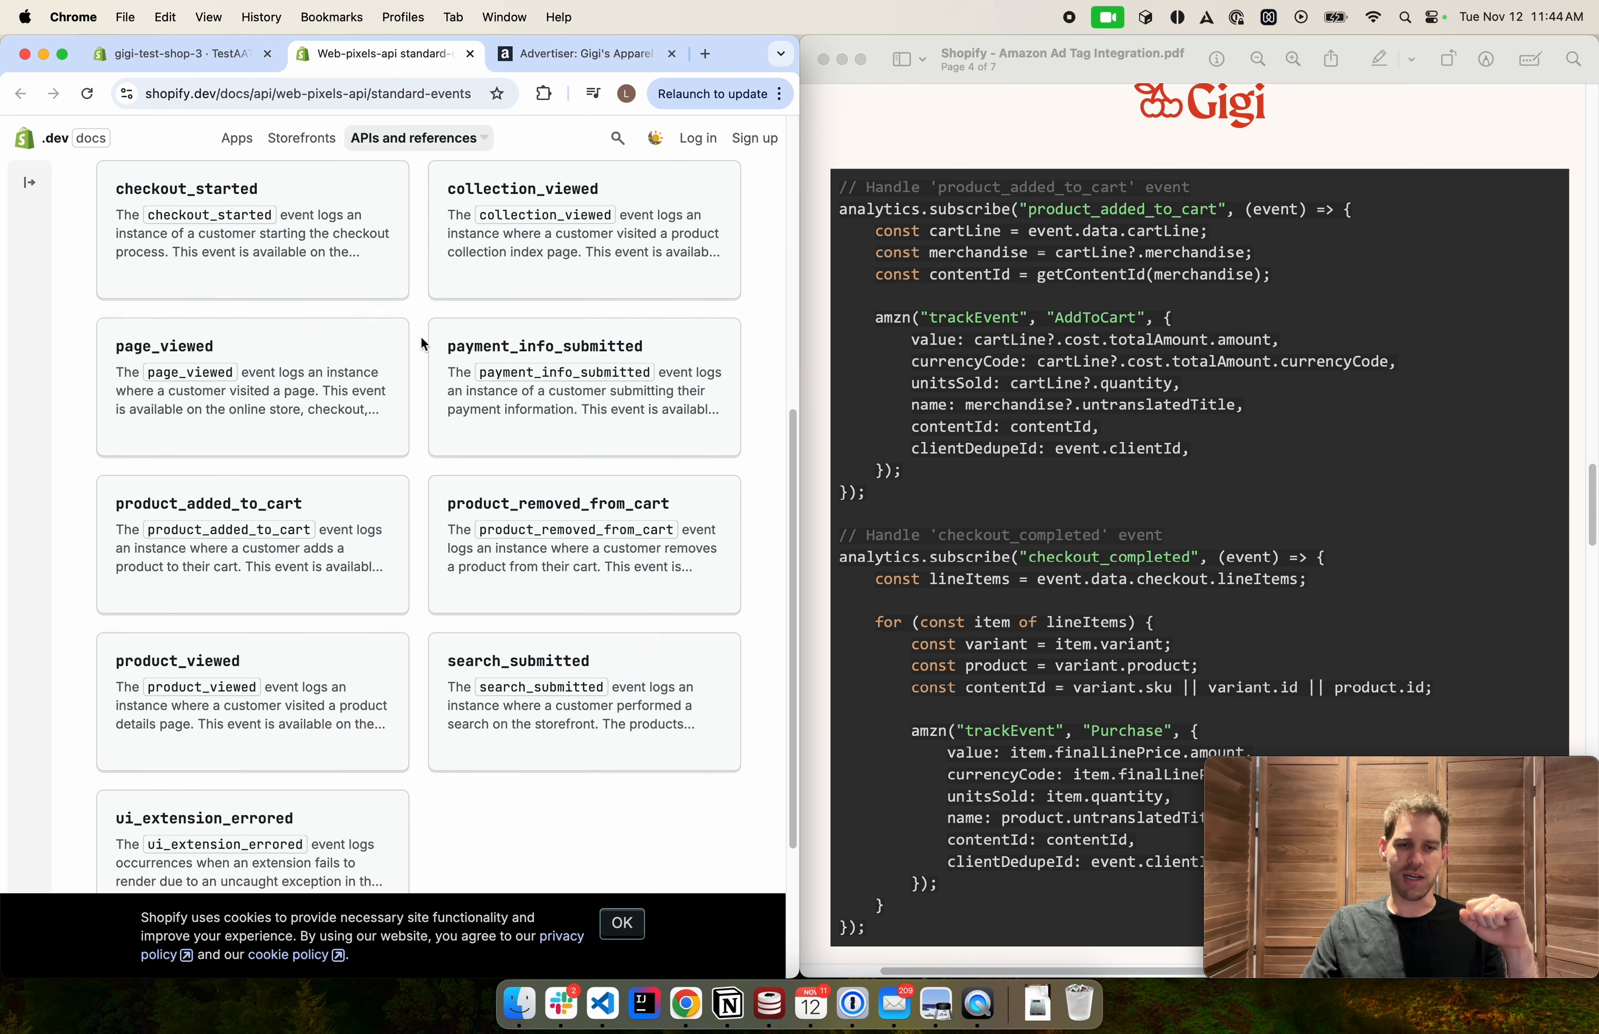
pyautogui.scroll(5, 422, 343)
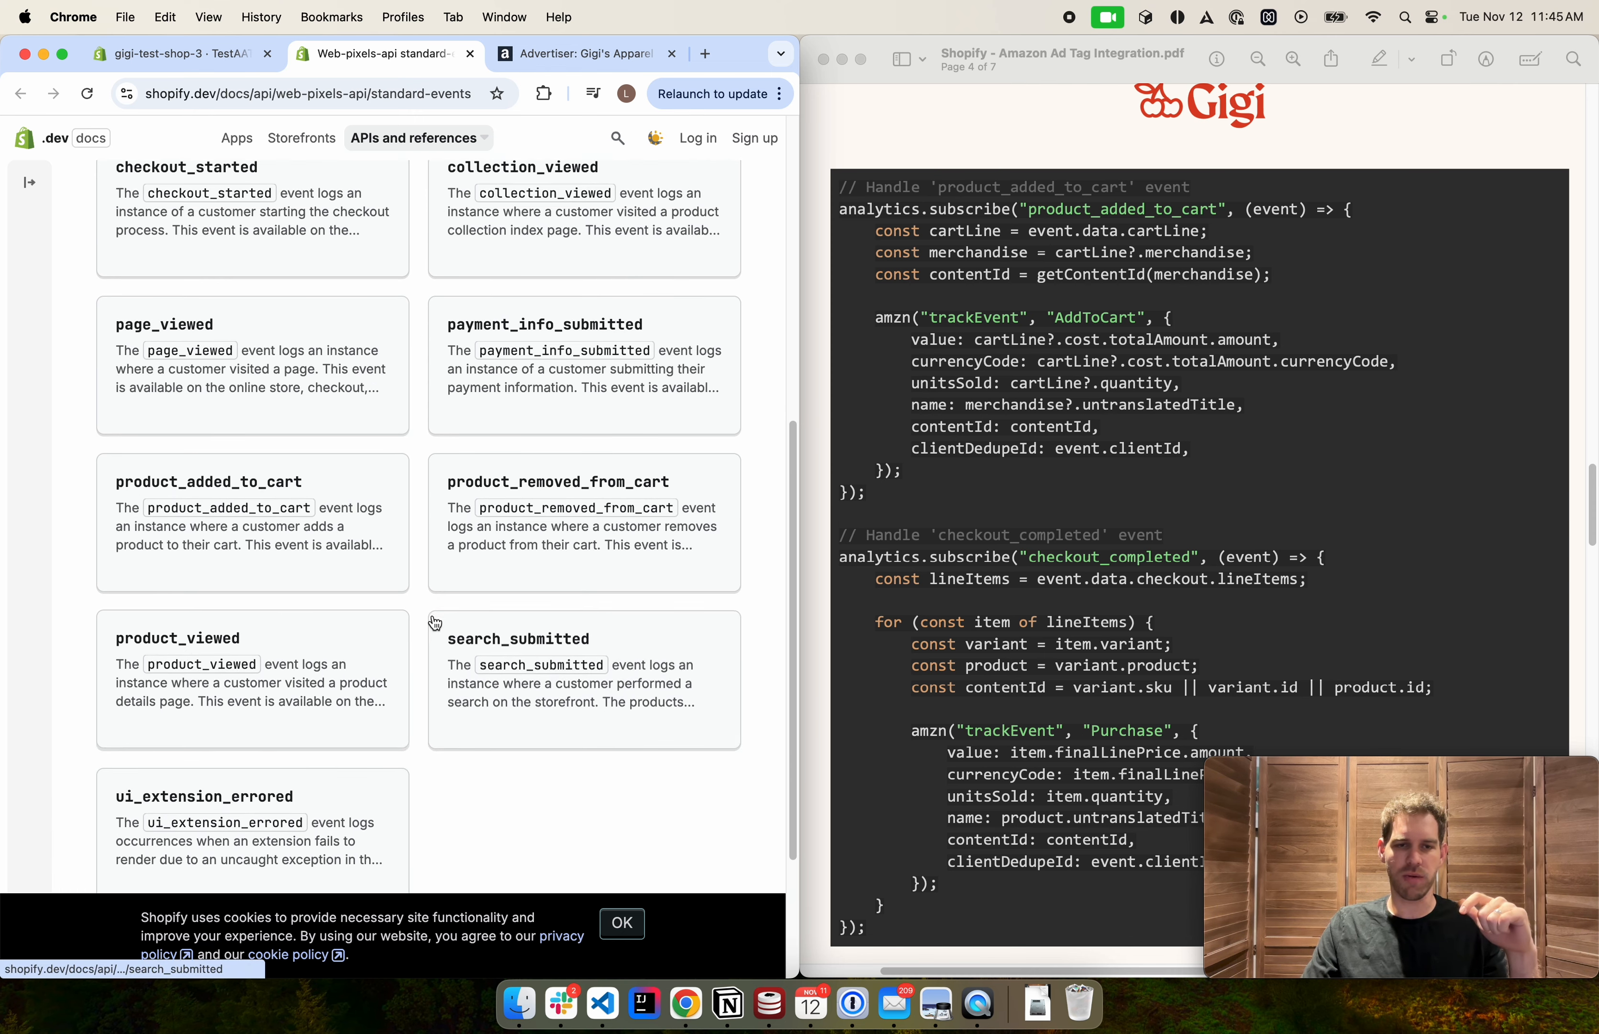
pyautogui.scroll(3, 440, 601)
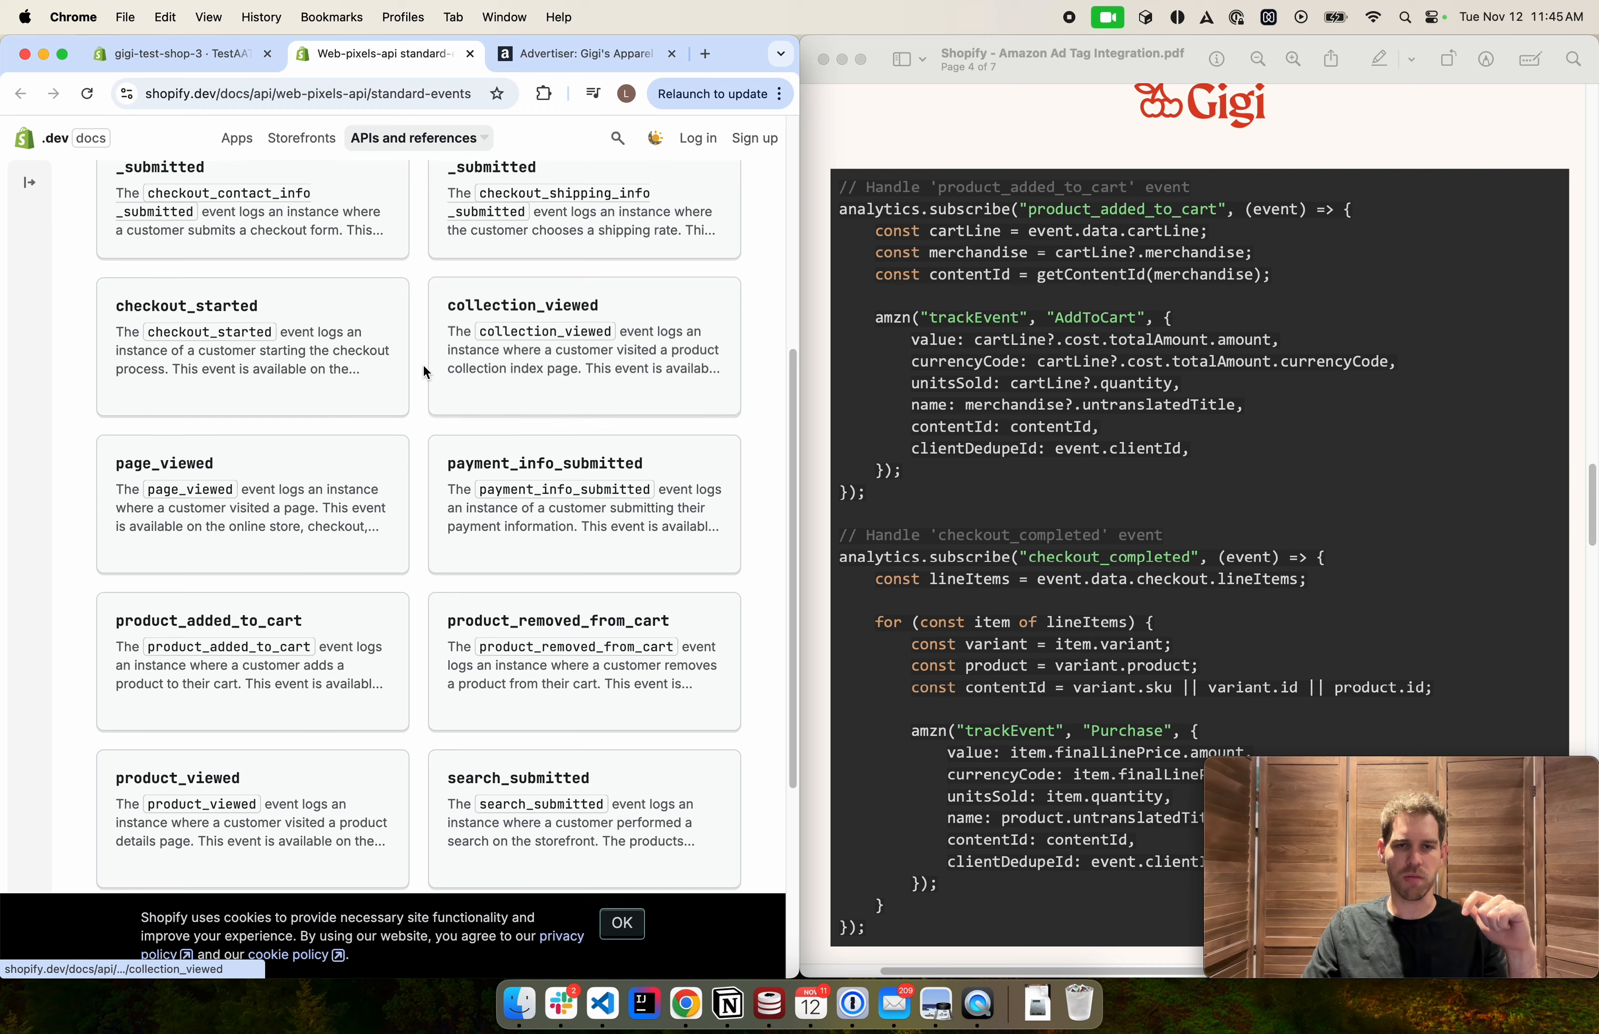
pyautogui.scroll(6, 421, 364)
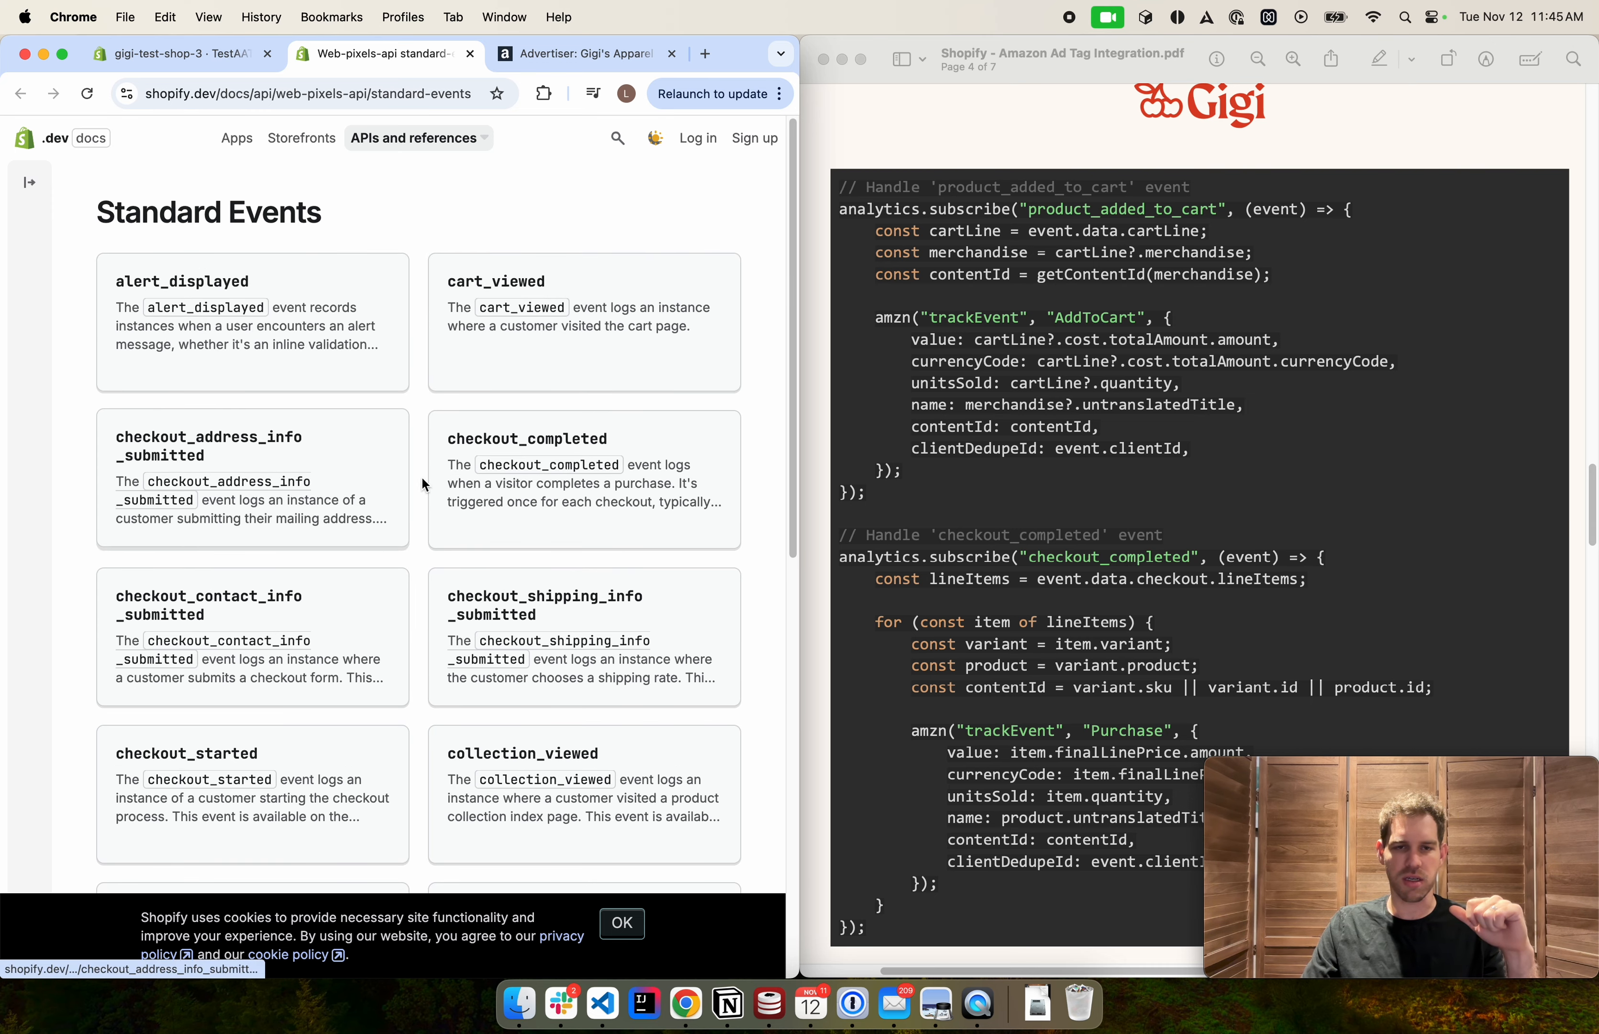
pyautogui.click(194, 59)
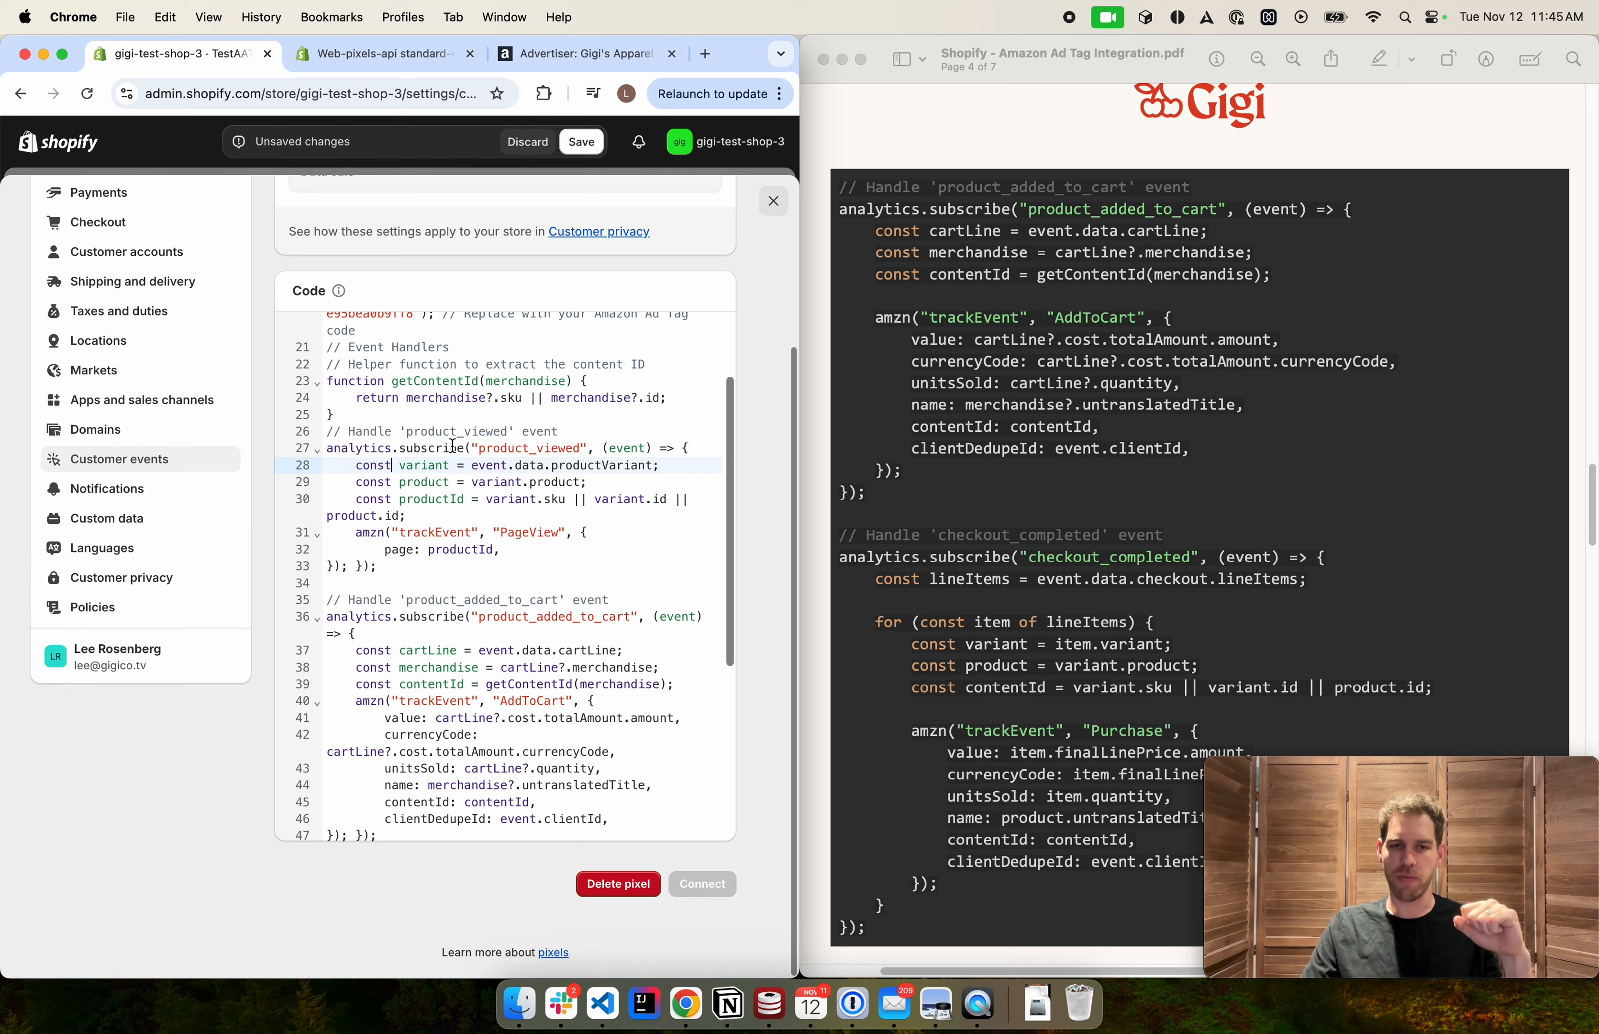
# Inspect the product_viewed handler's event name, event argument, and its variant, product and productId variables
pyautogui.doubleClick(480, 448)
pyautogui.click(570, 449)
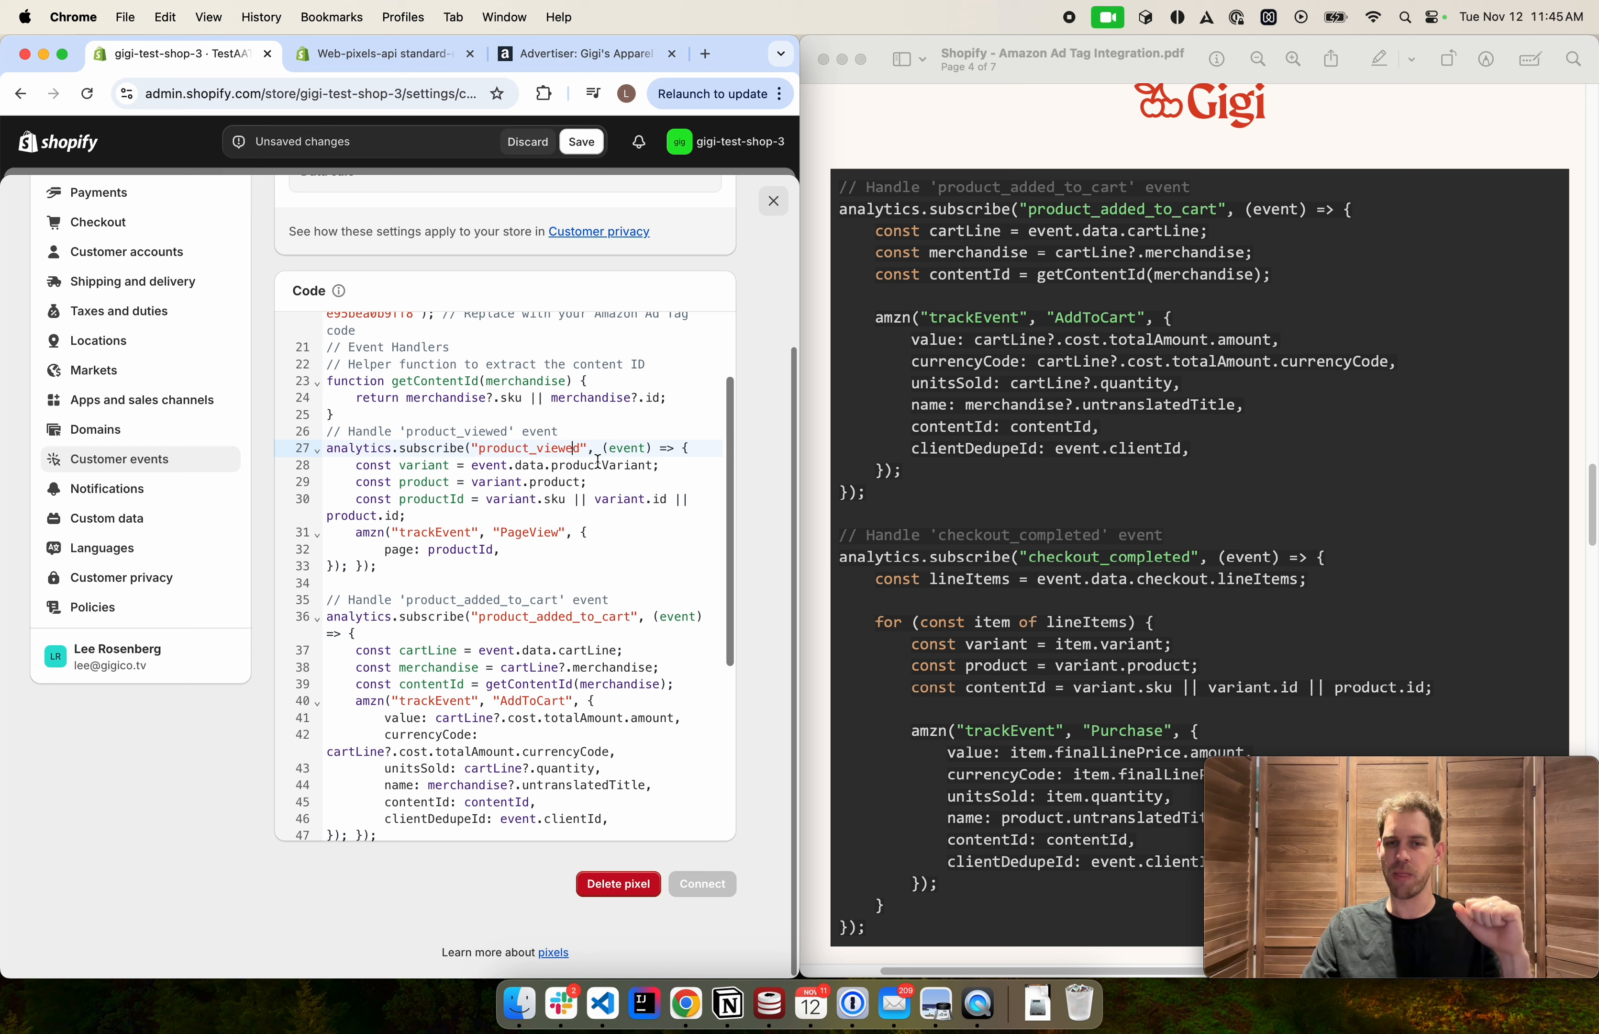
pyautogui.doubleClick(631, 446)
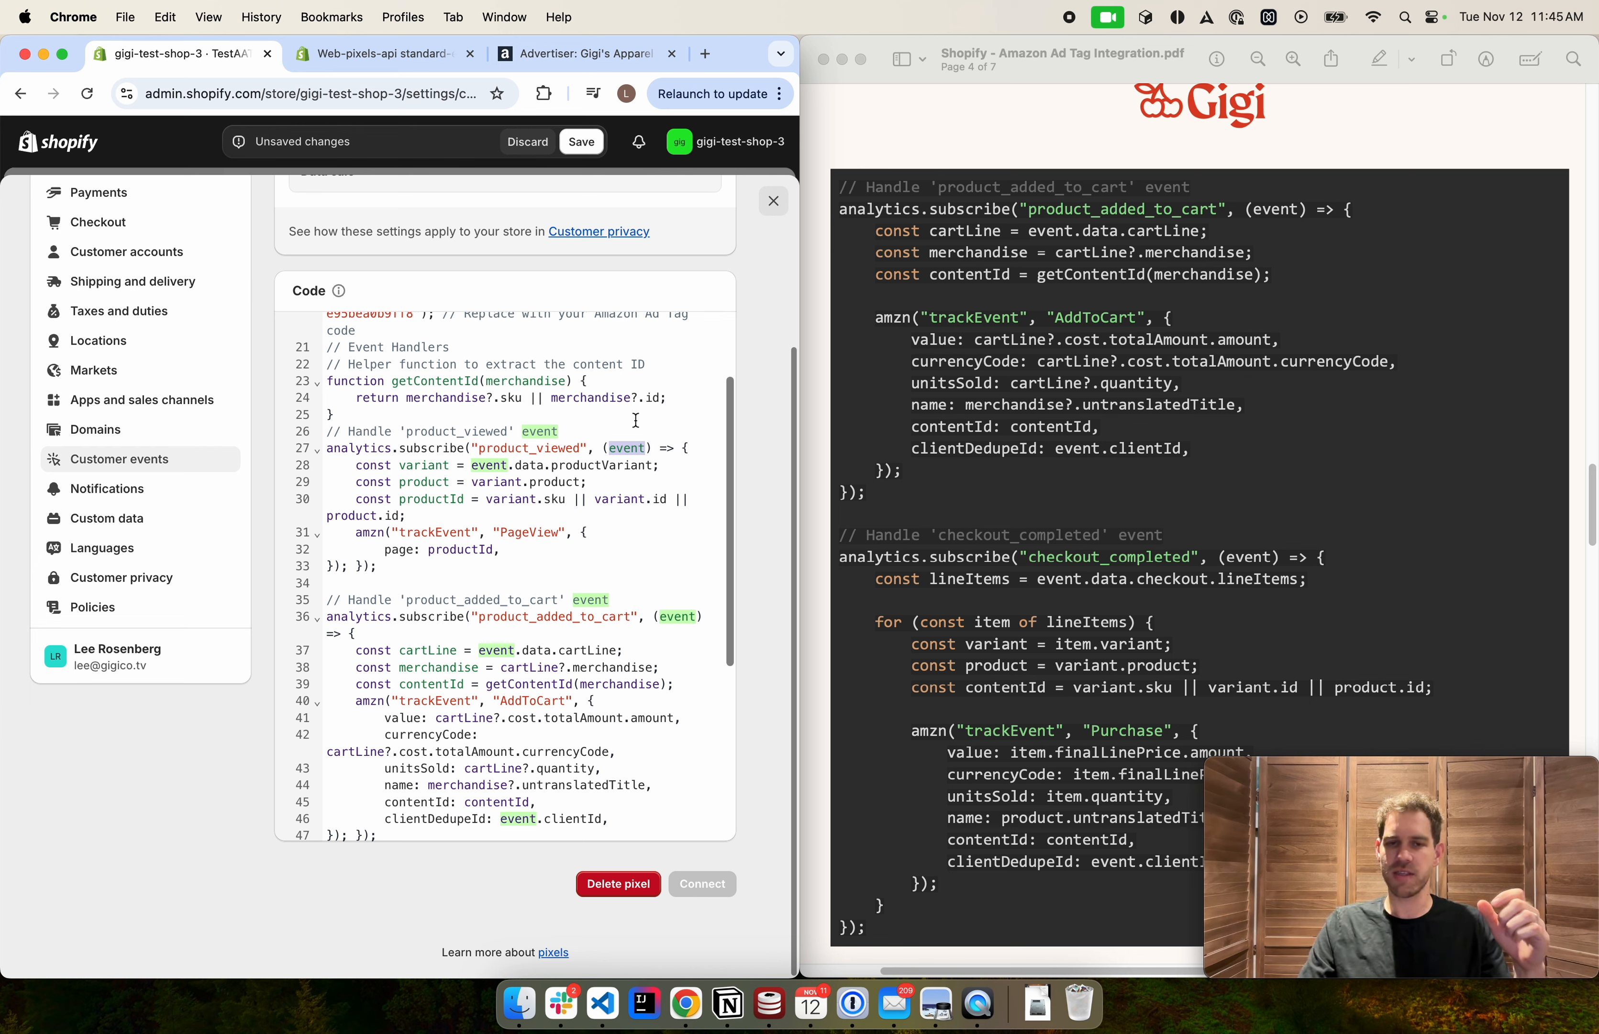
pyautogui.doubleClick(415, 465)
pyautogui.doubleClick(417, 484)
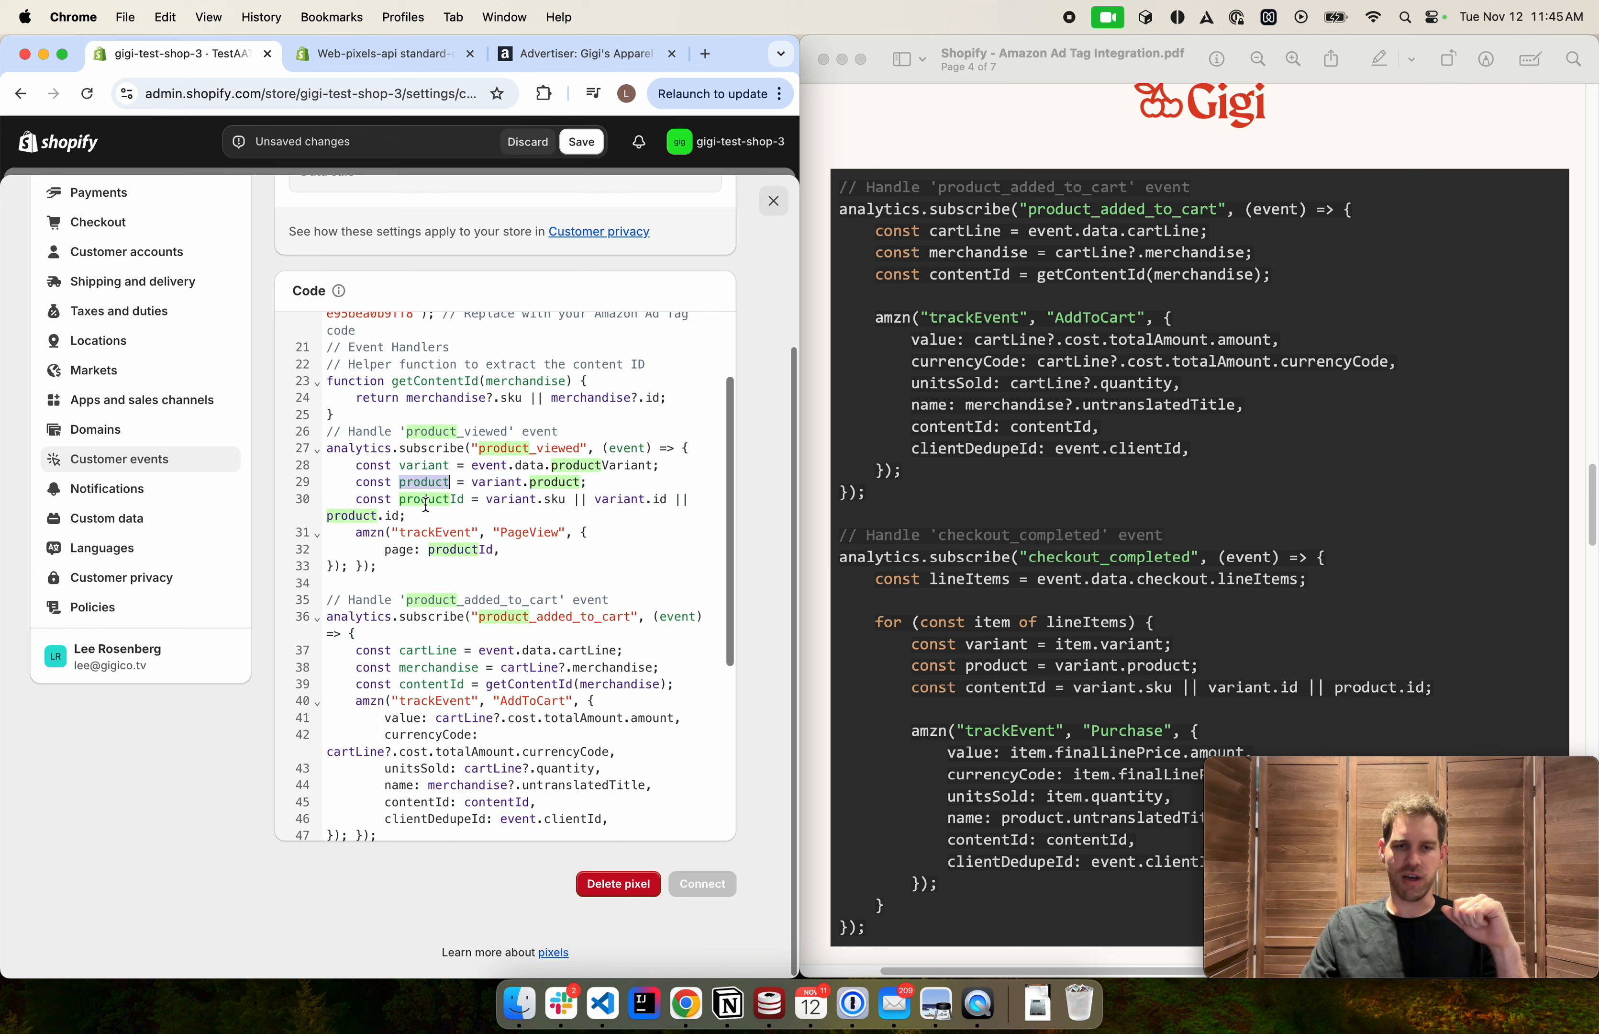
pyautogui.doubleClick(425, 465)
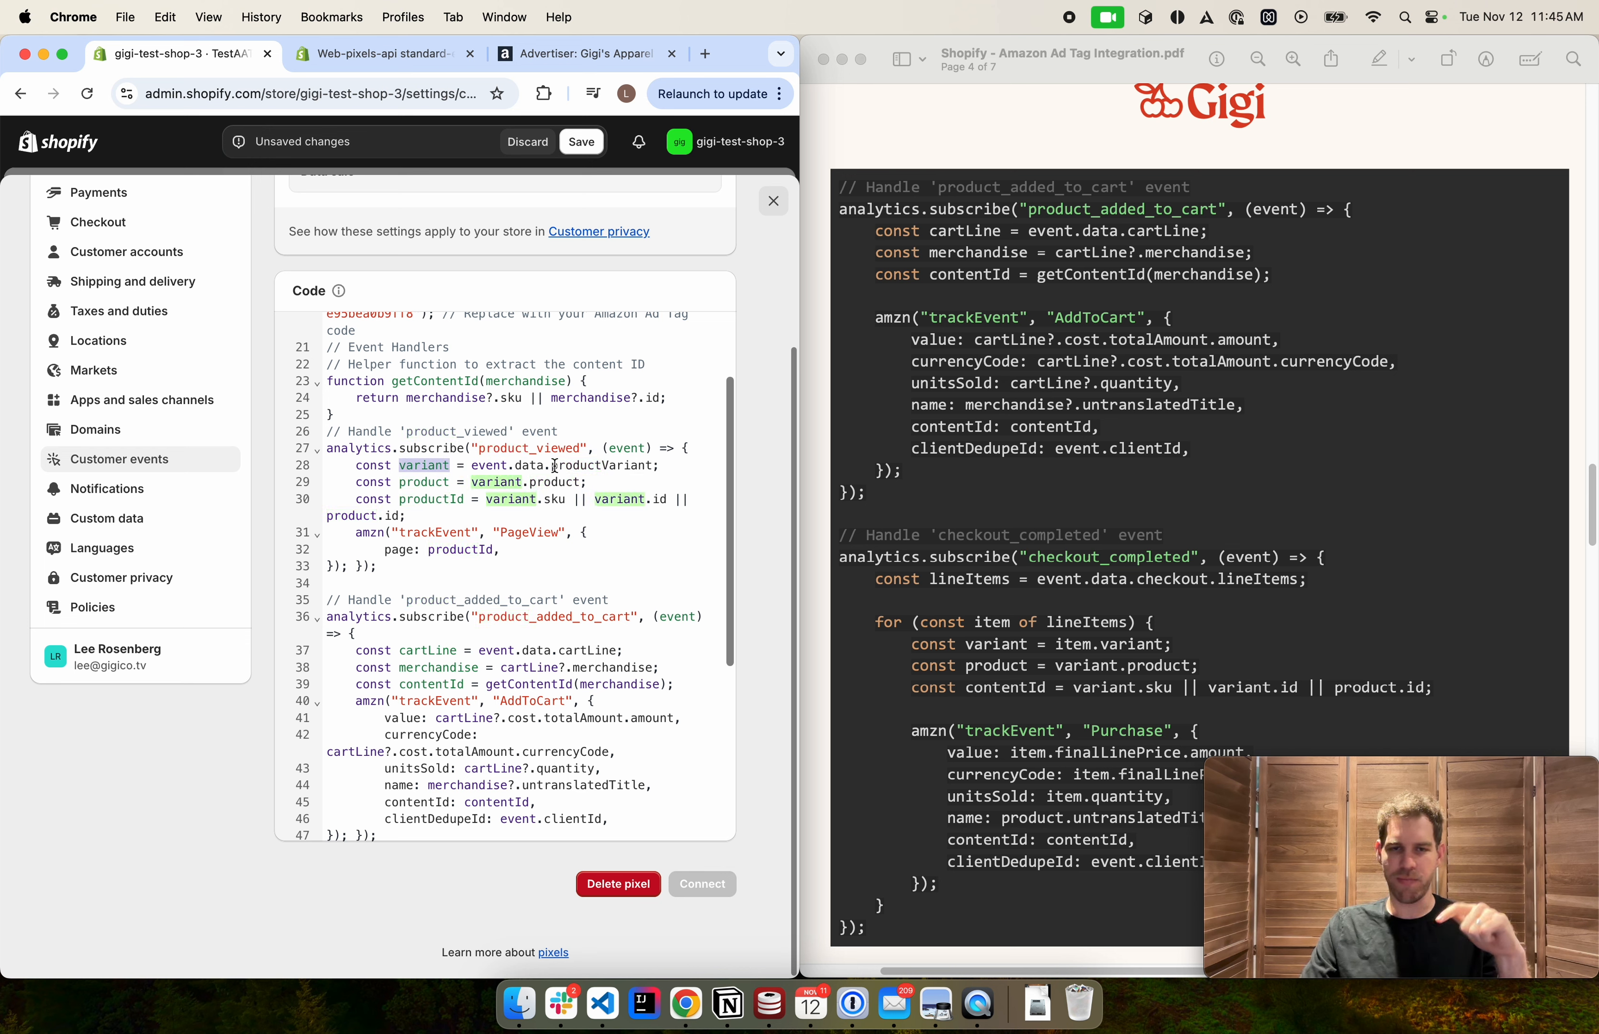
pyautogui.doubleClick(431, 481)
pyautogui.doubleClick(432, 499)
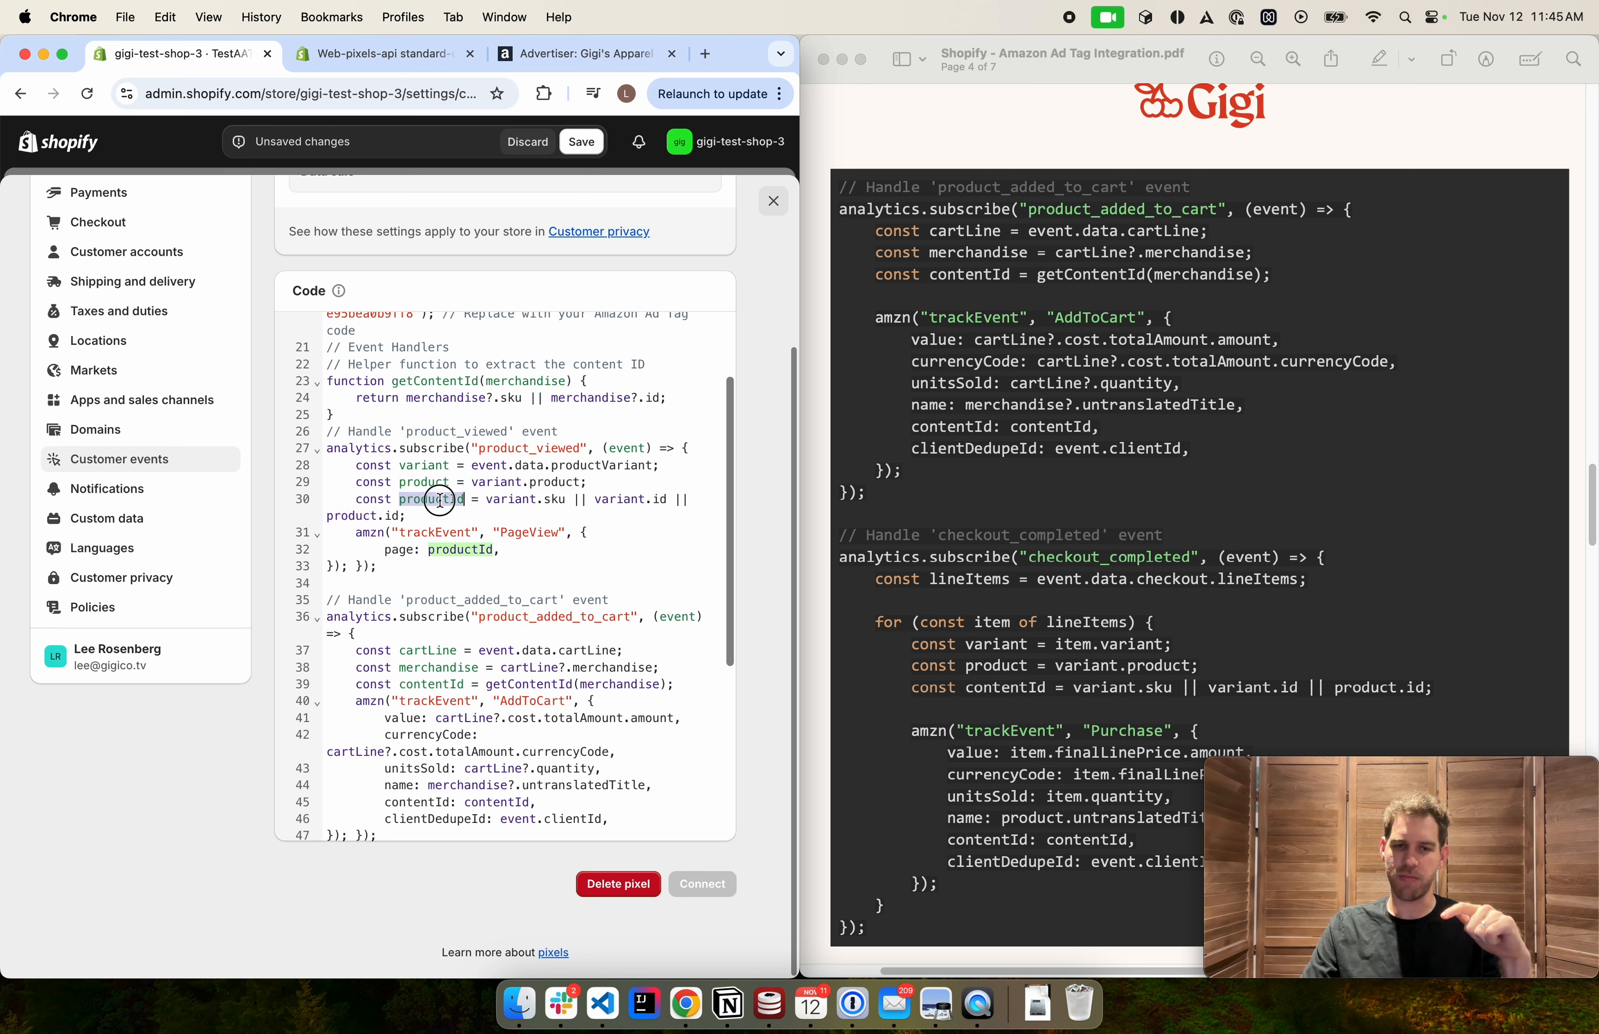
pyautogui.click(482, 519)
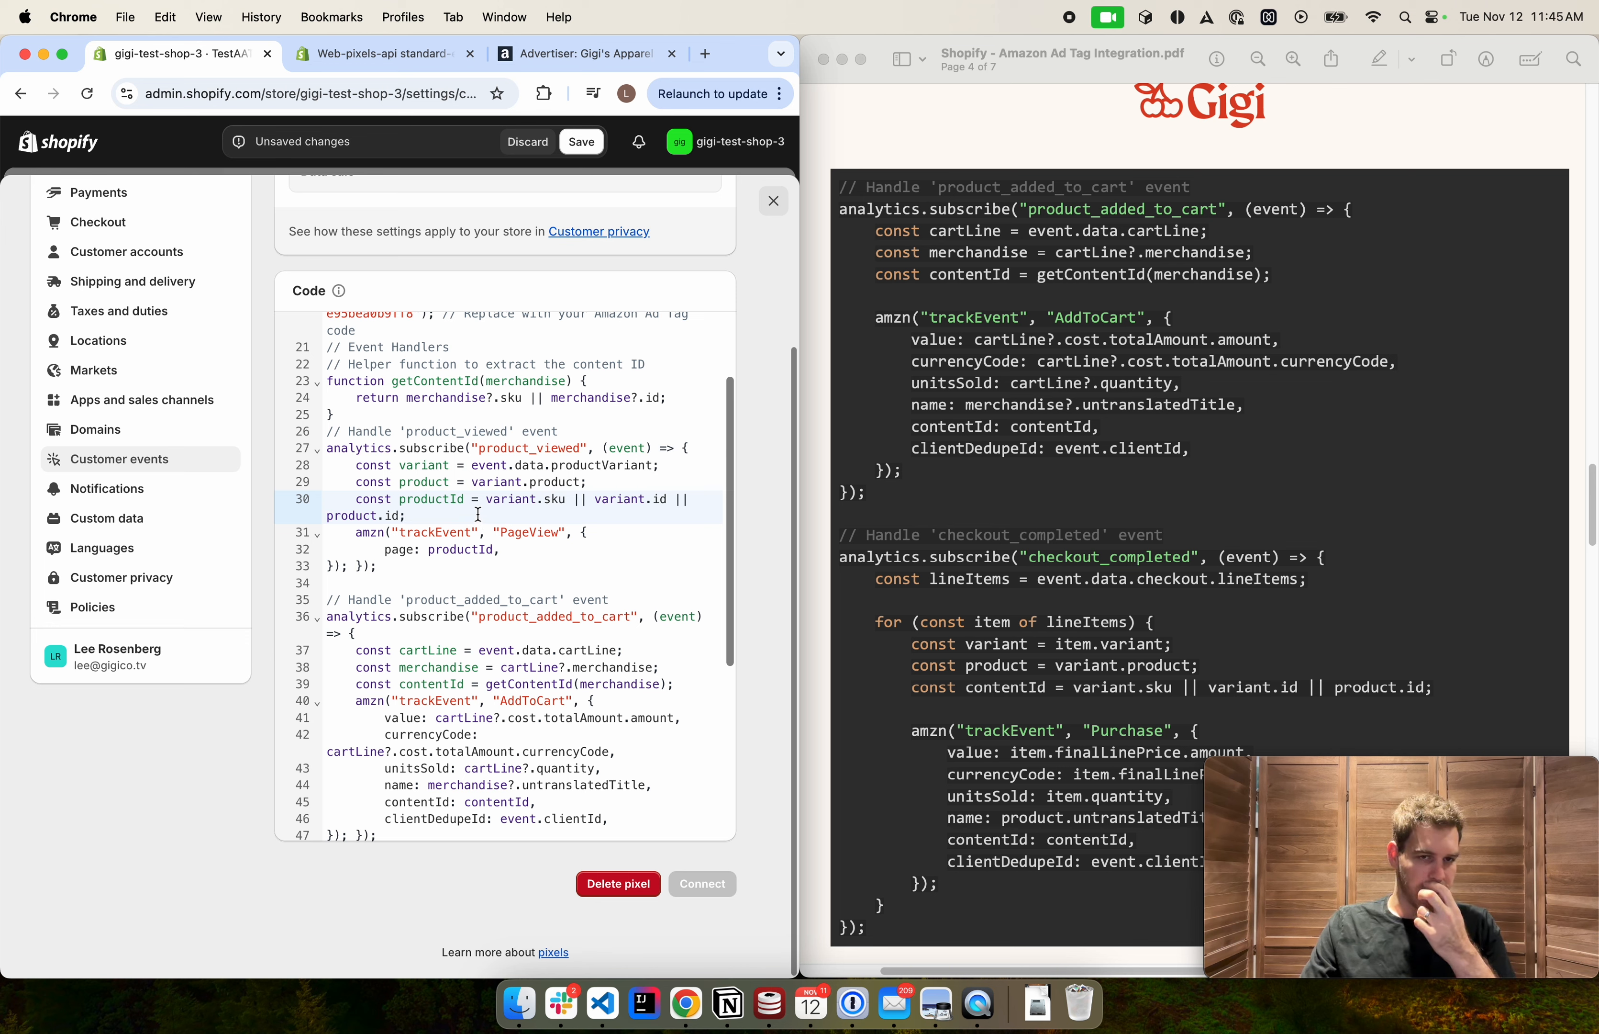
# Examine the amzn trackEvent call with the PageView event inside the product_viewed handler
pyautogui.scroll(-1, 478, 514)
pyautogui.moveTo(356, 529); pyautogui.dragTo(423, 555)
pyautogui.click(423, 555)
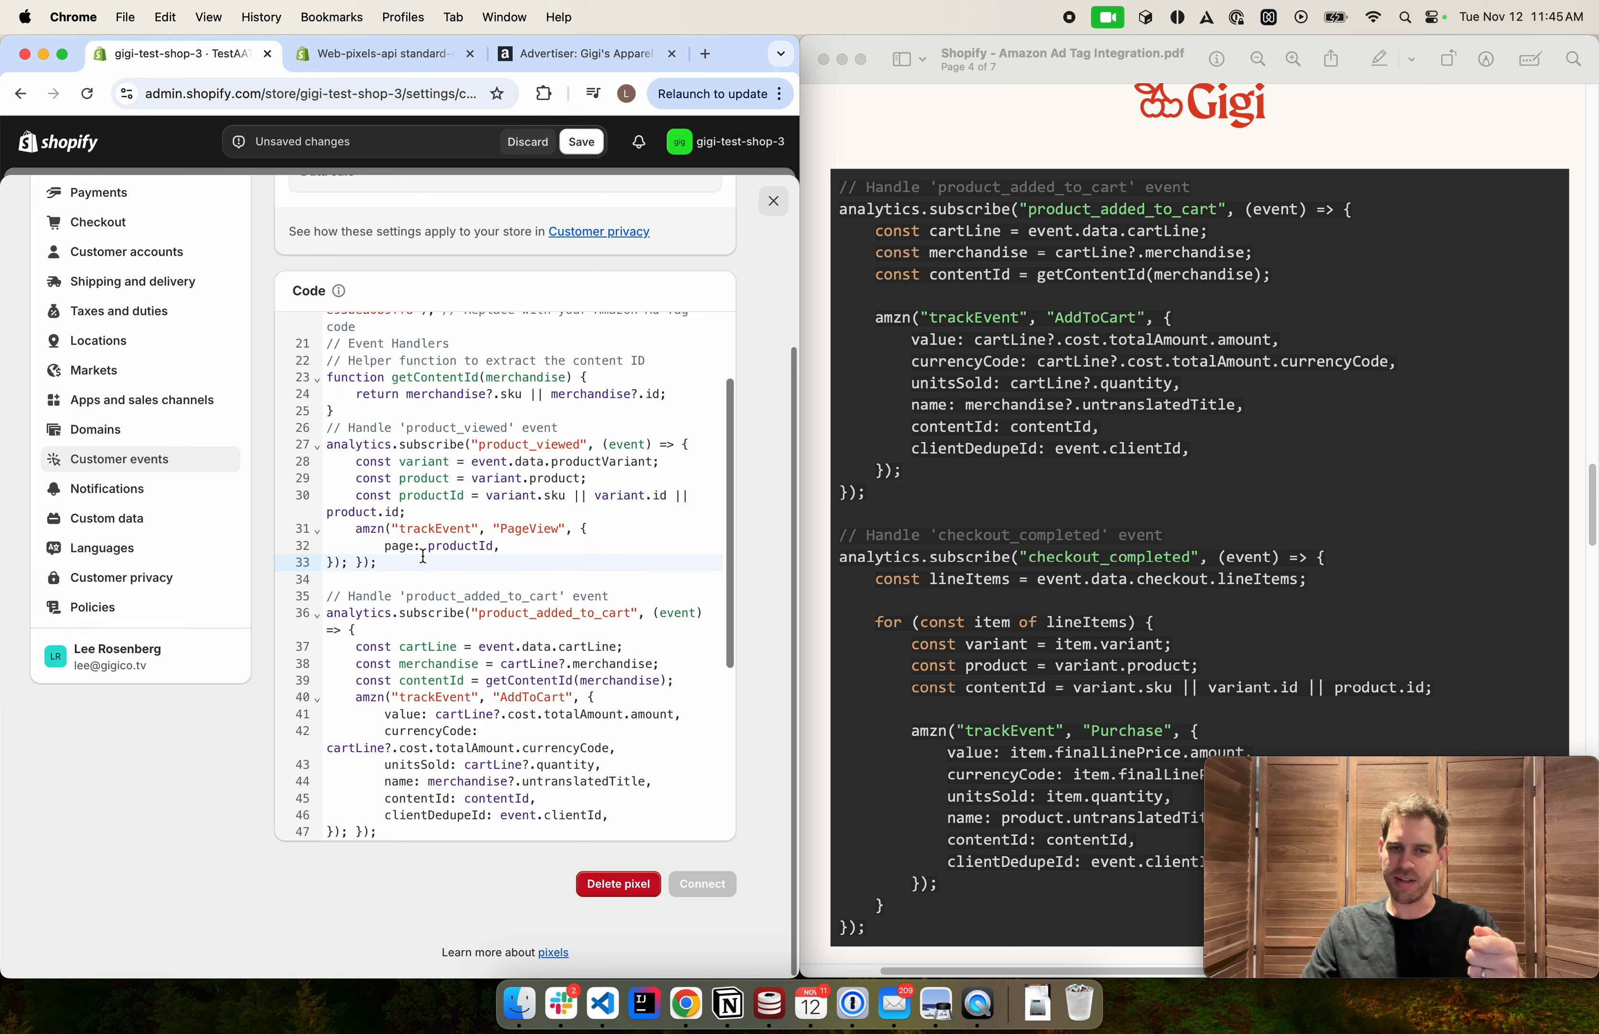
pyautogui.click(369, 529)
pyautogui.doubleClick(438, 531)
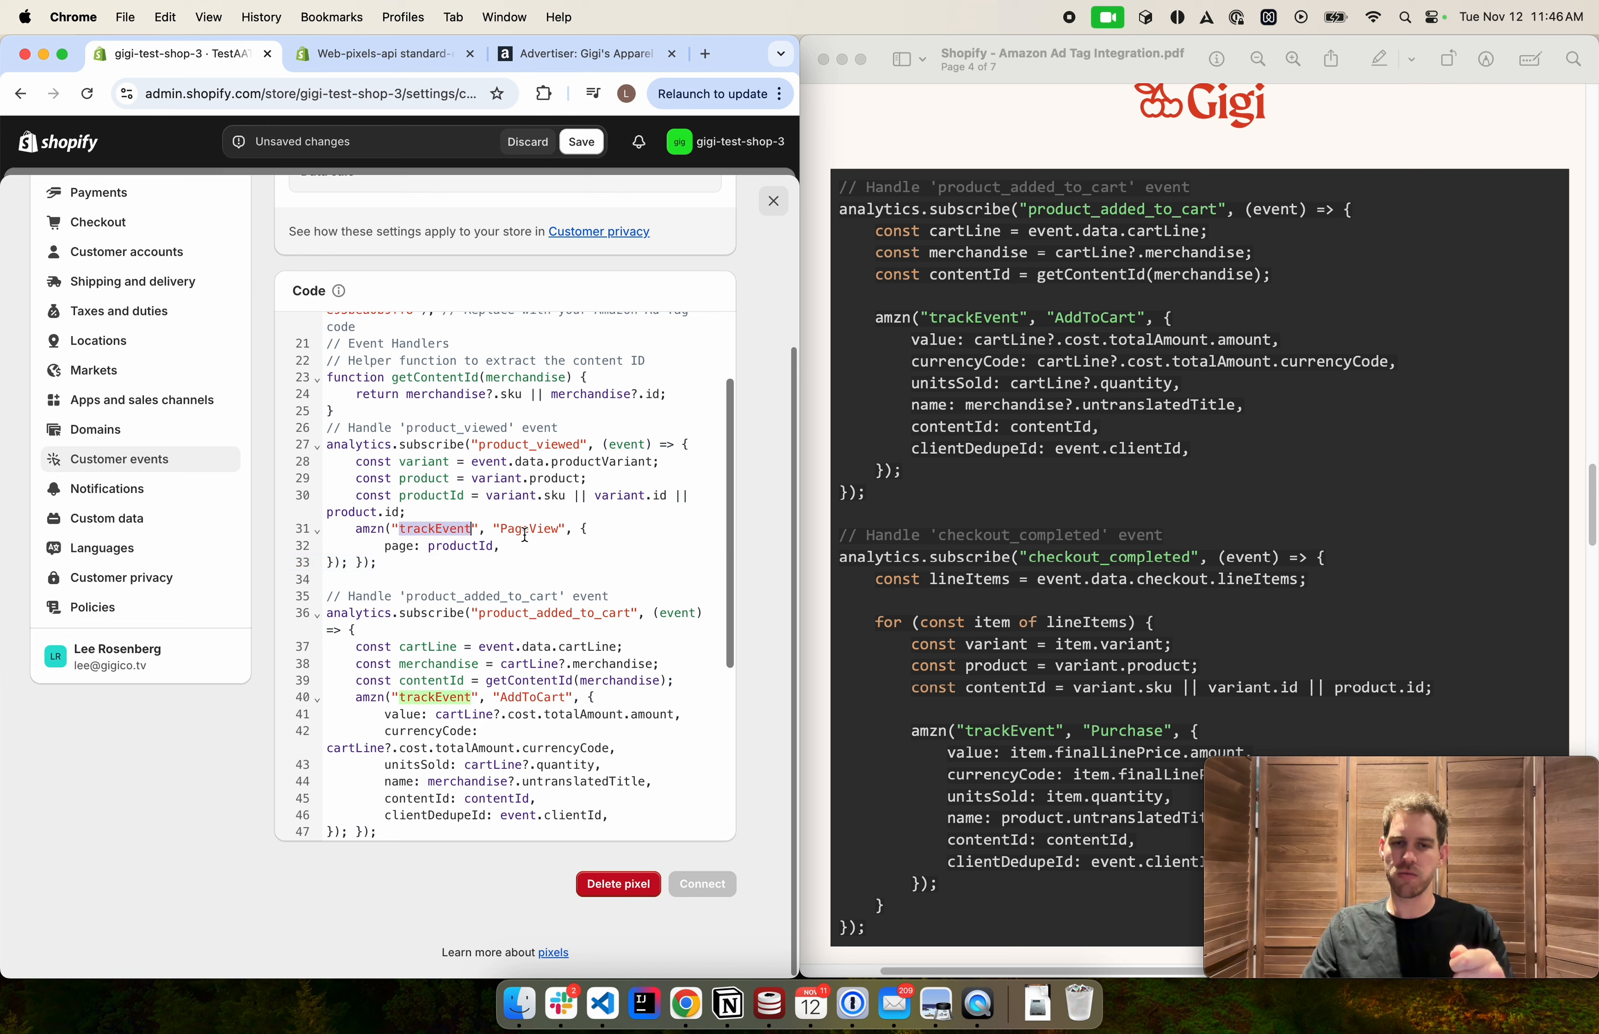
pyautogui.doubleClick(499, 445)
pyautogui.doubleClick(516, 526)
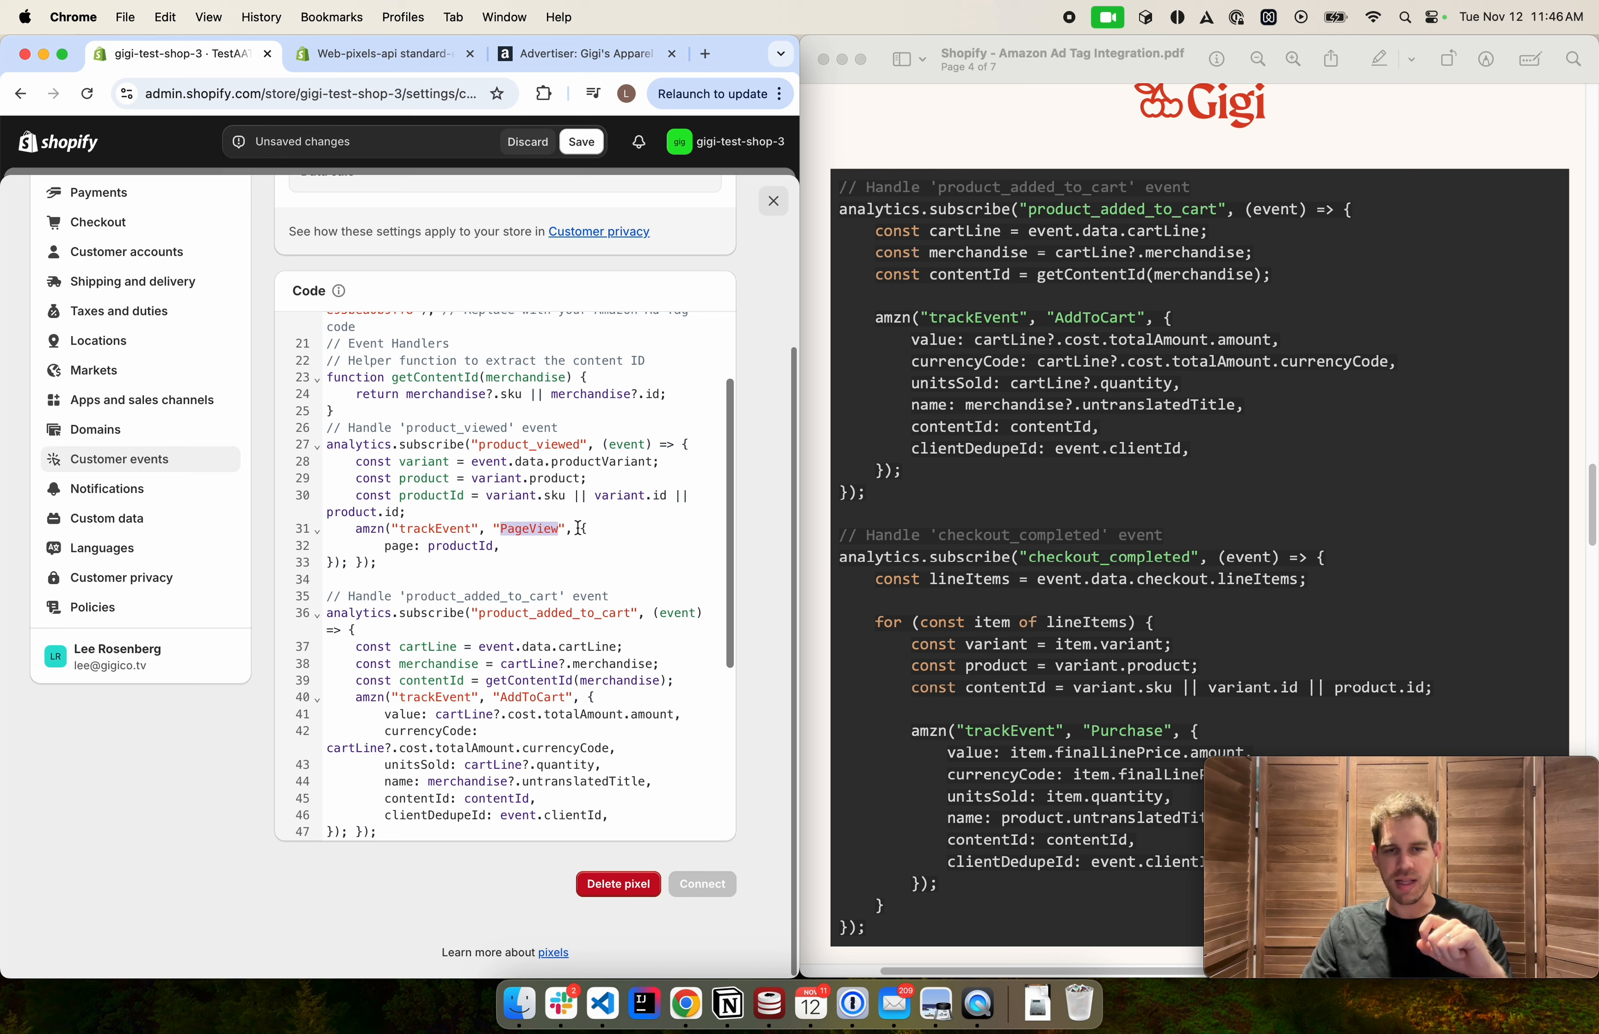
pyautogui.moveTo(582, 528); pyautogui.dragTo(348, 563)
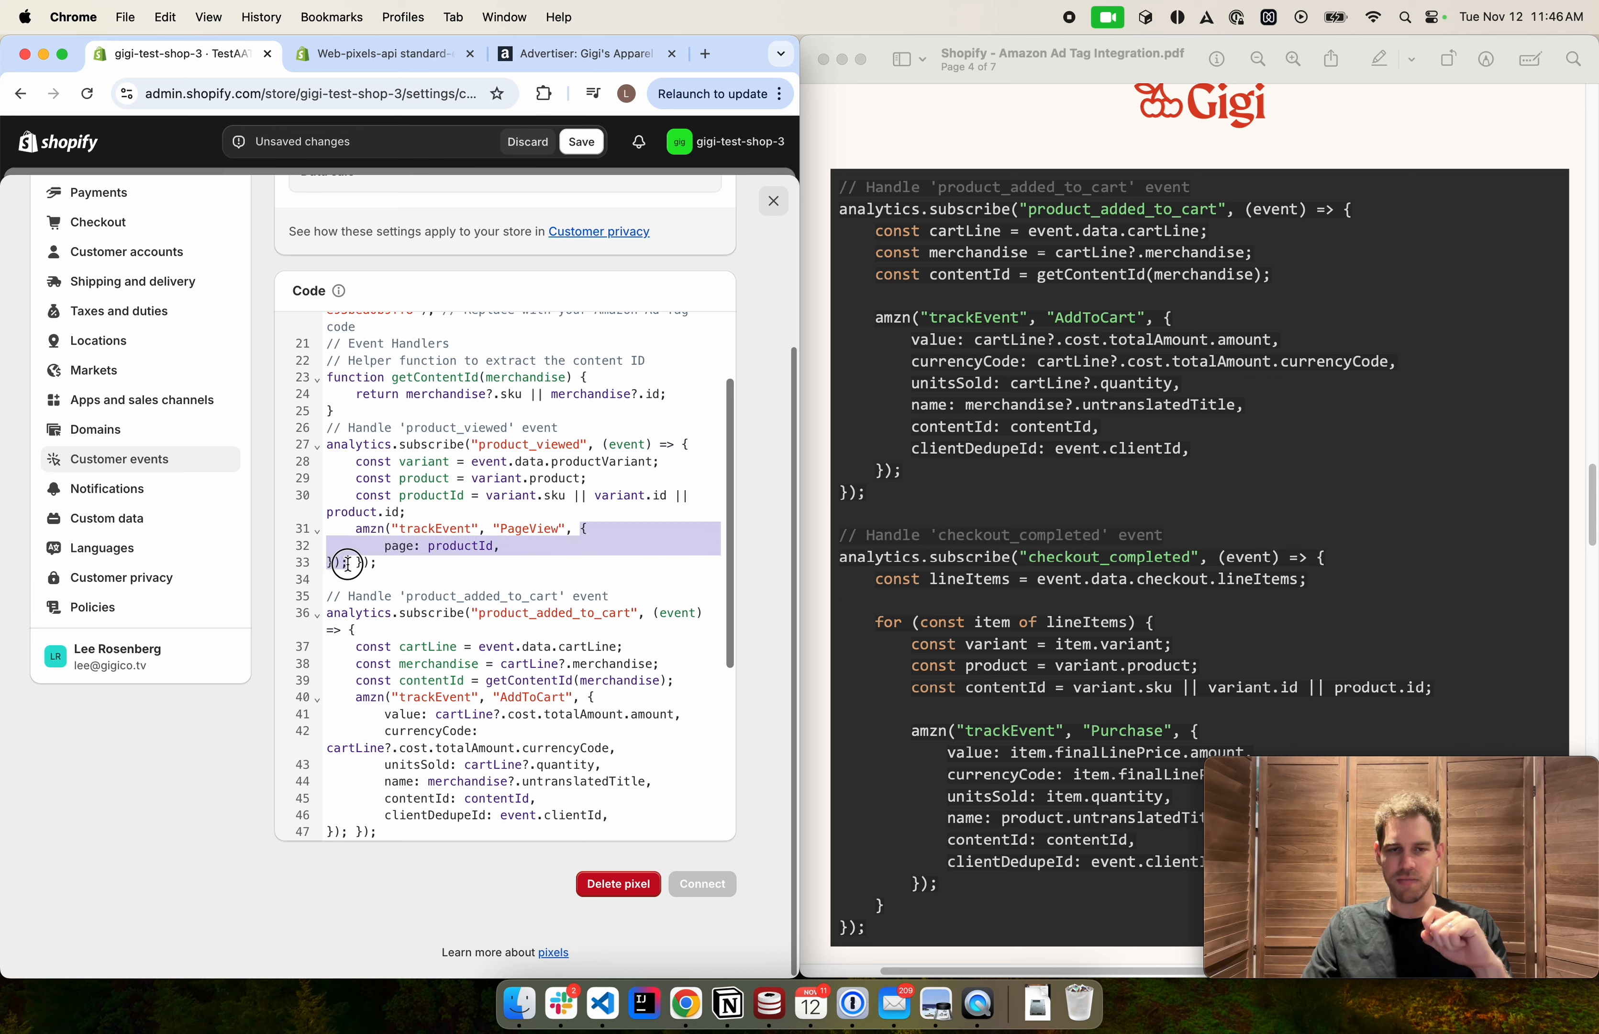
pyautogui.click(514, 566)
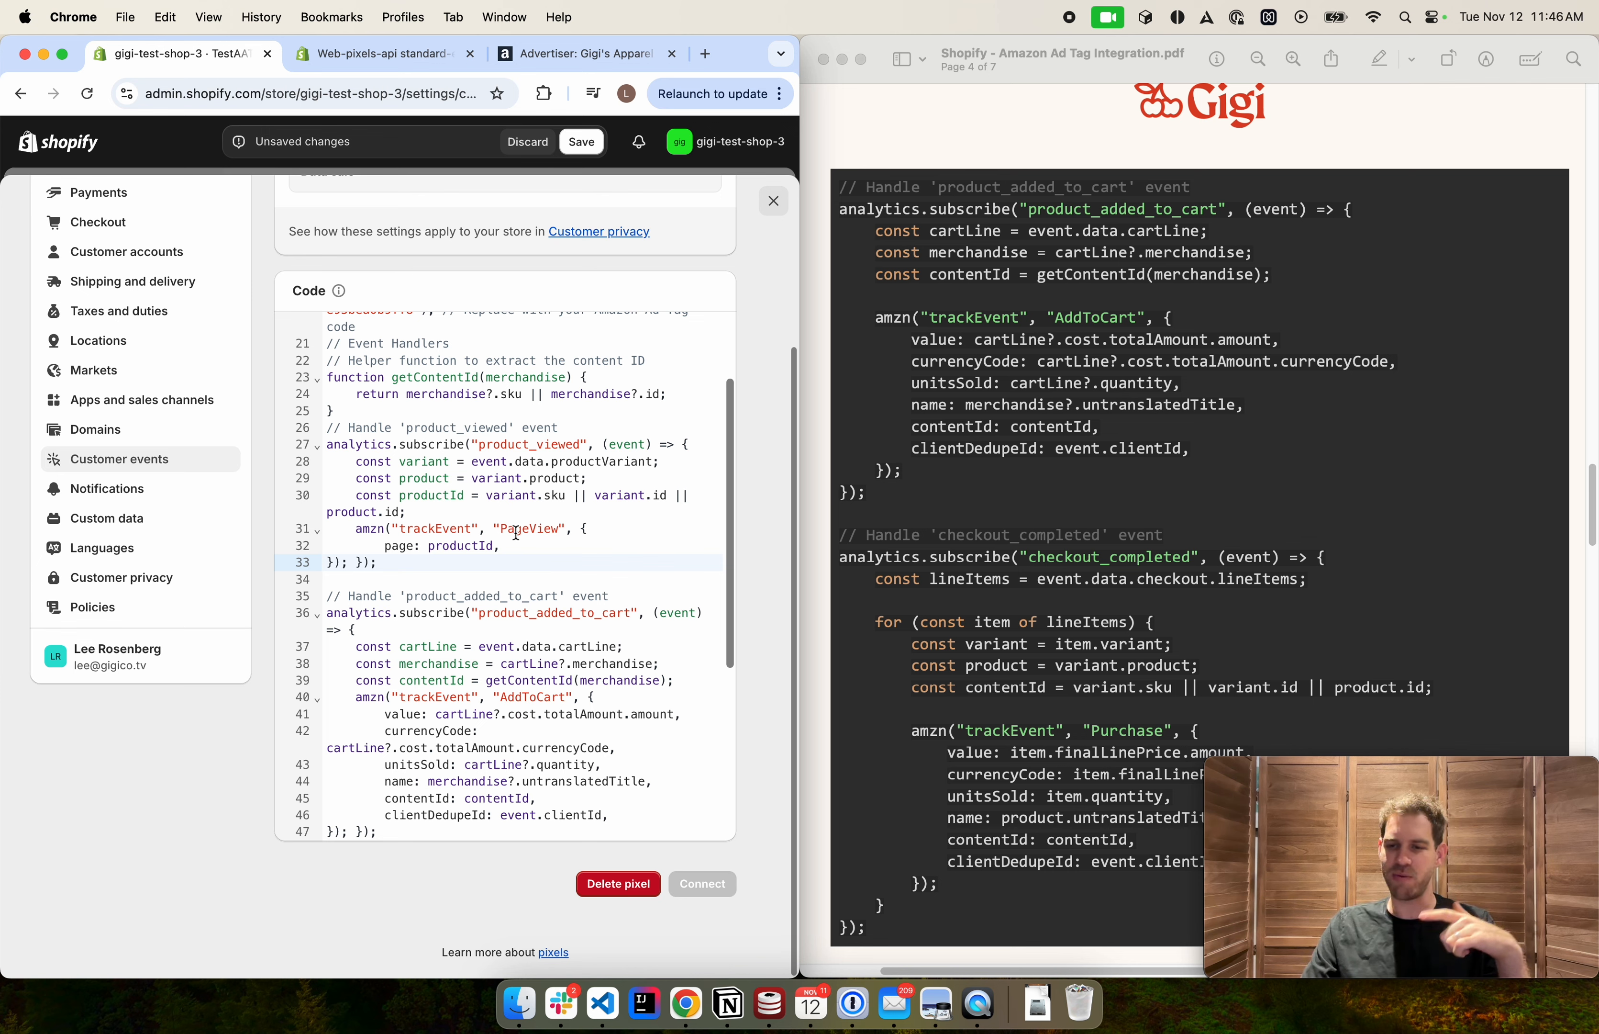
# Inspect the page: productId parameter and the PageView event name of that trackEvent call
pyautogui.doubleClick(404, 545)
pyautogui.click(511, 547)
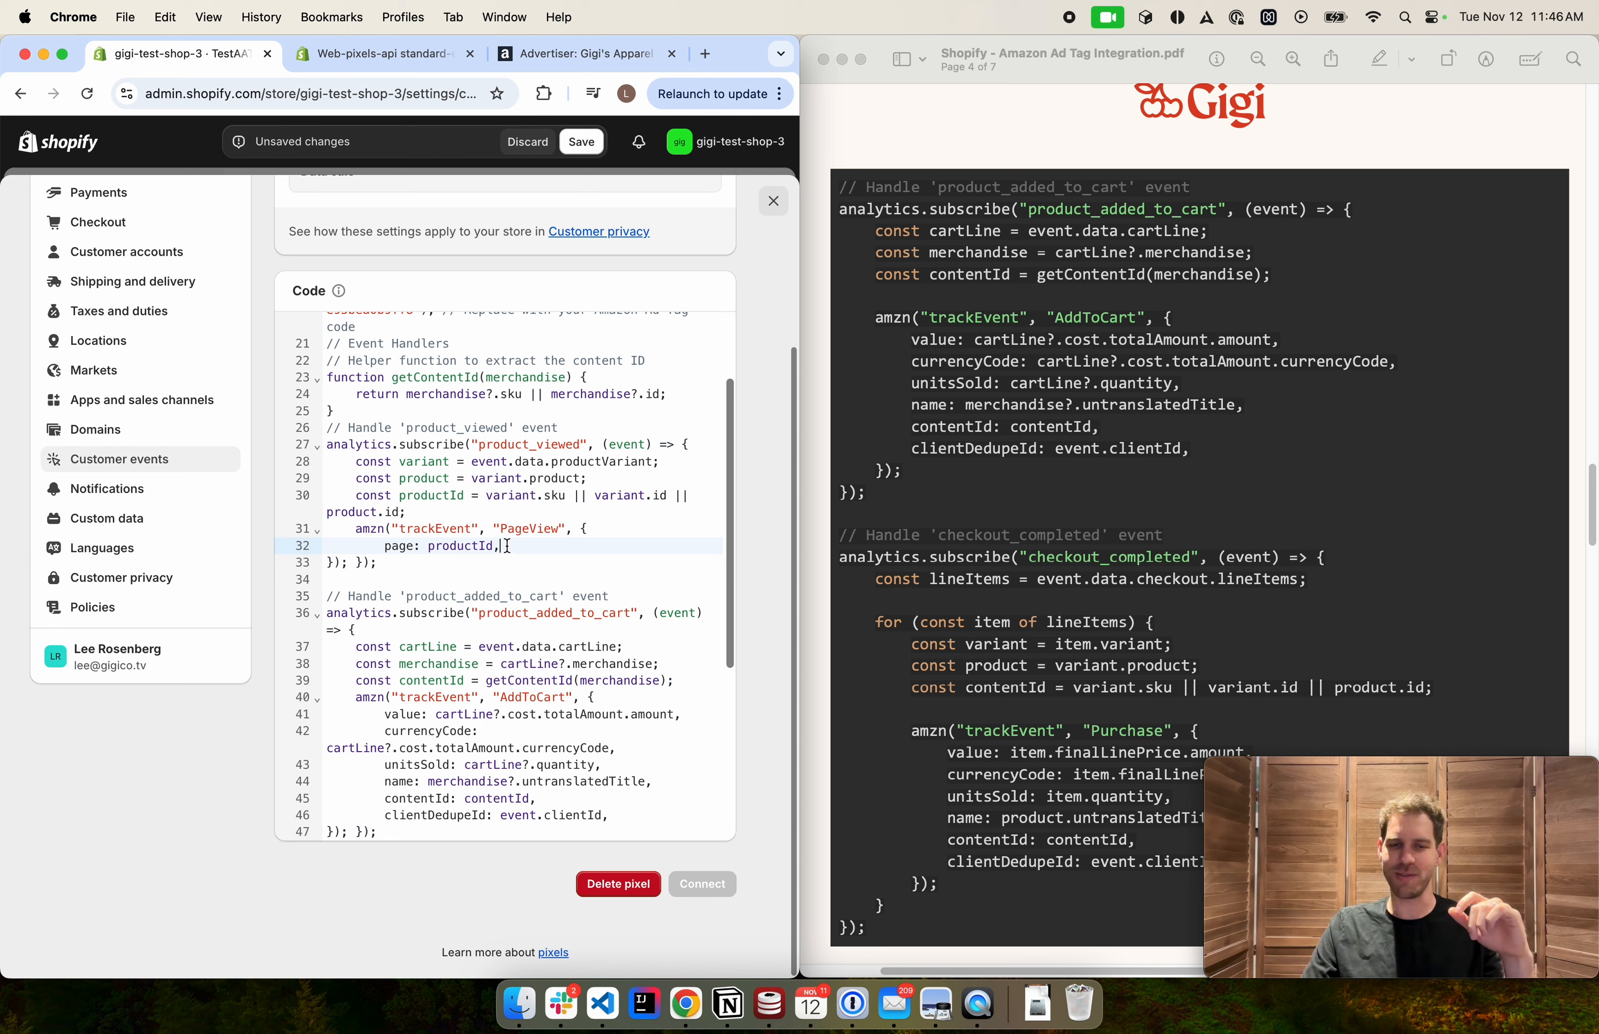
pyautogui.doubleClick(512, 528)
pyautogui.click(521, 550)
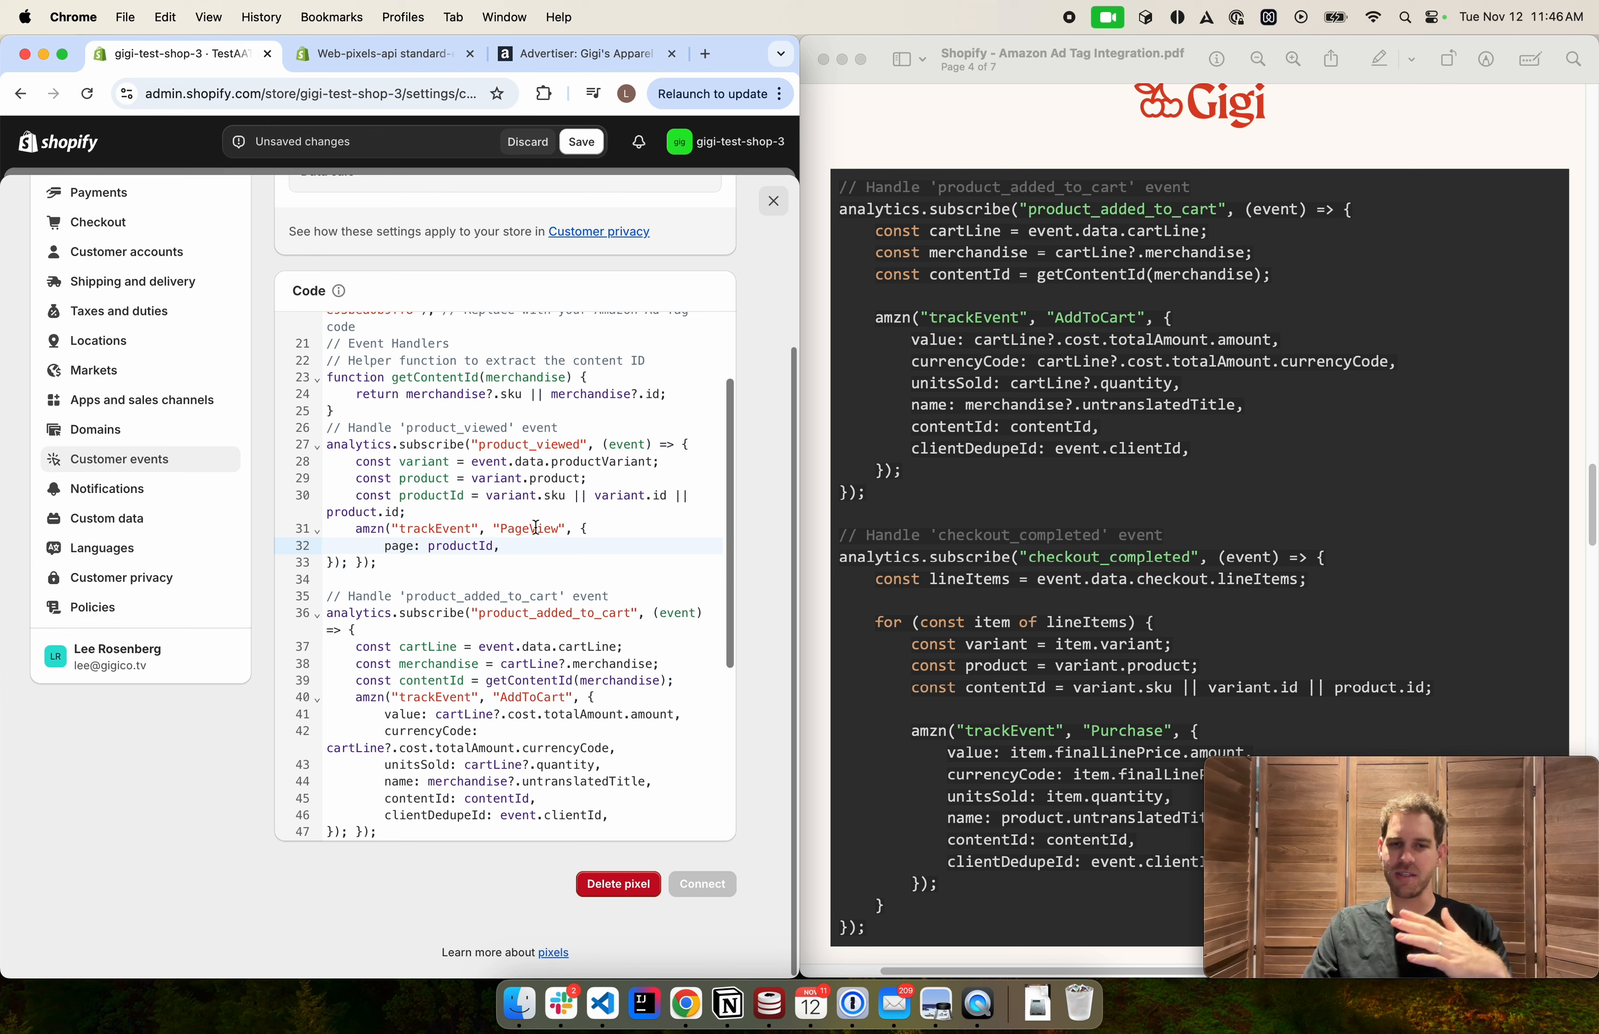
pyautogui.click(511, 530)
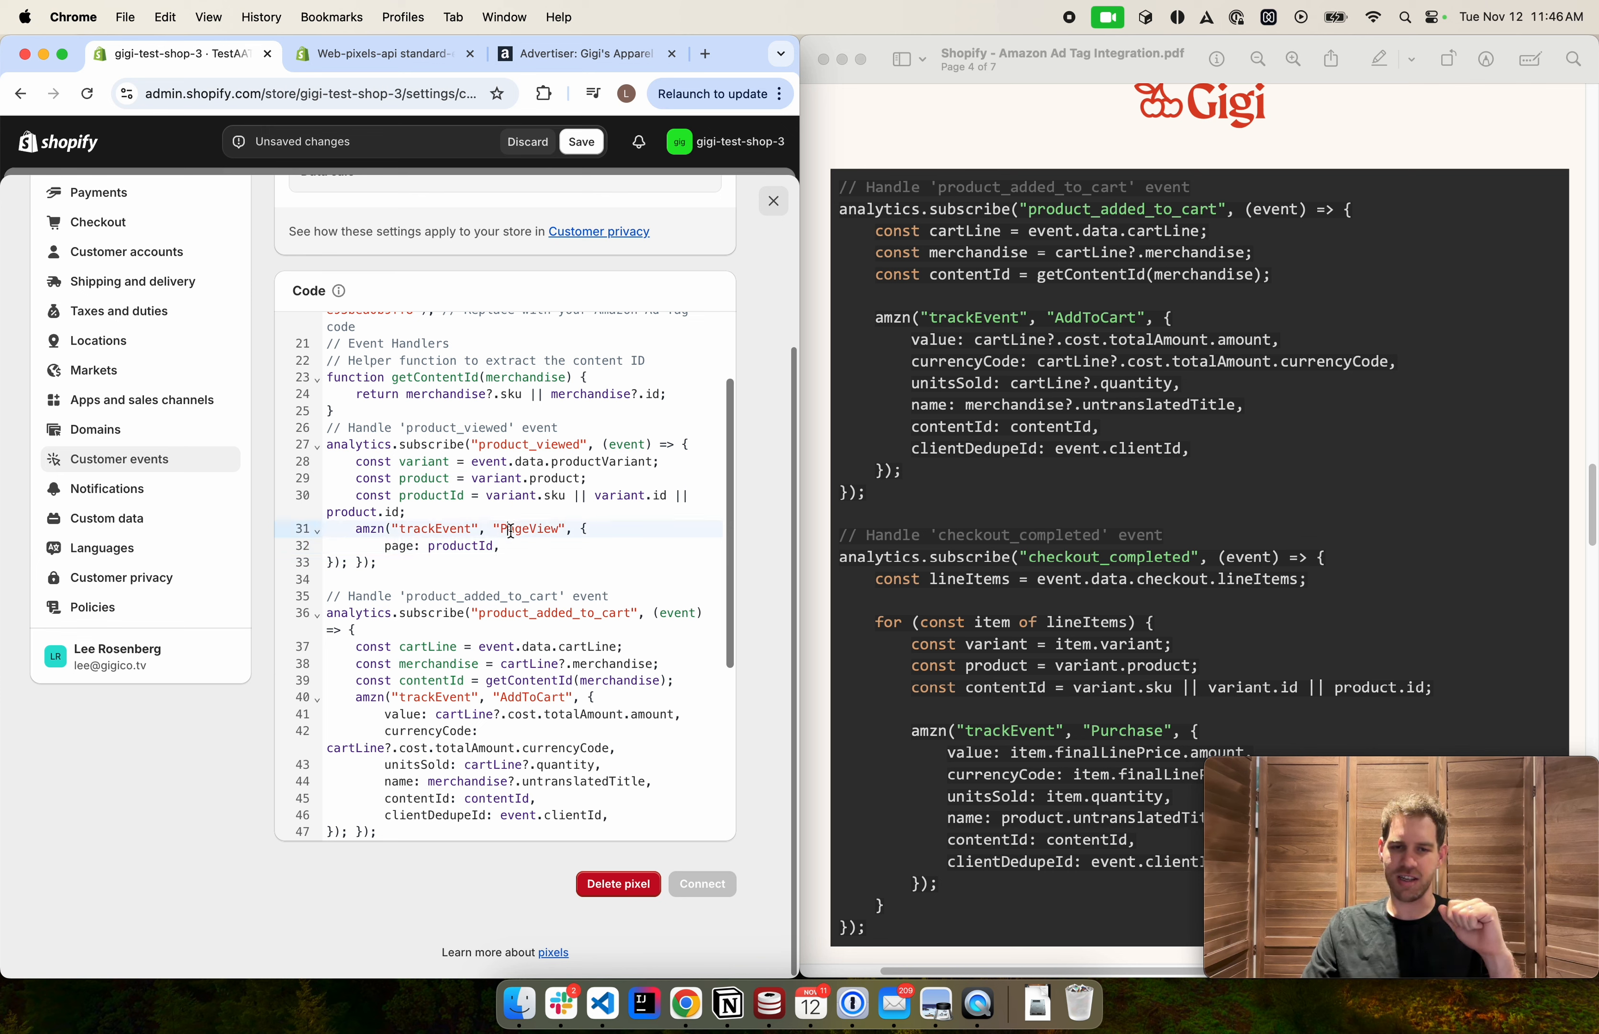
pyautogui.doubleClick(510, 529)
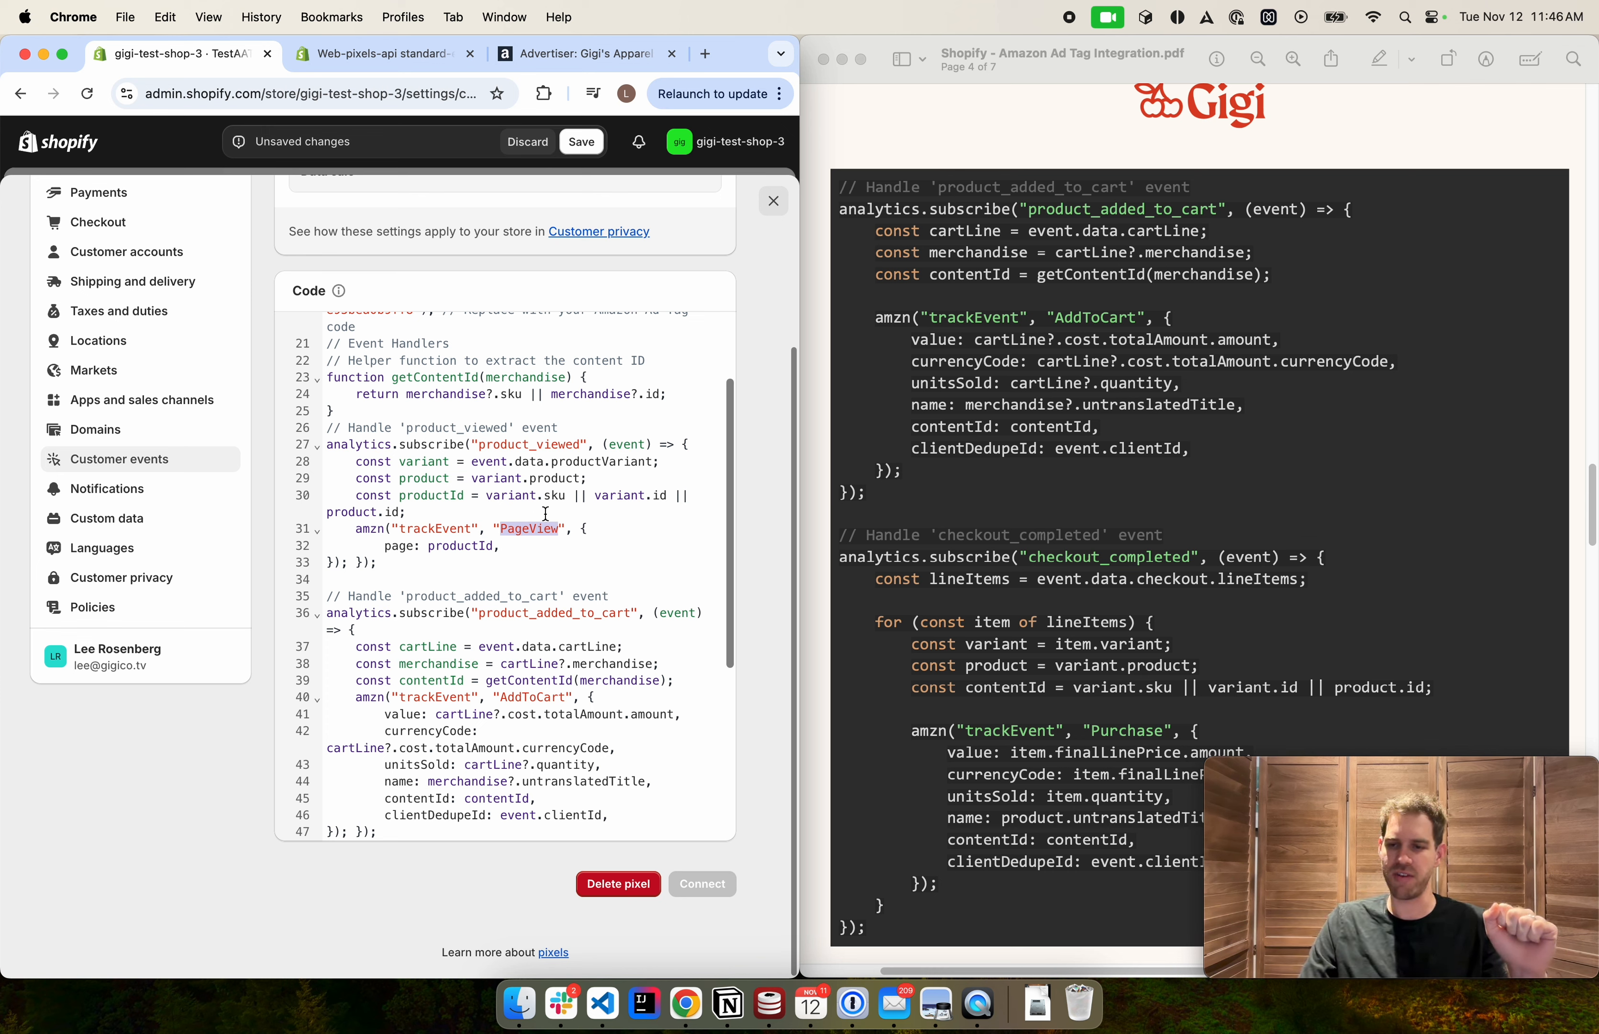
pyautogui.click(504, 558)
pyautogui.scroll(-1, 503, 558)
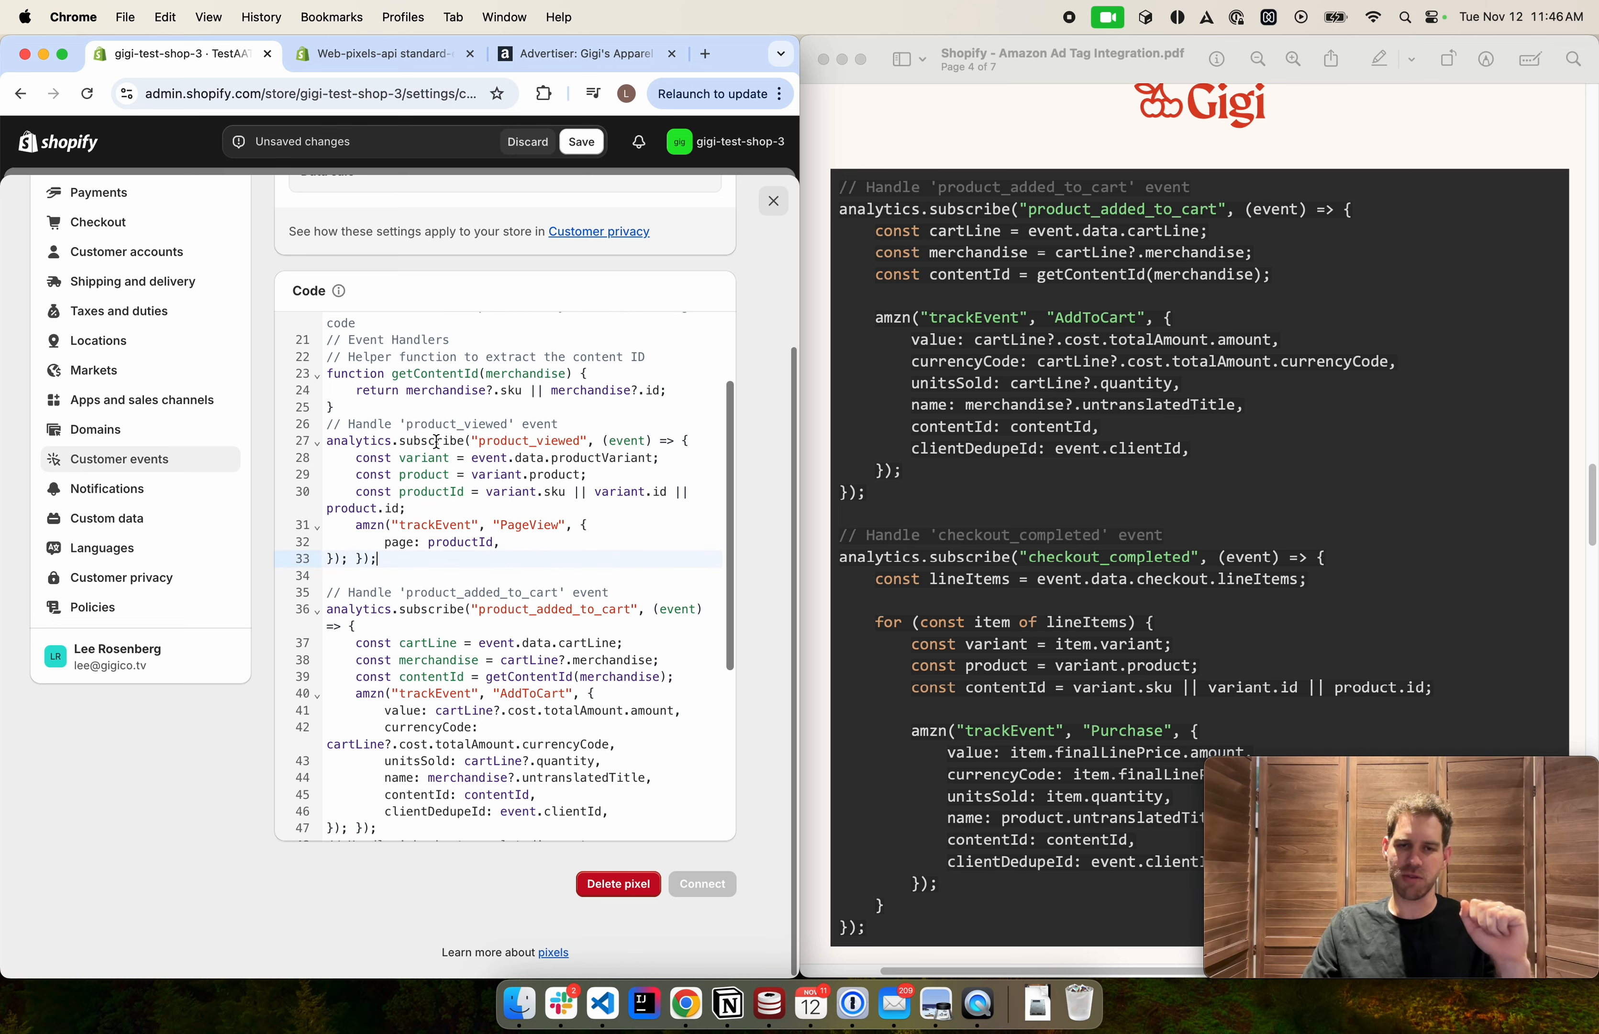
# Compare the product_viewed and product_added_to_cart event names in their subscribe calls, including the PageView event
pyautogui.doubleClick(435, 425)
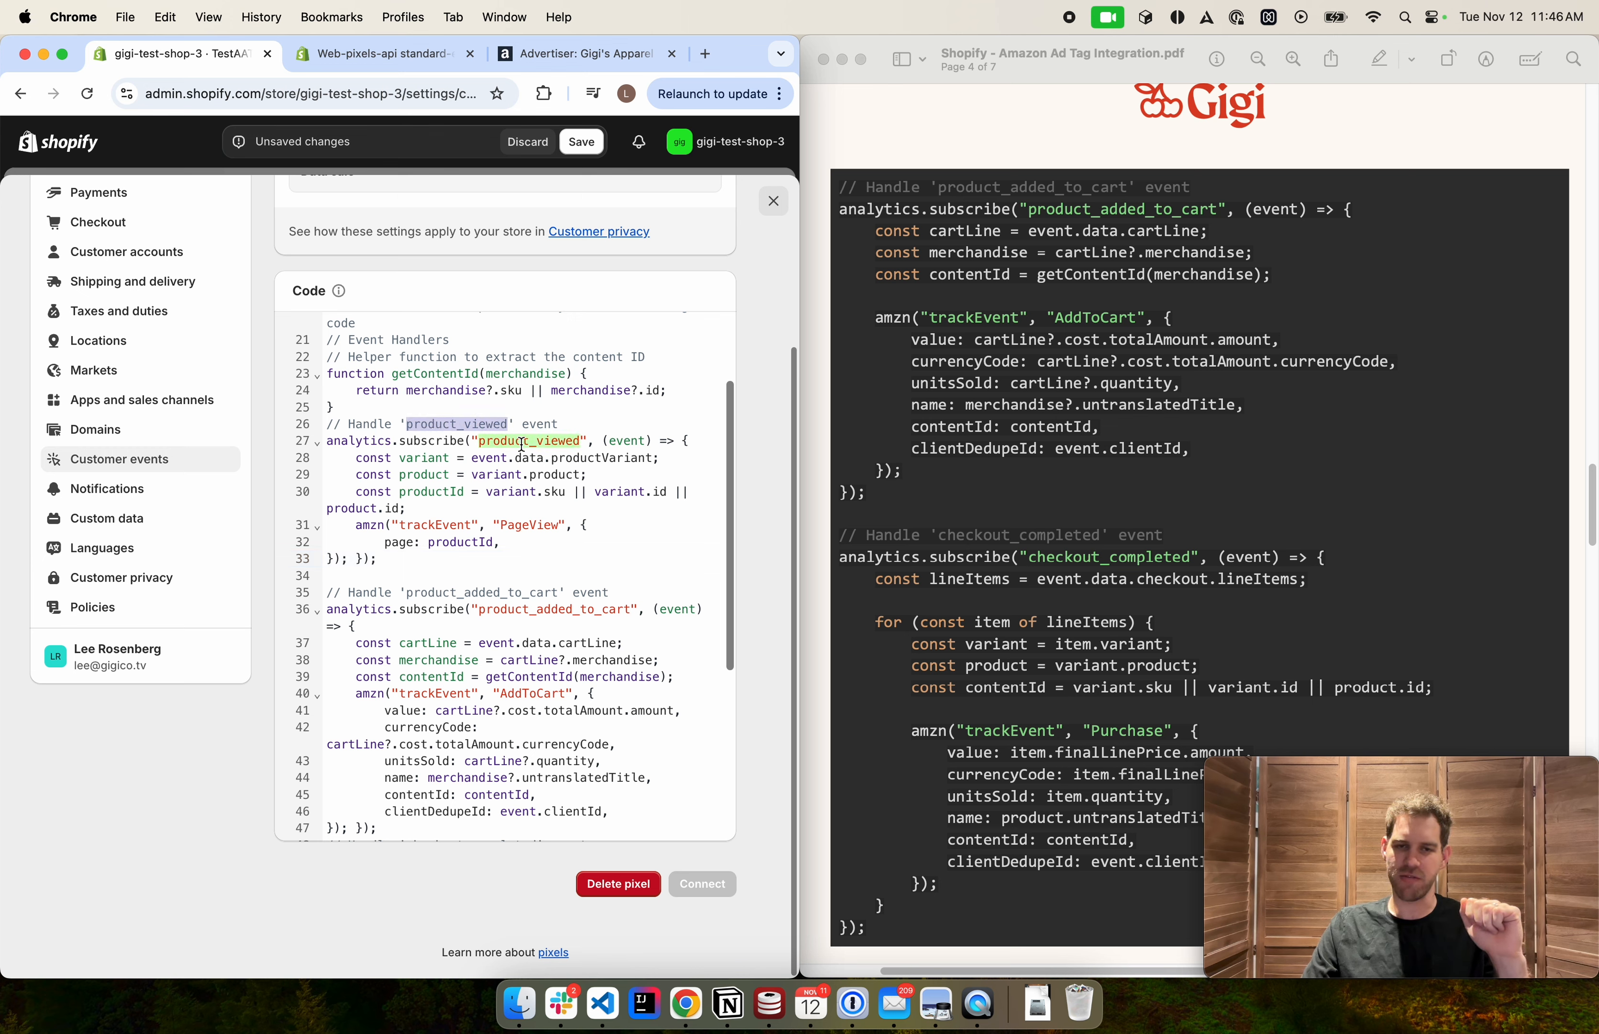
pyautogui.doubleClick(525, 525)
pyautogui.scroll(-1, 515, 556)
pyautogui.scroll(-3, 512, 554)
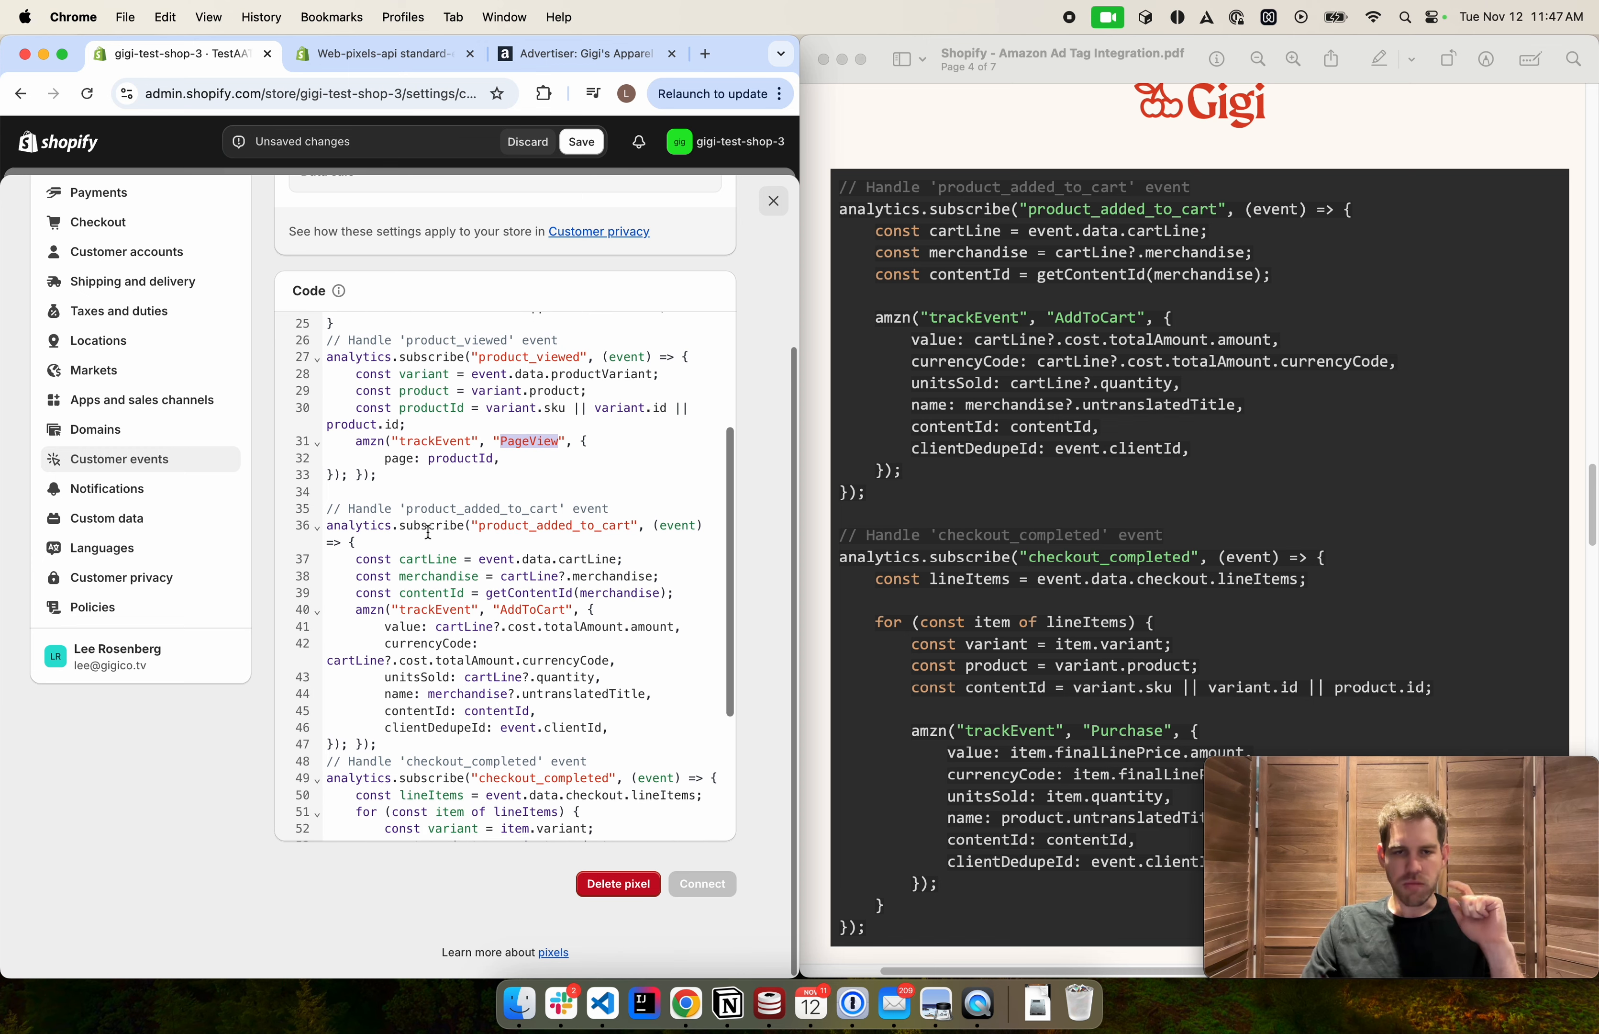
pyautogui.scroll(-1, 430, 531)
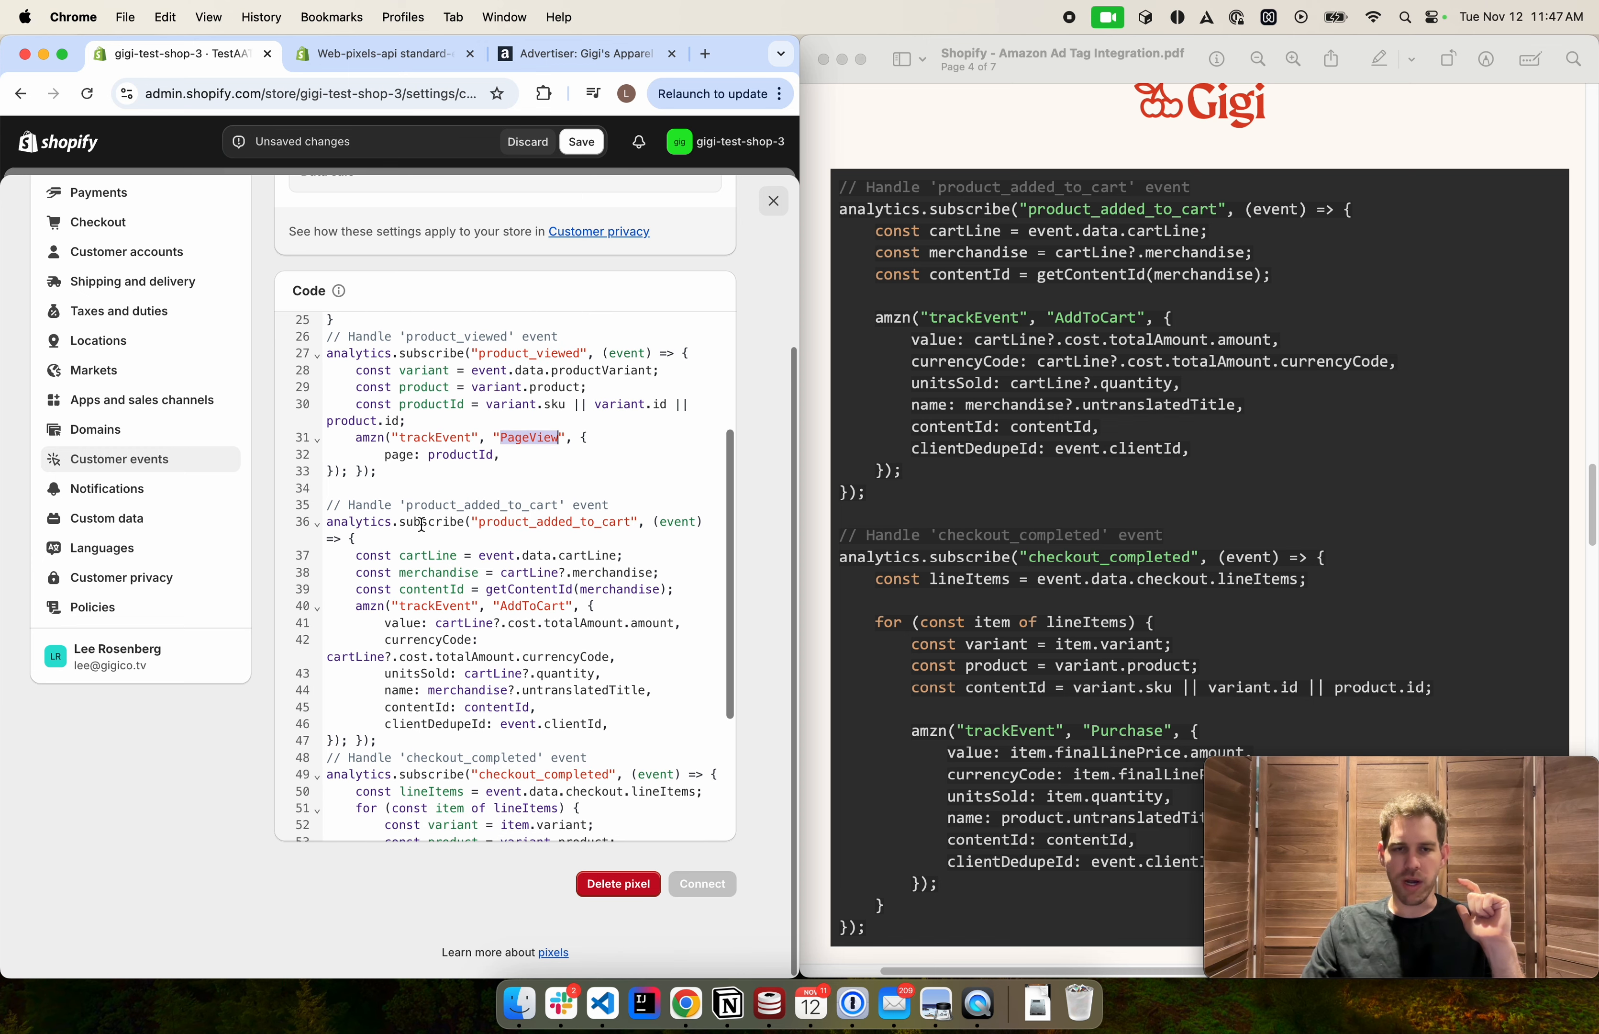
pyautogui.doubleClick(503, 525)
pyautogui.scroll(-3, 532, 527)
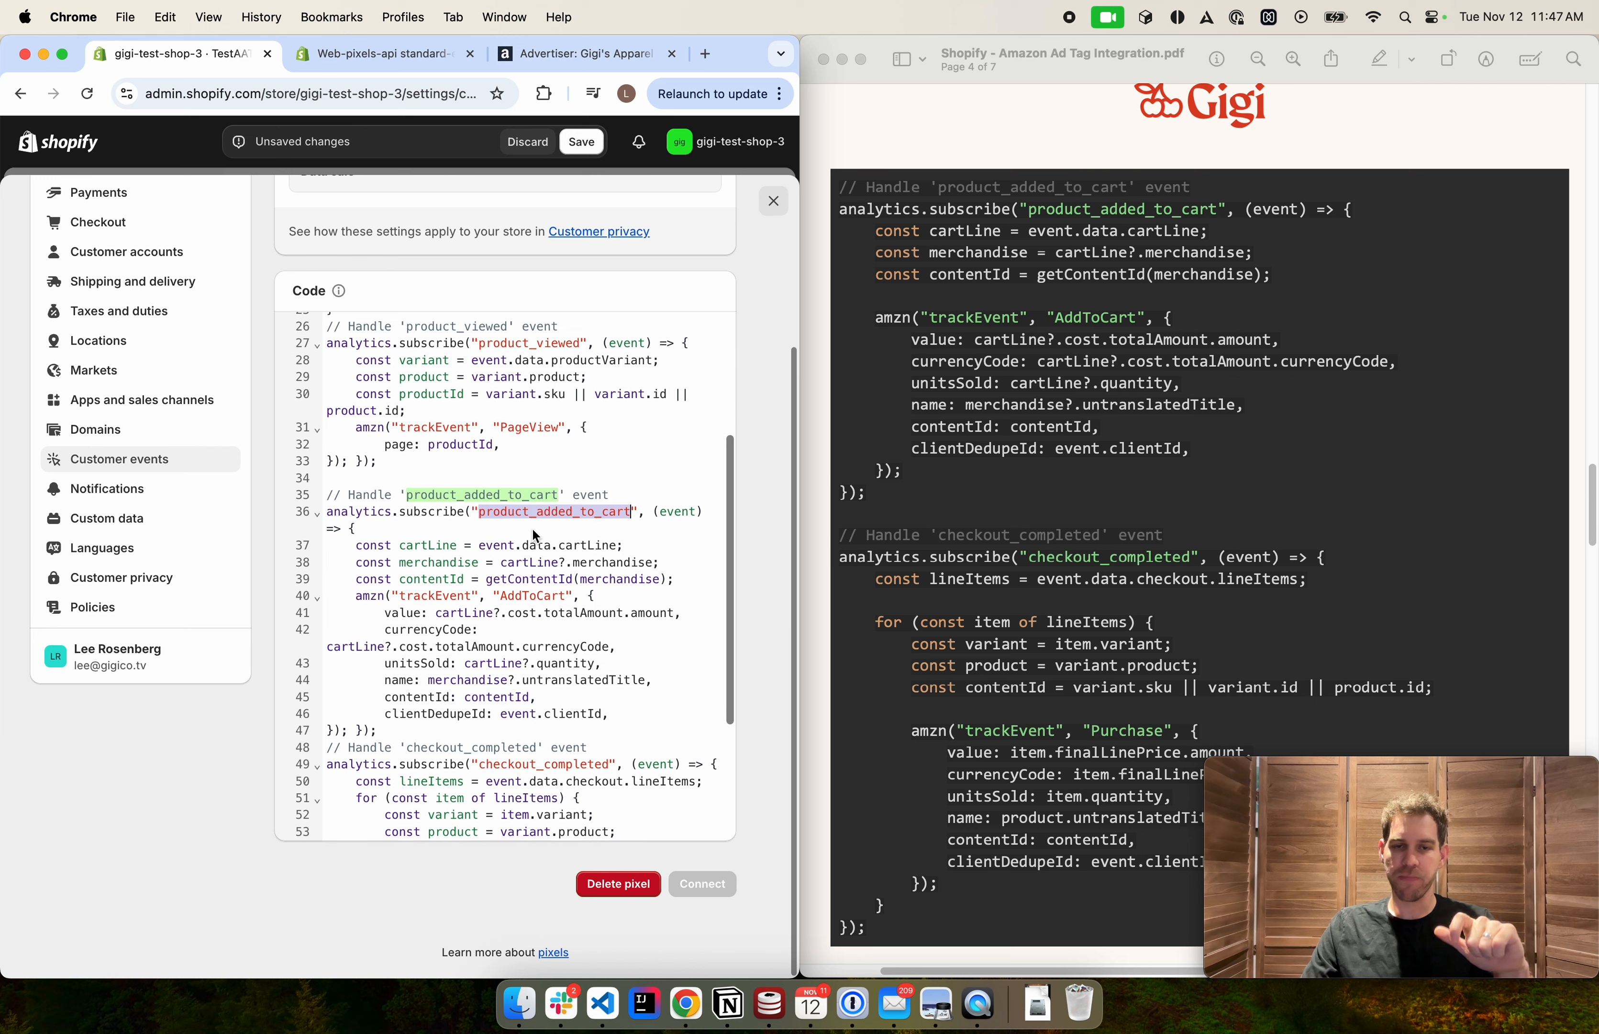
pyautogui.scroll(1, 522, 530)
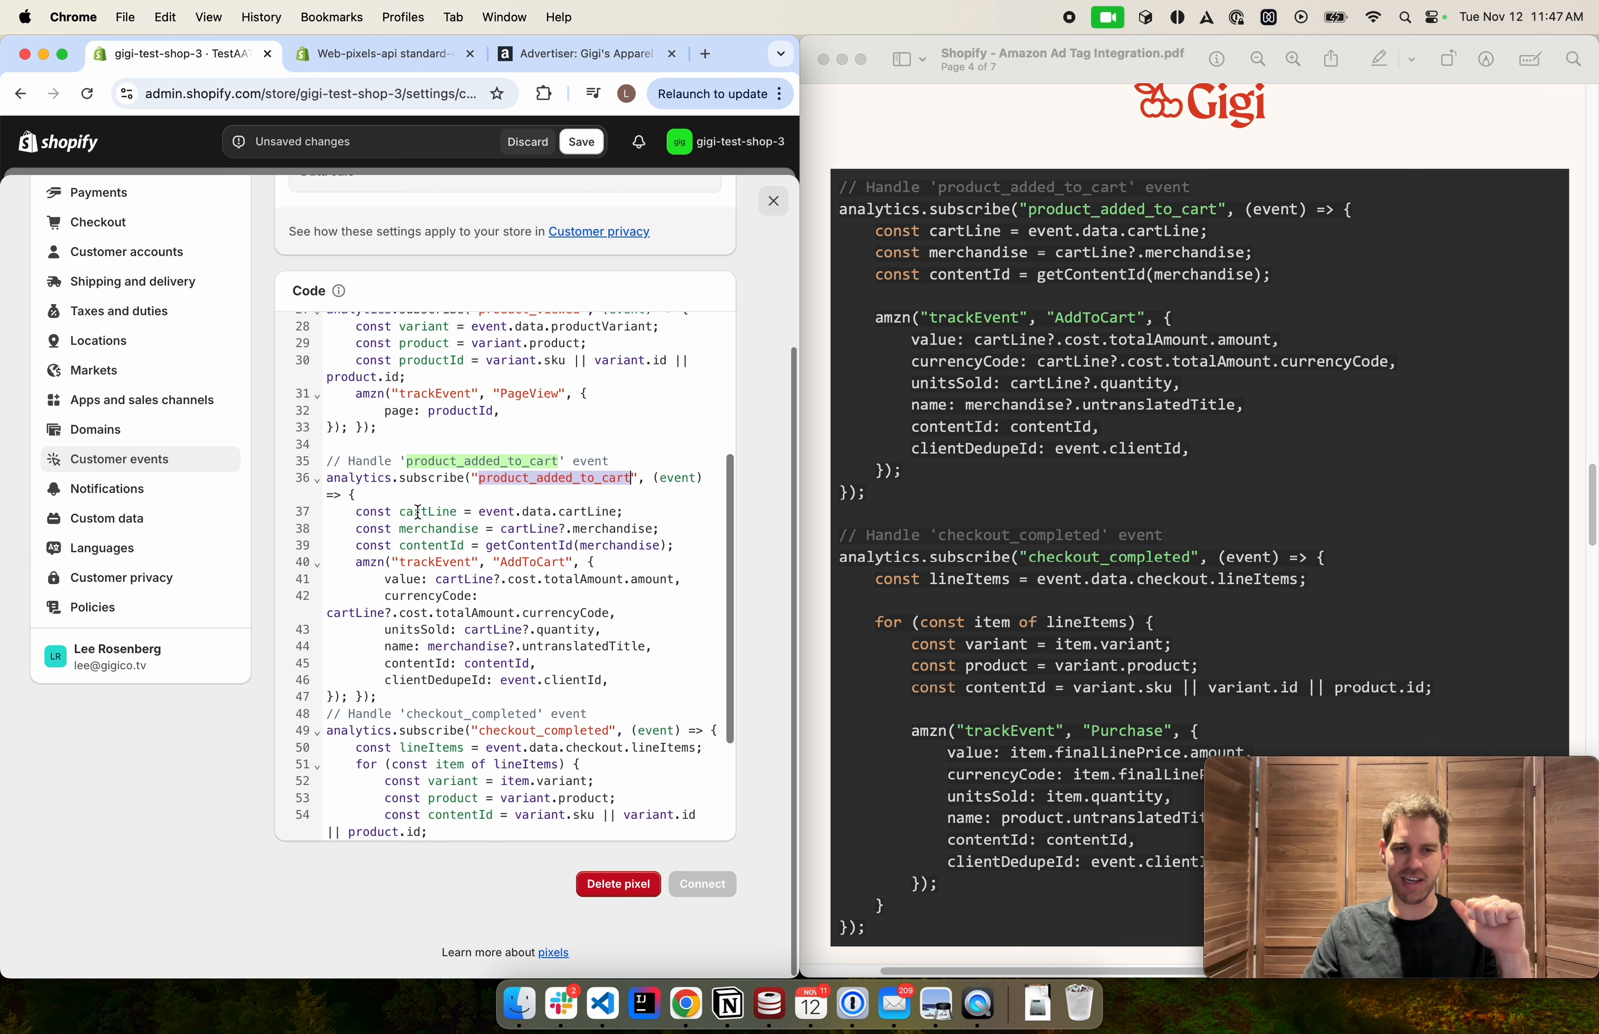
# Inspect the cartLine, merchandise and contentId variables and the AddToCart event name in the product_added_to_cart handler
pyautogui.doubleClick(418, 512)
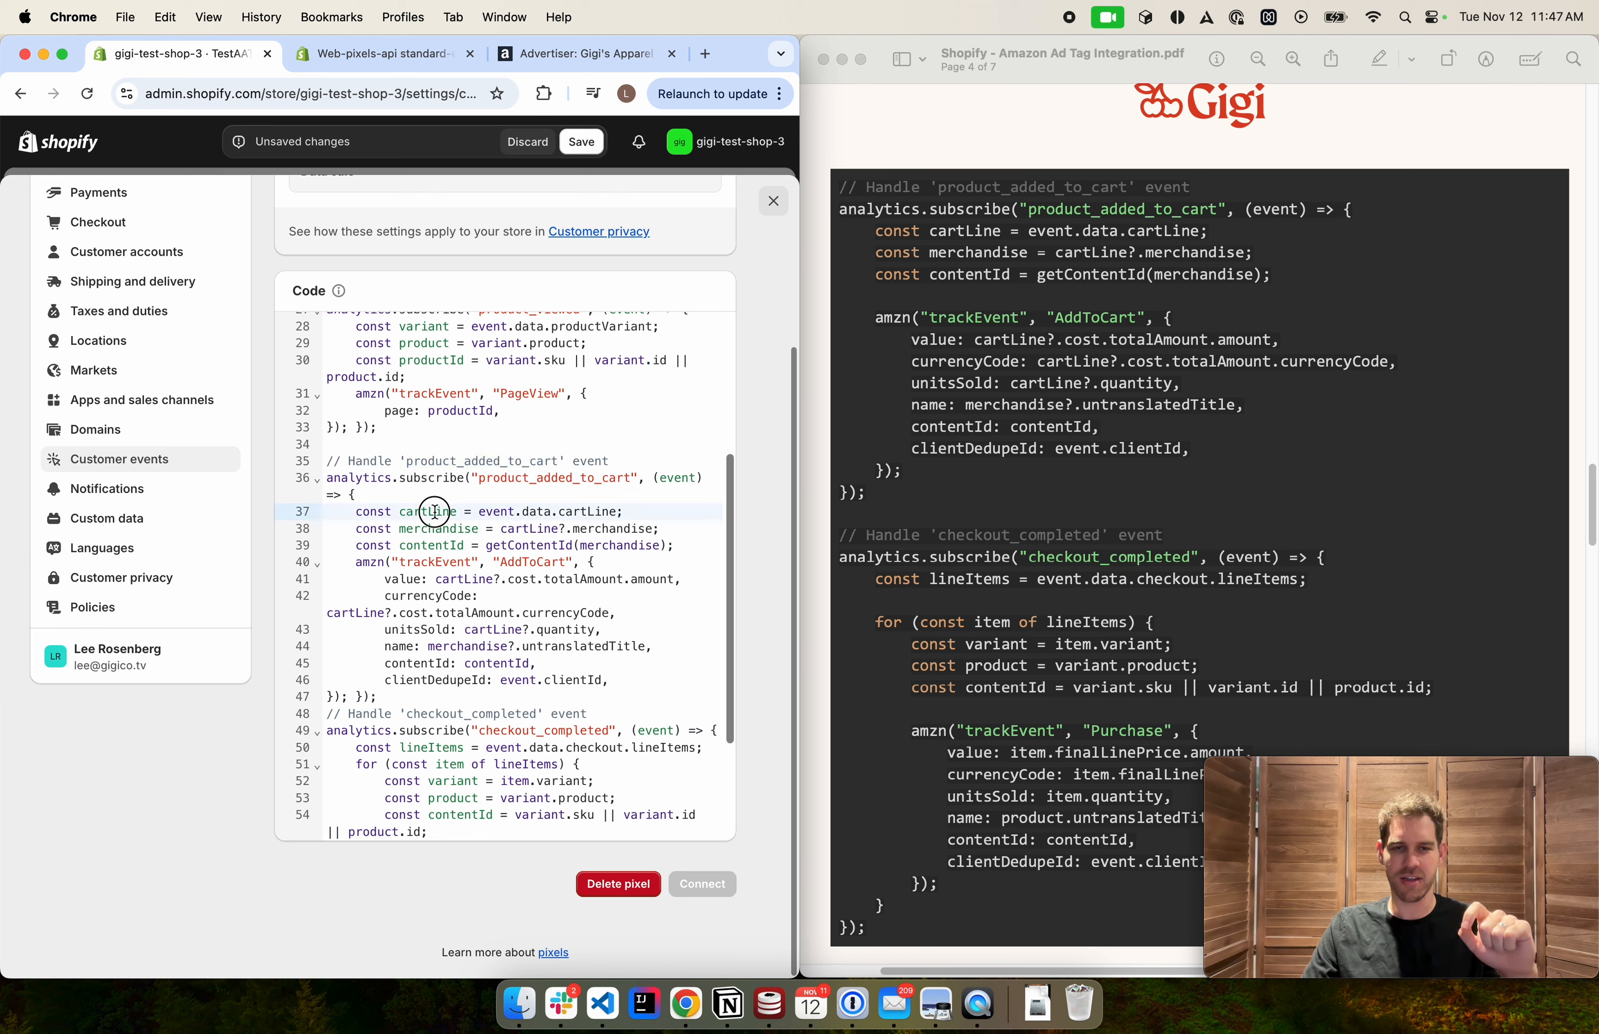
pyautogui.doubleClick(417, 528)
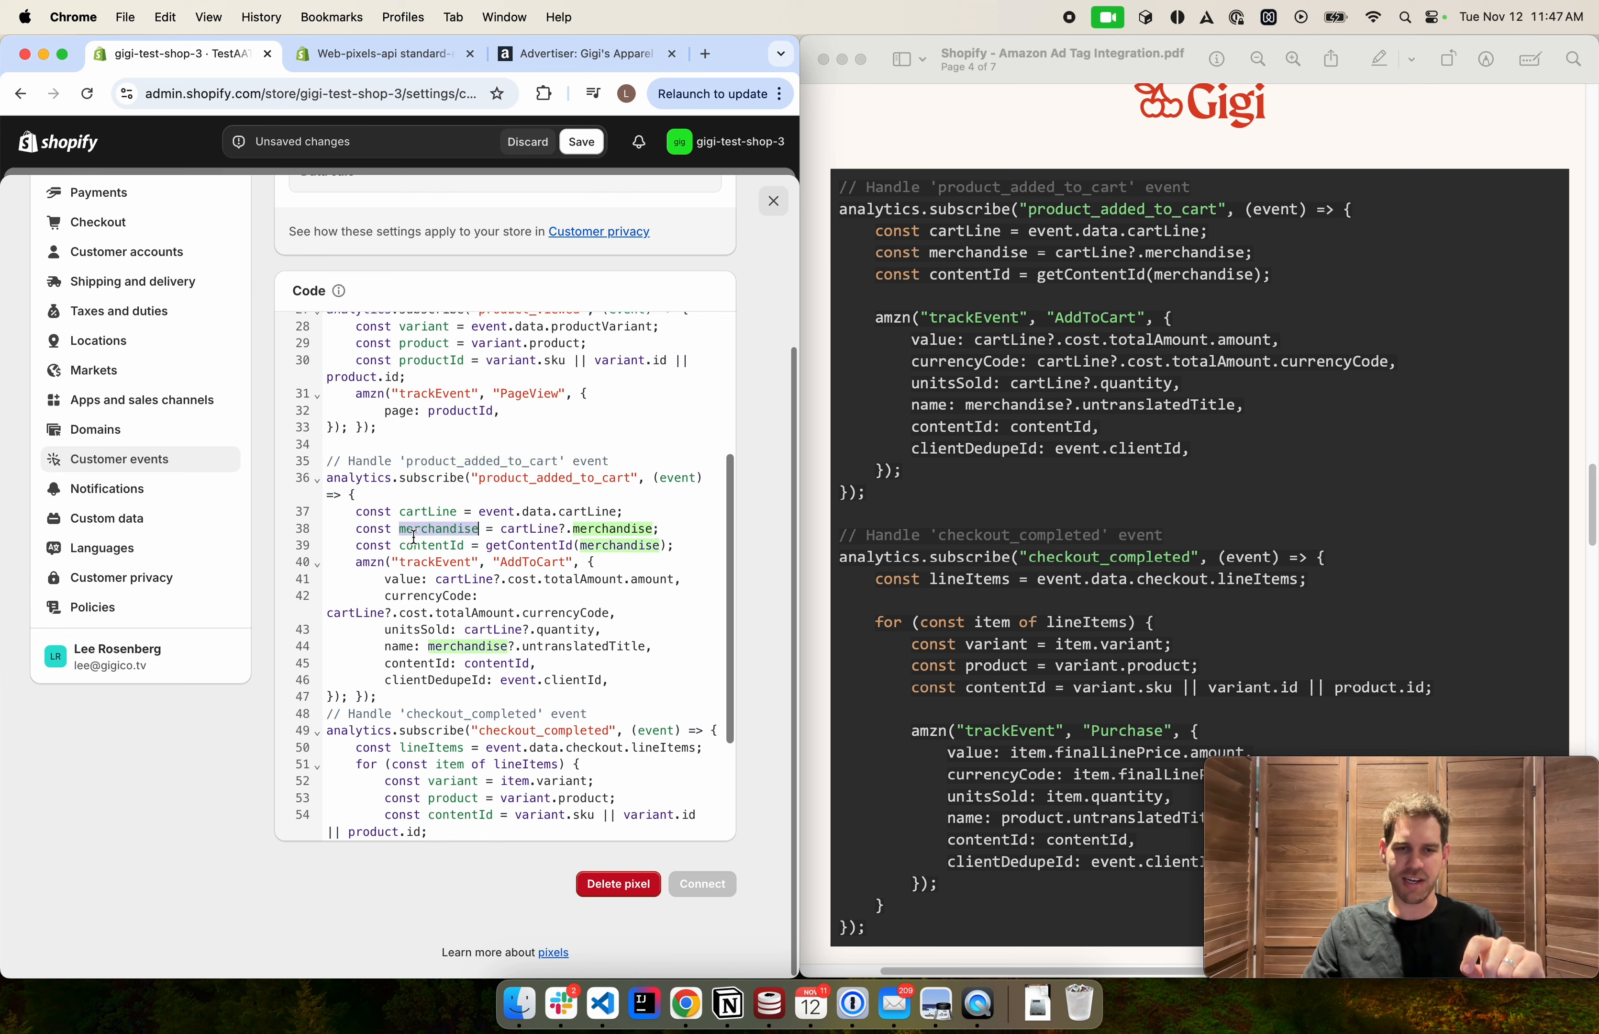
pyautogui.doubleClick(407, 544)
pyautogui.click(412, 577)
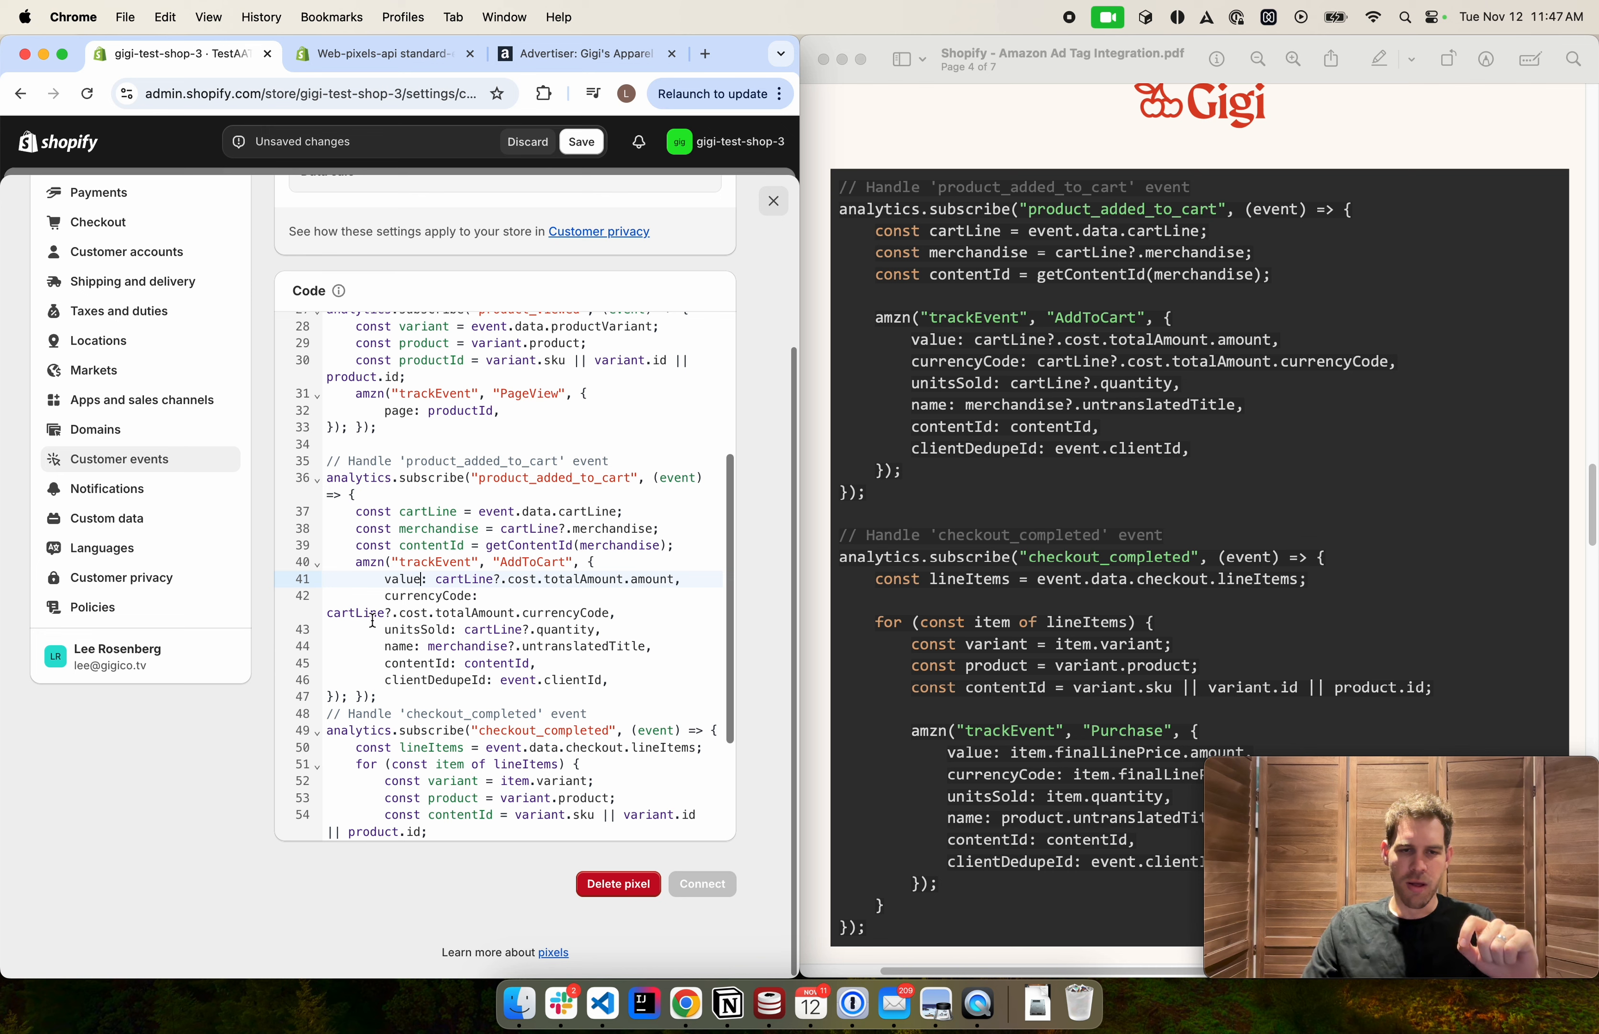
pyautogui.doubleClick(535, 563)
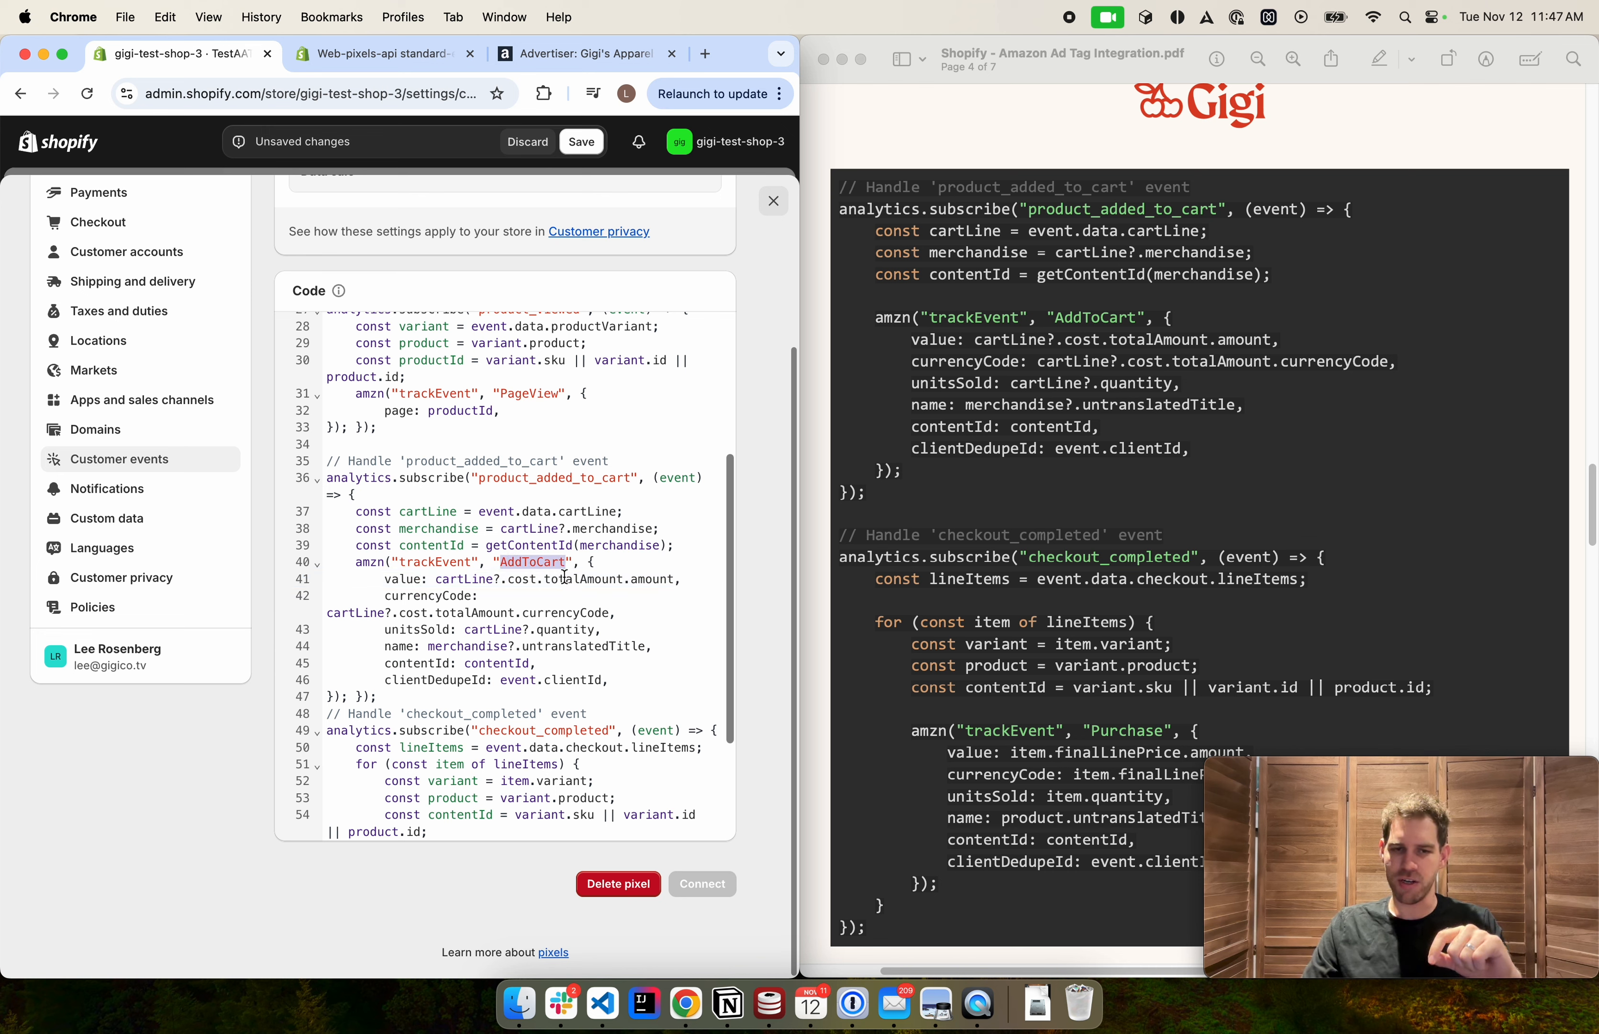
pyautogui.click(575, 597)
# Examine the AddToCart parameters value, currencyCode, unitsSold, name, contentId and clientDedupeId
pyautogui.scroll(-1, 550, 598)
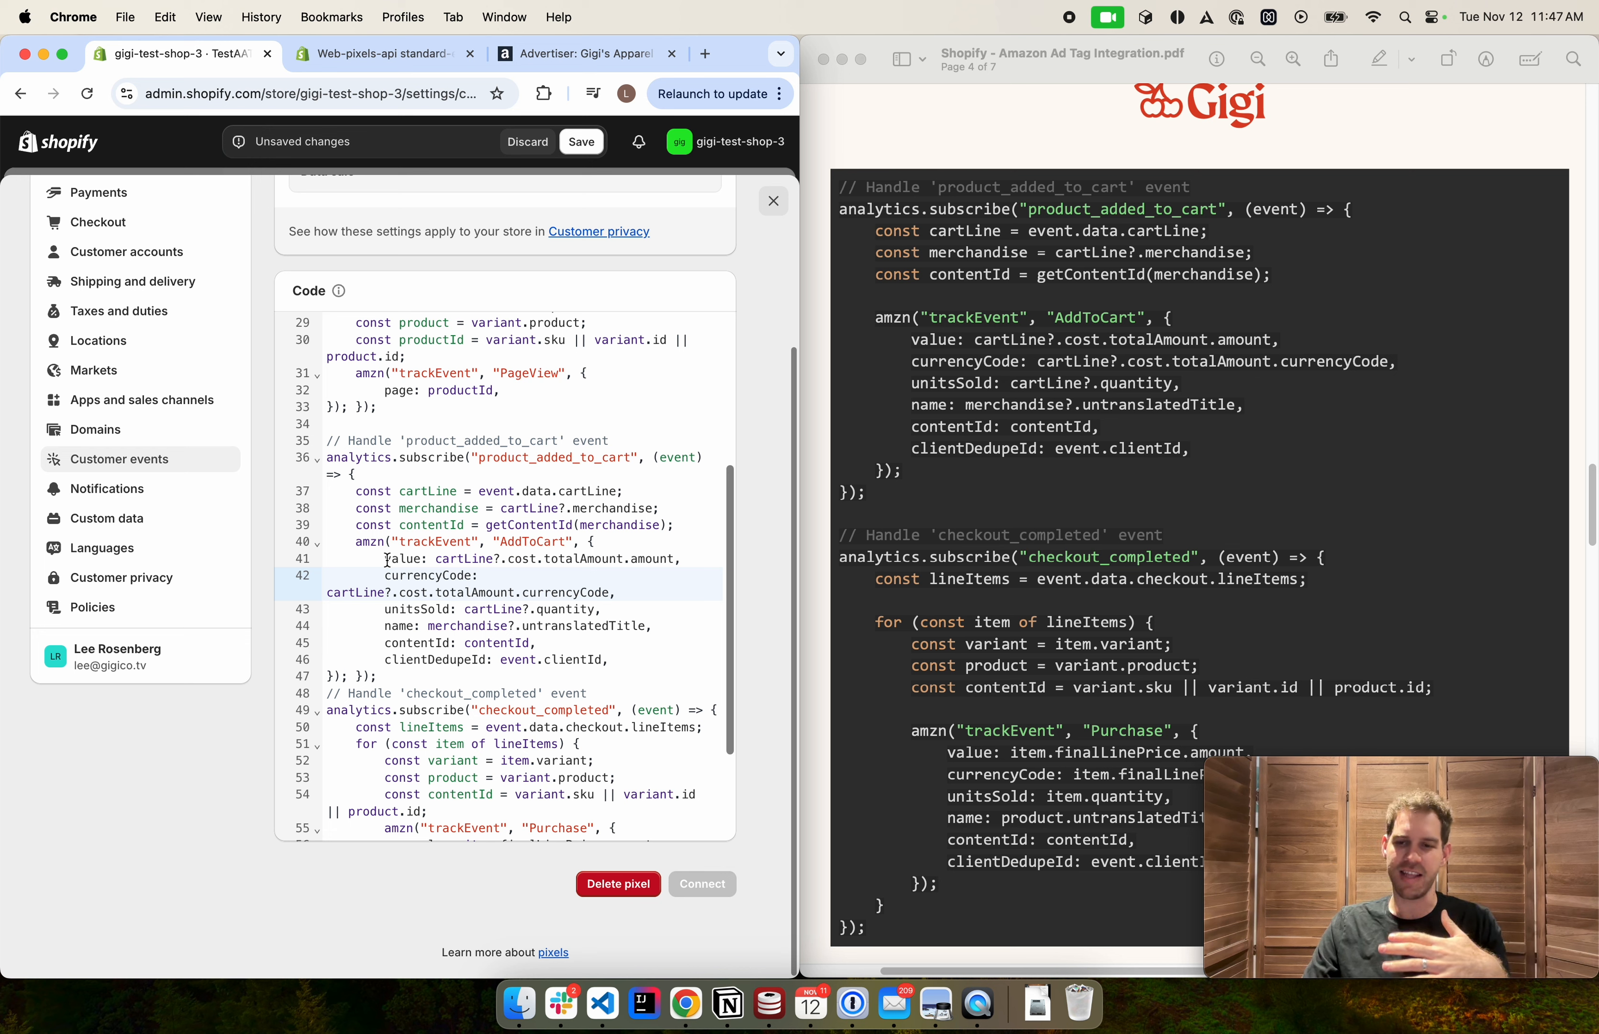
pyautogui.doubleClick(402, 558)
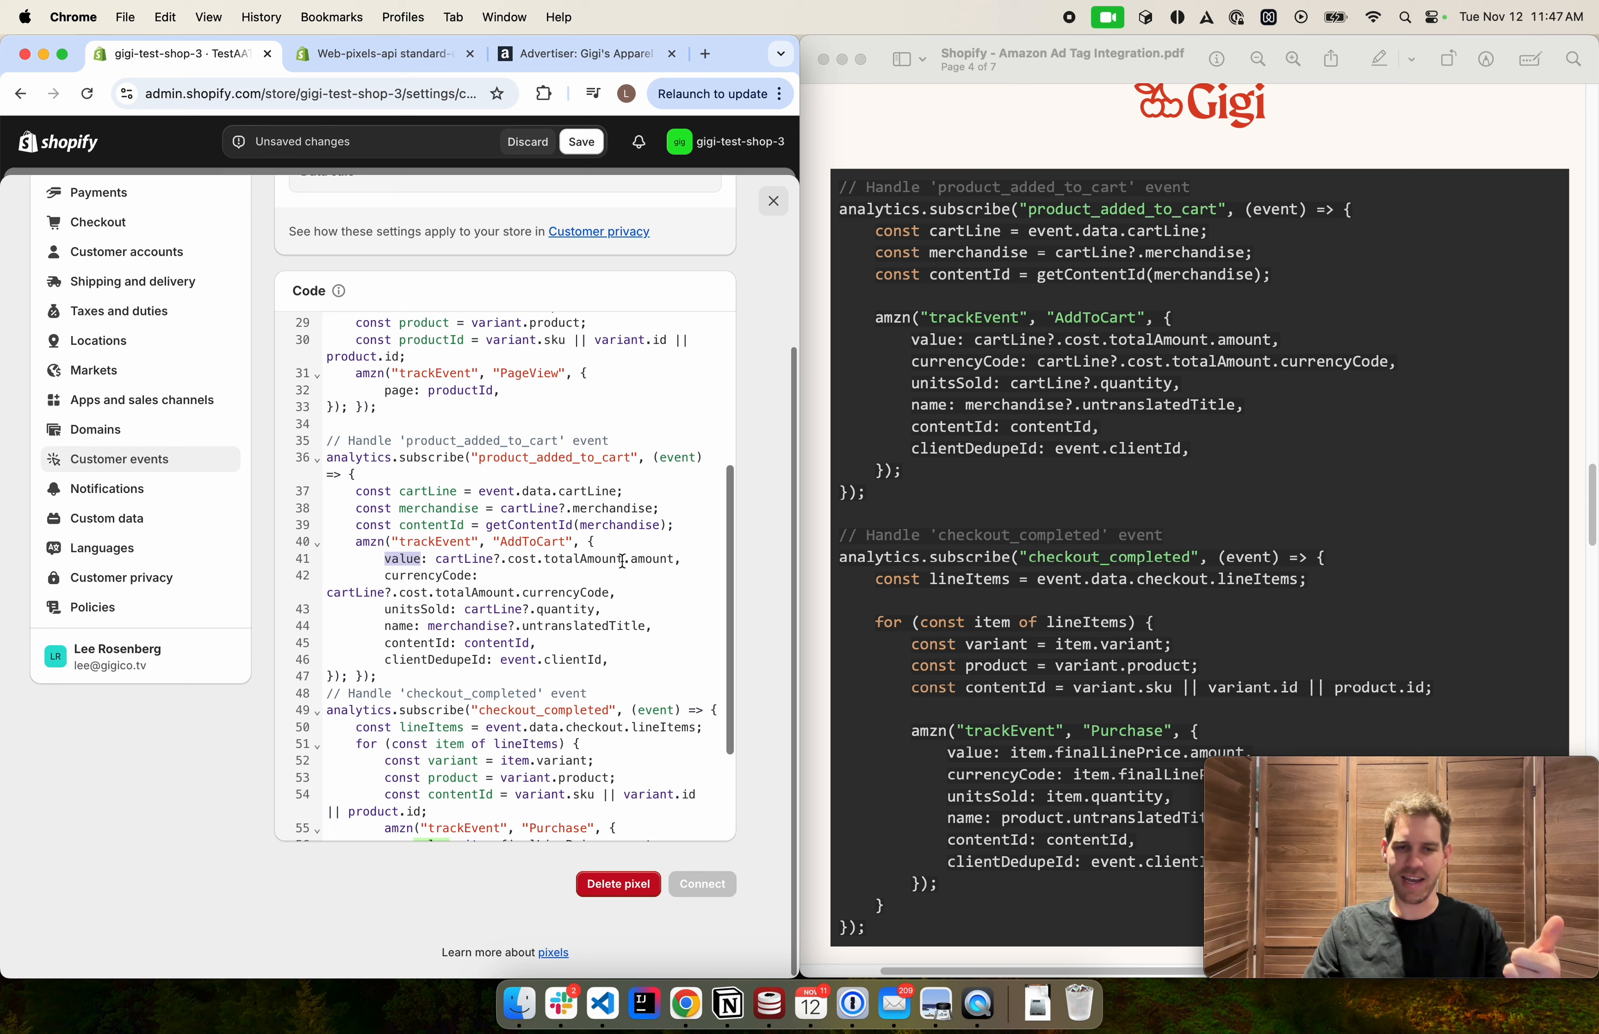
pyautogui.doubleClick(441, 575)
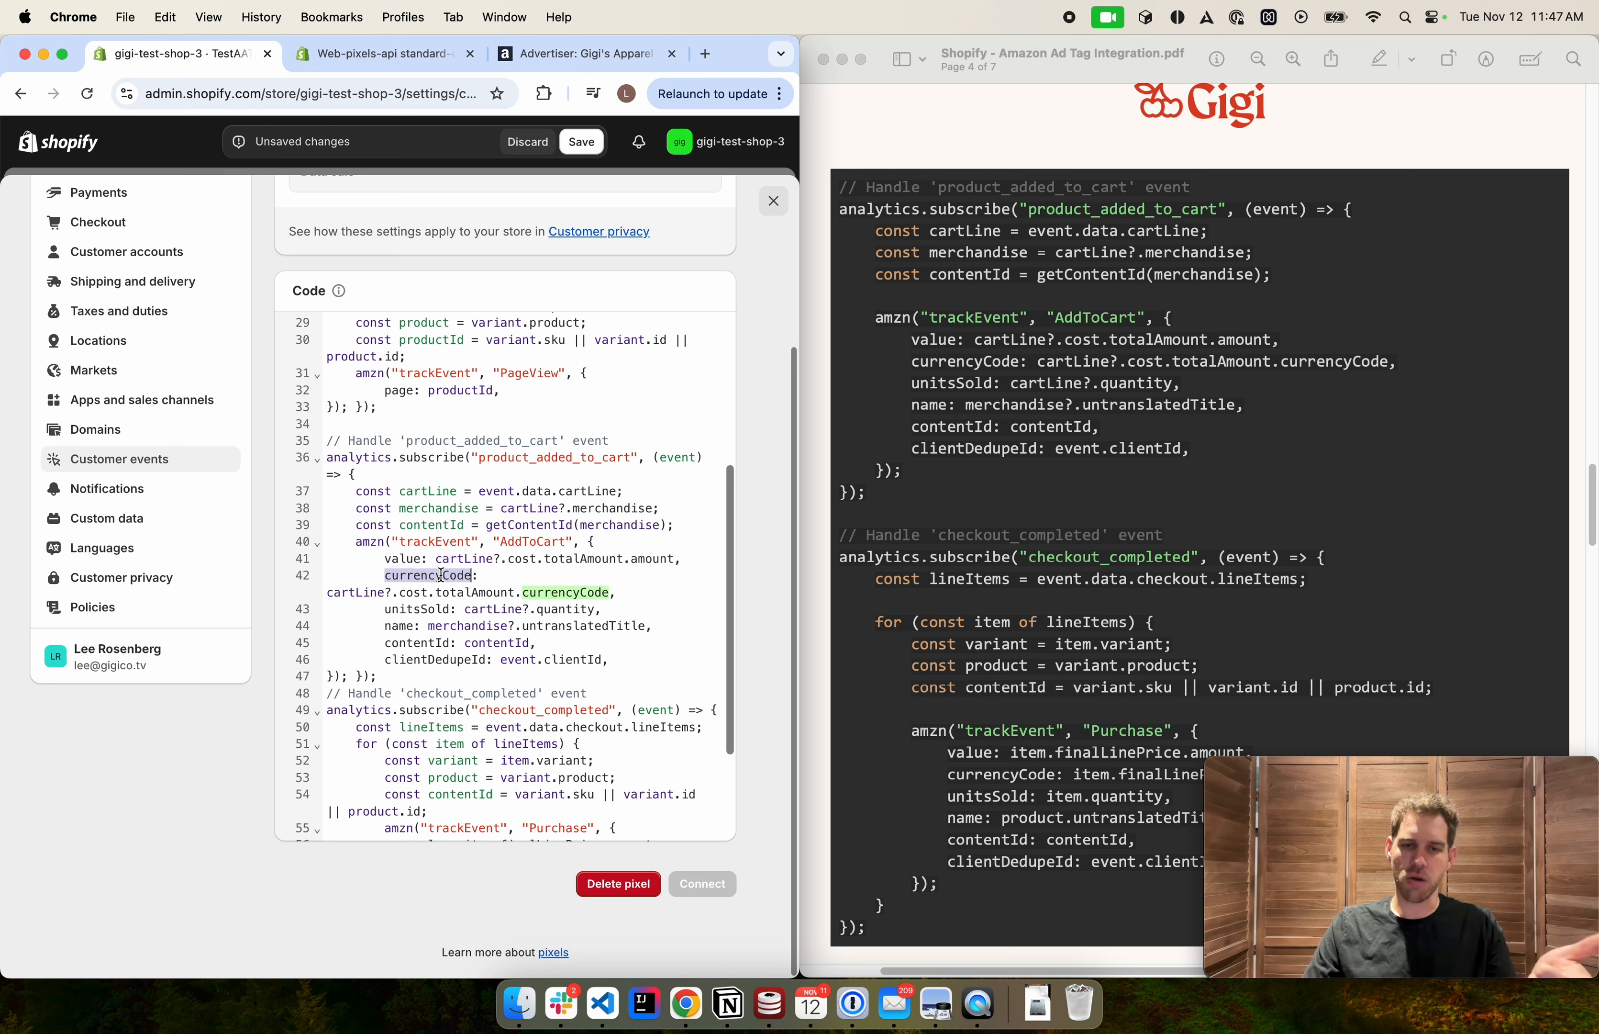
pyautogui.doubleClick(440, 610)
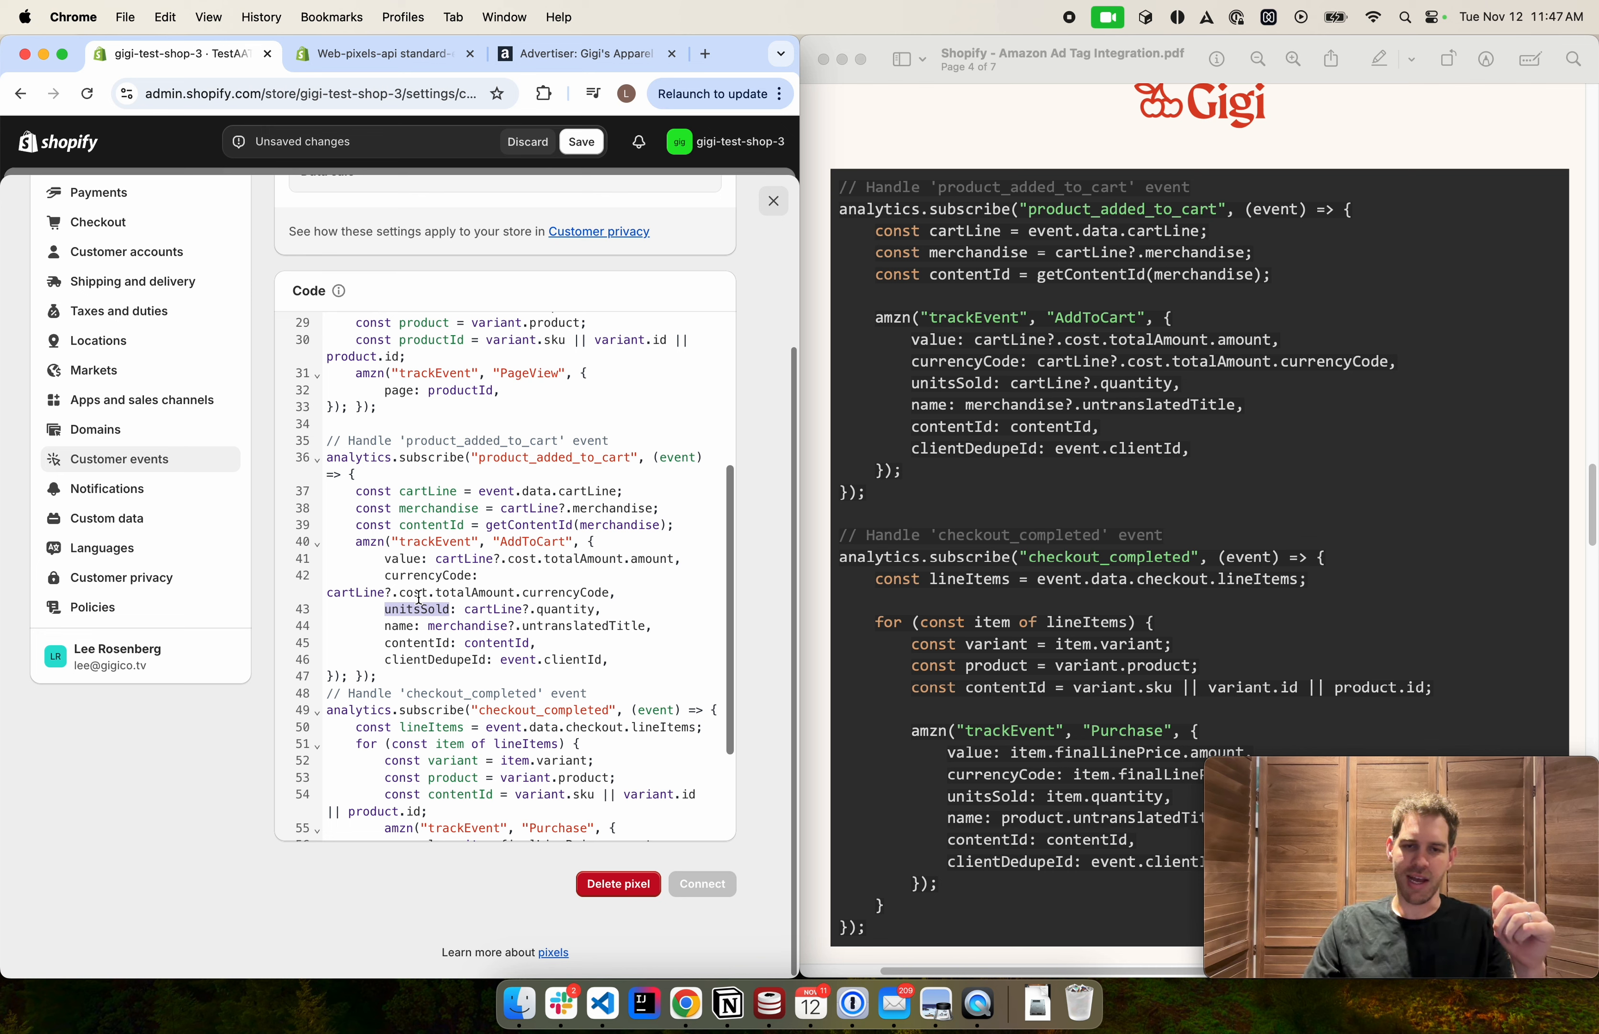
pyautogui.doubleClick(401, 626)
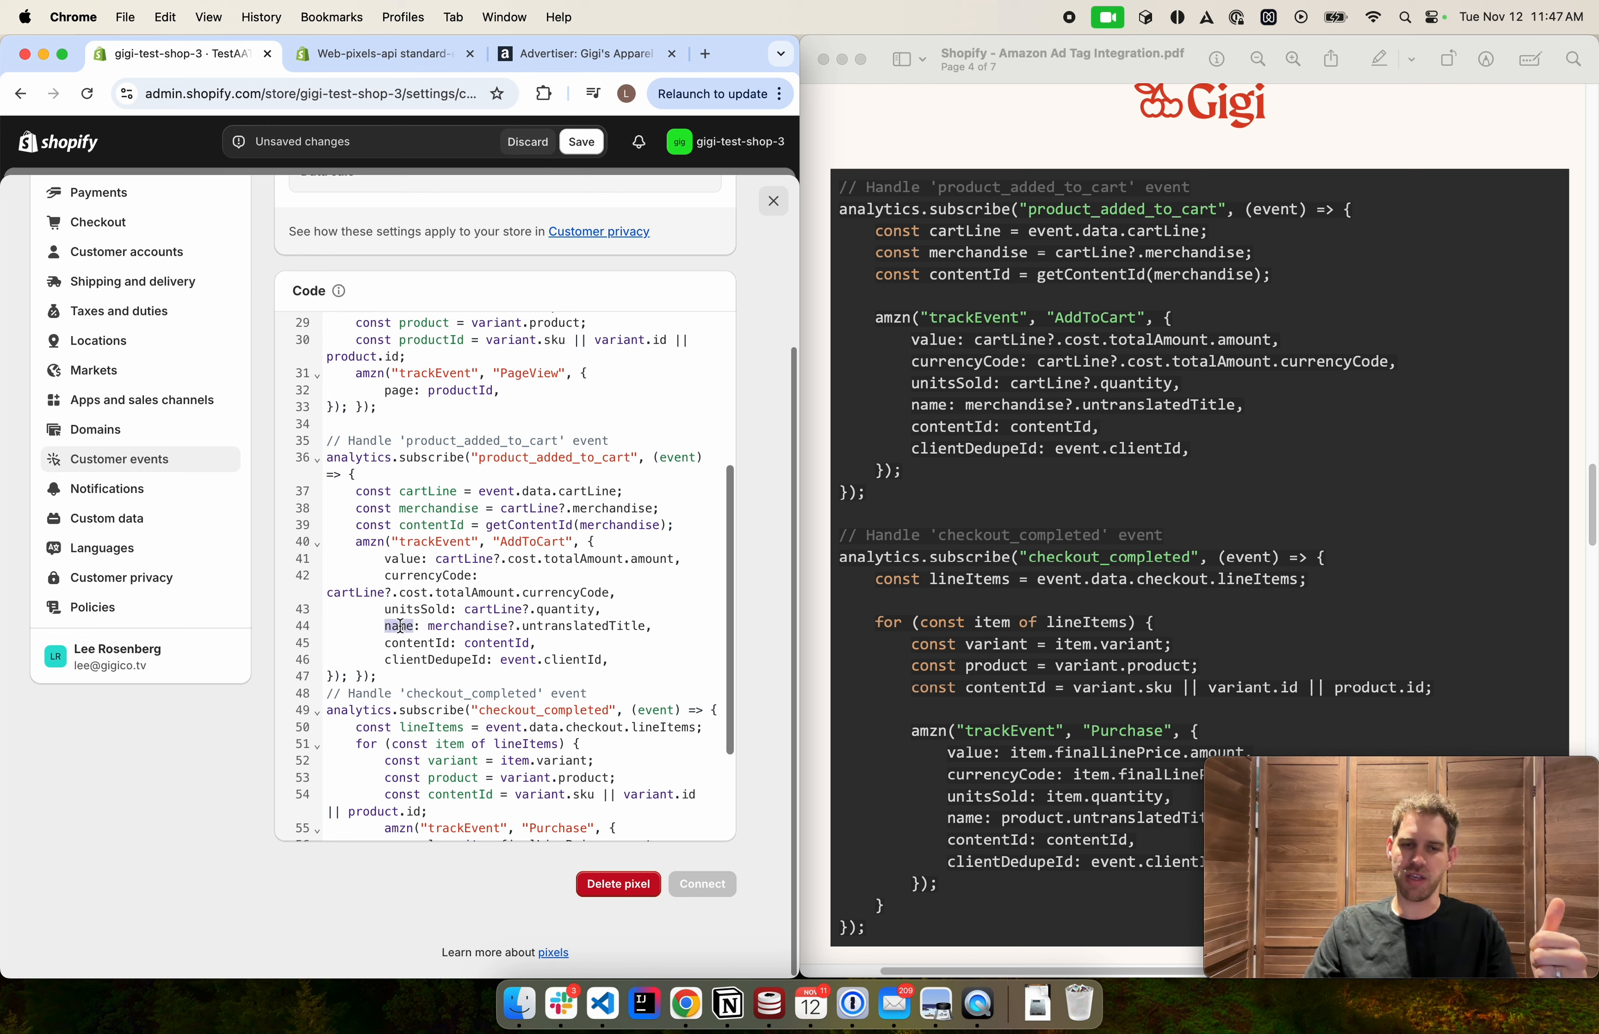
pyautogui.doubleClick(405, 643)
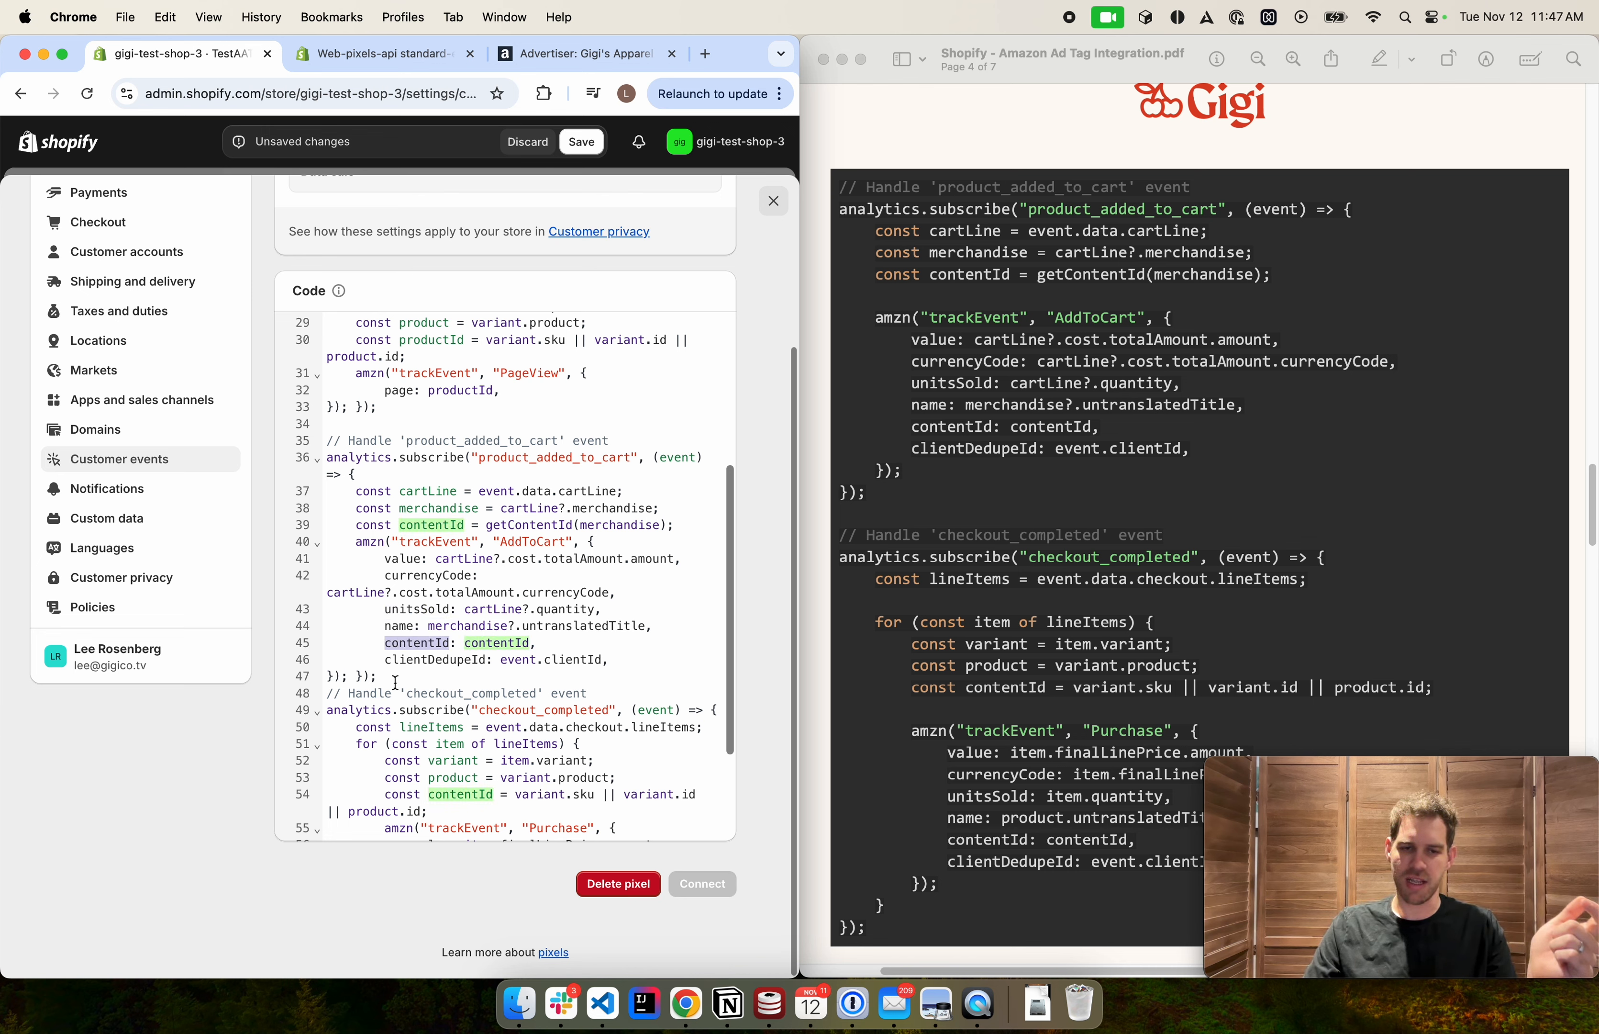
pyautogui.doubleClick(581, 661)
pyautogui.doubleClick(455, 661)
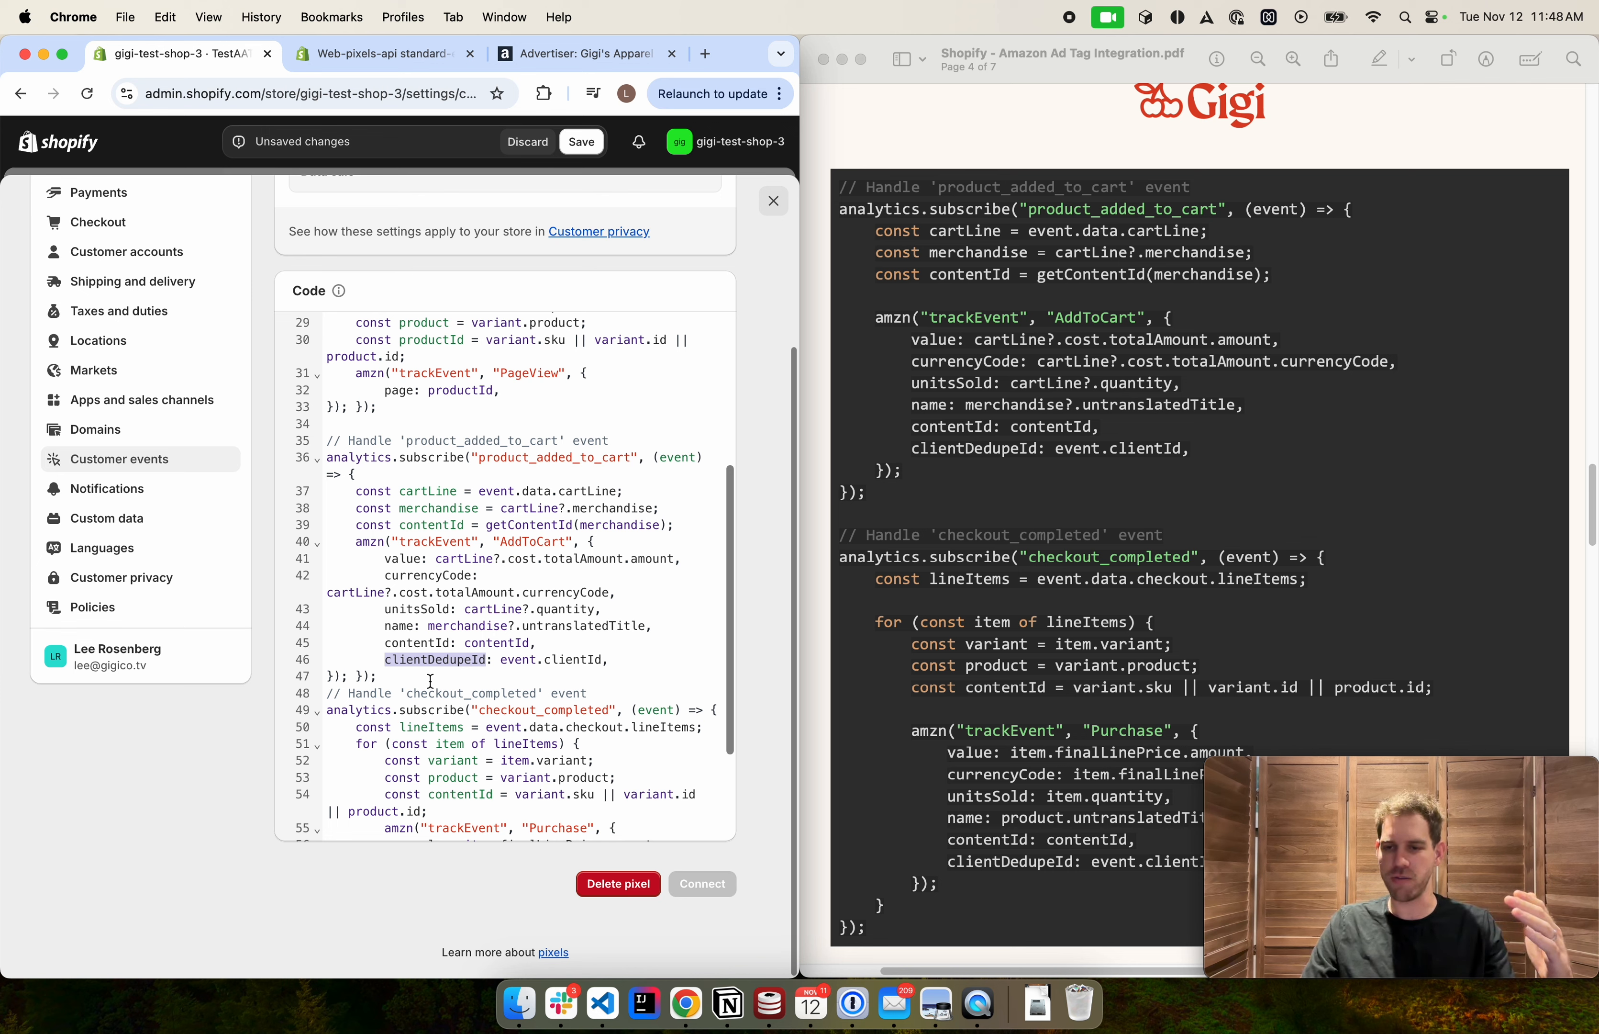
pyautogui.click(431, 678)
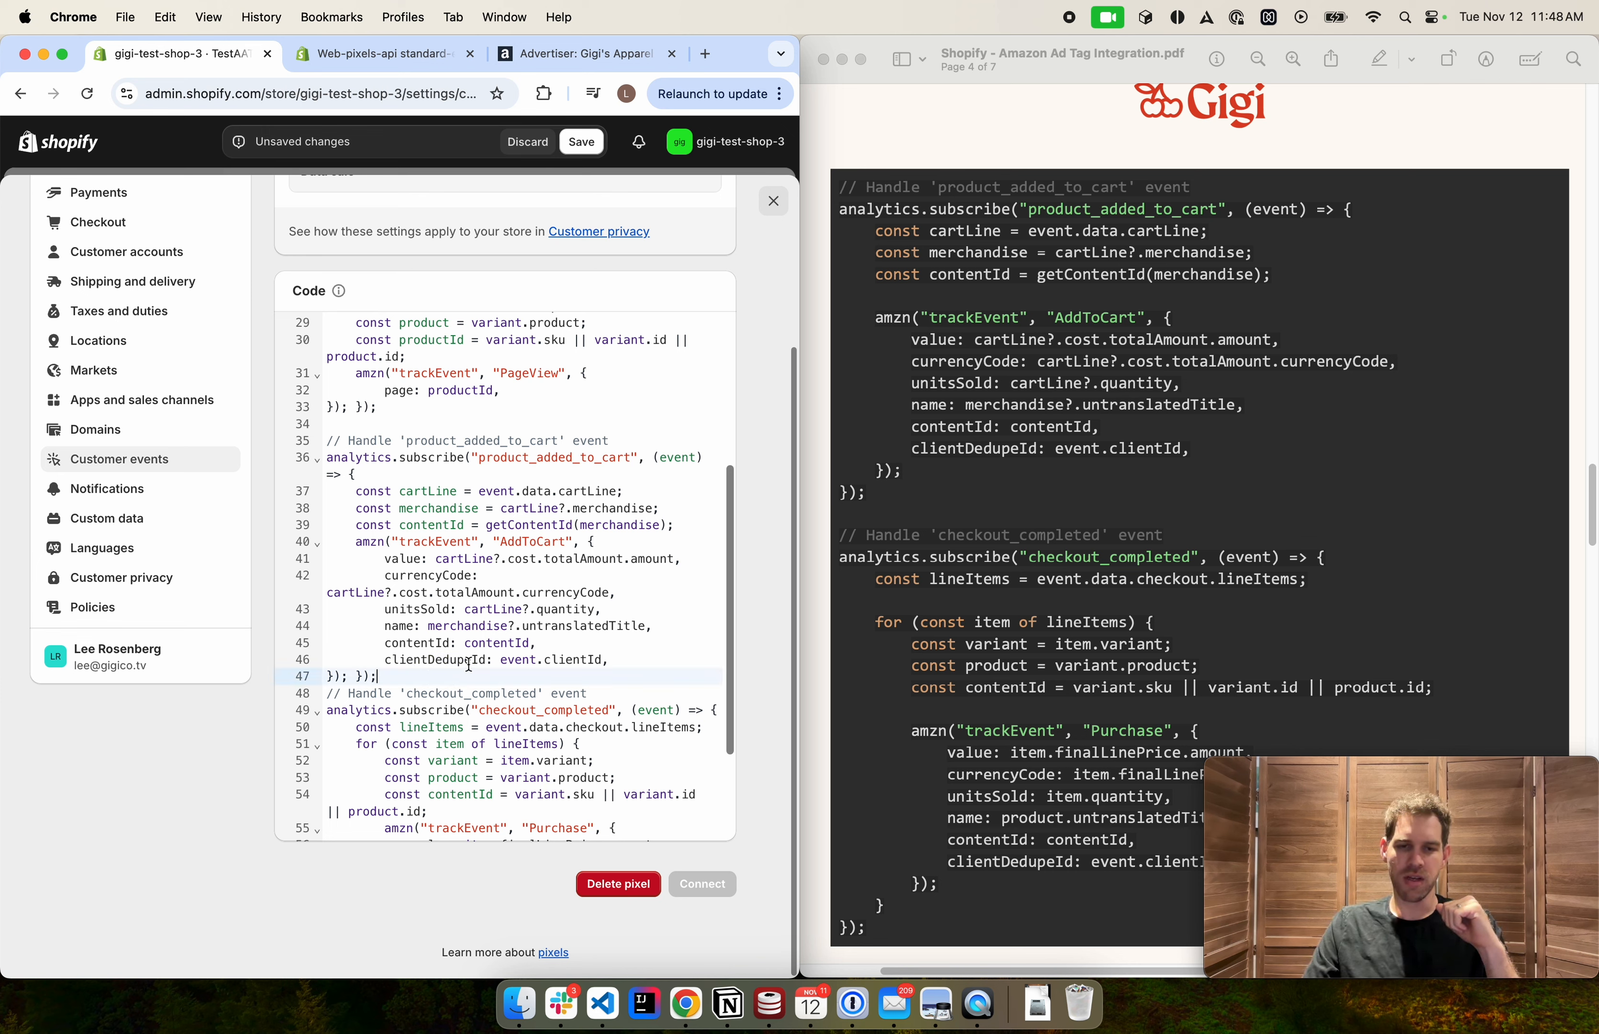
# Review the whole product_added_to_cart handler block by selecting it in the code editor
pyautogui.scroll(-1, 451, 666)
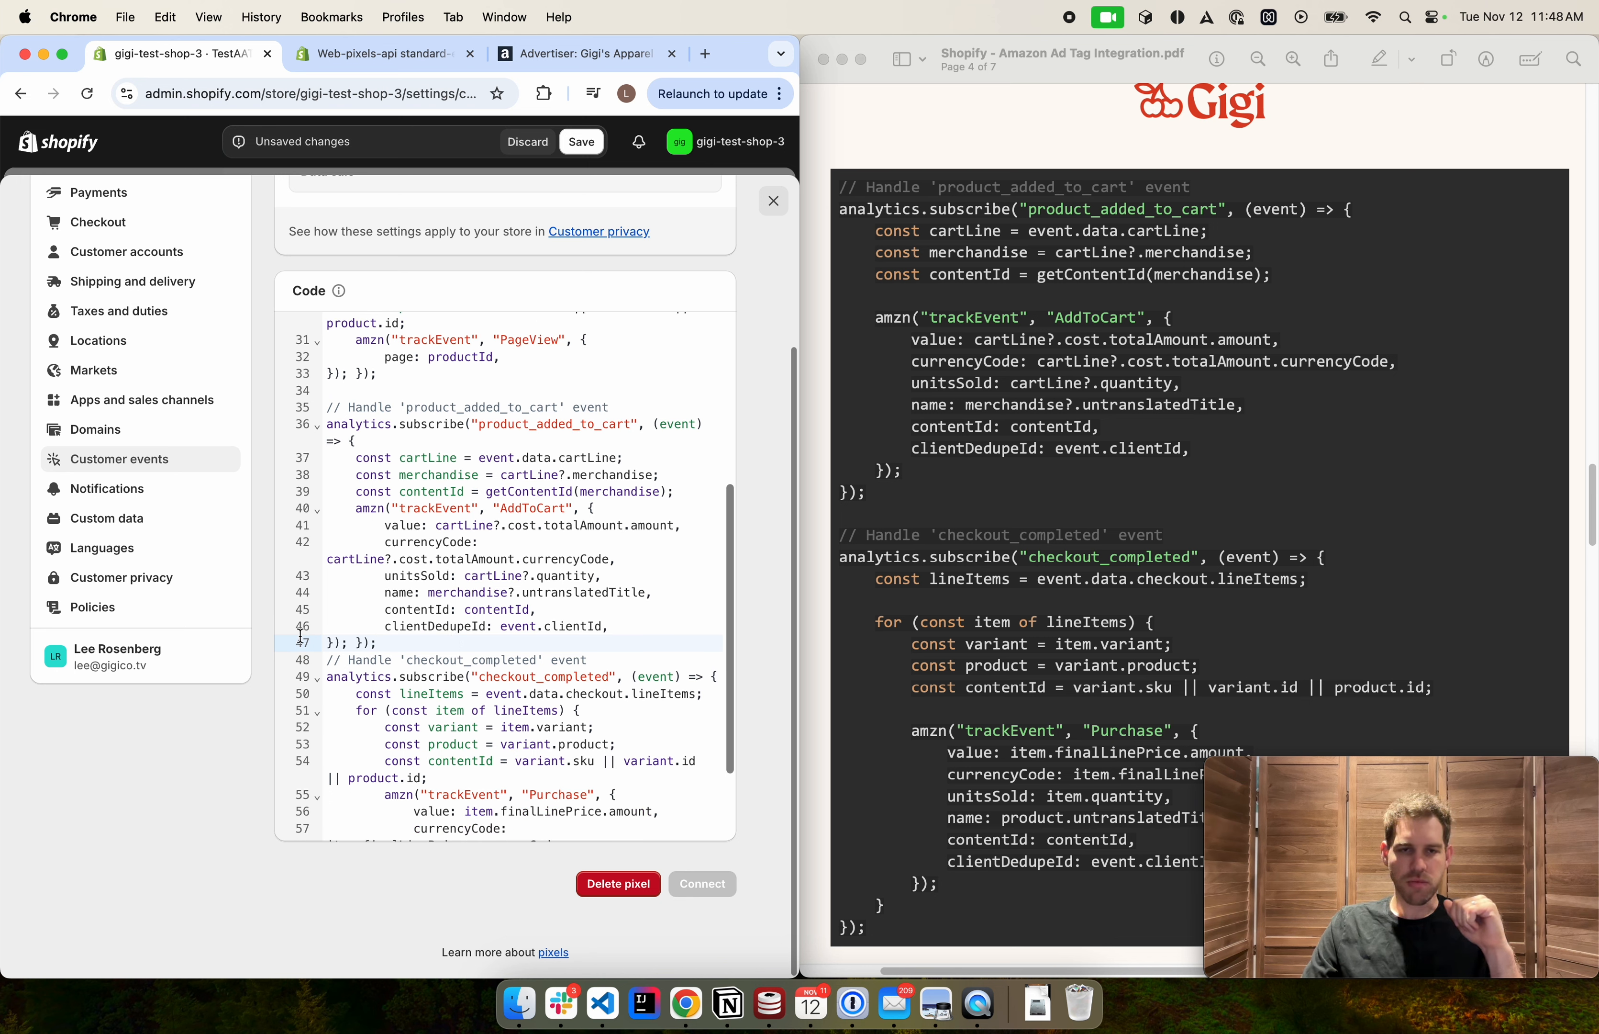
pyautogui.moveTo(355, 457); pyautogui.dragTo(509, 636)
pyautogui.click(509, 636)
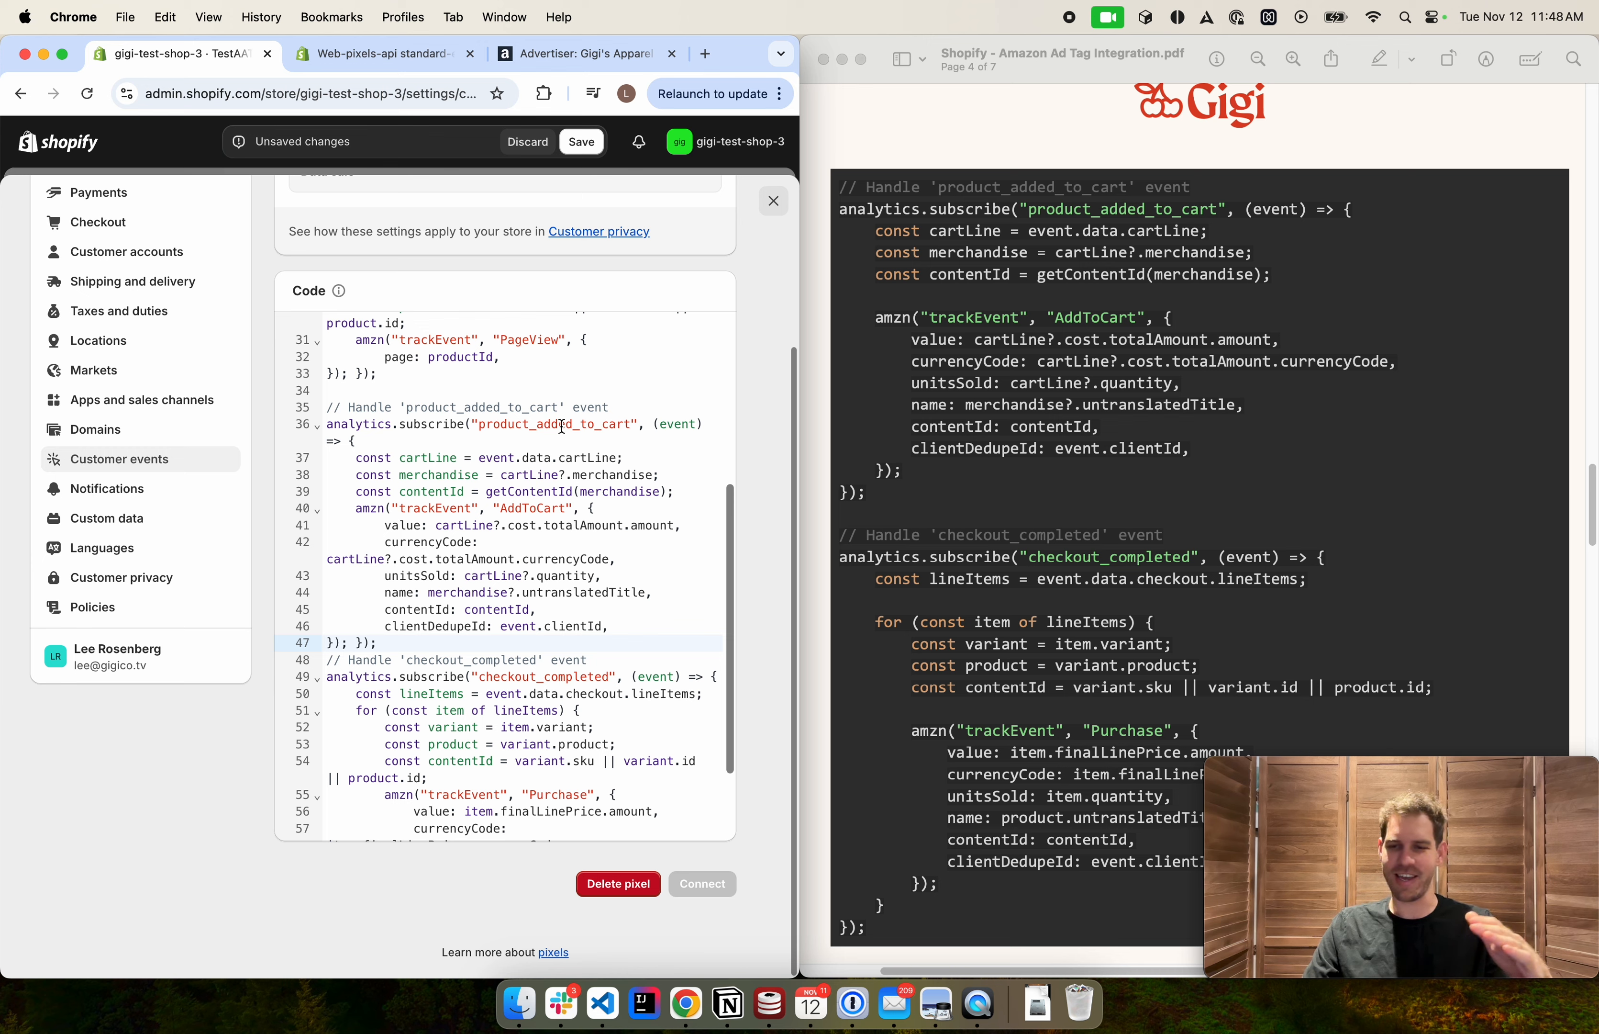
pyautogui.doubleClick(541, 522)
pyautogui.click(528, 560)
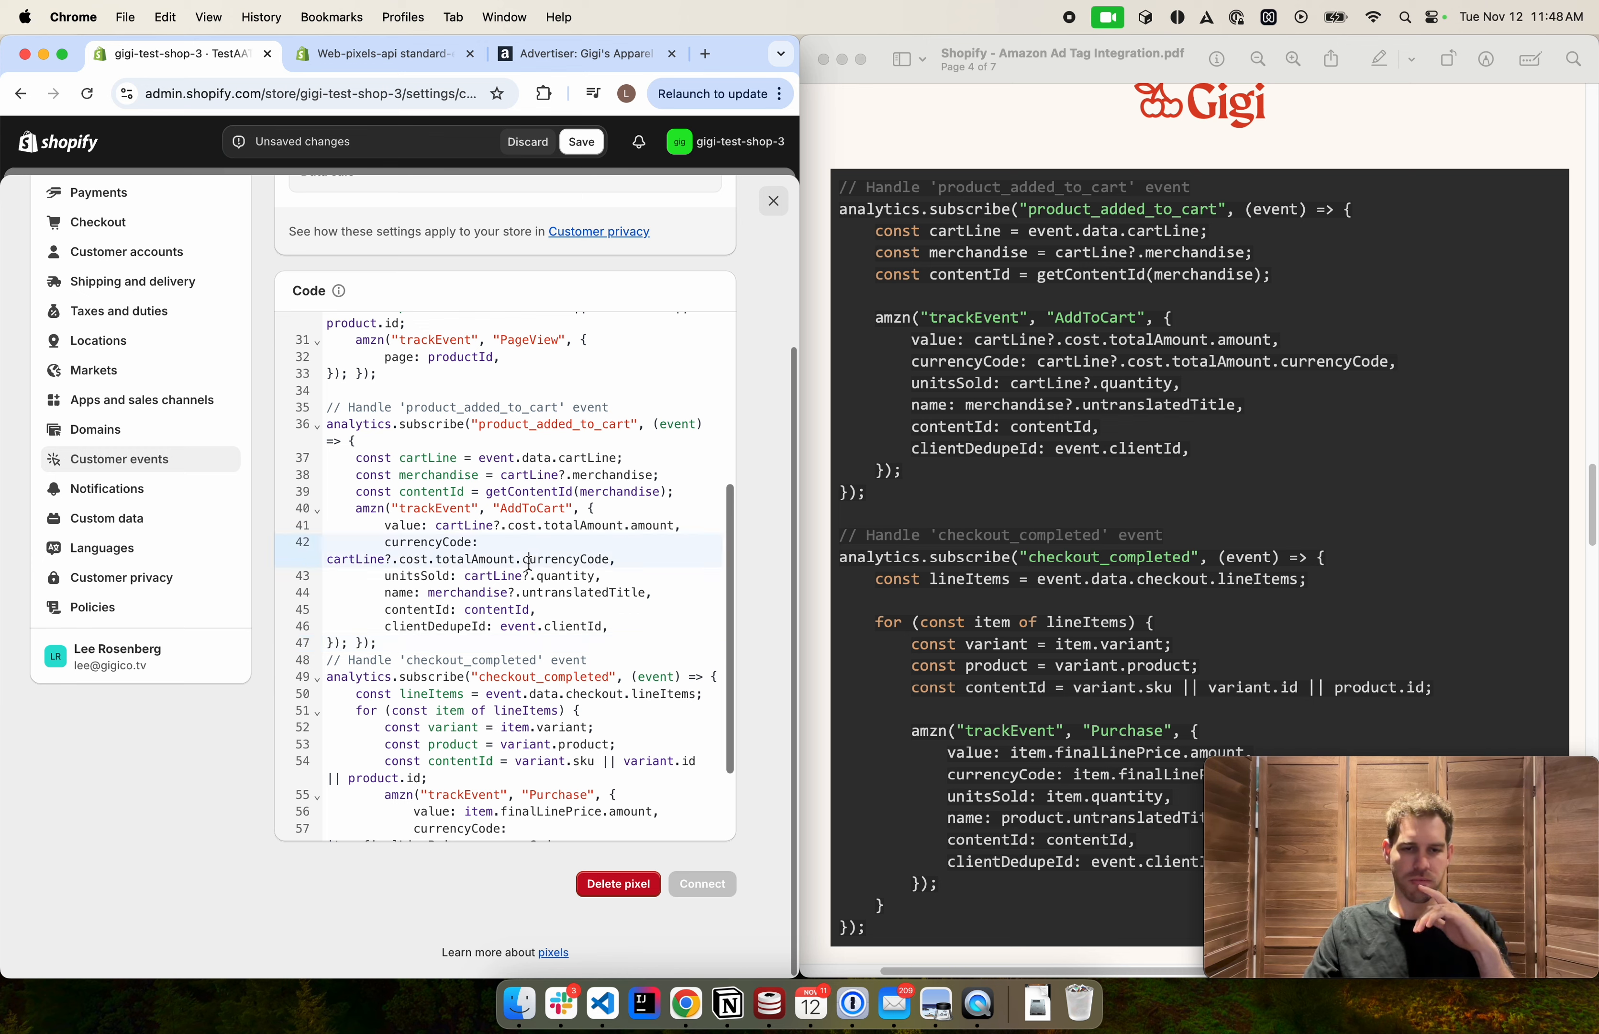
pyautogui.scroll(-1, 526, 564)
pyautogui.scroll(-4, 526, 563)
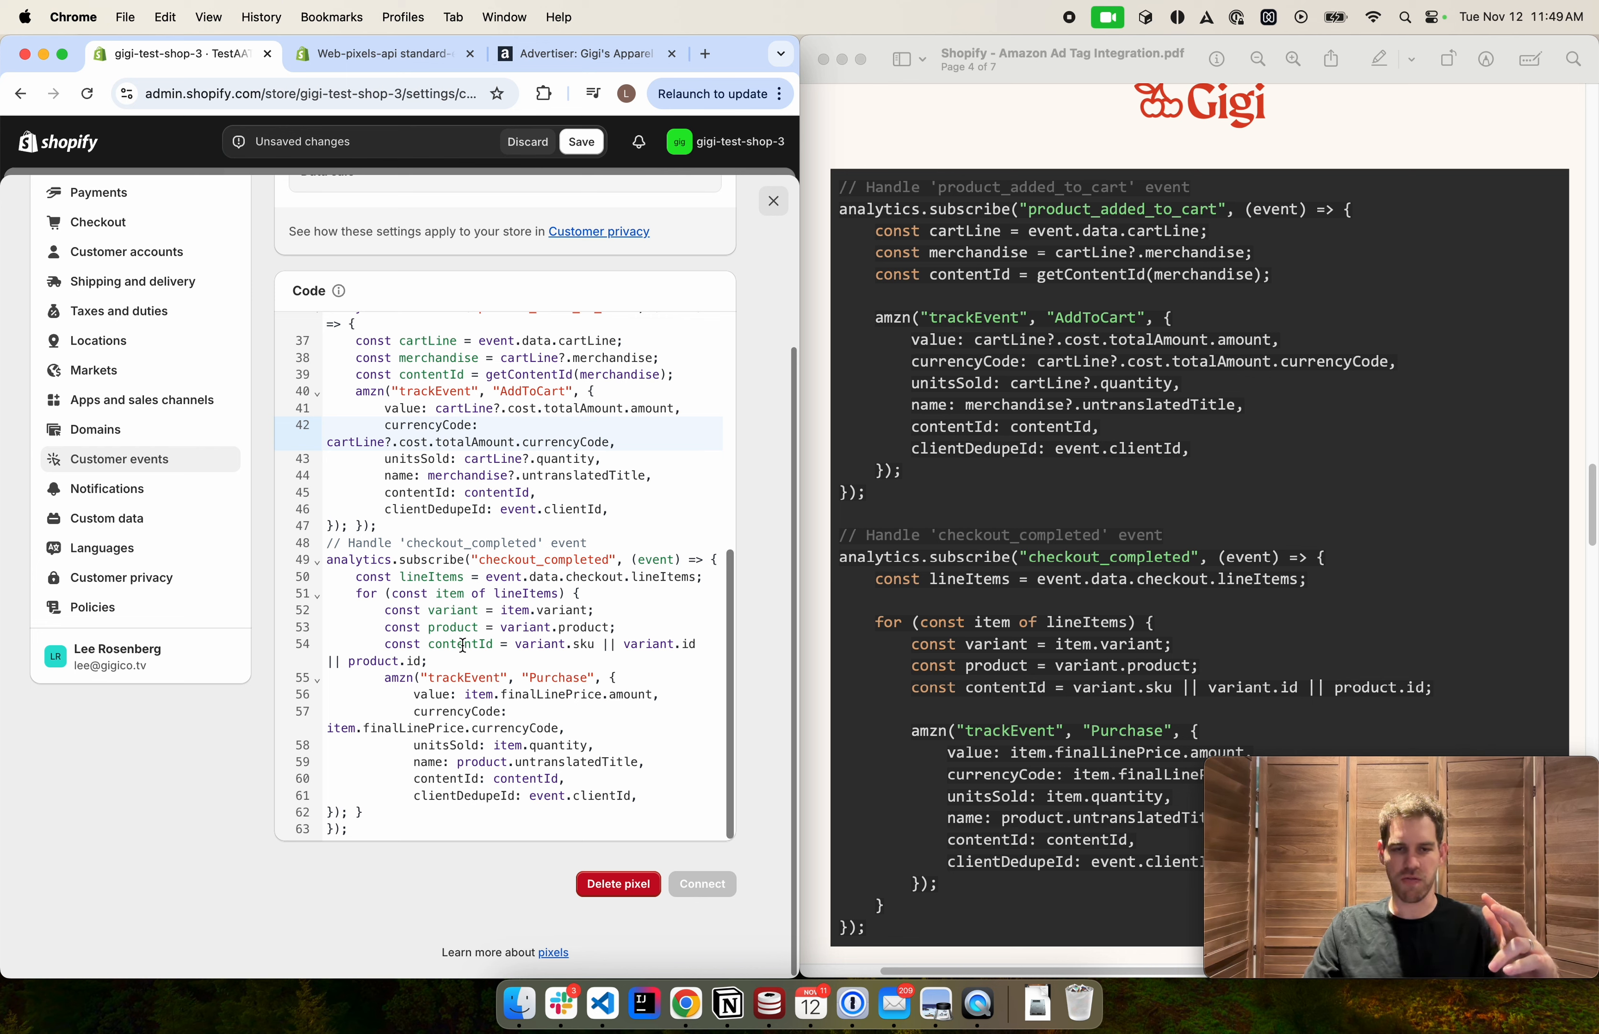
# Inspect the Purchase event and its value, unitsSold, name, contentId and clientDedupeId parameters in the checkout_completed handler
pyautogui.doubleClick(548, 678)
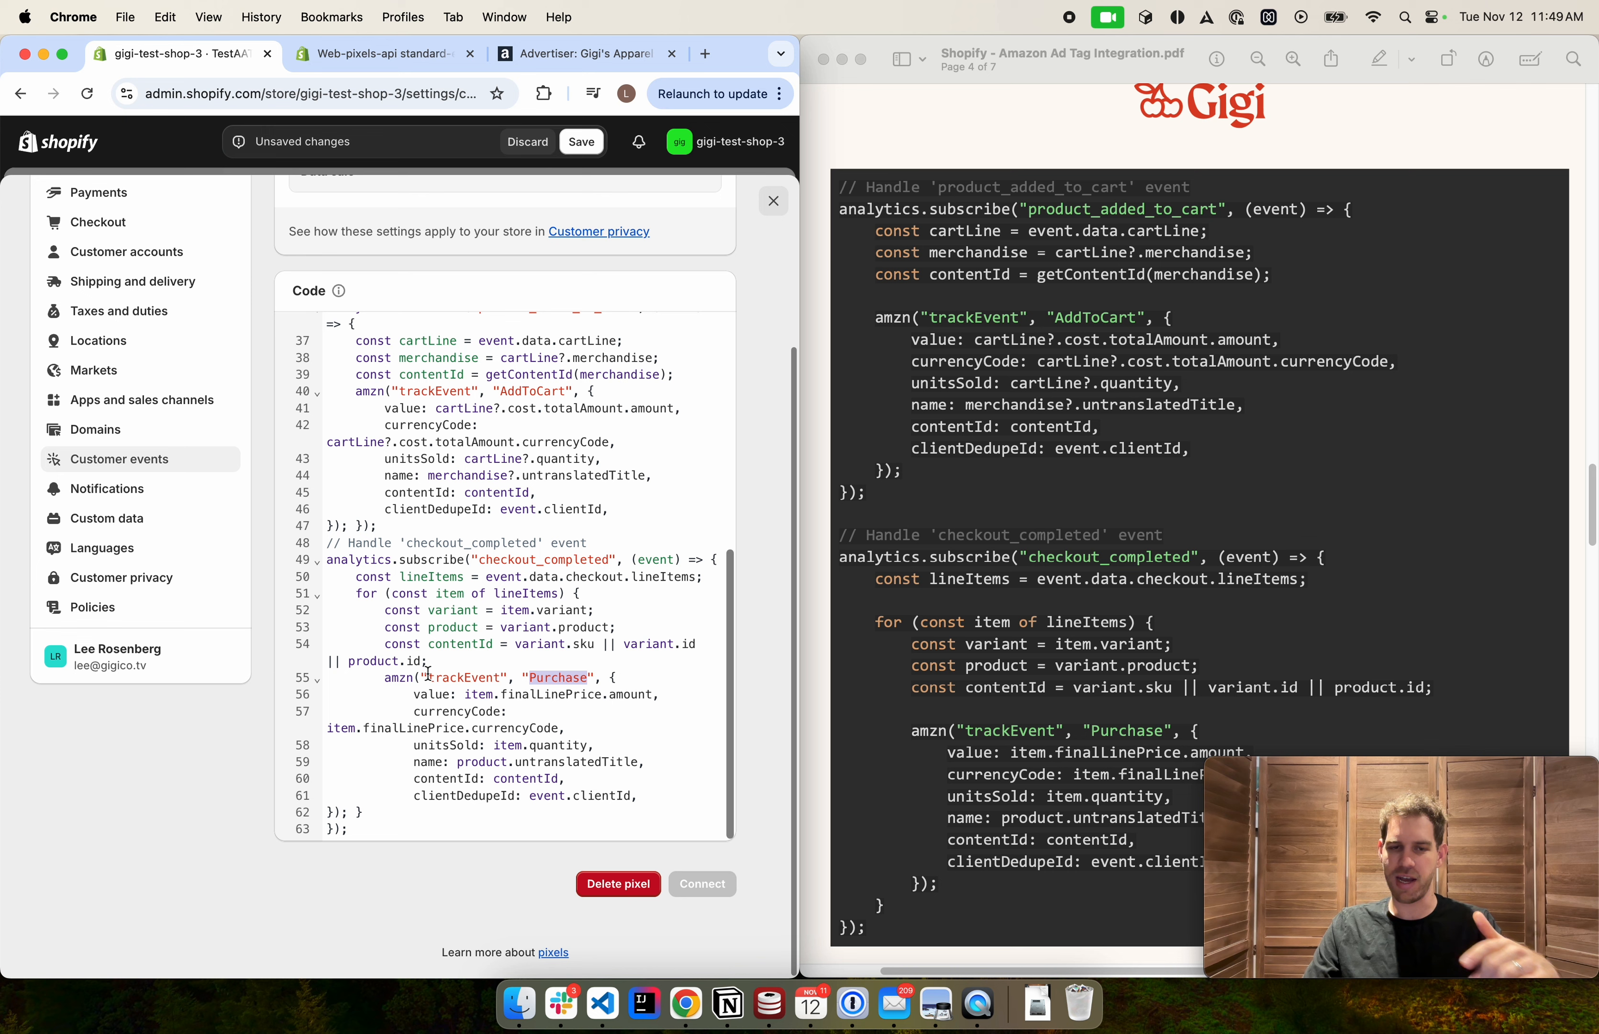
pyautogui.click(435, 696)
pyautogui.doubleClick(435, 696)
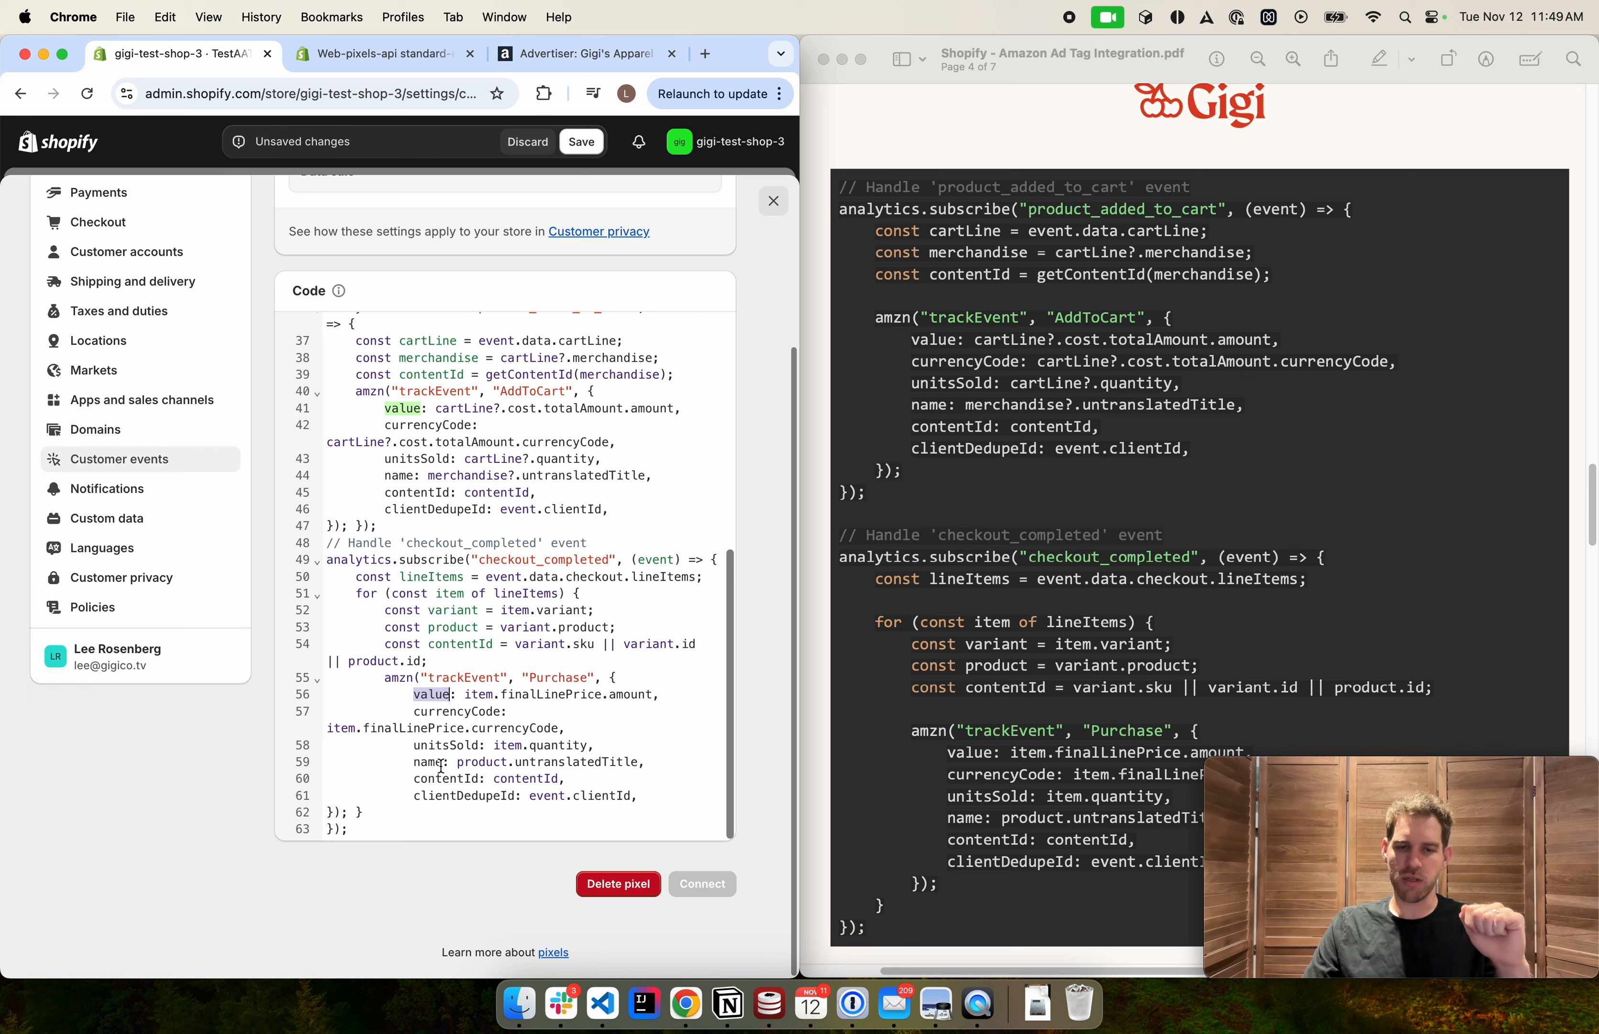
pyautogui.doubleClick(447, 744)
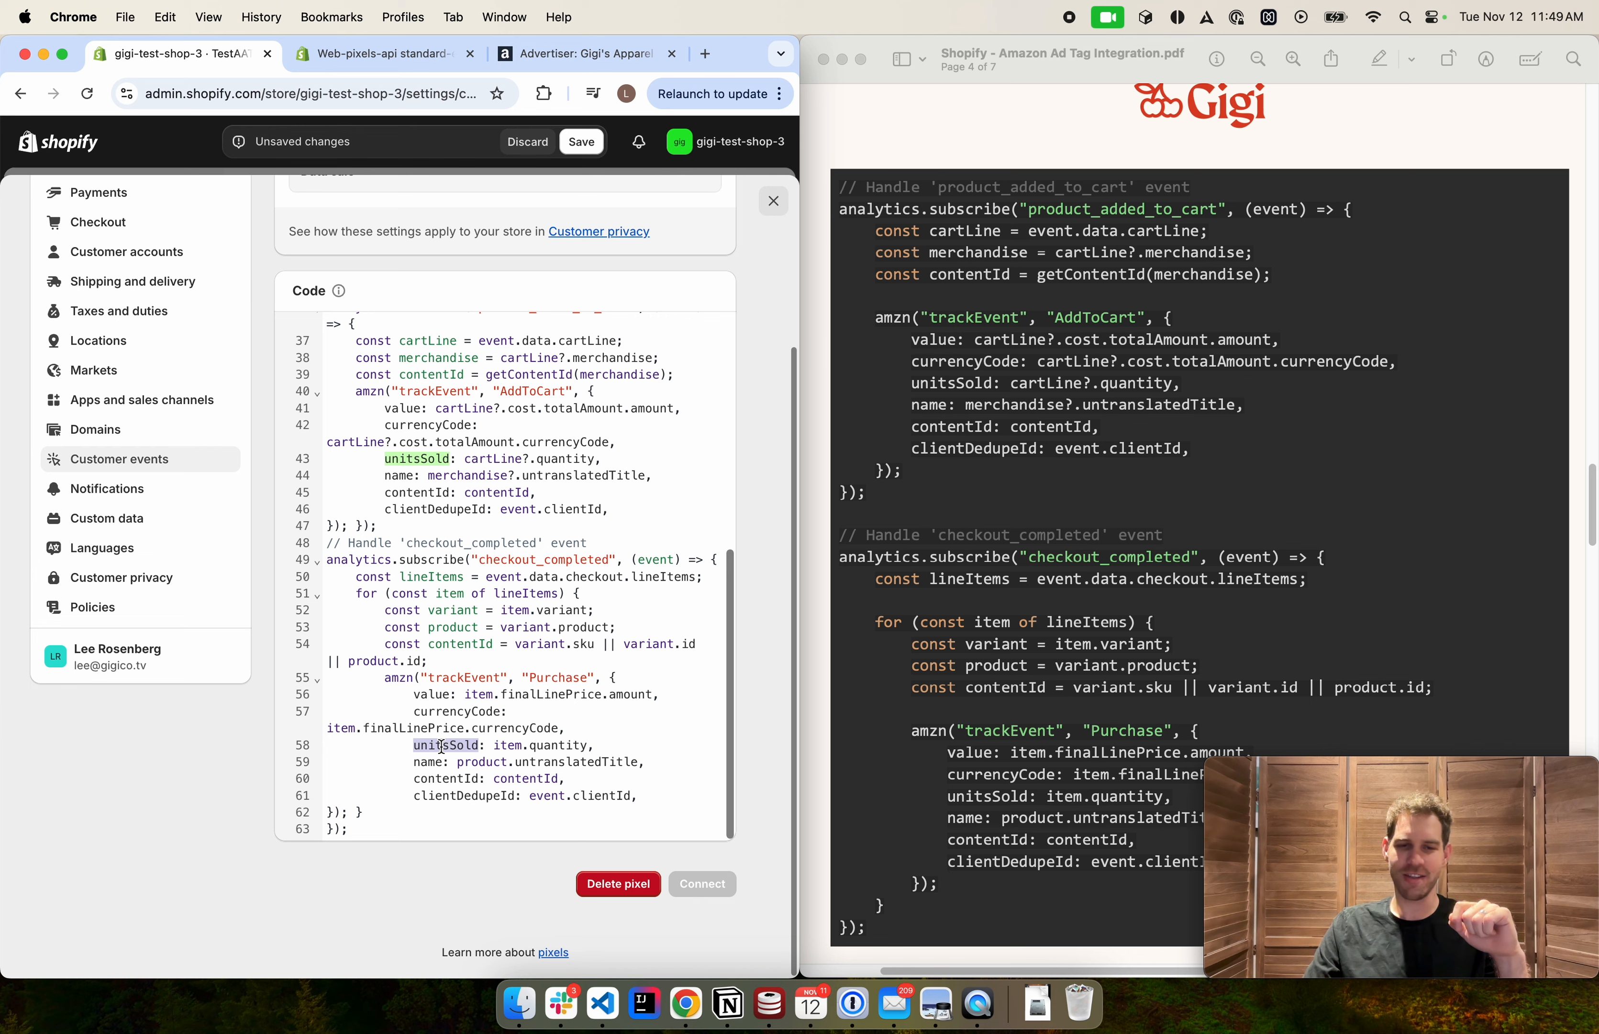
pyautogui.doubleClick(427, 761)
pyautogui.doubleClick(426, 778)
pyautogui.doubleClick(426, 796)
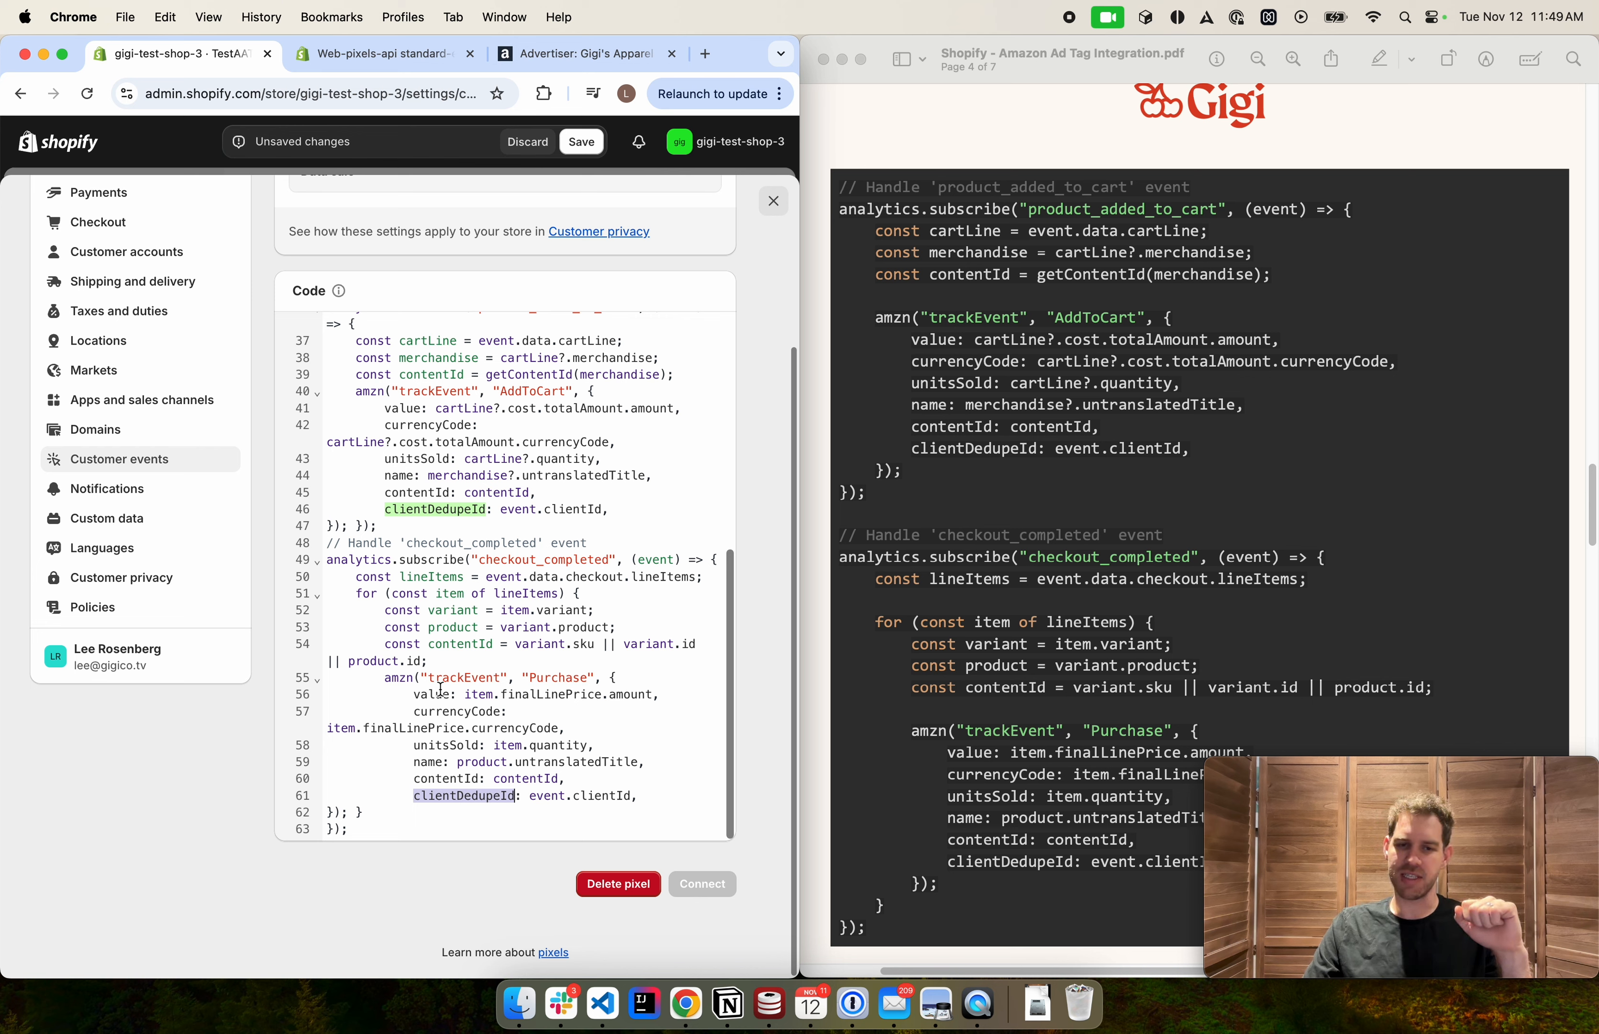
pyautogui.click(474, 746)
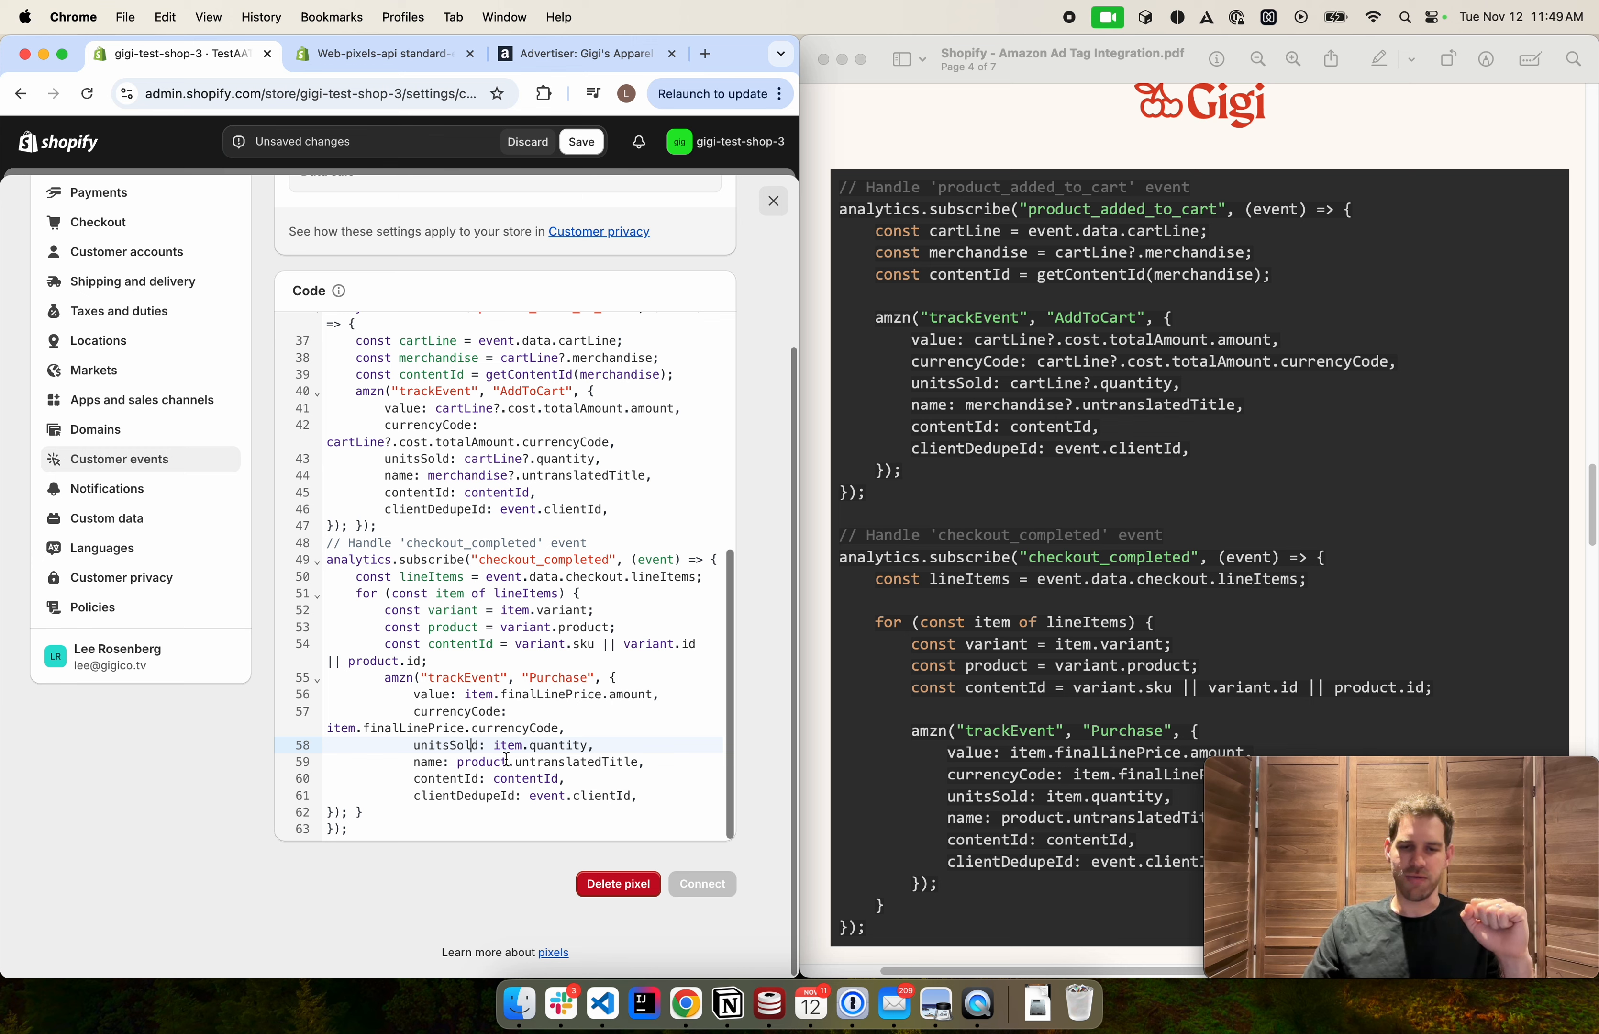
# Save the custom pixel code
pyautogui.scroll(1, 506, 759)
pyautogui.scroll(-1, 506, 759)
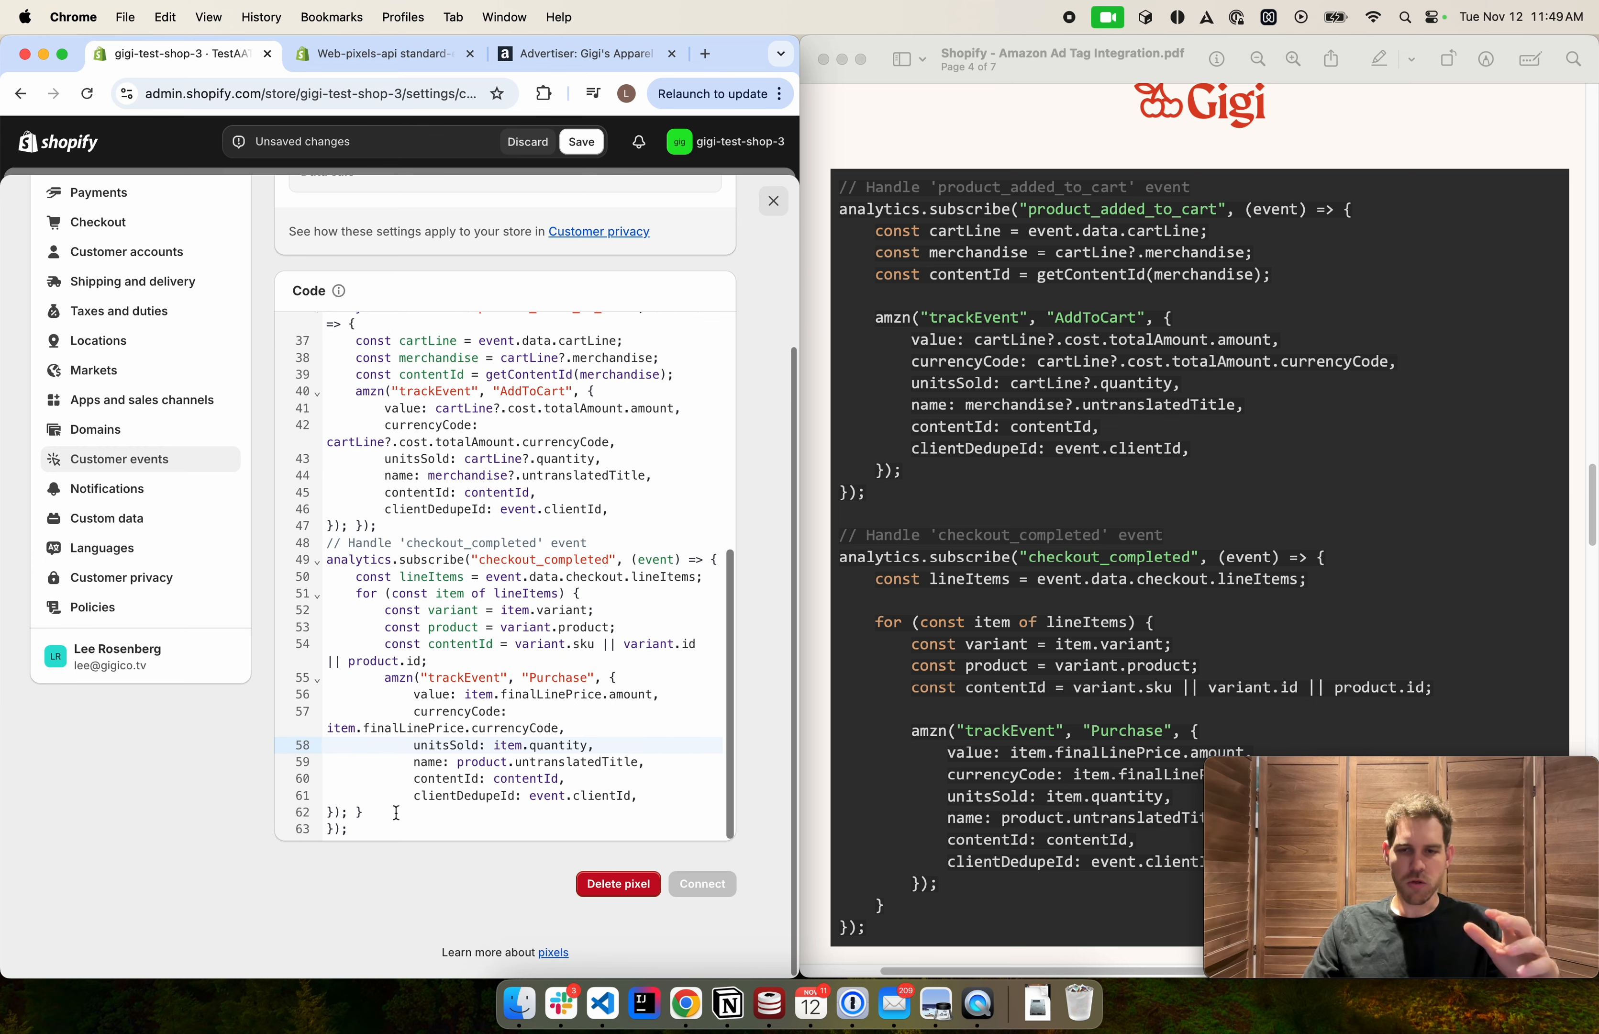
pyautogui.scroll(8, 439, 717)
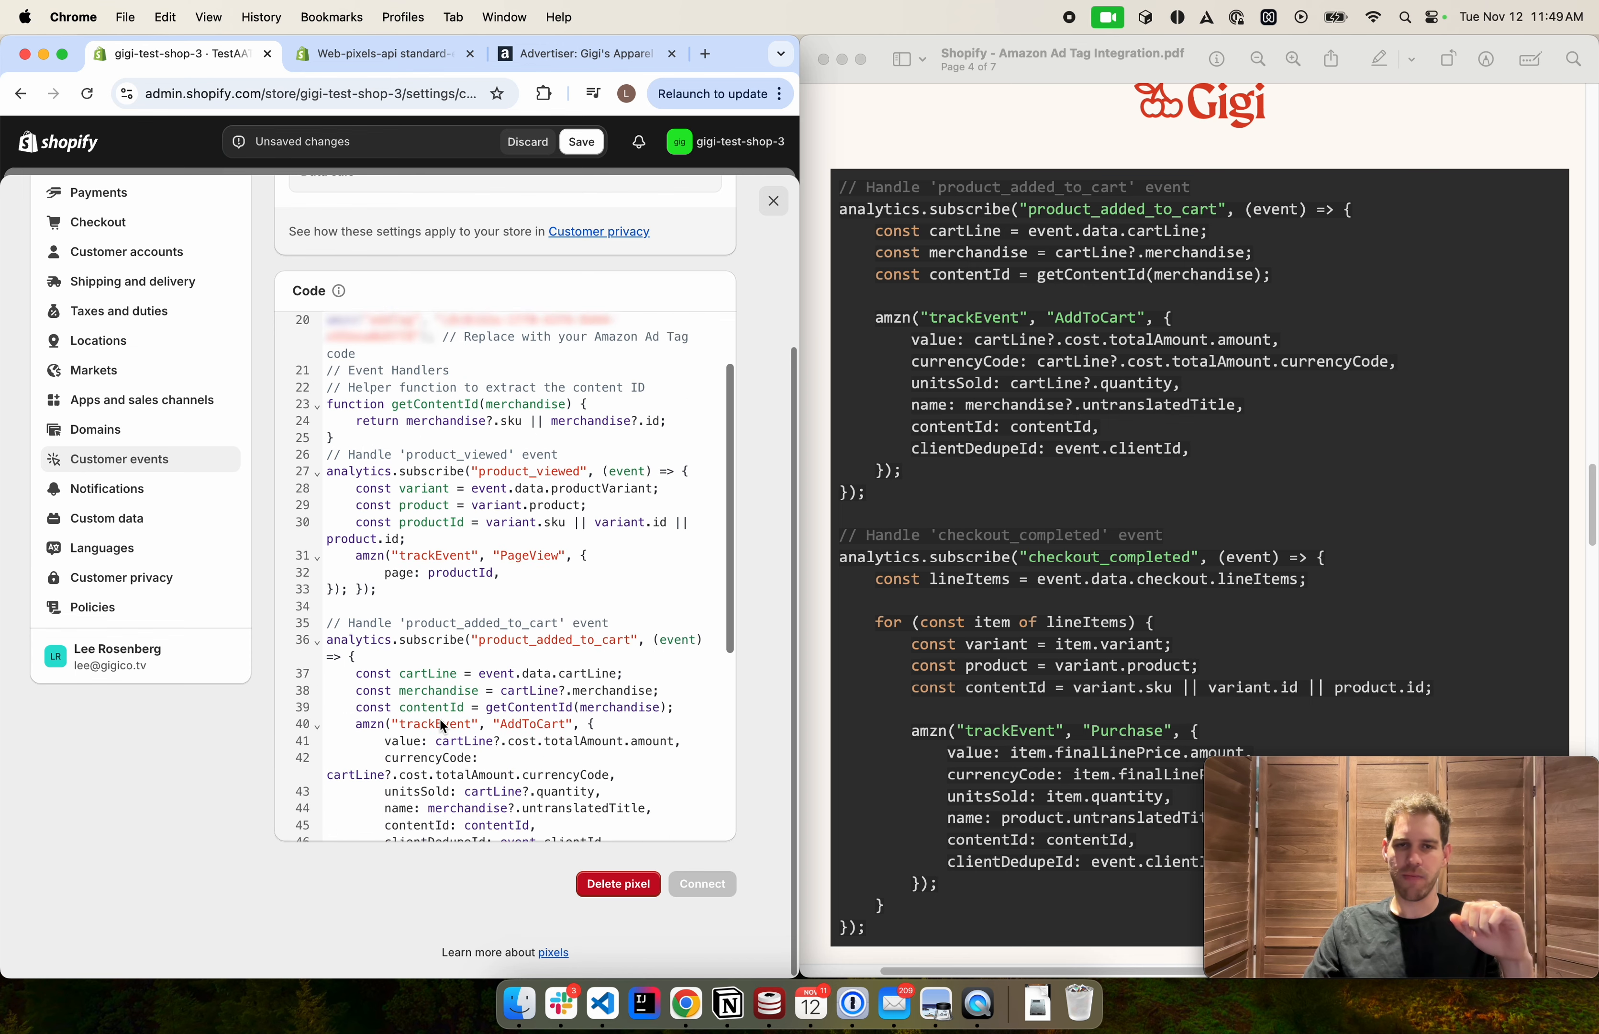
pyautogui.scroll(5, 461, 561)
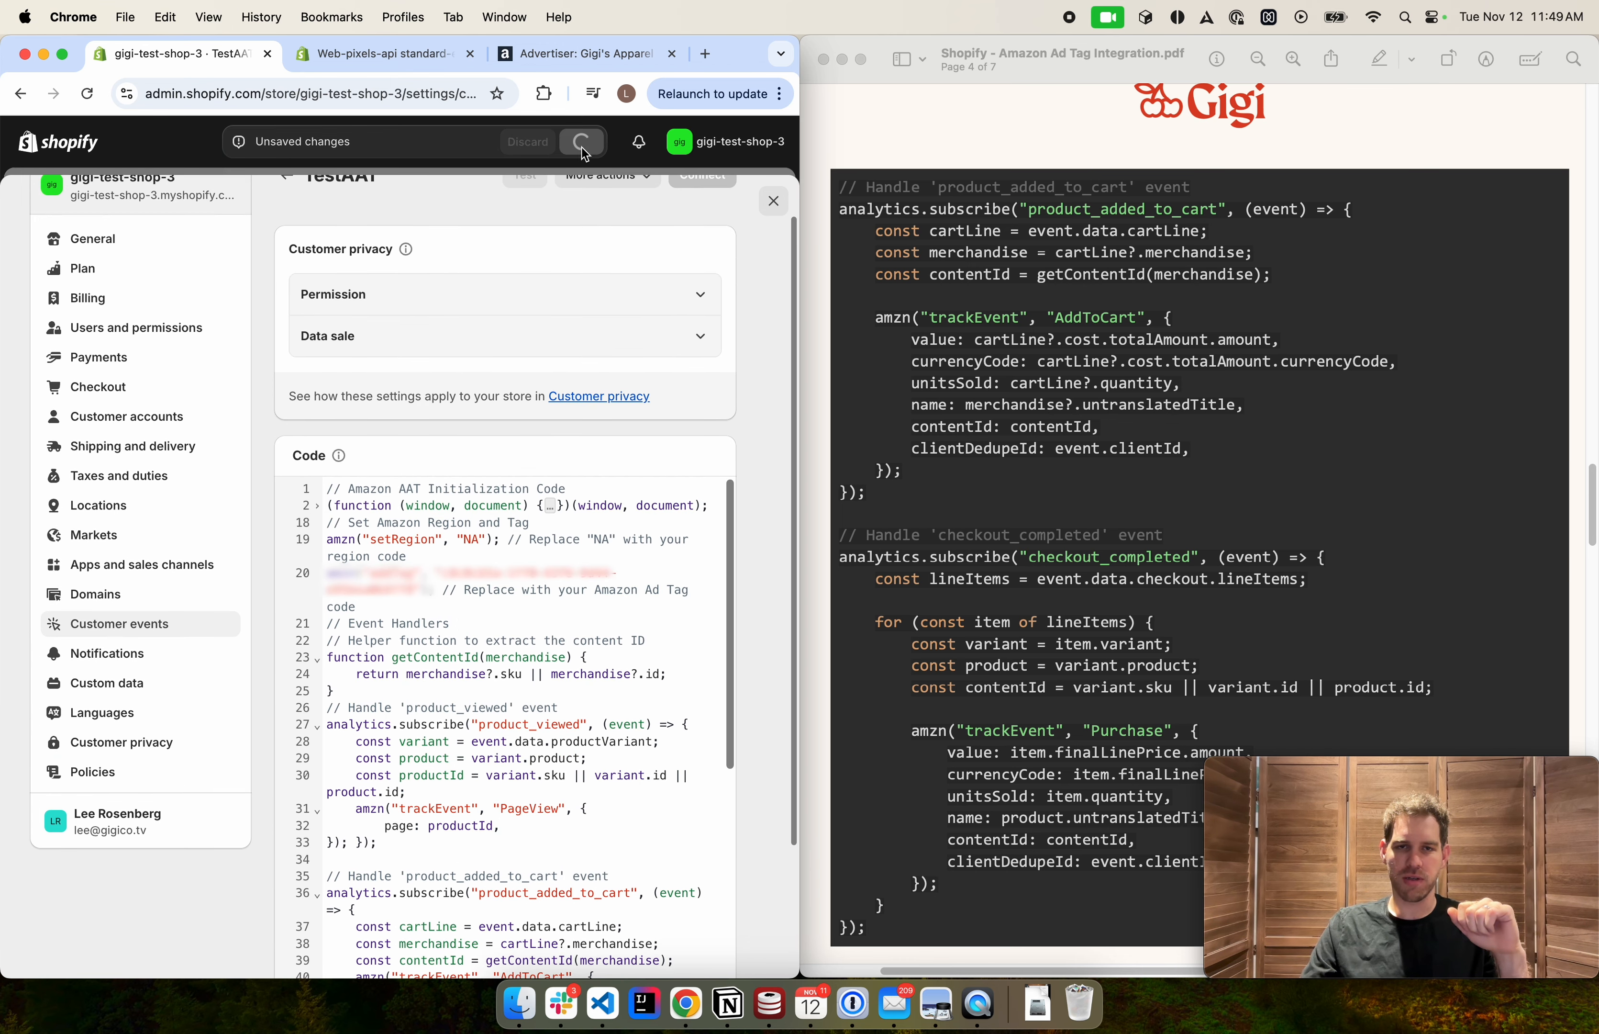
pyautogui.scroll(2, 480, 231)
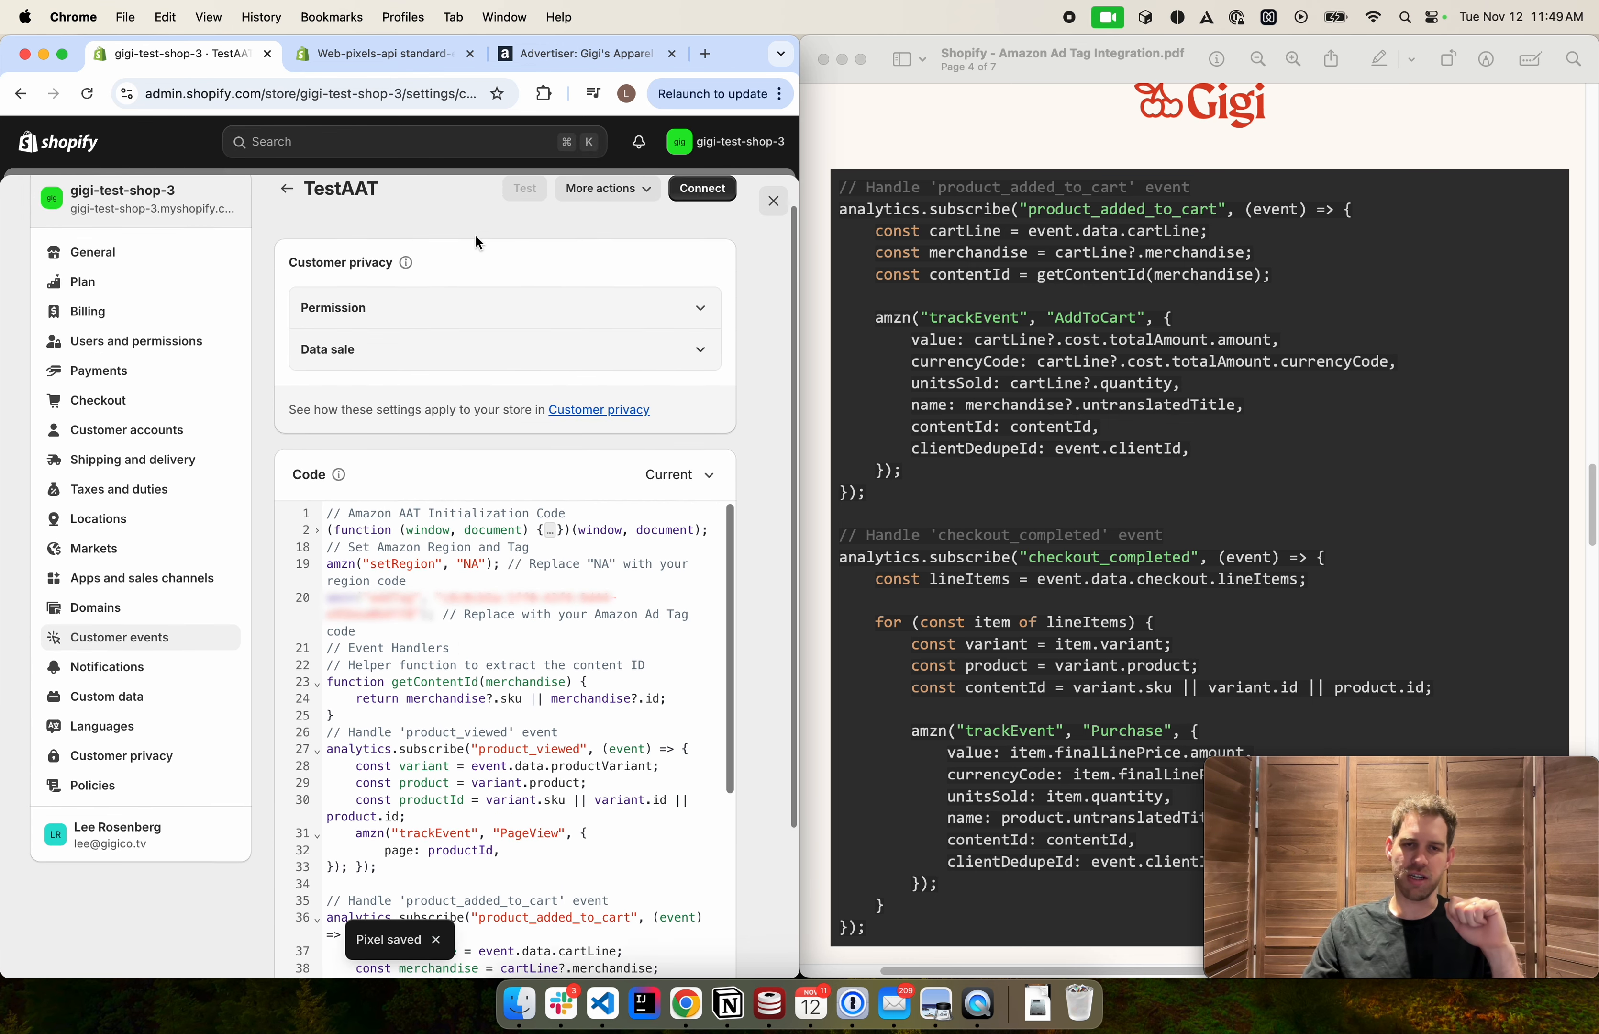
# Connect the TestAAT pixel to gigi-test-shop-3 and confirm the connection
pyautogui.click(701, 229)
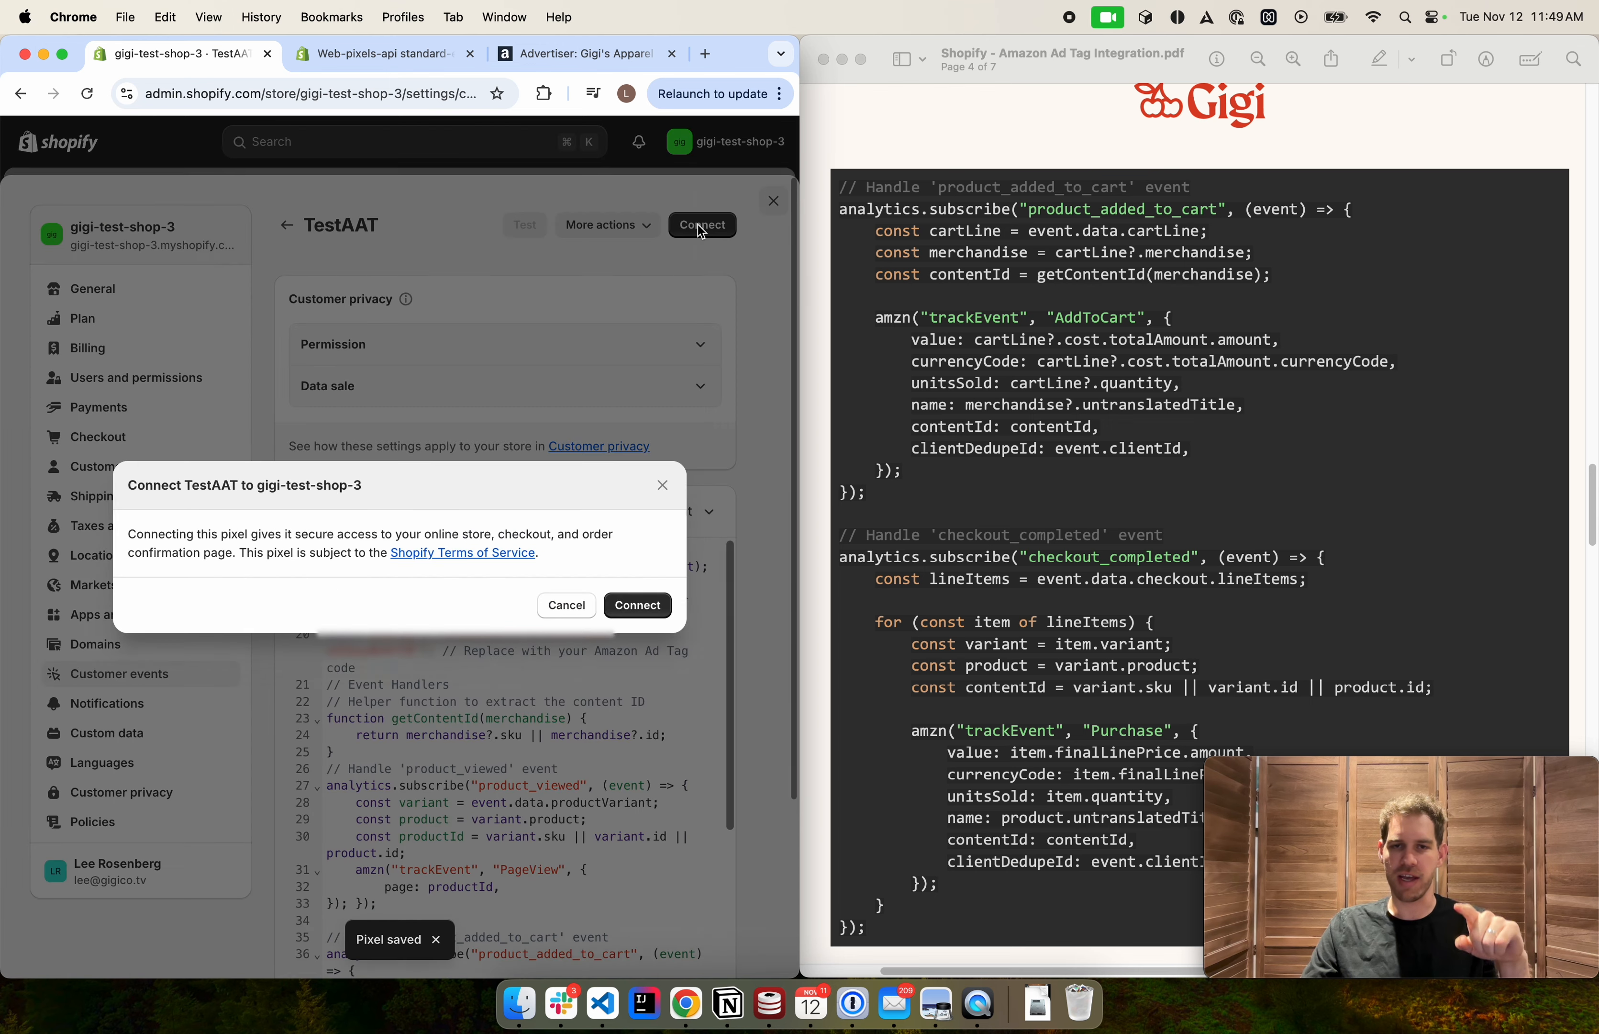
pyautogui.click(650, 598)
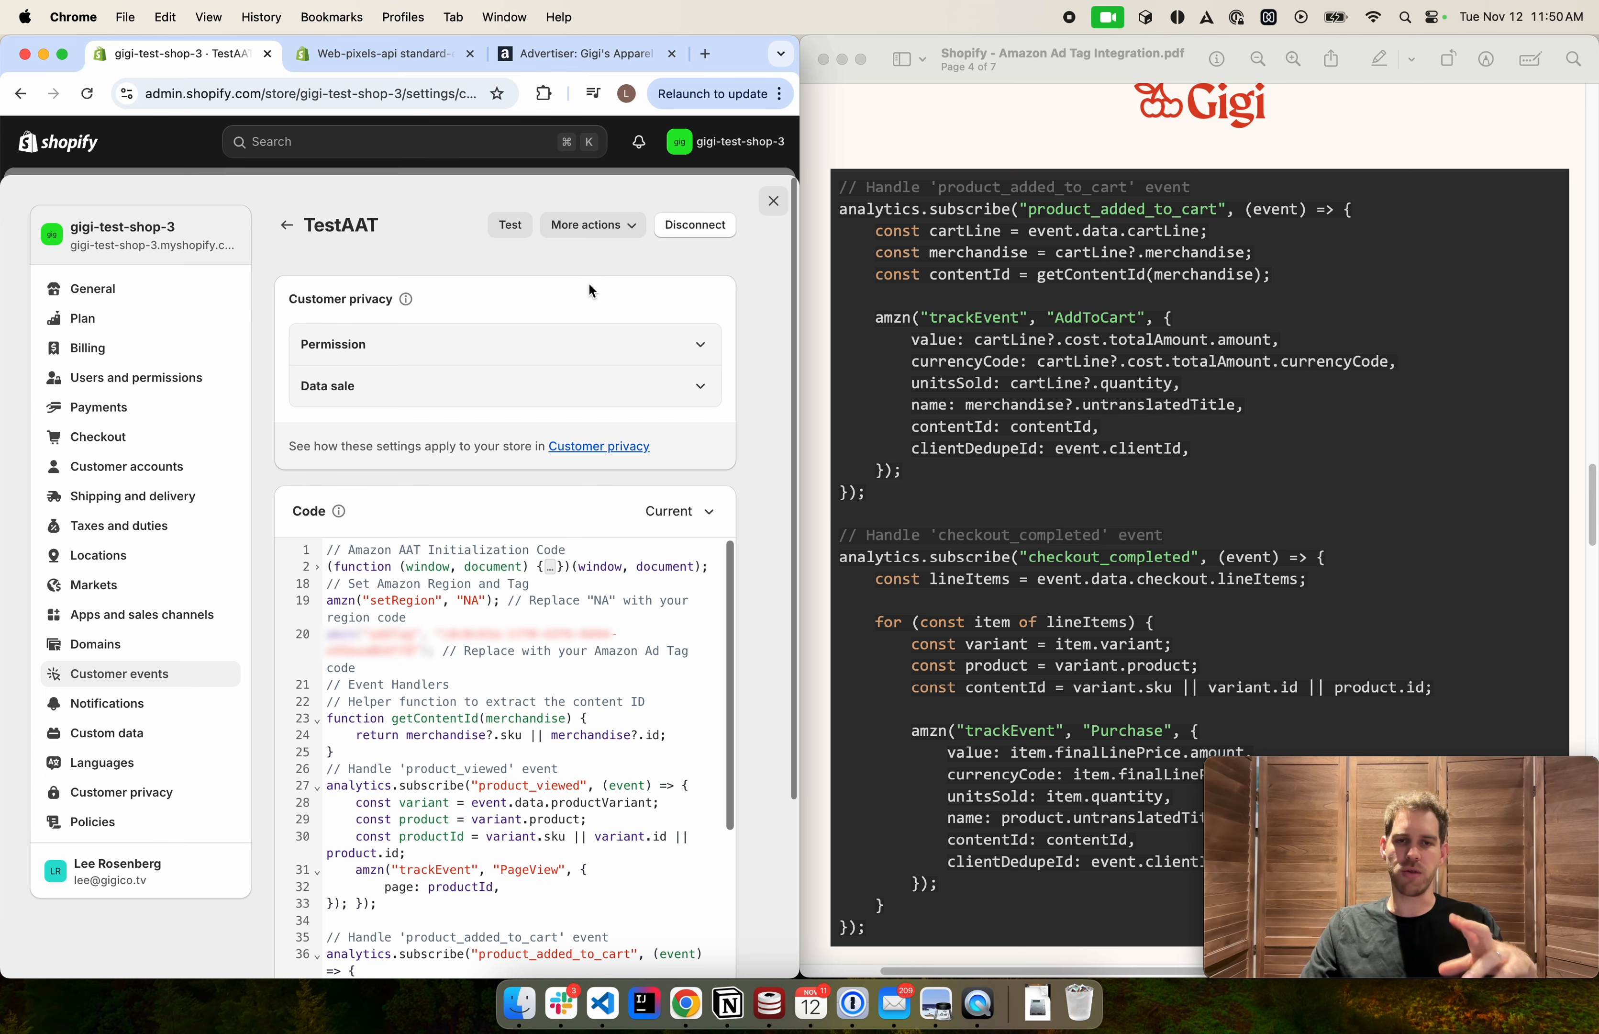
# Test the pixel on the storefront and close the Web-pixels documentation and advertiser tabs
pyautogui.click(505, 232)
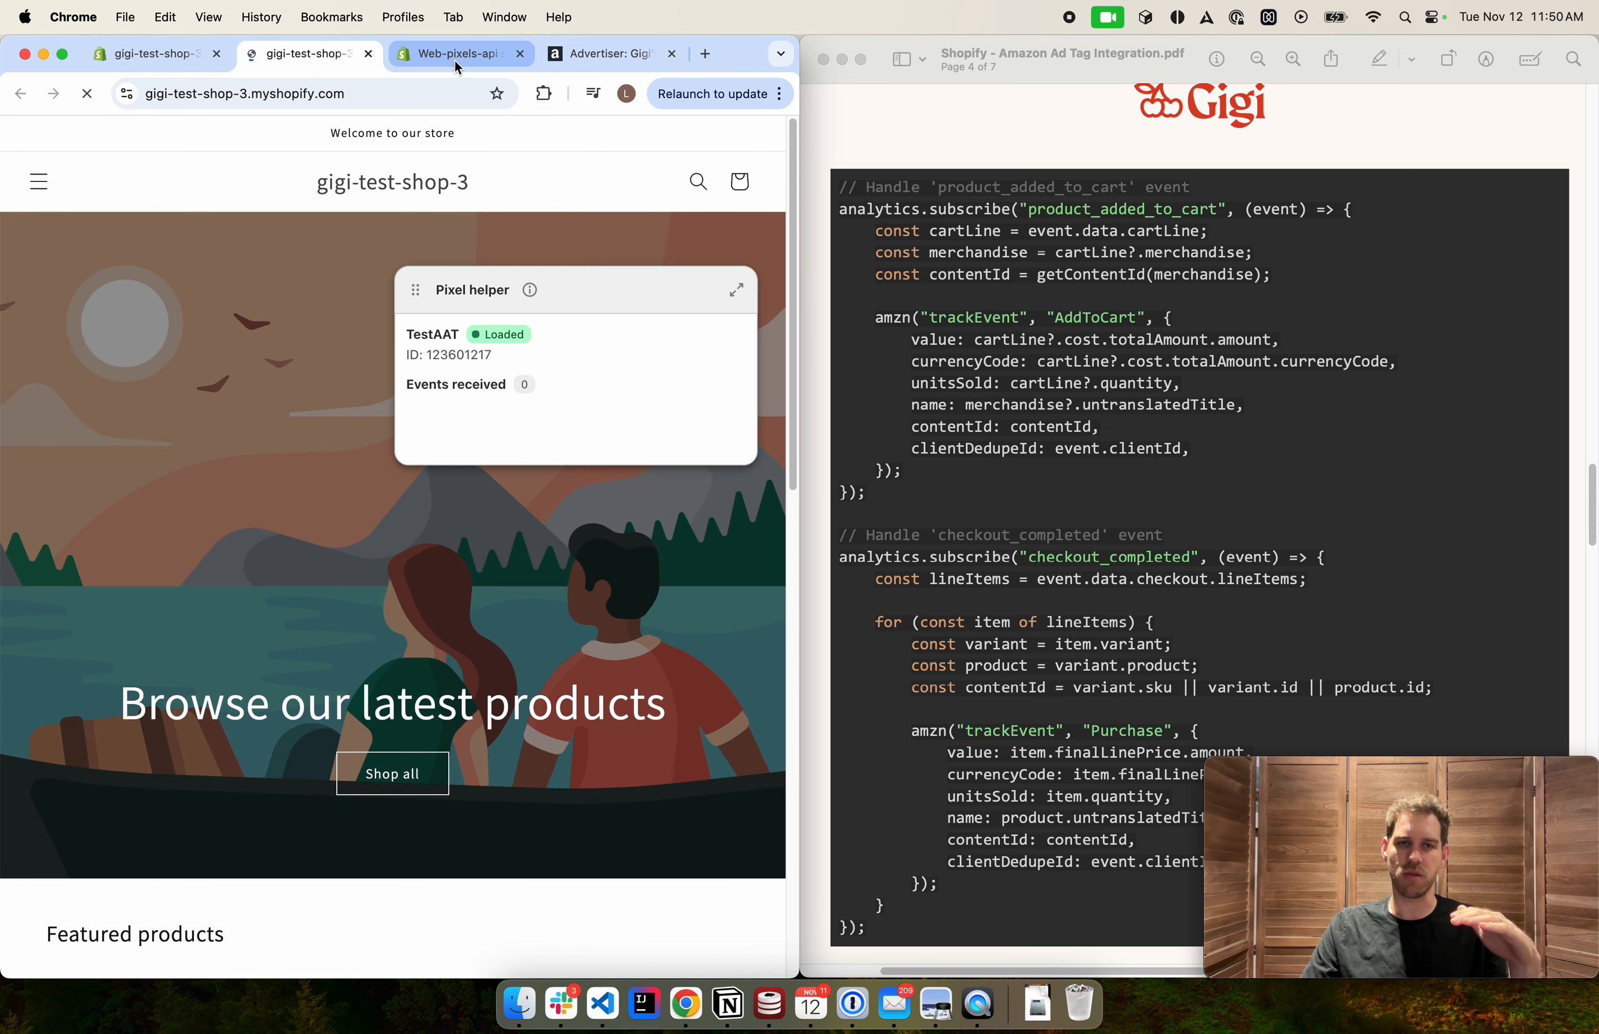
pyautogui.middleClick(455, 61)
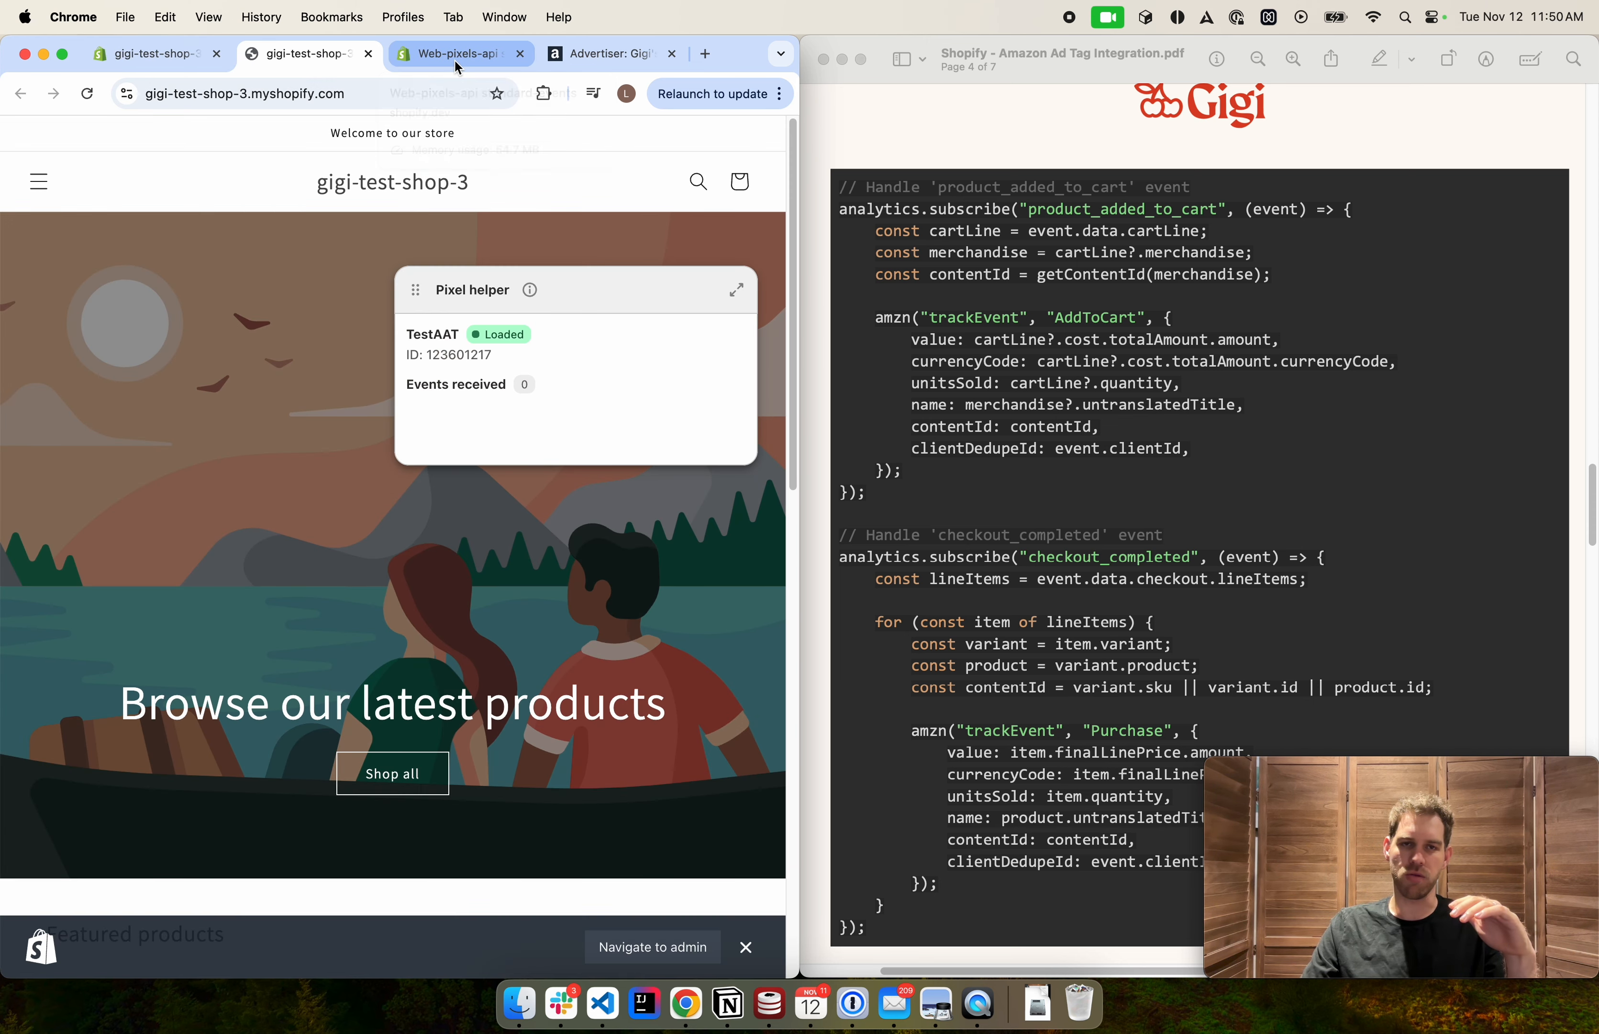
pyautogui.middleClick(455, 62)
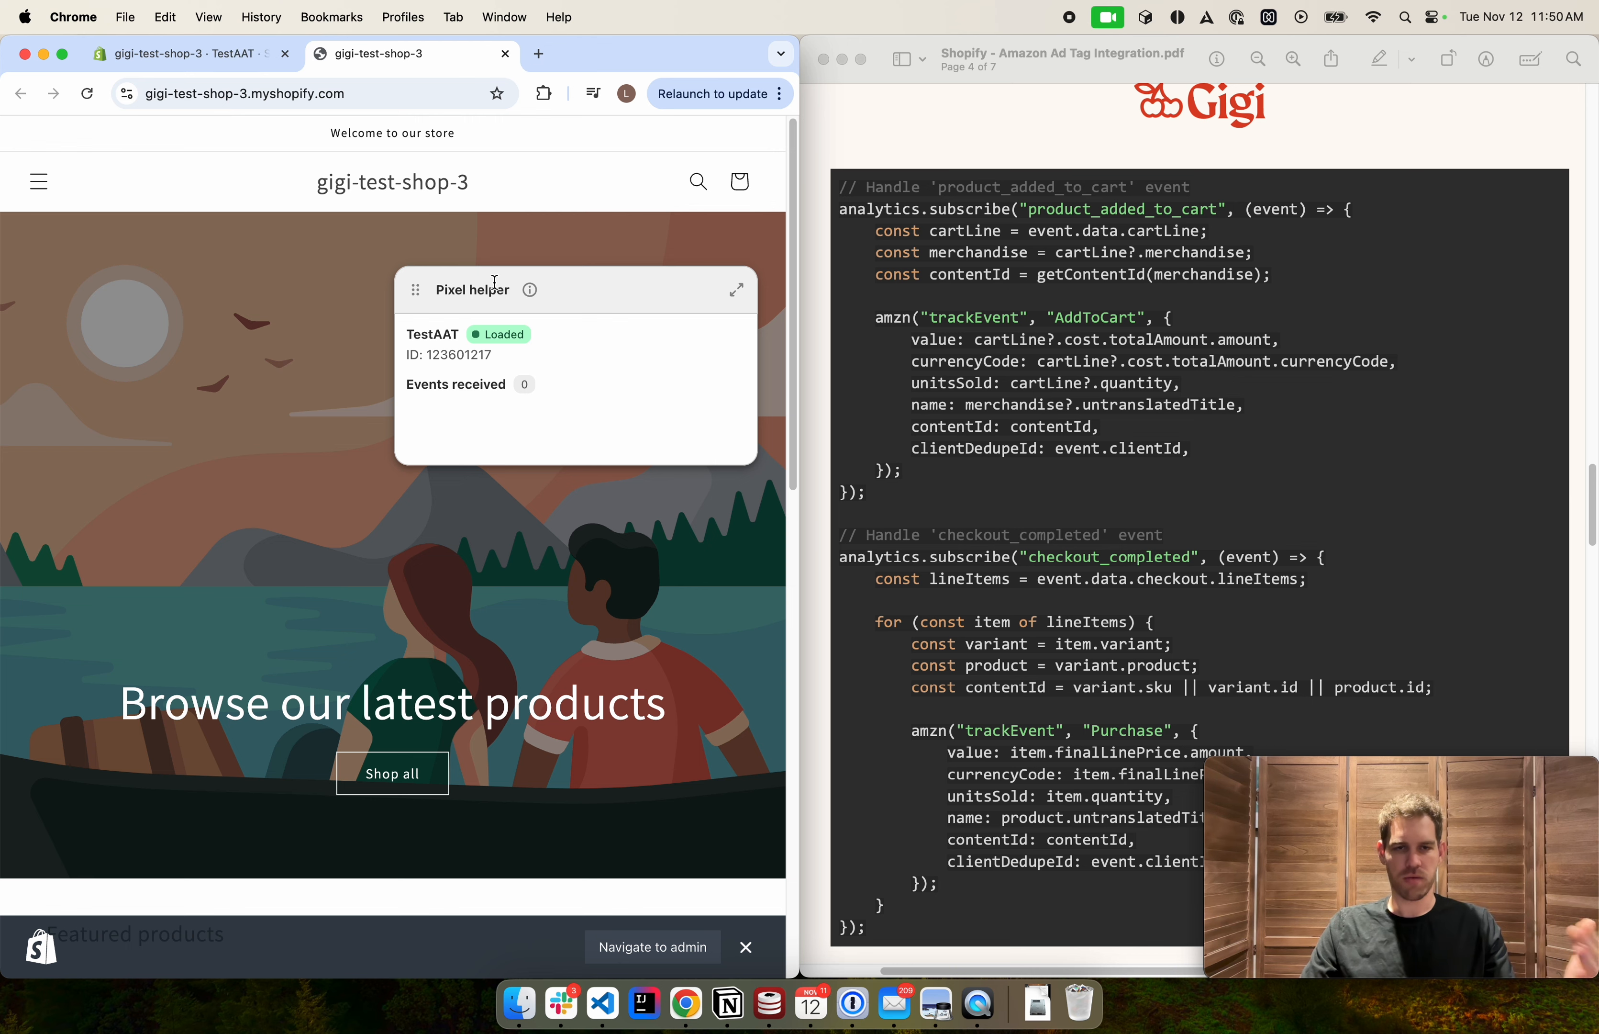
# Move the Pixel helper panel to the storefront's upper-left corner
pyautogui.moveTo(414, 293); pyautogui.dragTo(41, 205)
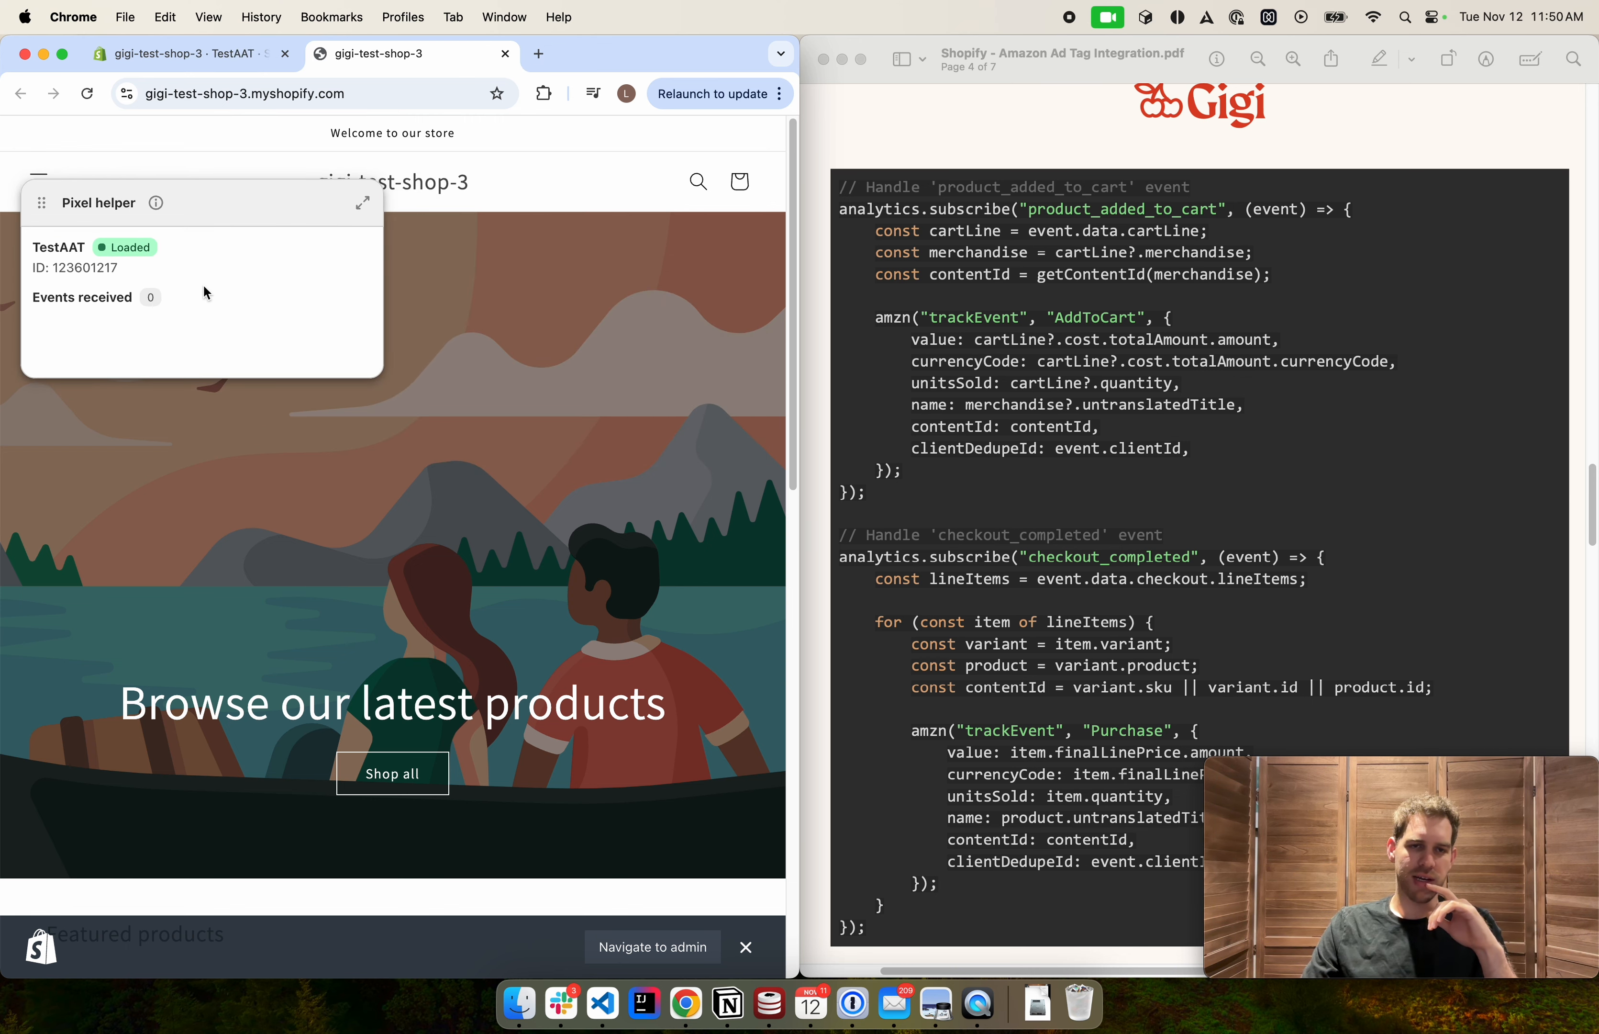
pyautogui.scroll(-10, 500, 421)
pyautogui.scroll(3, 517, 432)
pyautogui.scroll(-1, 516, 430)
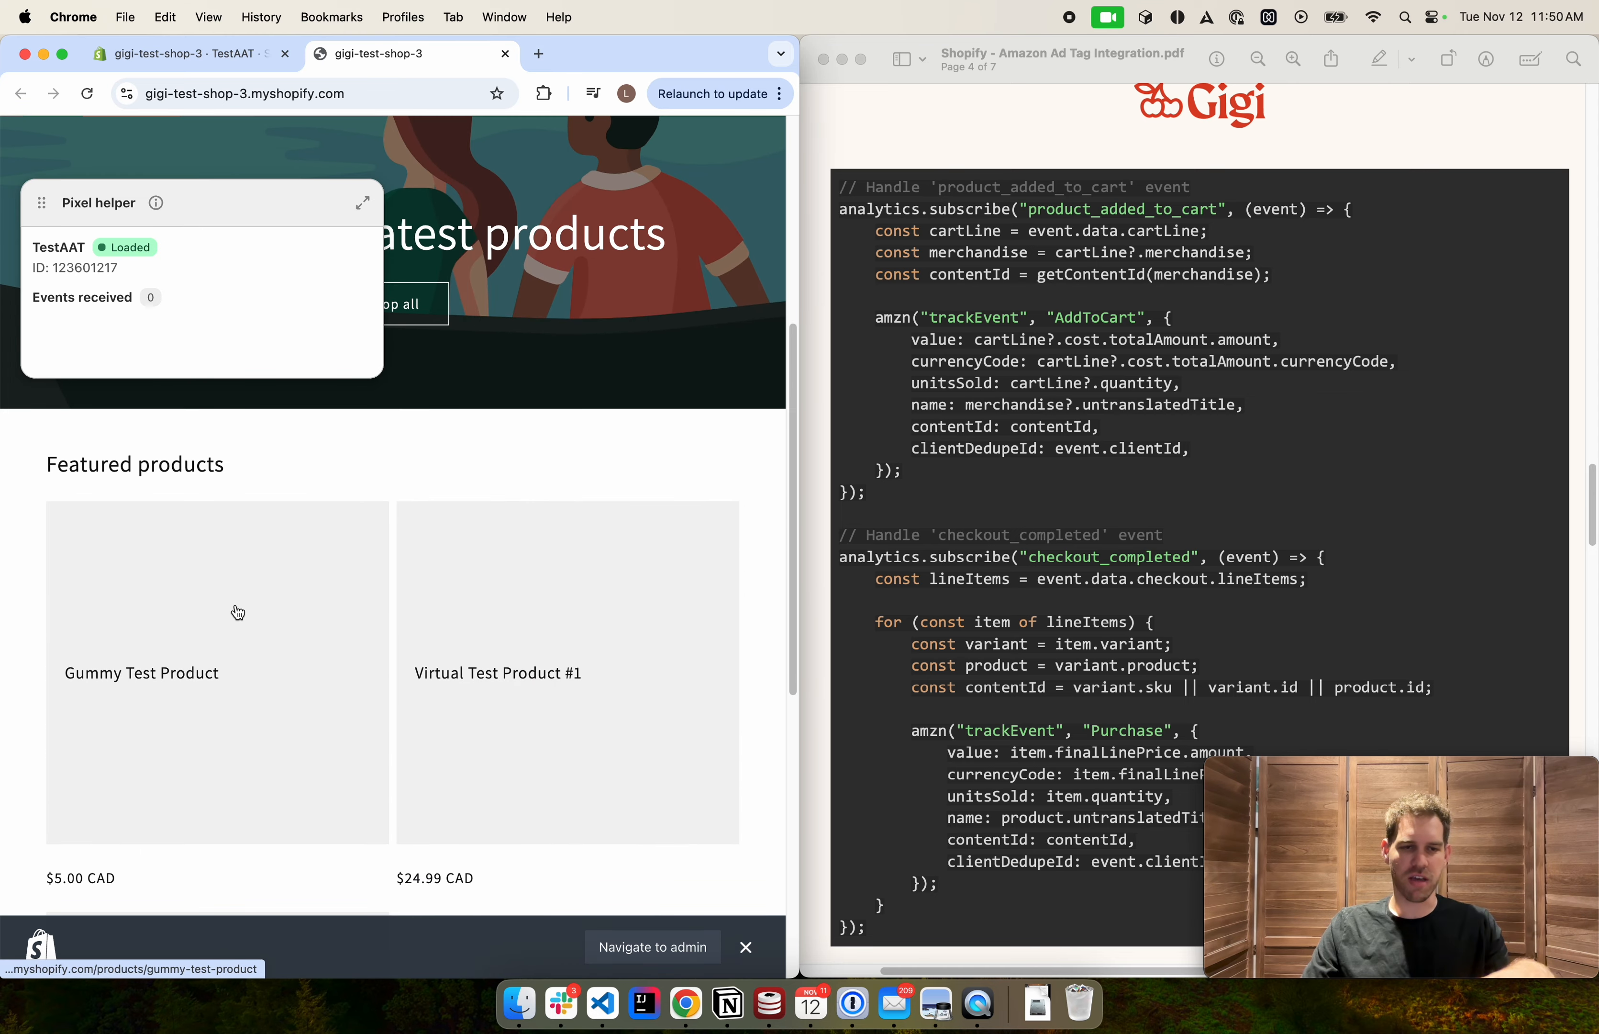
pyautogui.scroll(-5, 468, 625)
pyautogui.scroll(6, 469, 620)
pyautogui.scroll(5, 463, 618)
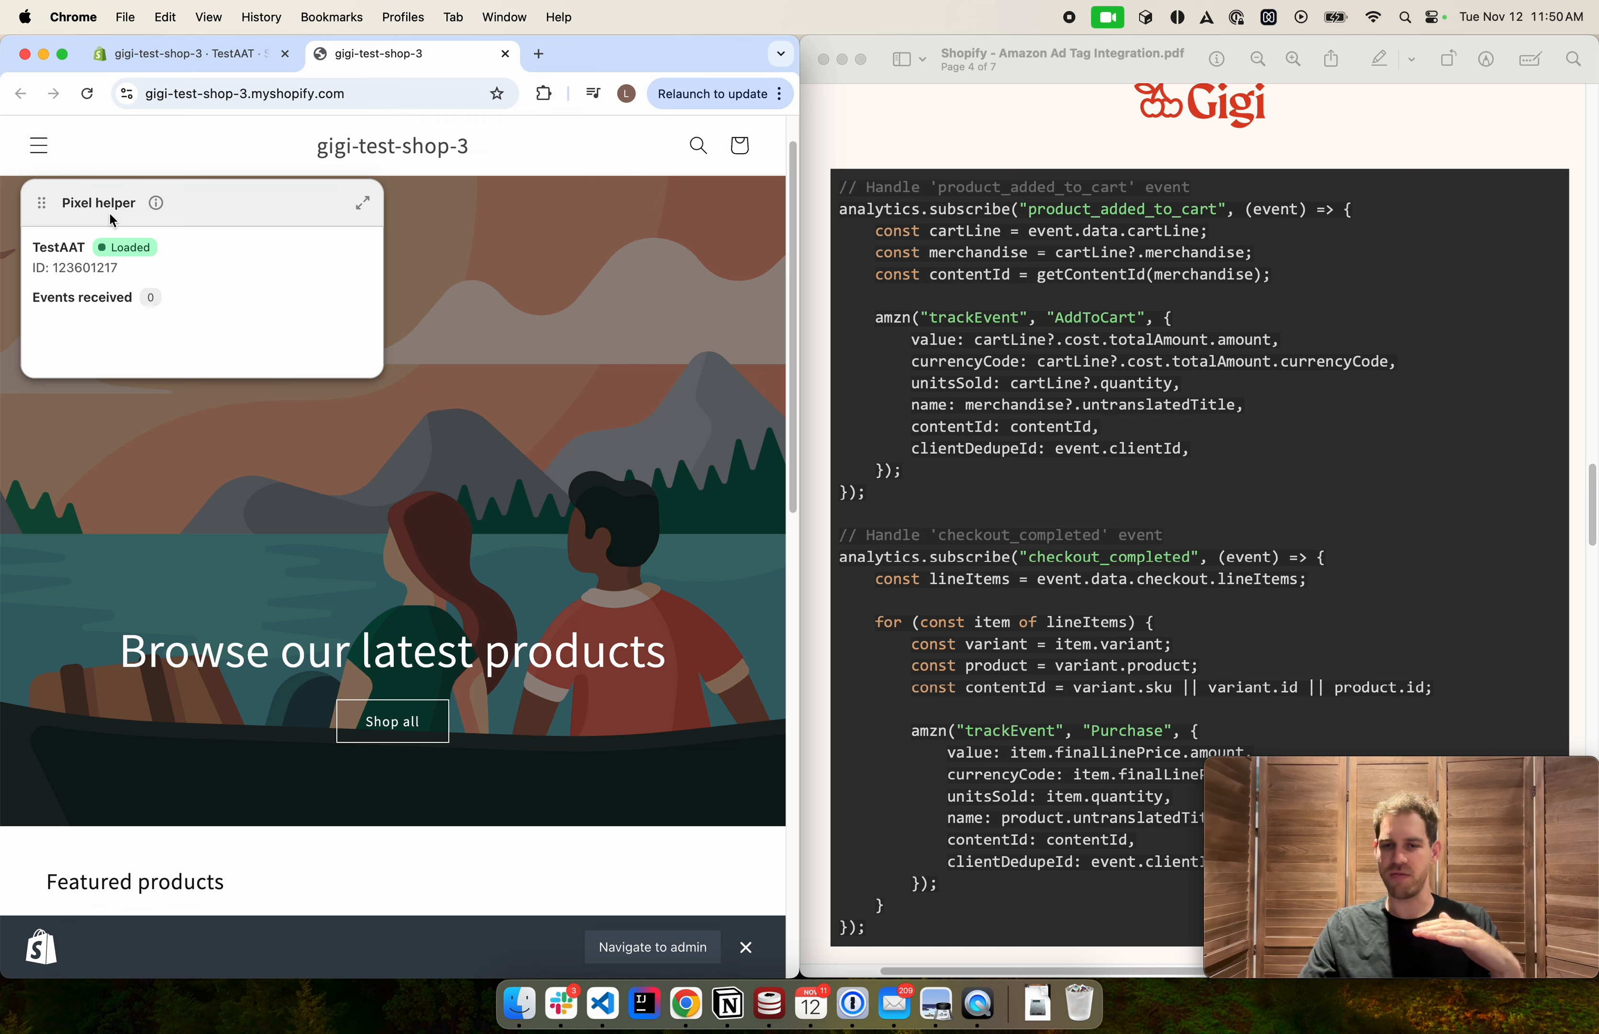
# Read the guide's Supported Events and Testing the Integration sections
pyautogui.scroll(-2, 930, 402)
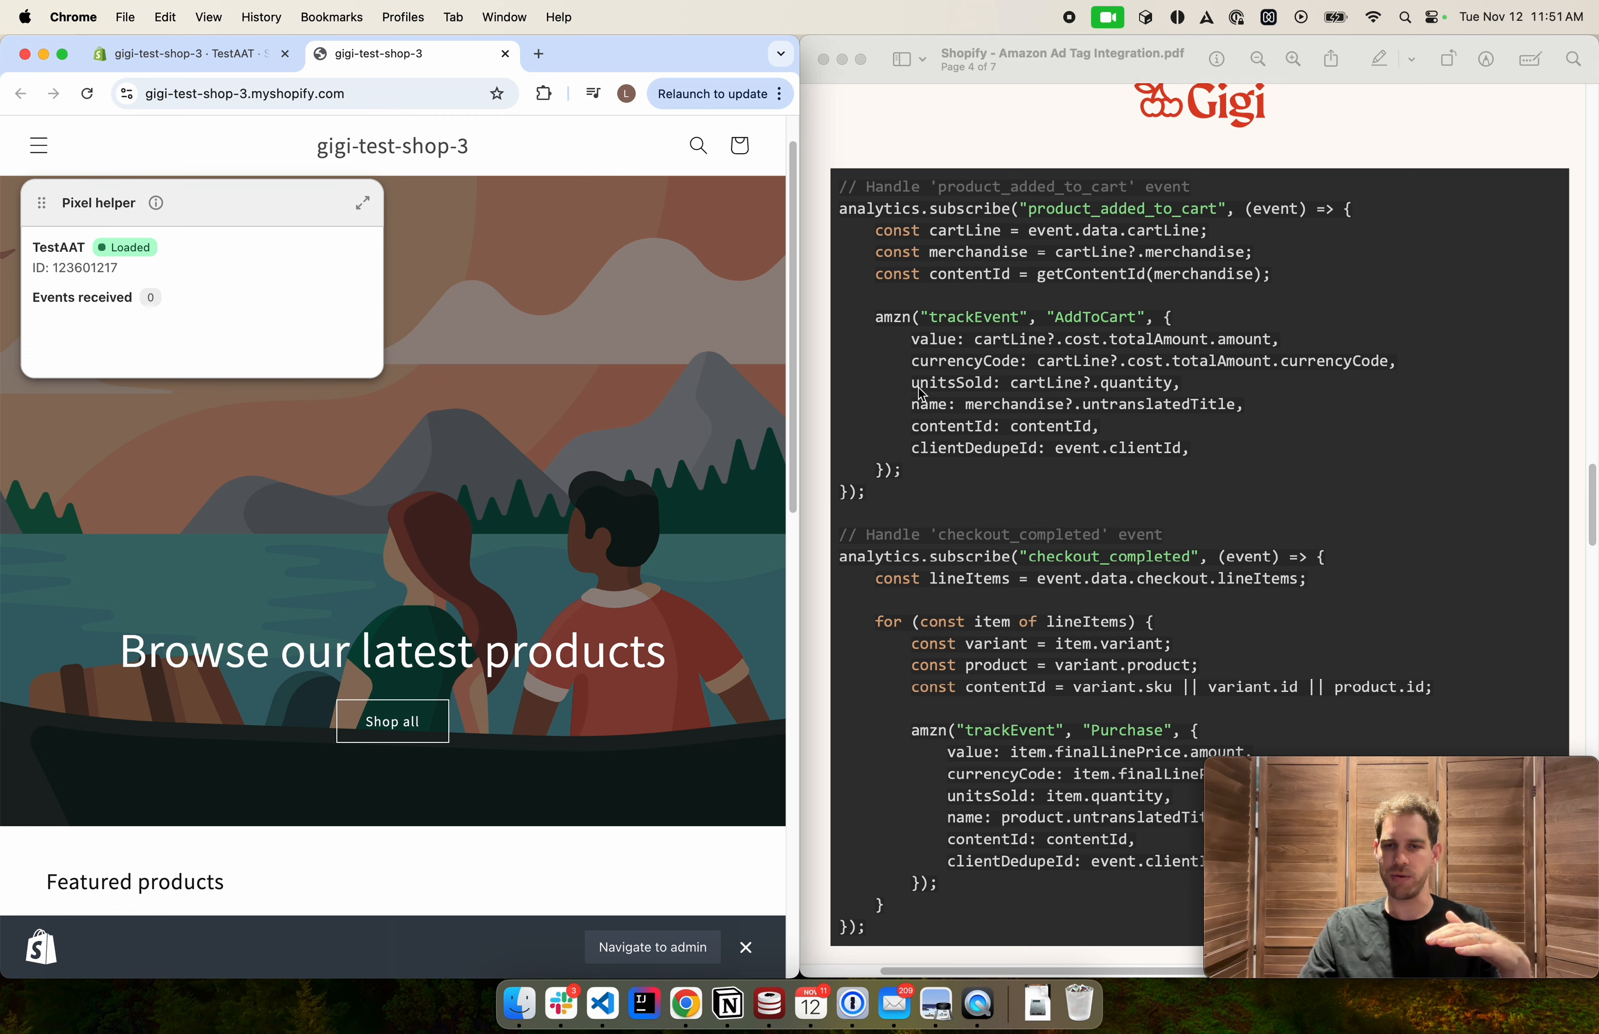
pyautogui.scroll(-9, 930, 402)
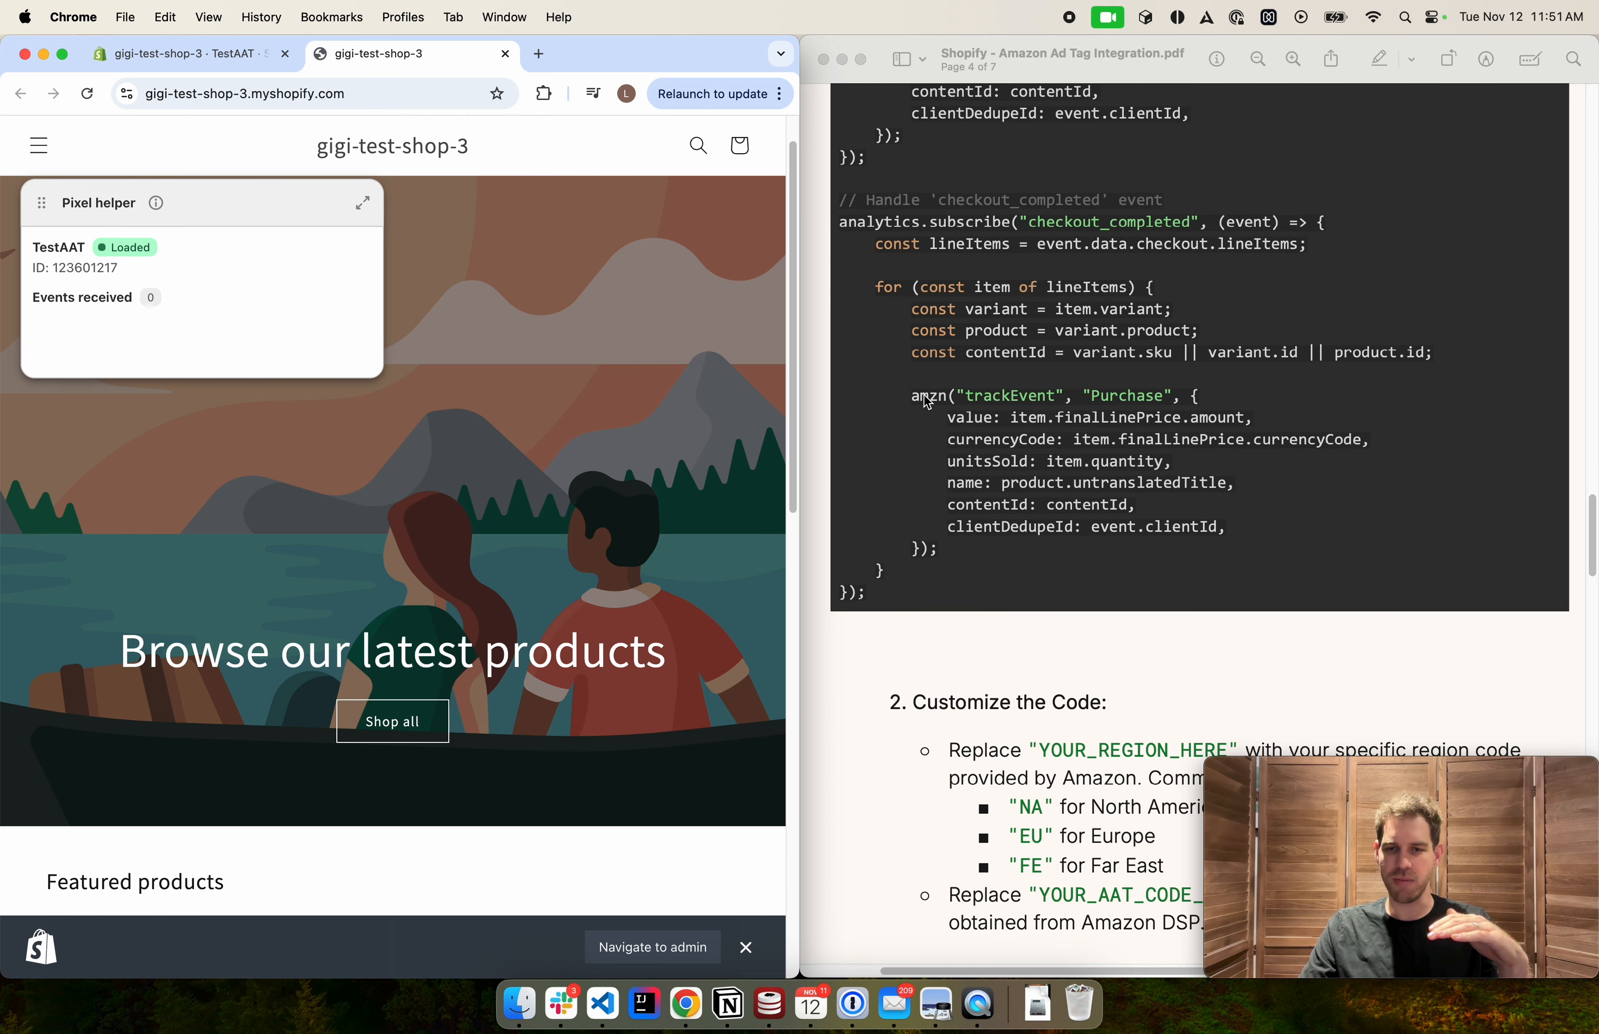
pyautogui.scroll(-5, 996, 495)
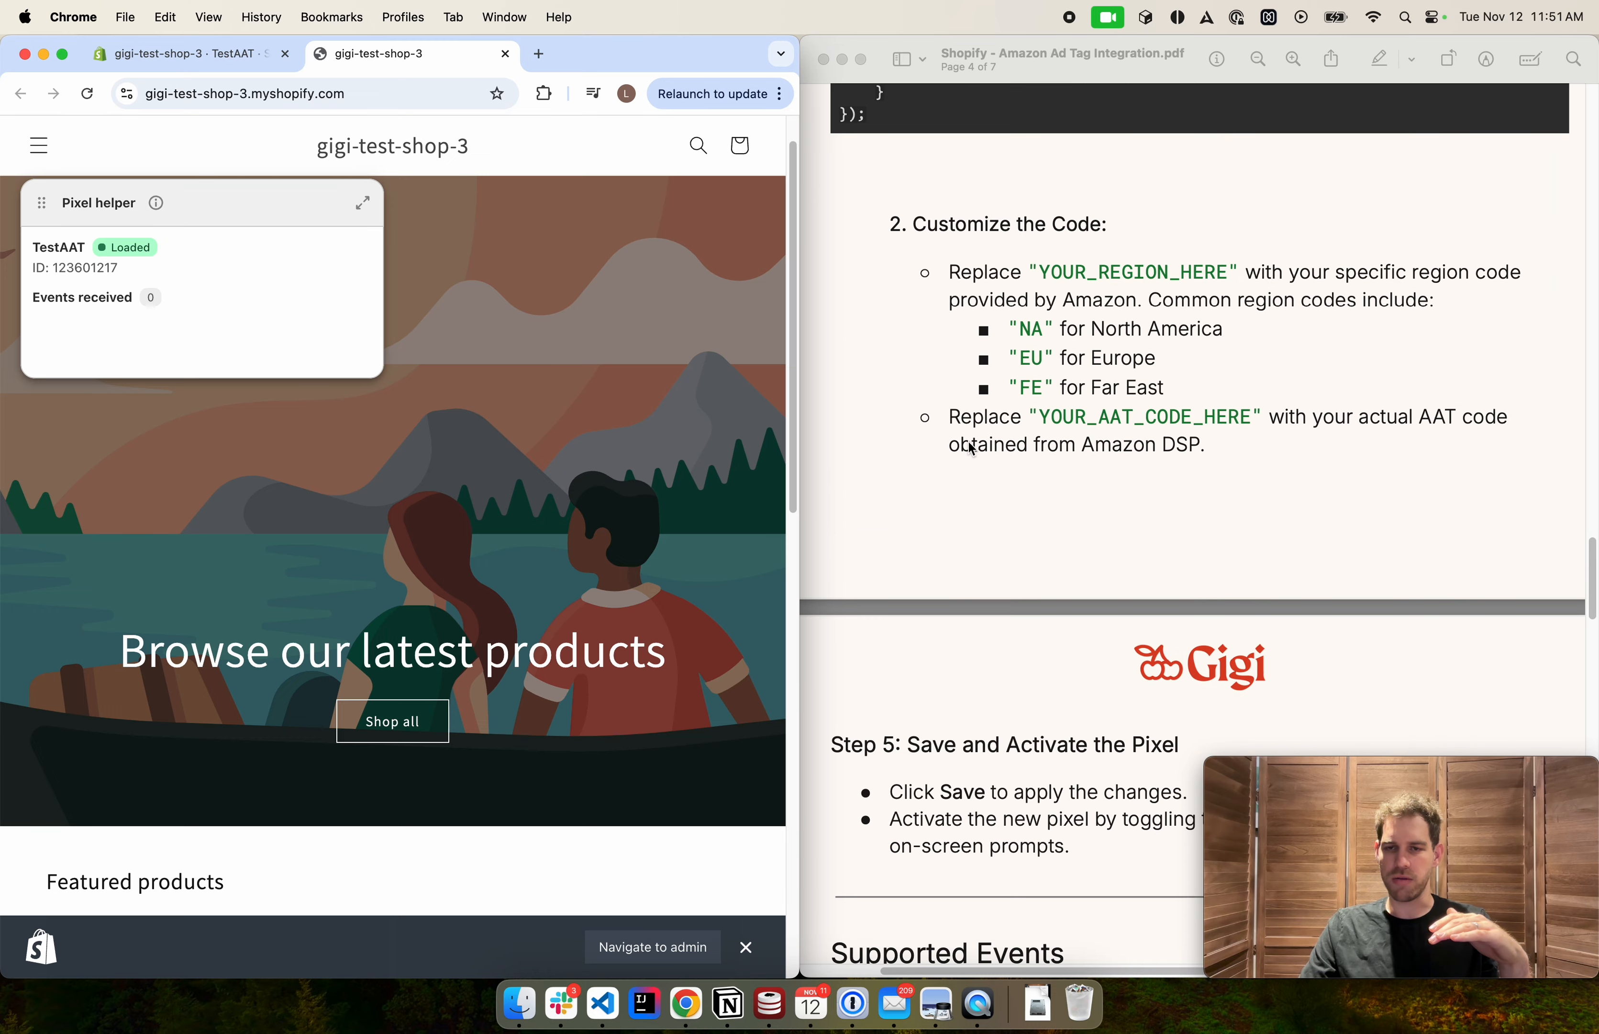
pyautogui.scroll(-15, 967, 444)
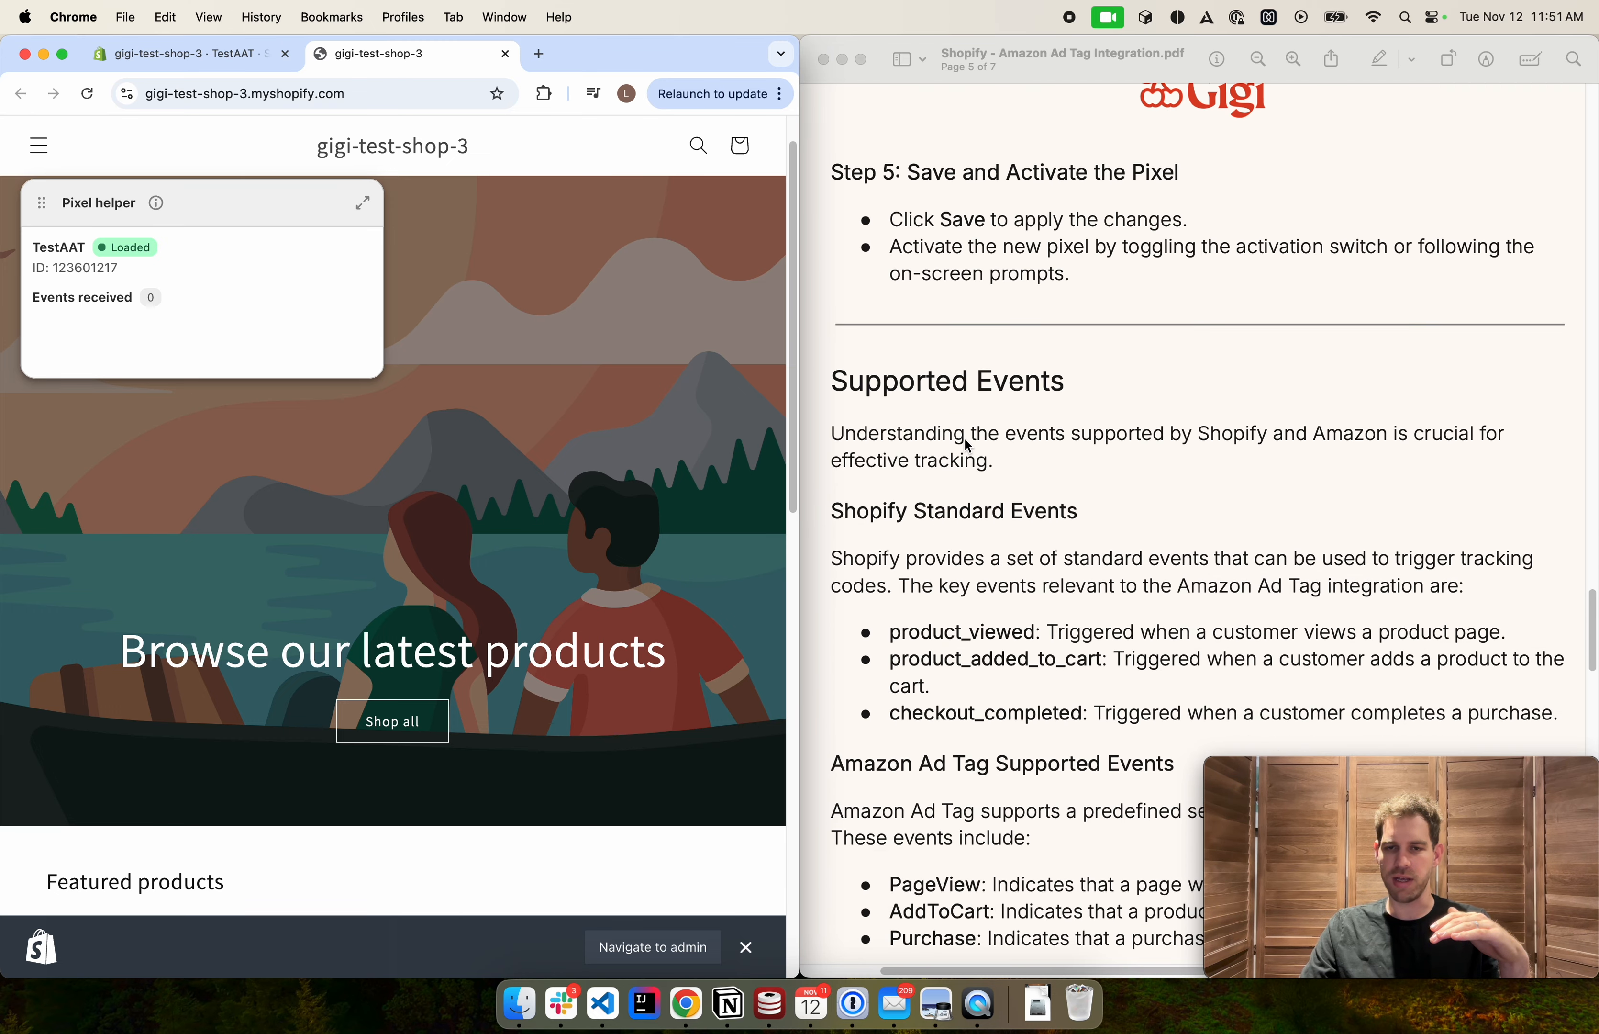
pyautogui.scroll(-4, 968, 446)
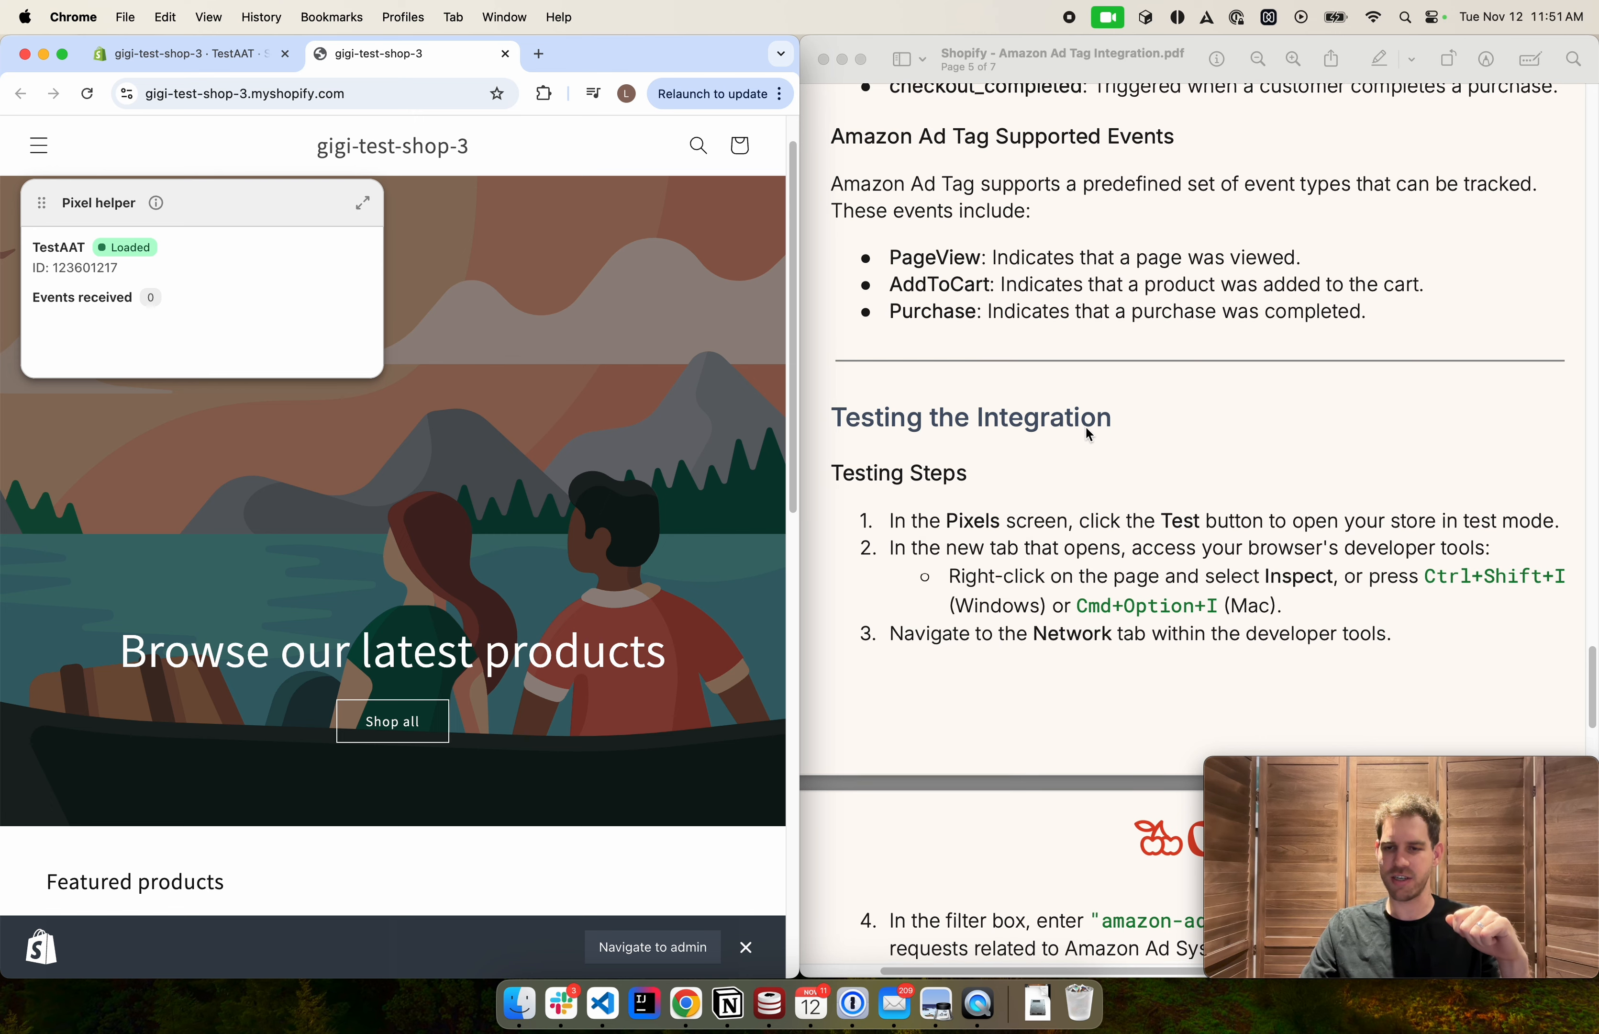
pyautogui.scroll(-5, 1086, 425)
pyautogui.scroll(-1, 1081, 429)
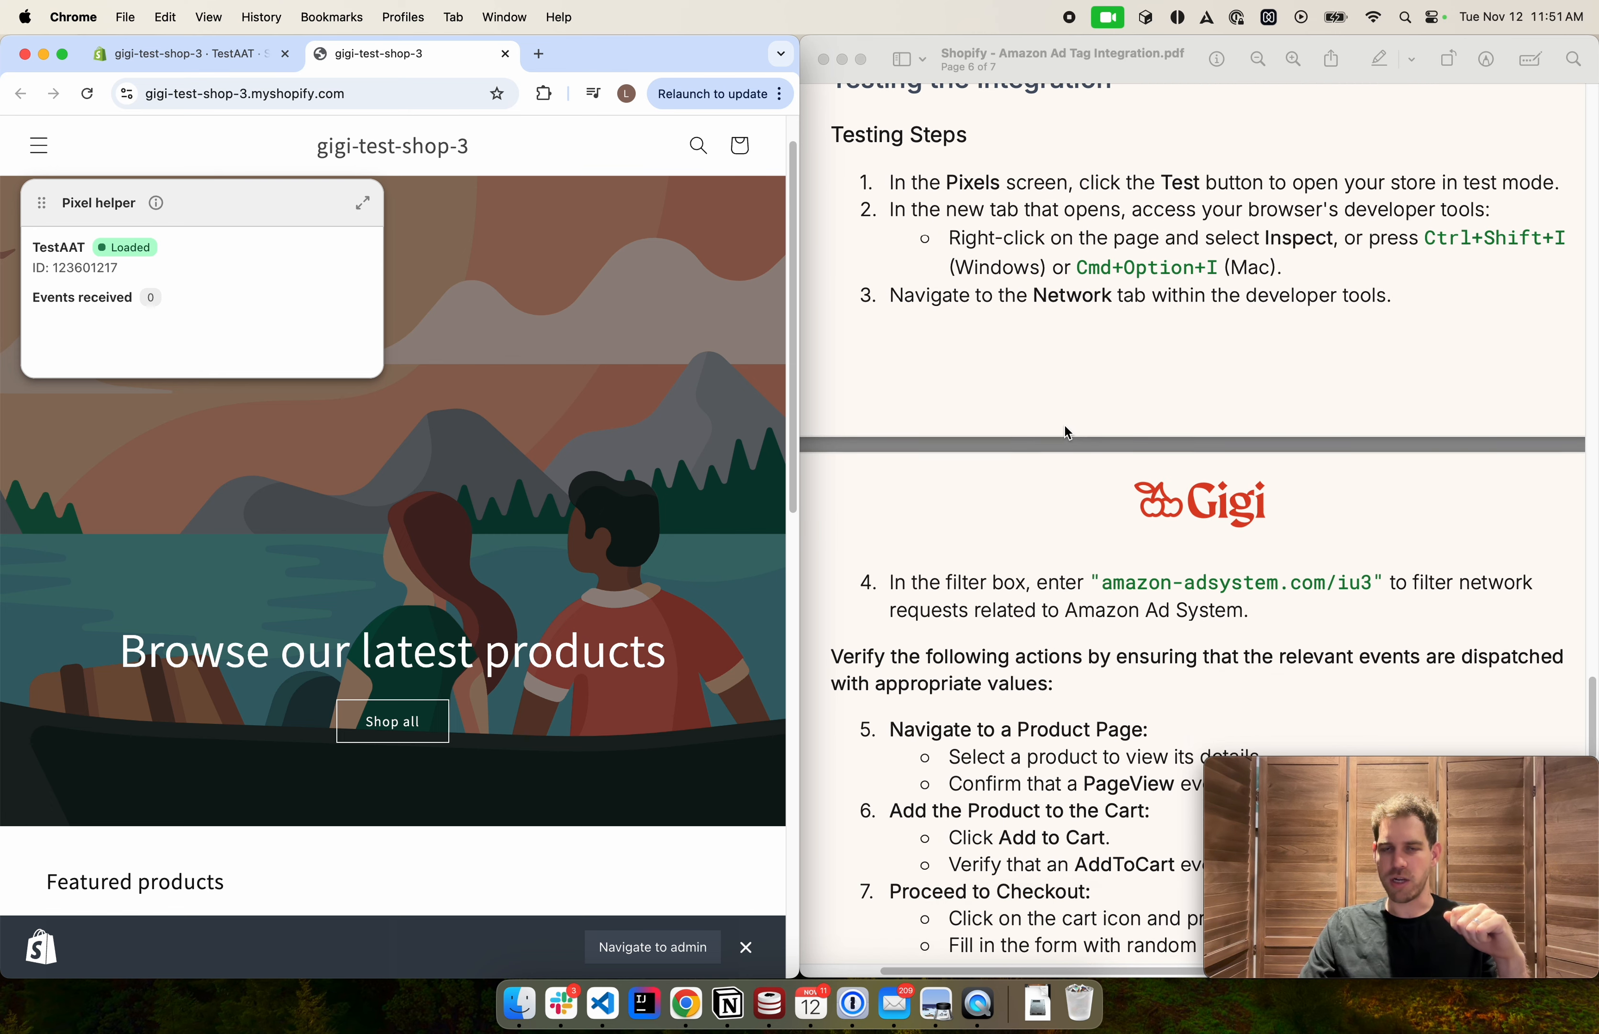
pyautogui.scroll(2, 1065, 425)
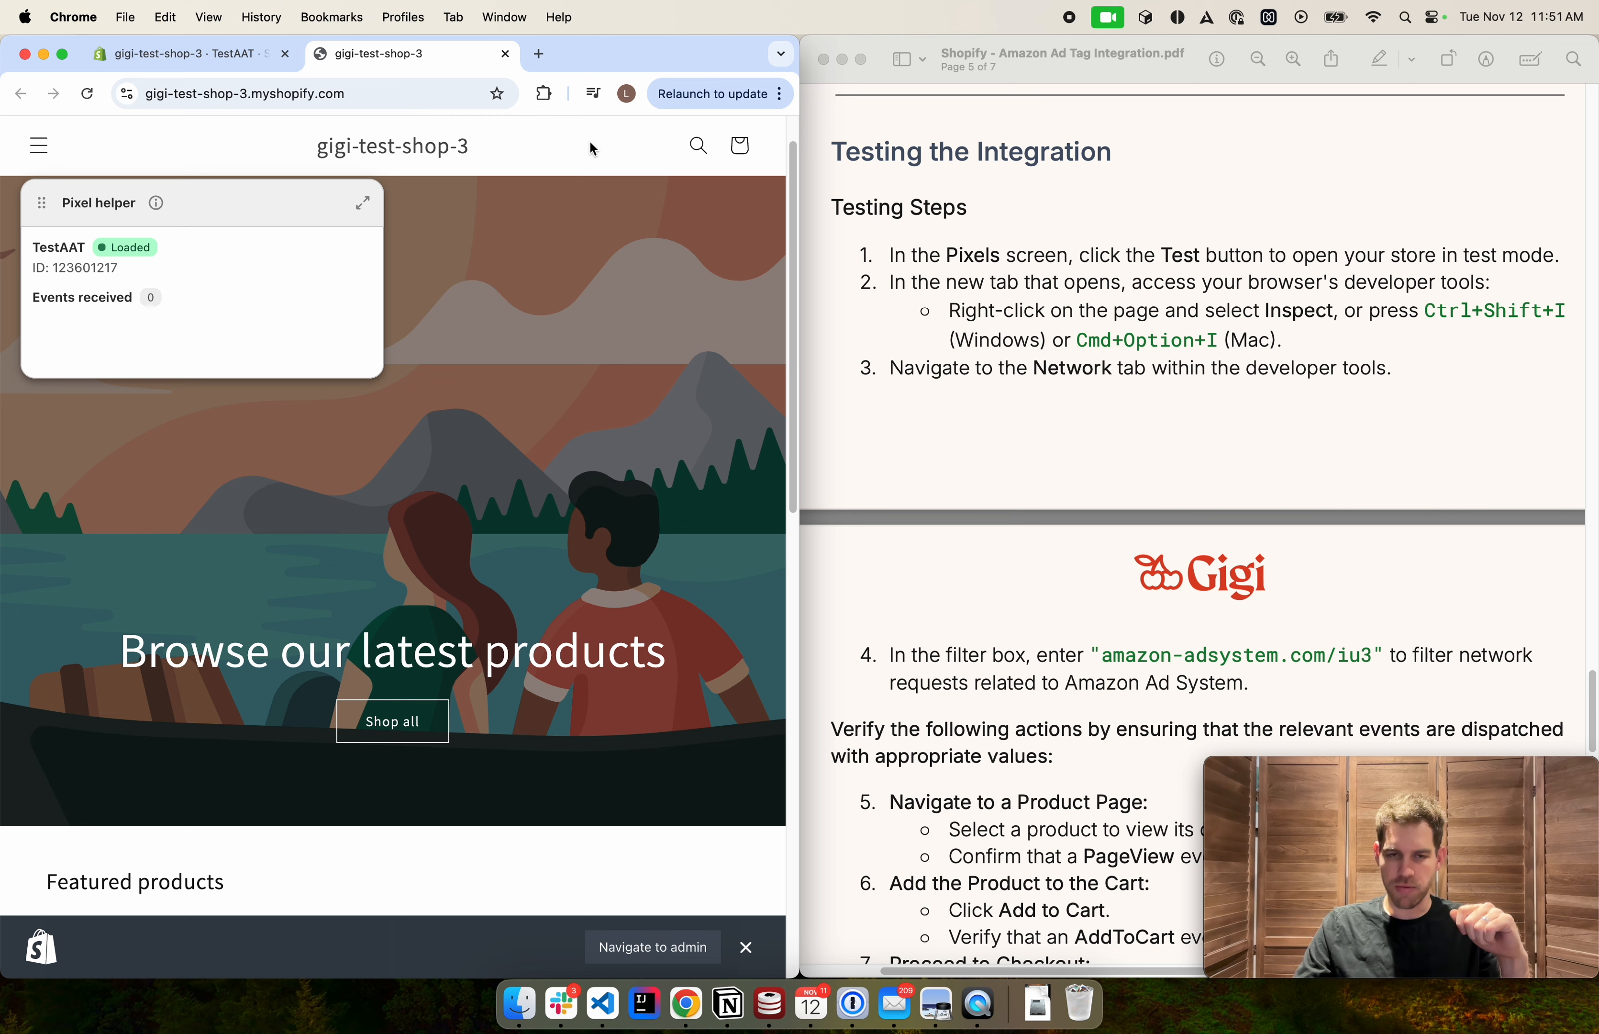
# Open the browser's developer tools on the Network panel
pyautogui.press('super+alt+i')
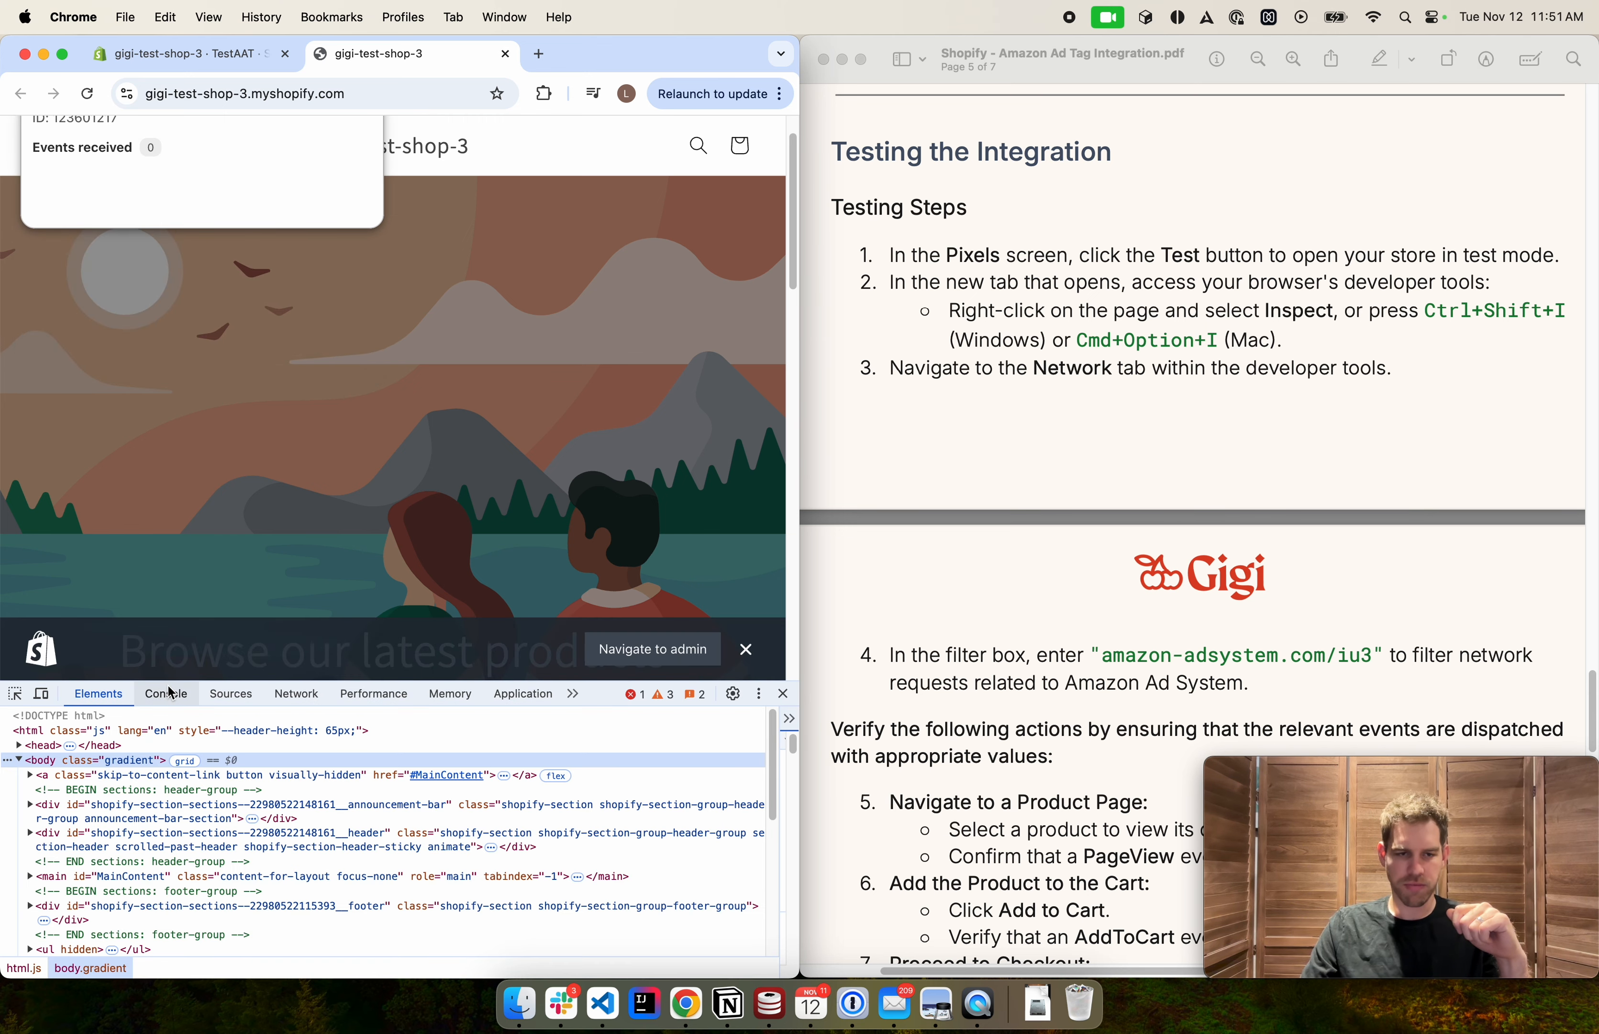
pyautogui.click(306, 697)
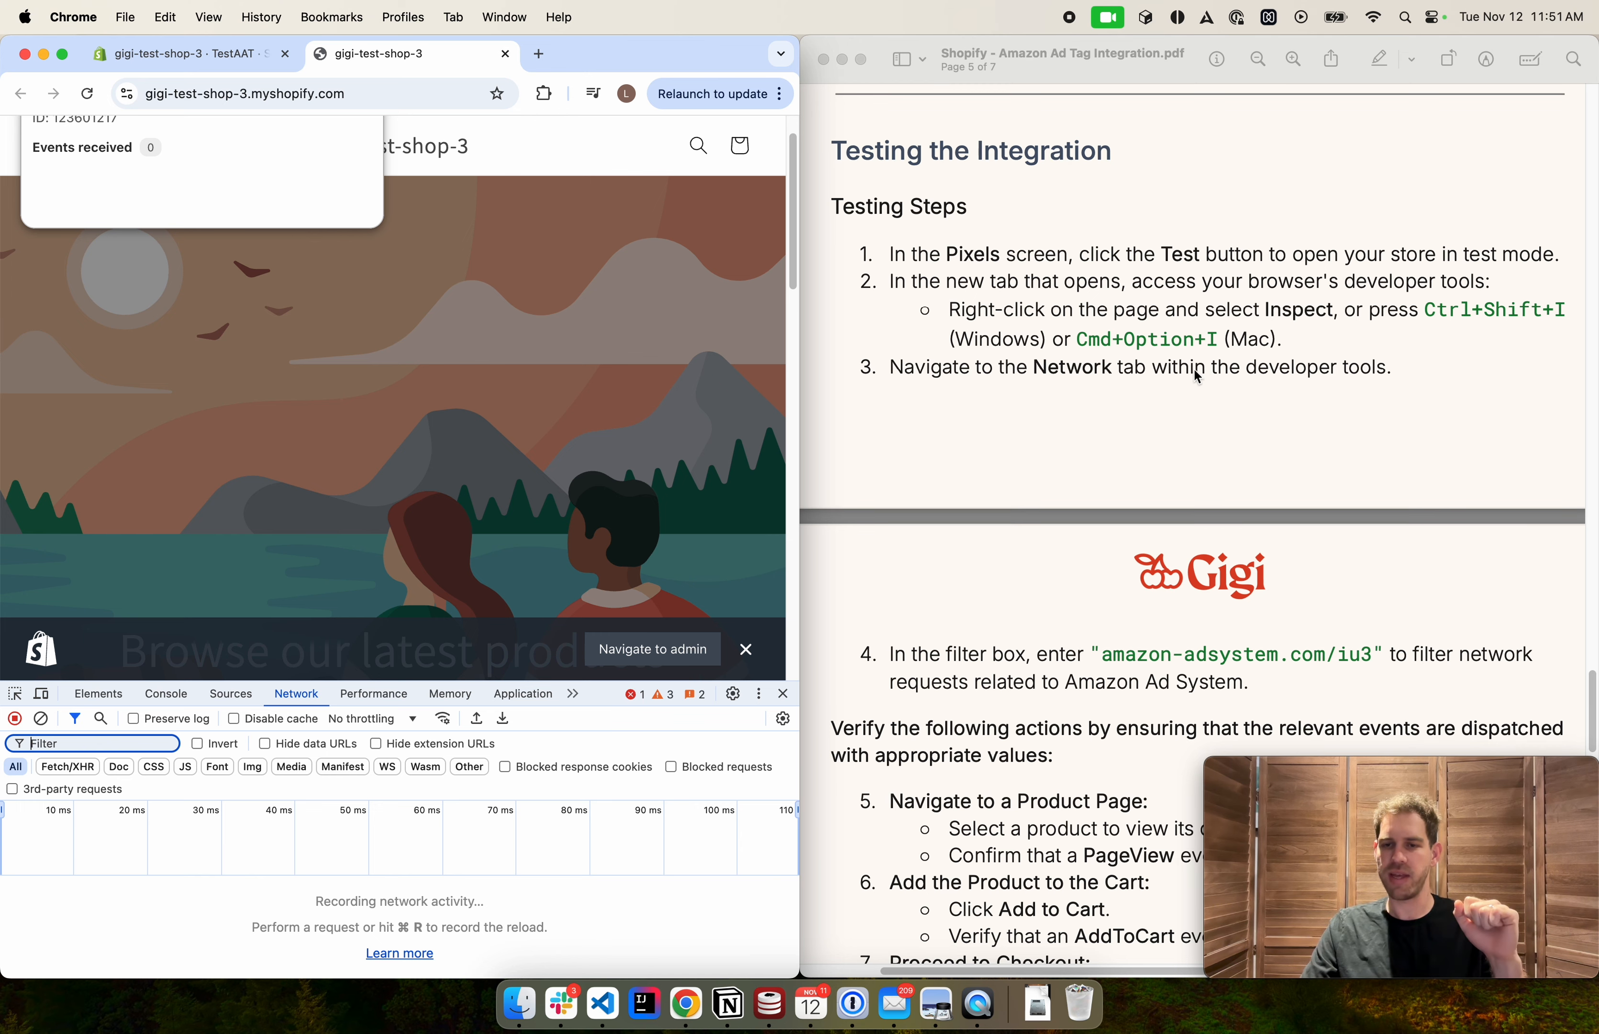
# Copy amazon-adsystem.com/iu3 from the guide and enter it as the network request filter
pyautogui.scroll(-3, 1190, 390)
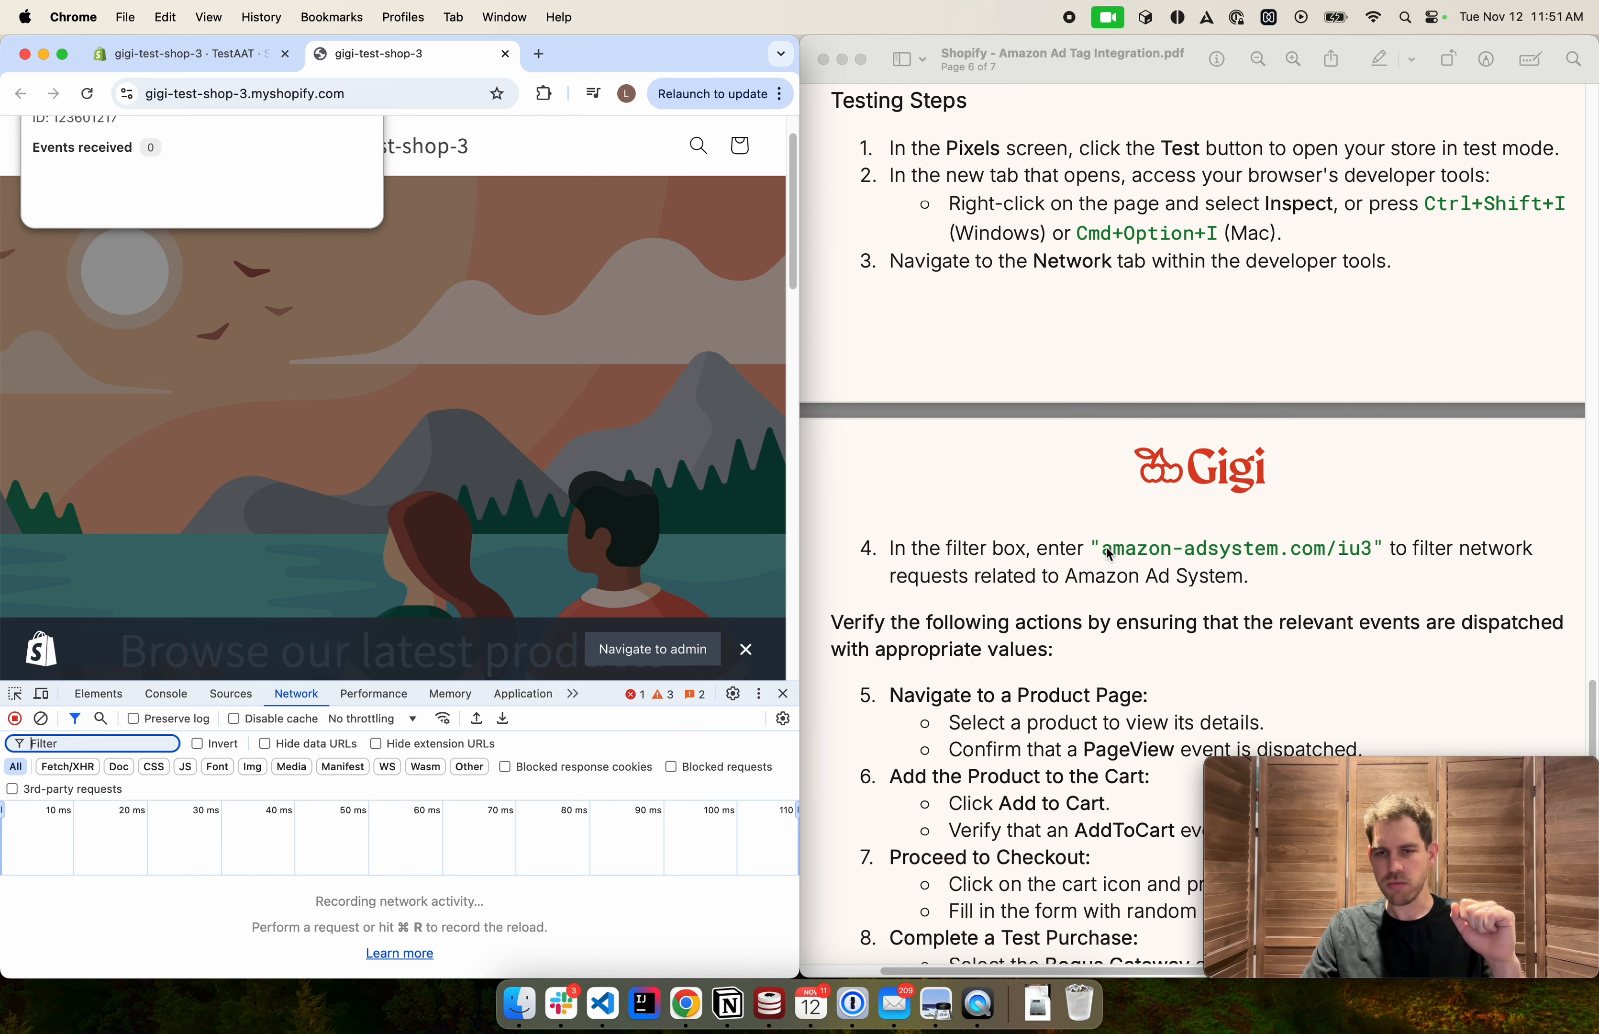
pyautogui.click(1117, 555)
pyautogui.click(1121, 555)
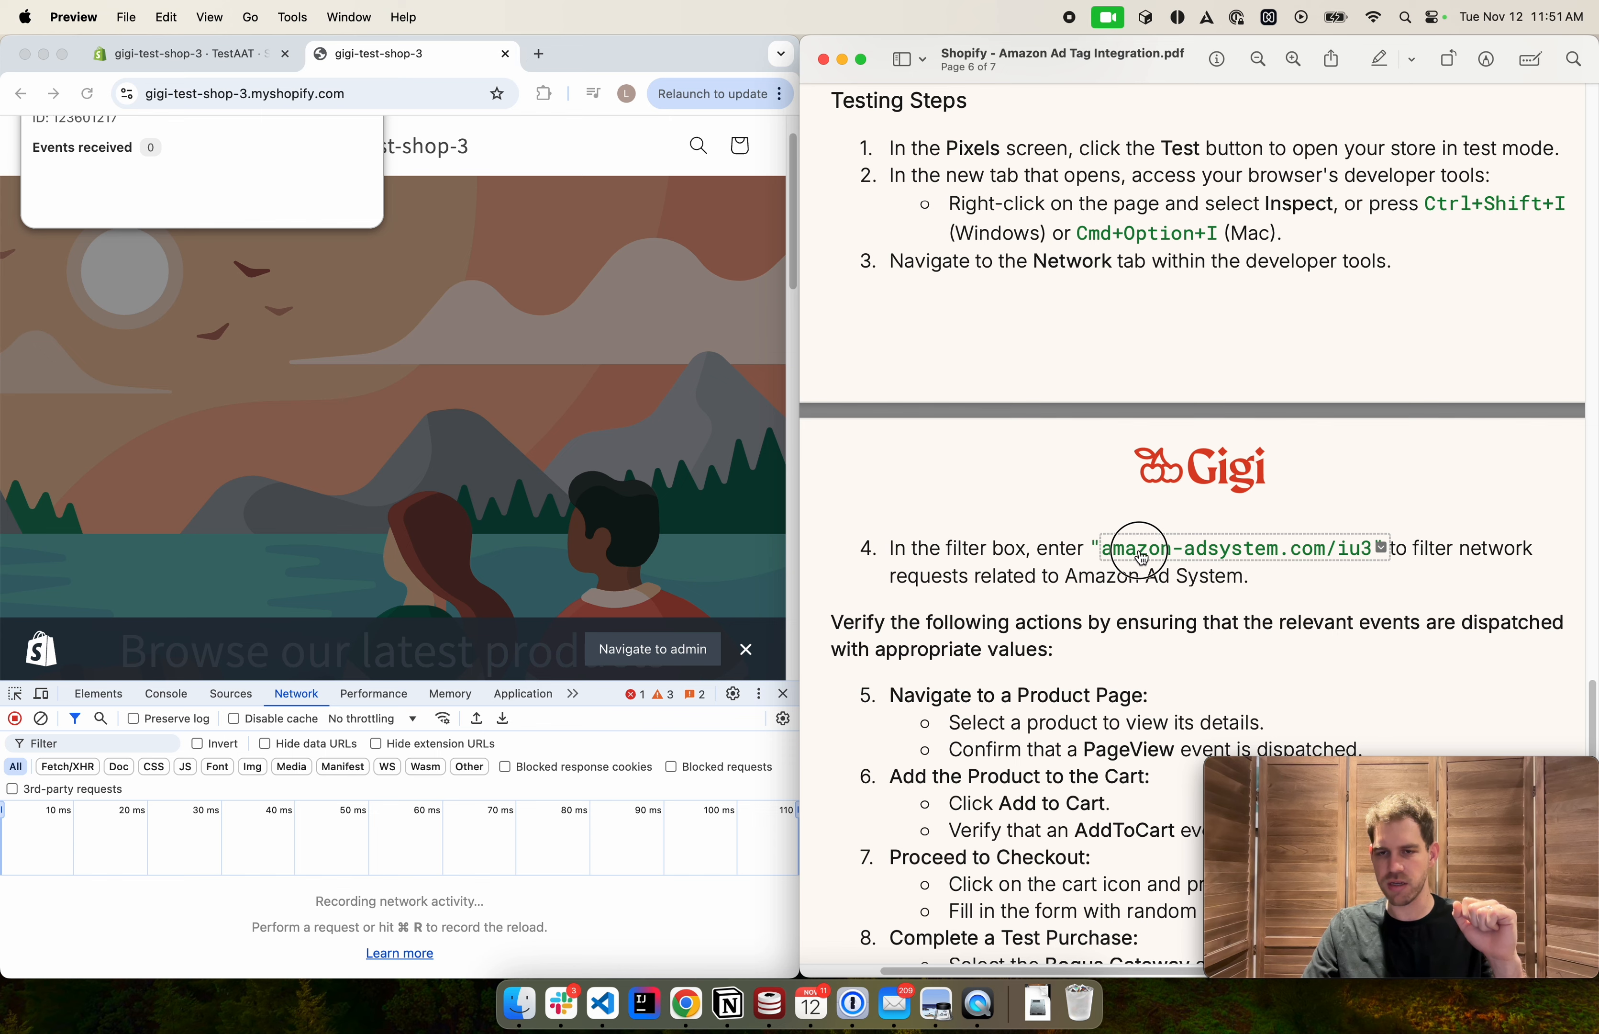
pyautogui.click(1164, 603)
pyautogui.moveTo(1092, 548); pyautogui.dragTo(1373, 554)
pyautogui.press('super+c')
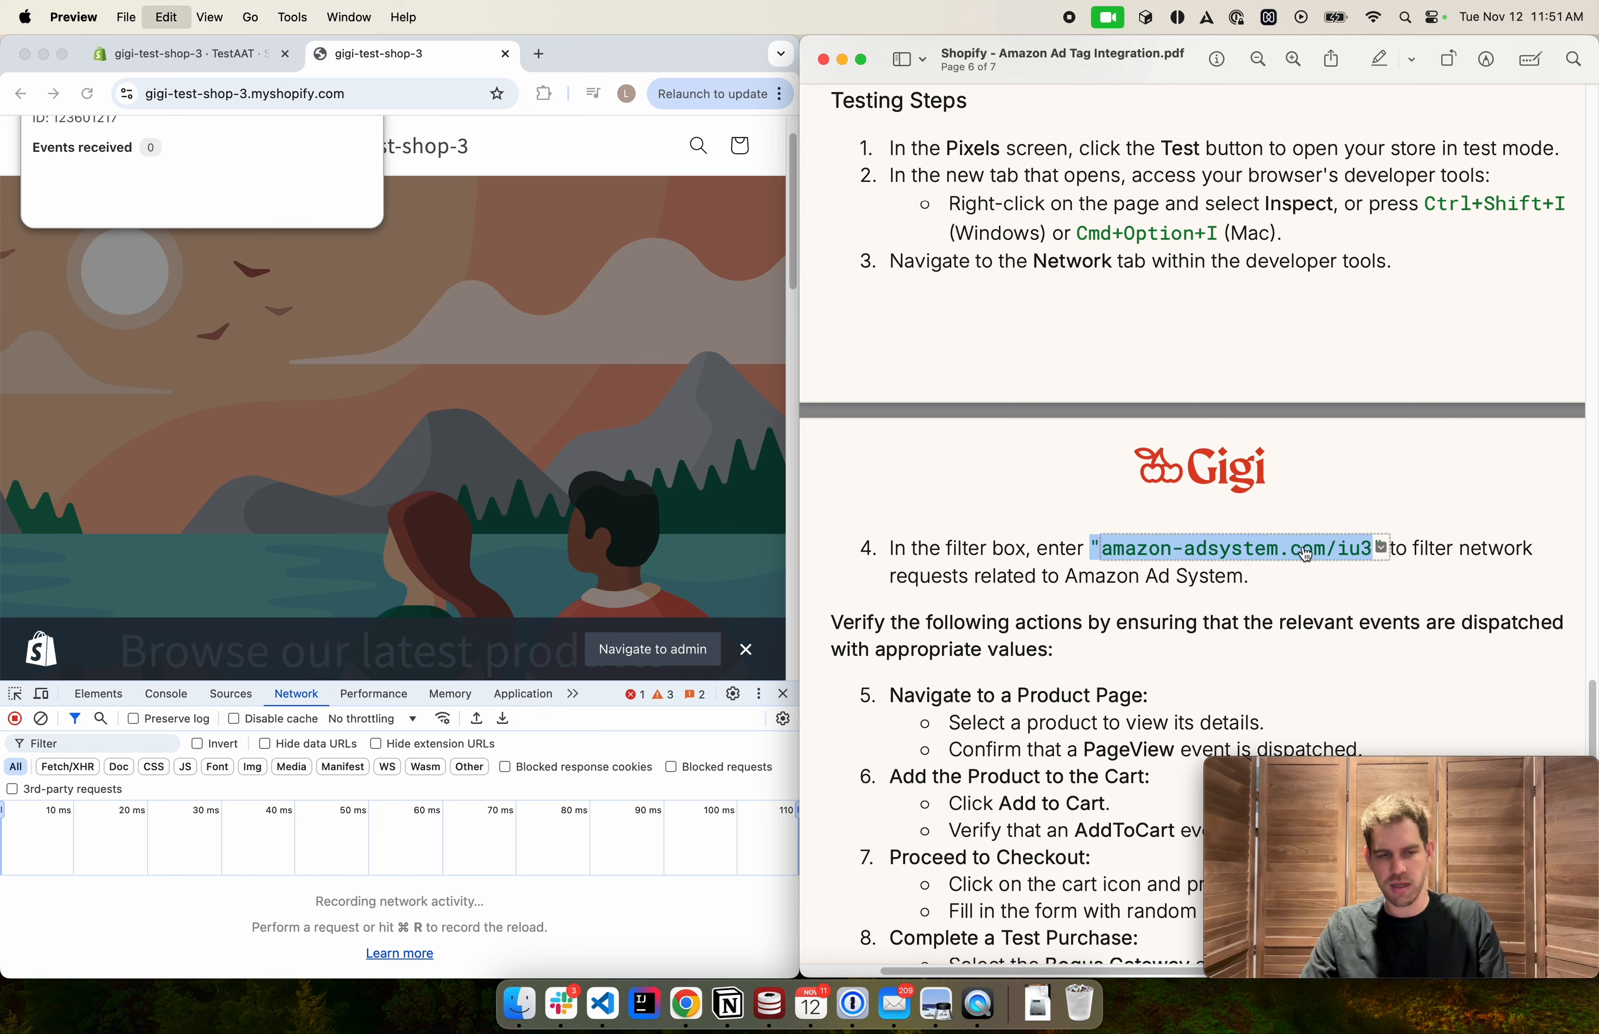
pyautogui.click(124, 745)
pyautogui.press('super+v')
pyautogui.click(33, 744)
pyautogui.press('BackSpace')
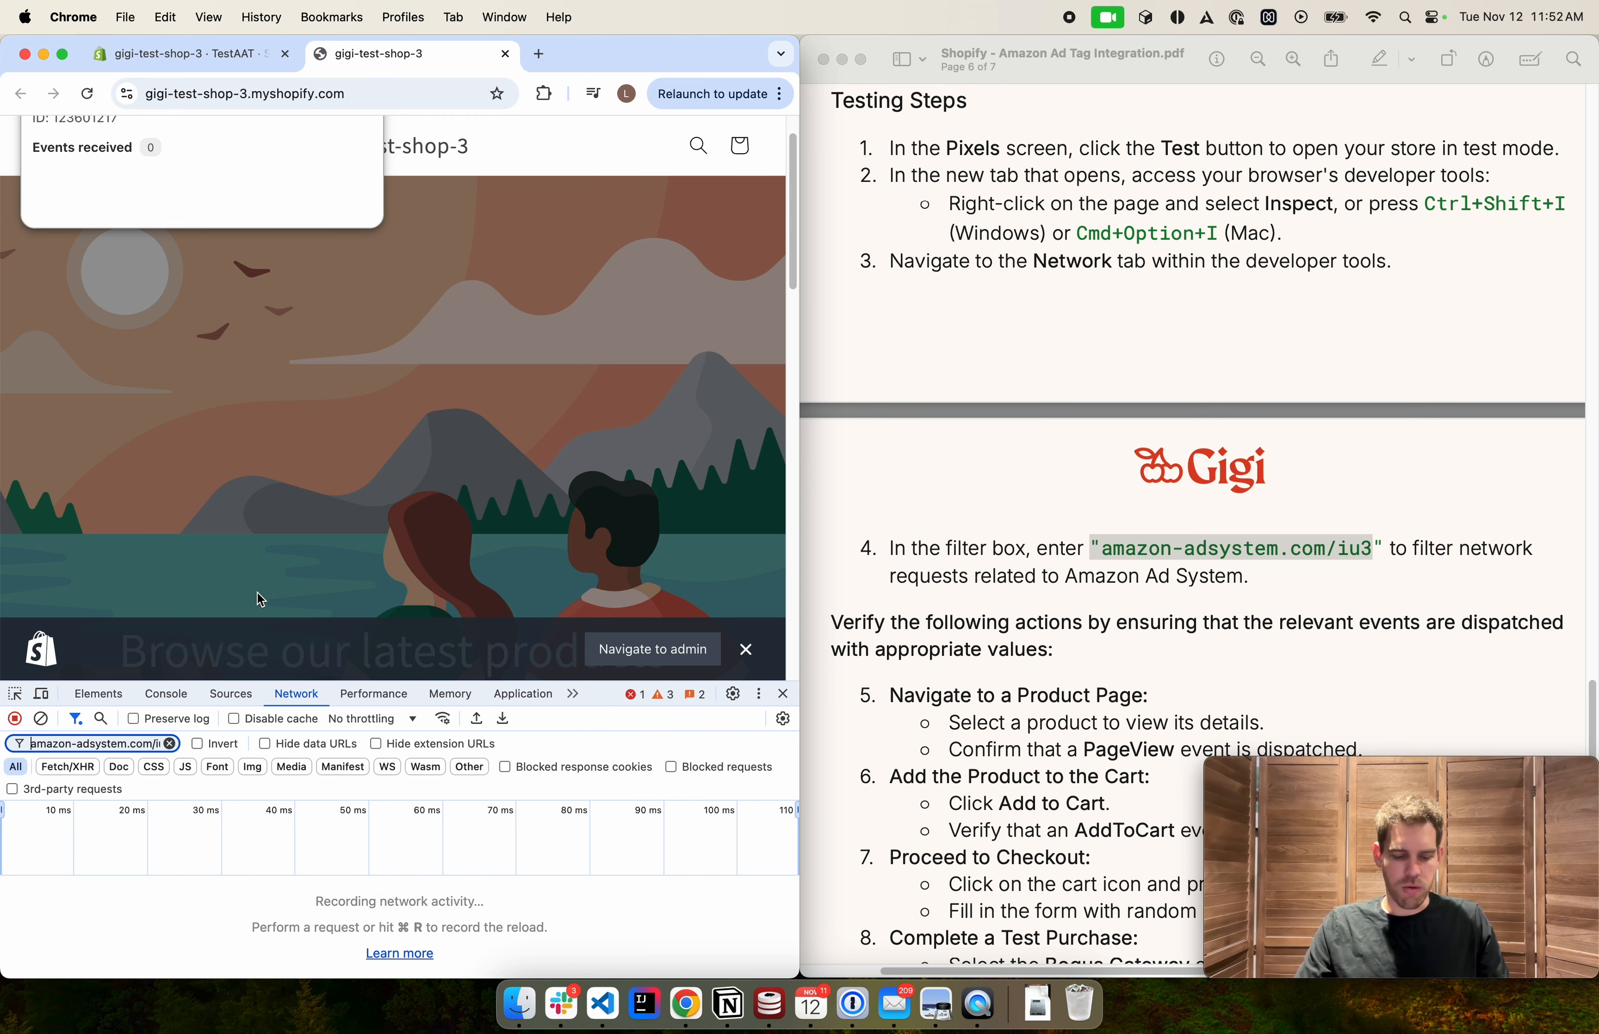
# Reload the storefront to record network activity and maximize the browser window
pyautogui.press('super+r')
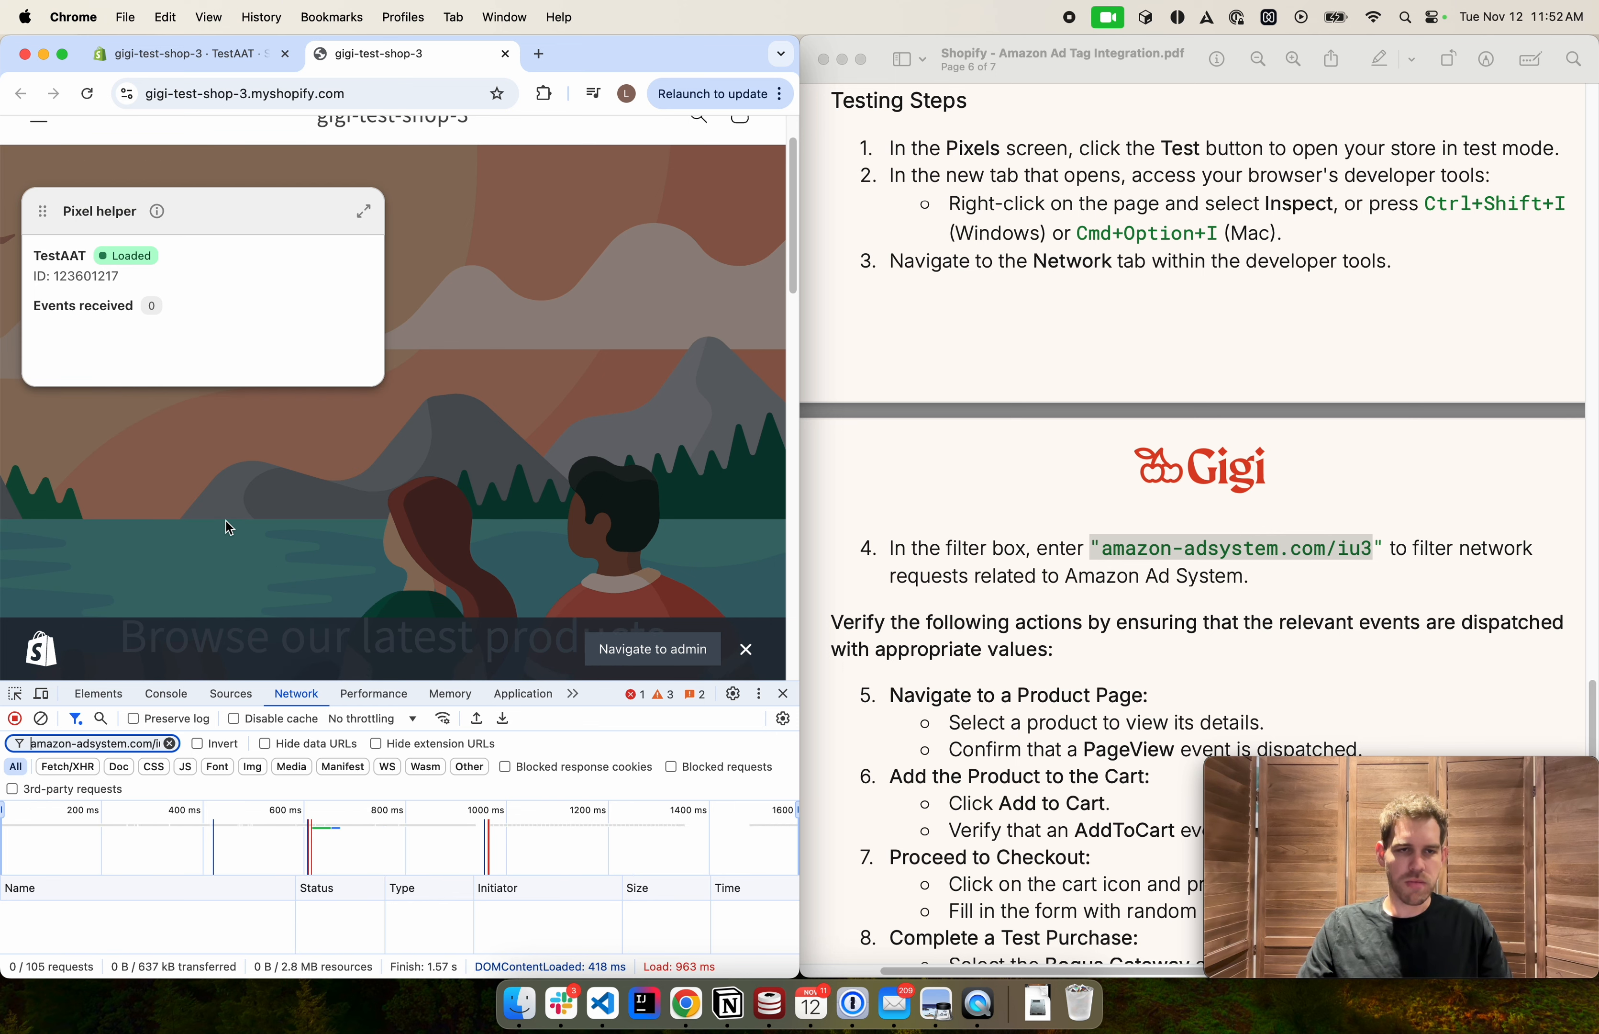
pyautogui.scroll(-3, 230, 488)
pyautogui.click(209, 190)
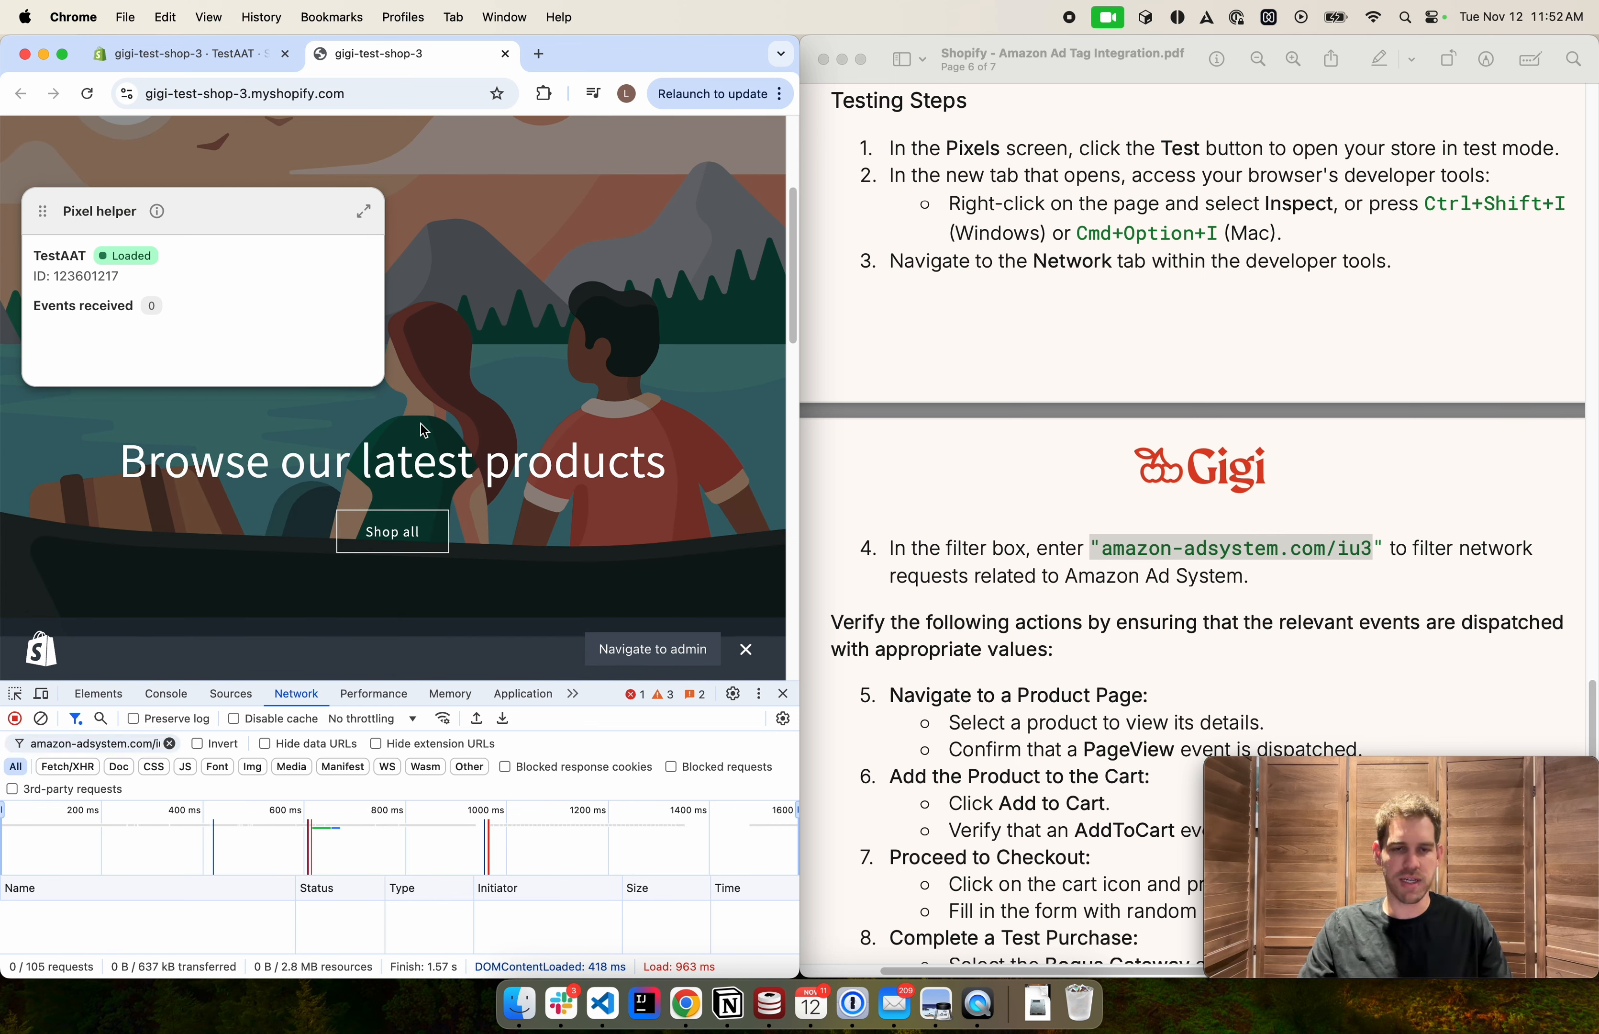
pyautogui.doubleClick(594, 63)
pyautogui.scroll(-5, 686, 403)
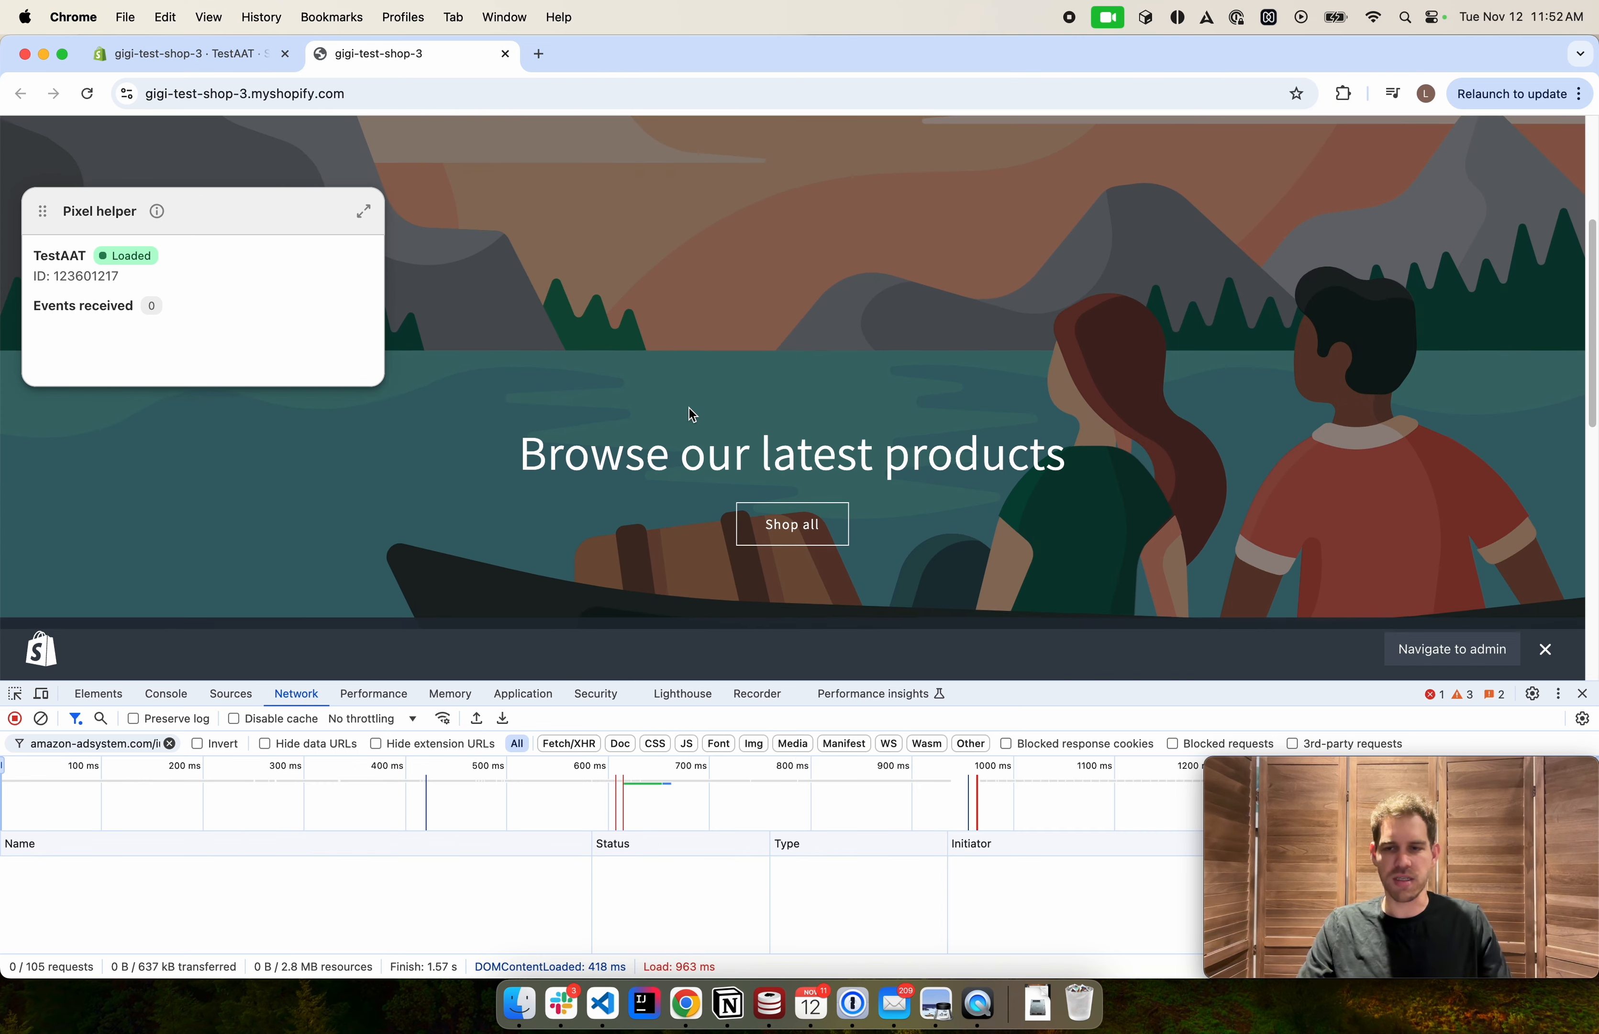
pyautogui.scroll(-2, 661, 434)
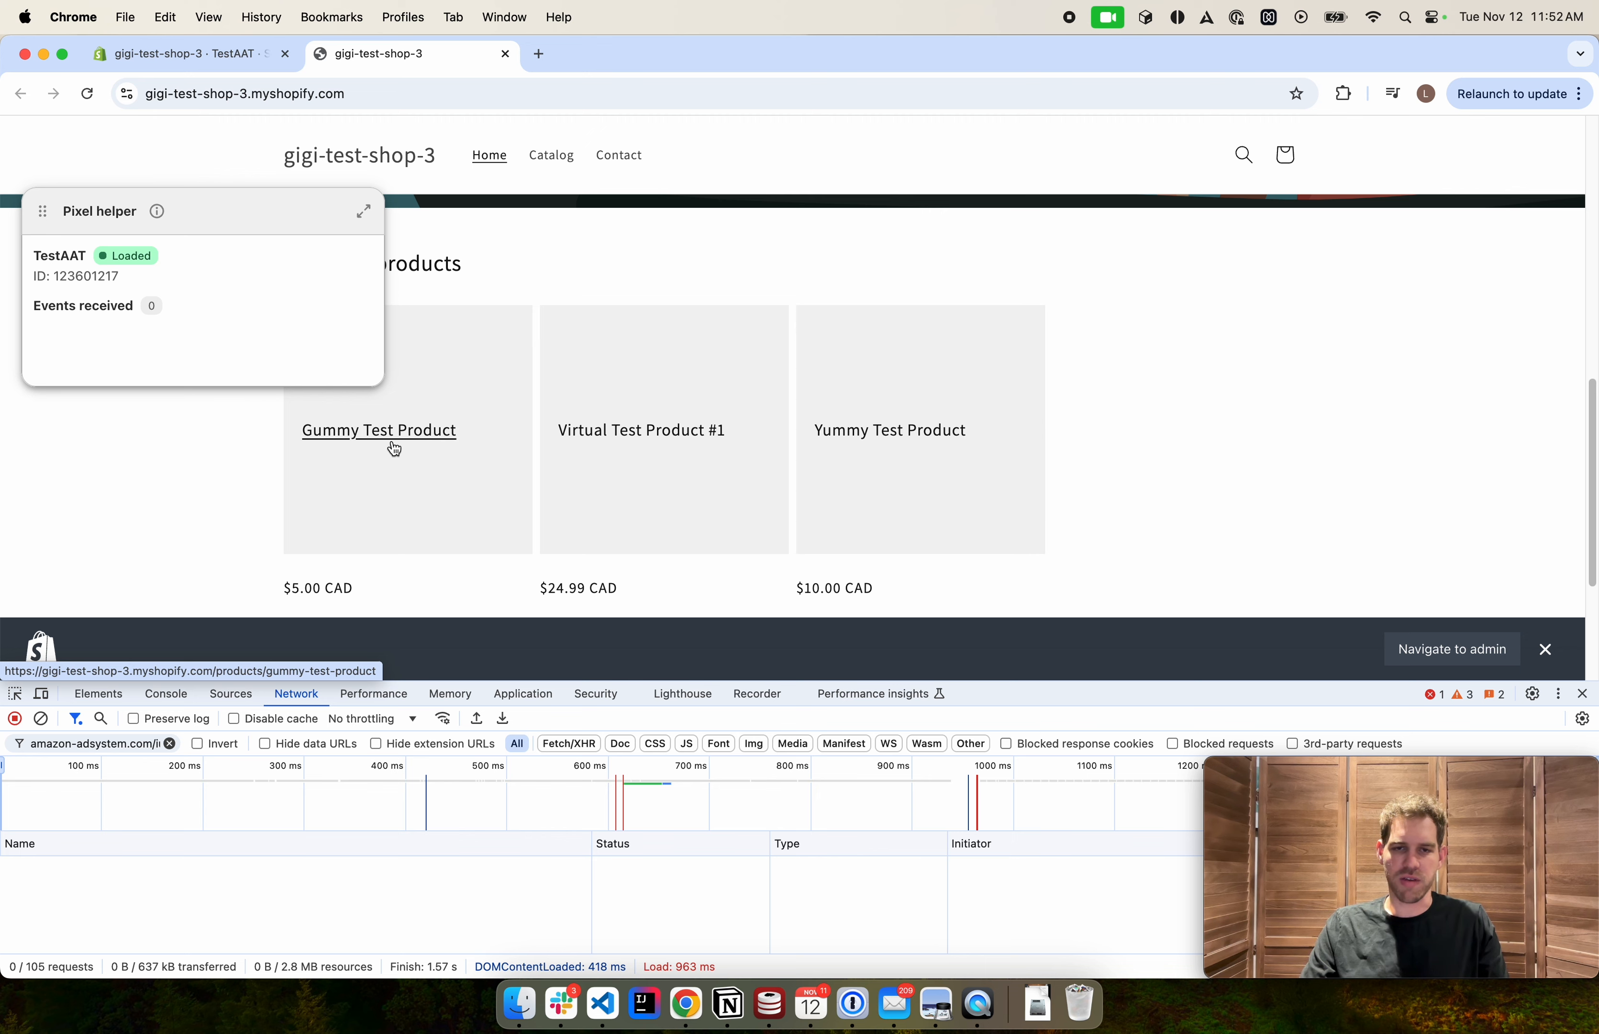
# Open Virtual Test Product #1 and inspect the headers of the filtered Amazon ad system request
pyautogui.click(656, 430)
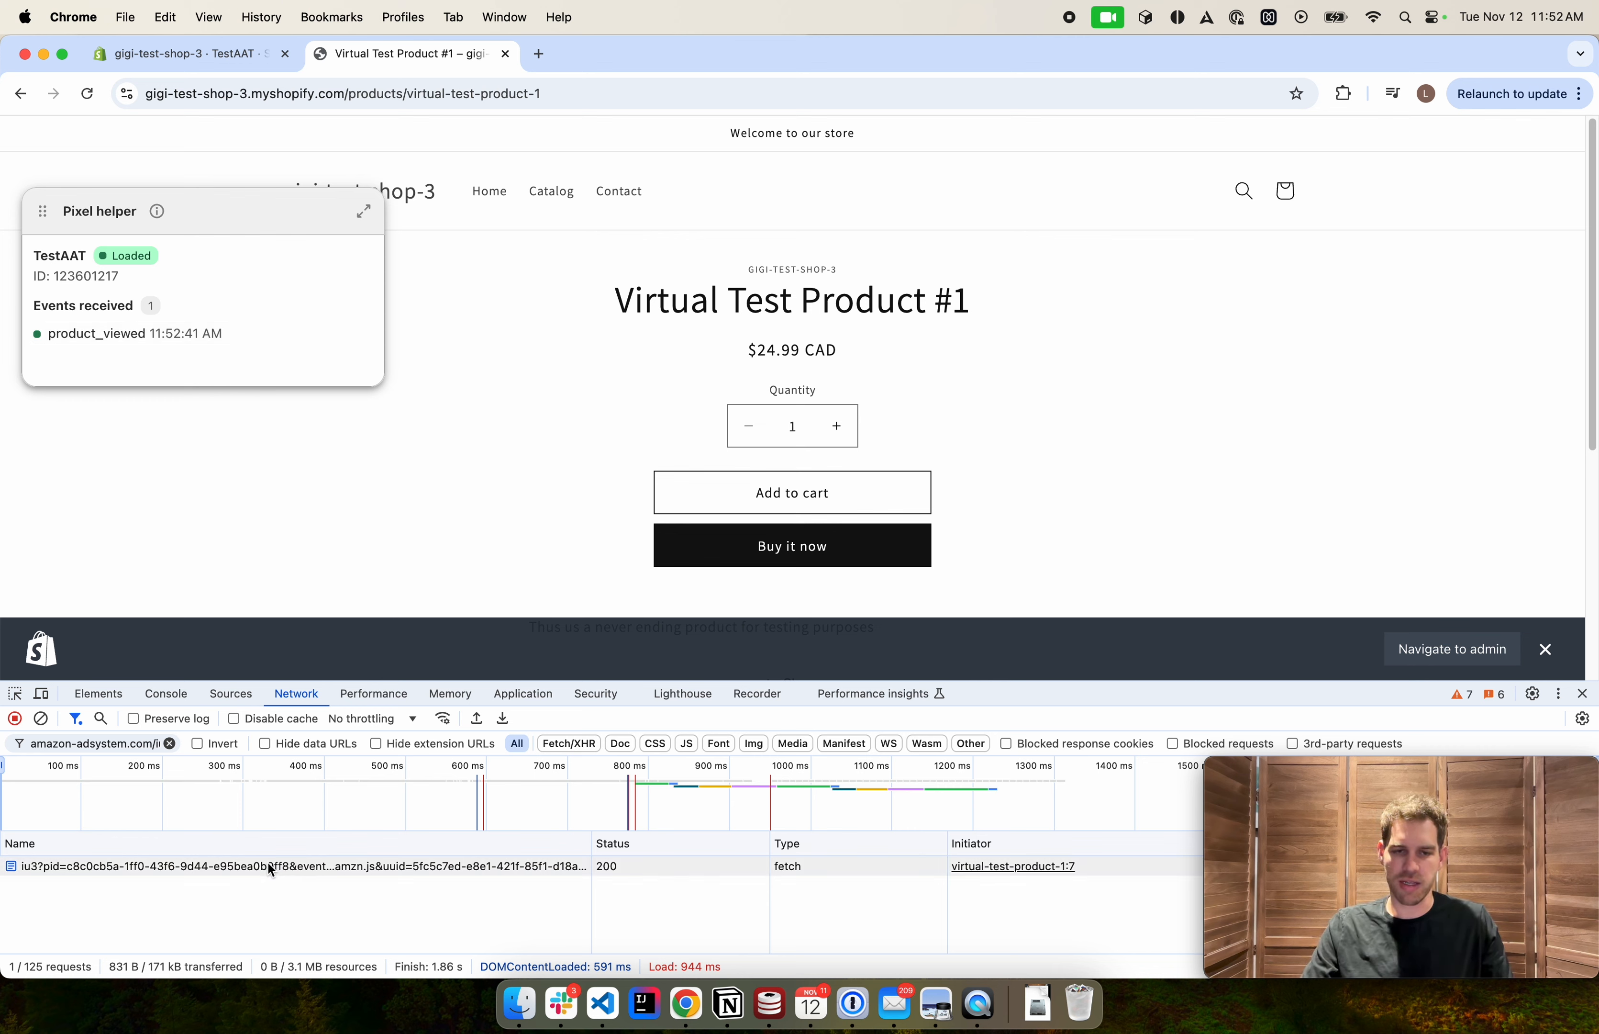
pyautogui.click(75, 873)
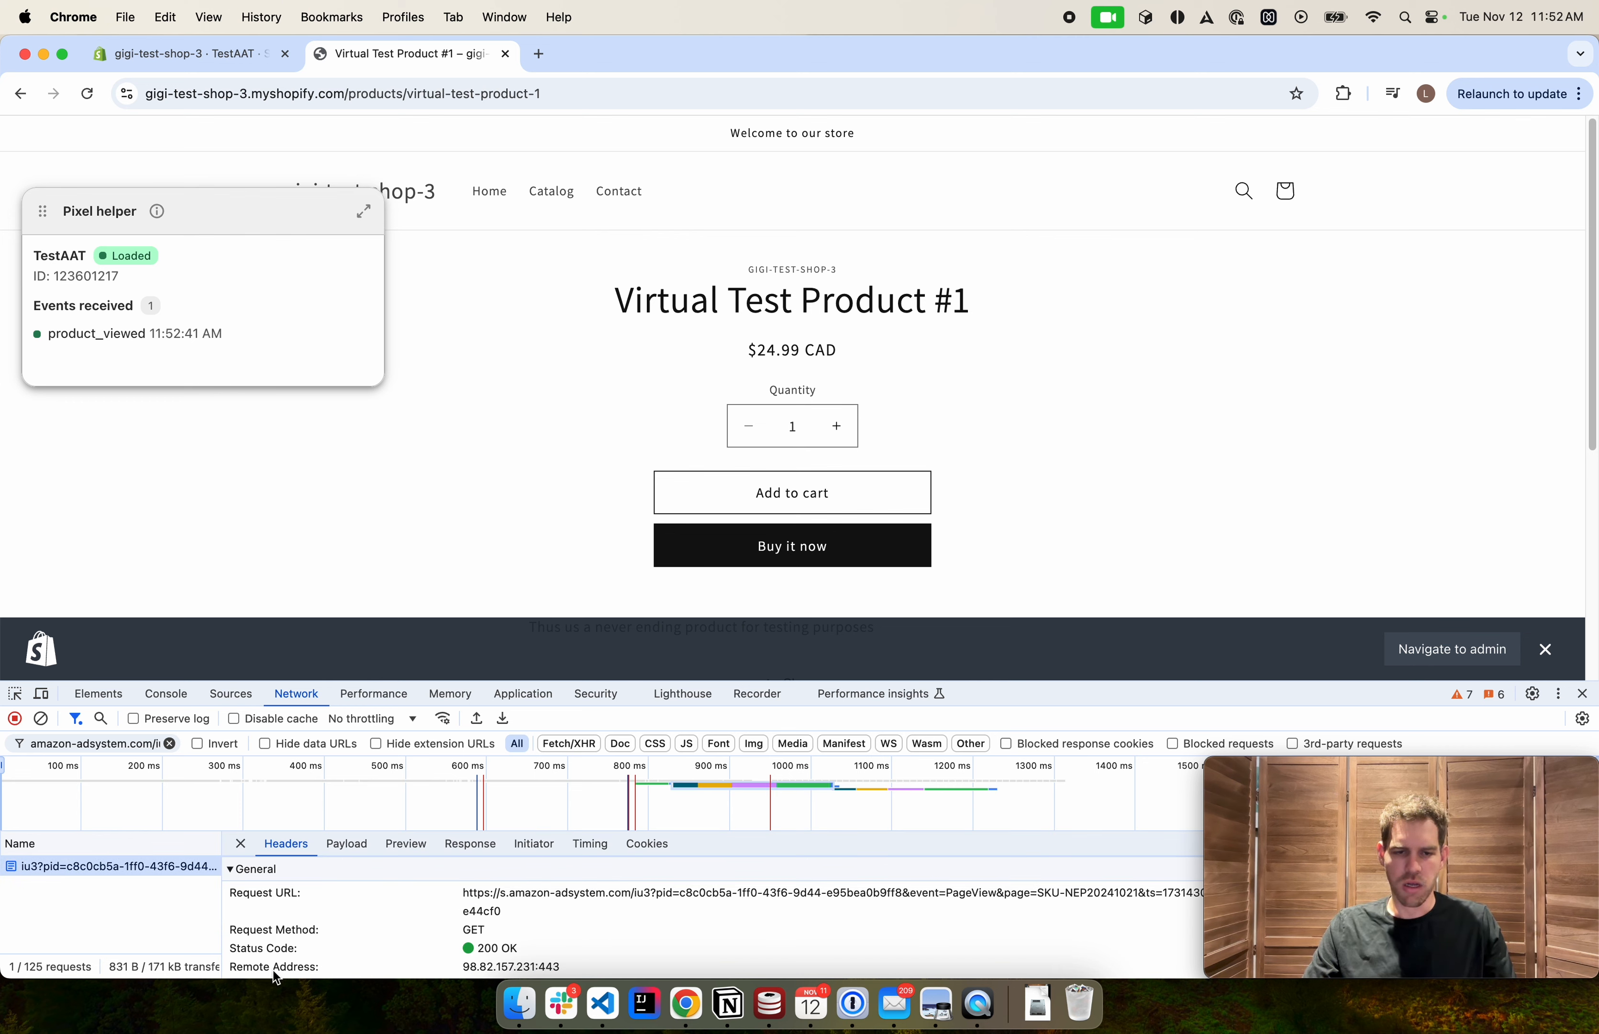
pyautogui.scroll(-1, 524, 940)
pyautogui.scroll(1, 528, 935)
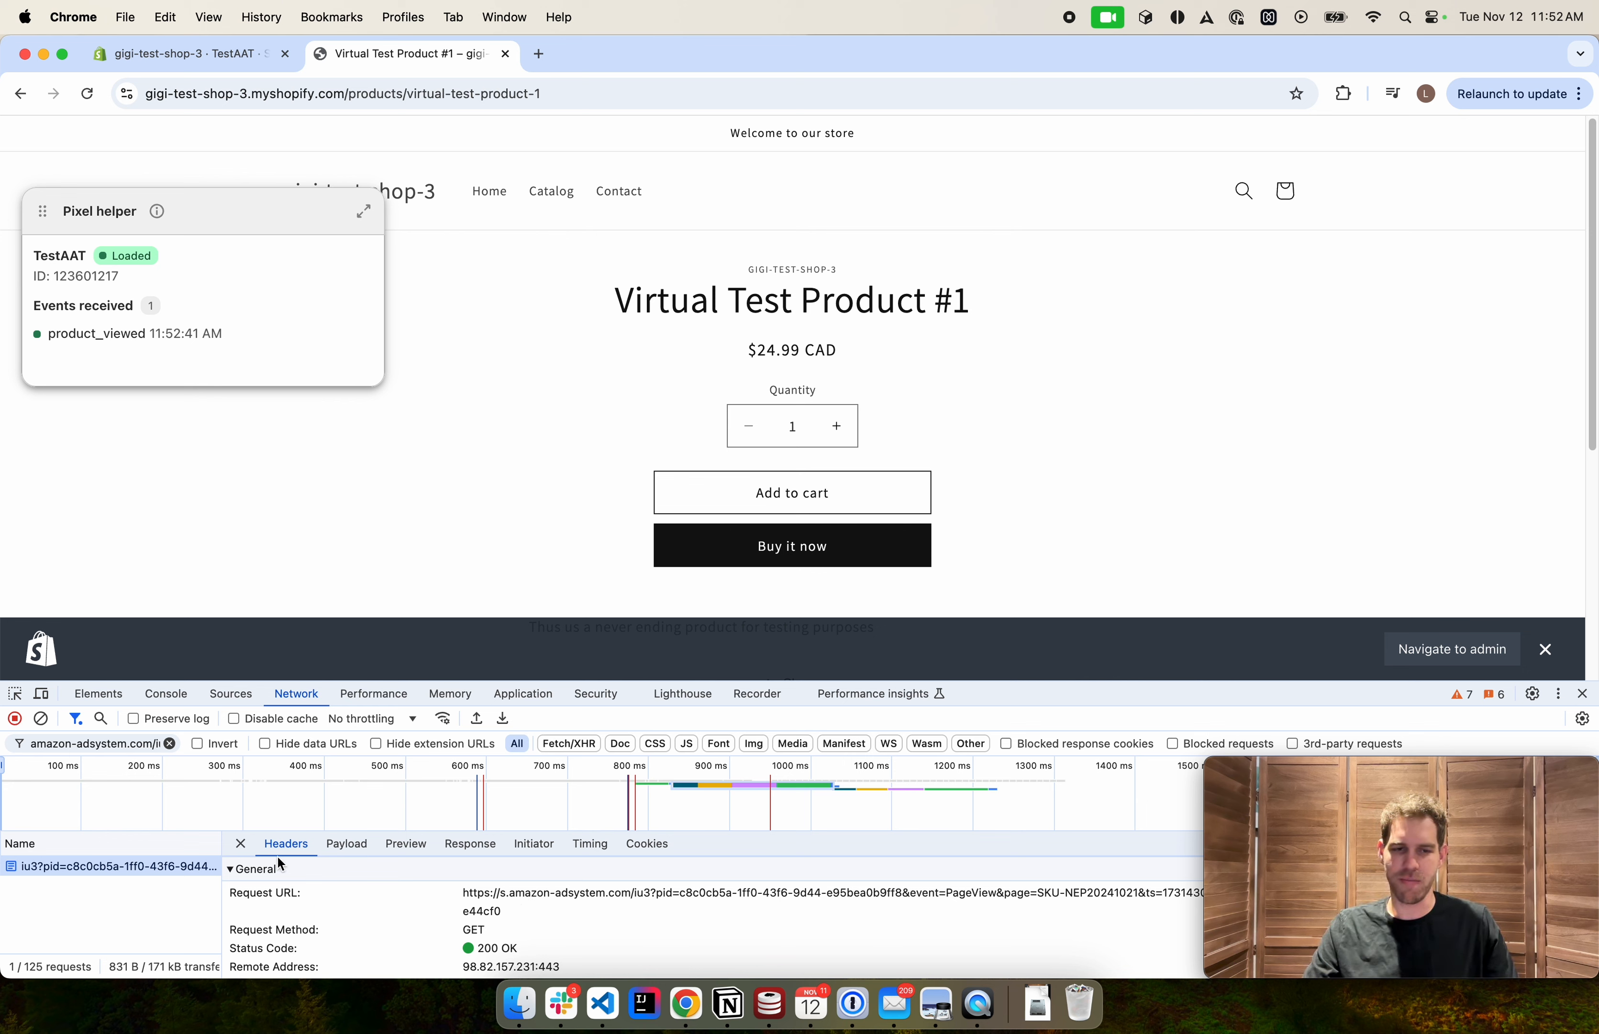
pyautogui.click(241, 845)
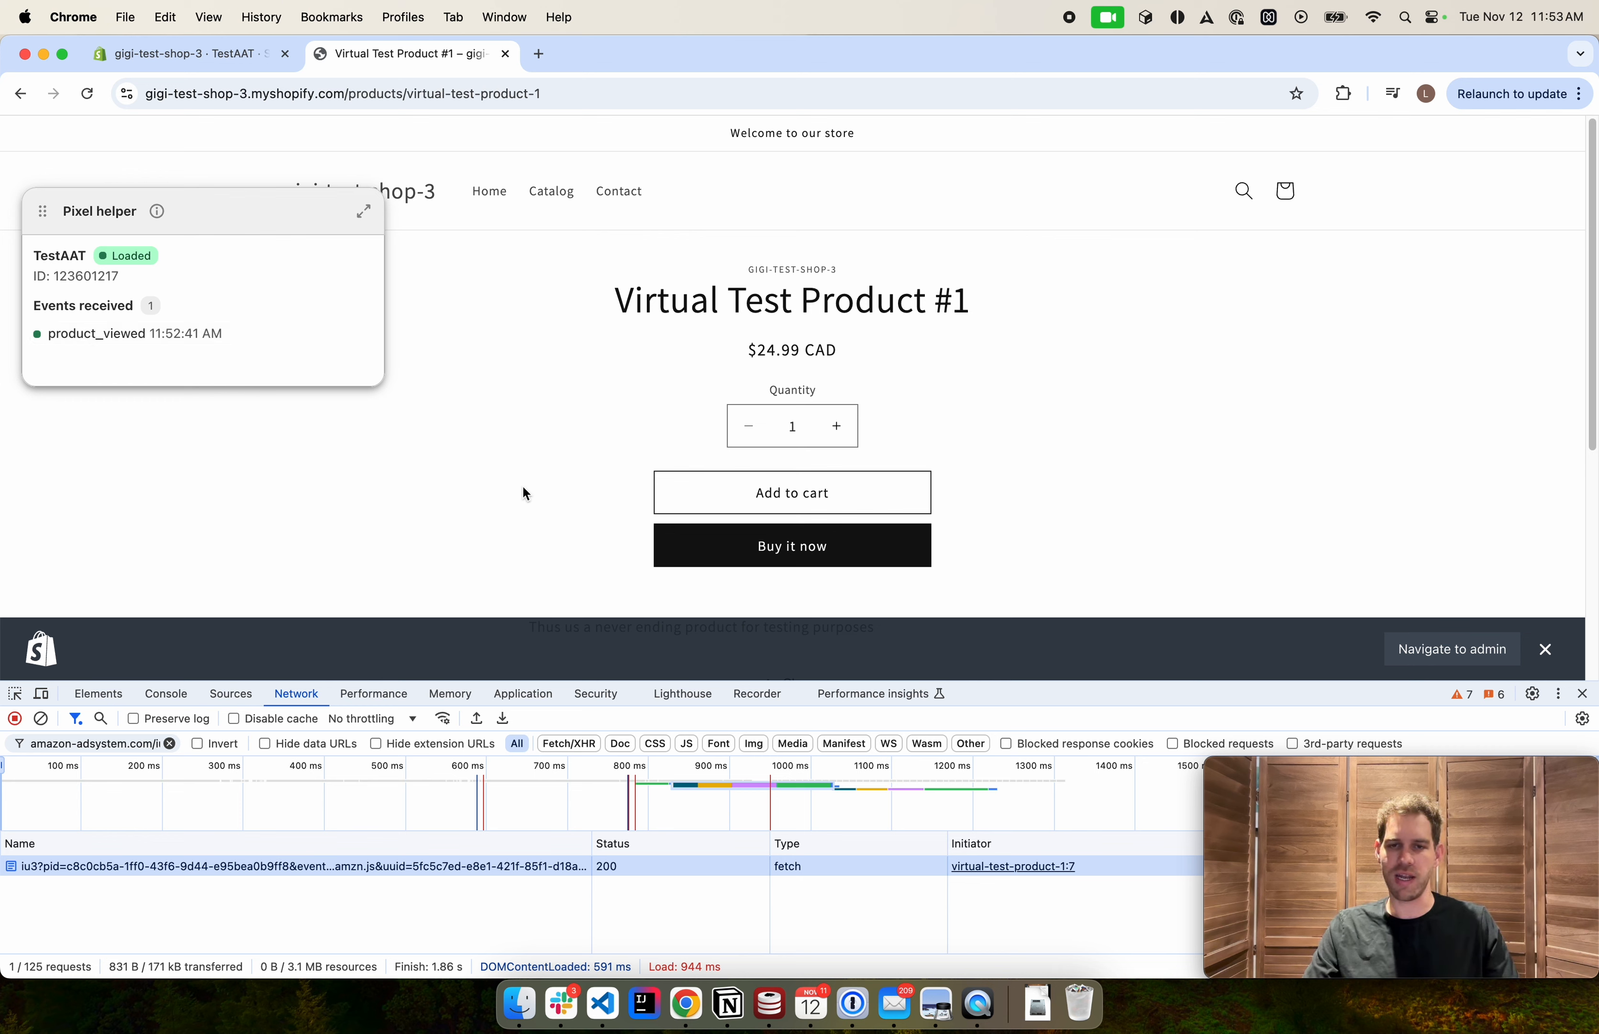
# Add two units of Virtual Test Product #1 to the cart and inspect the new Amazon request's headers
pyautogui.click(838, 428)
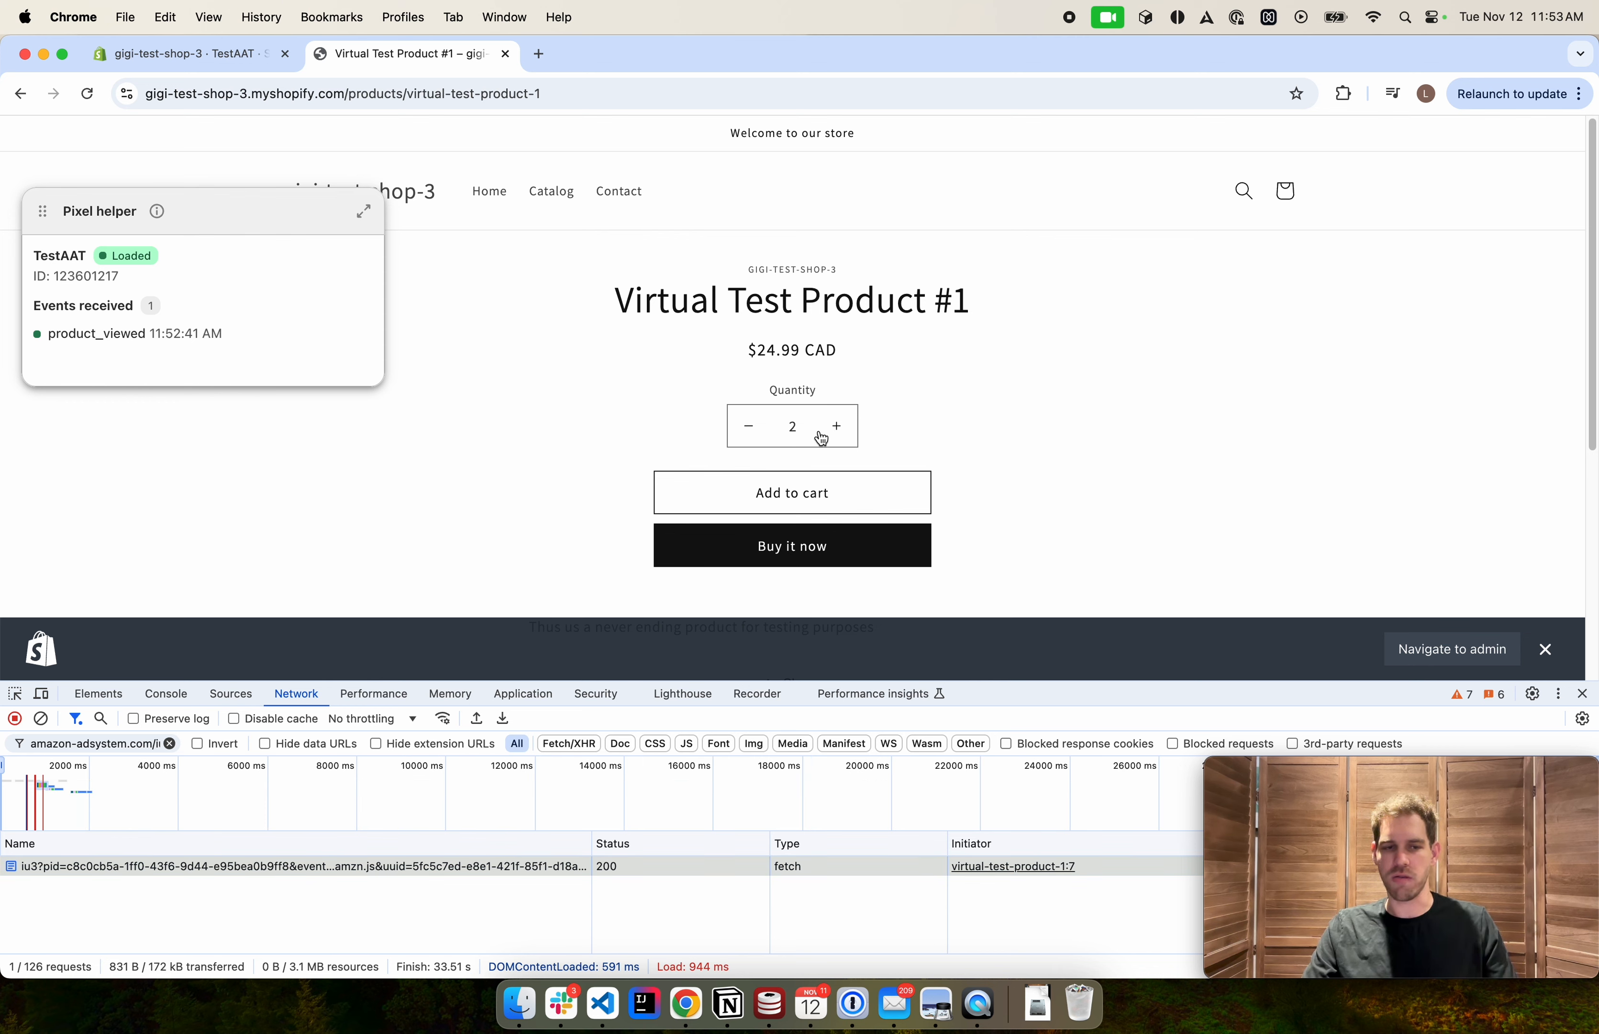
pyautogui.click(741, 505)
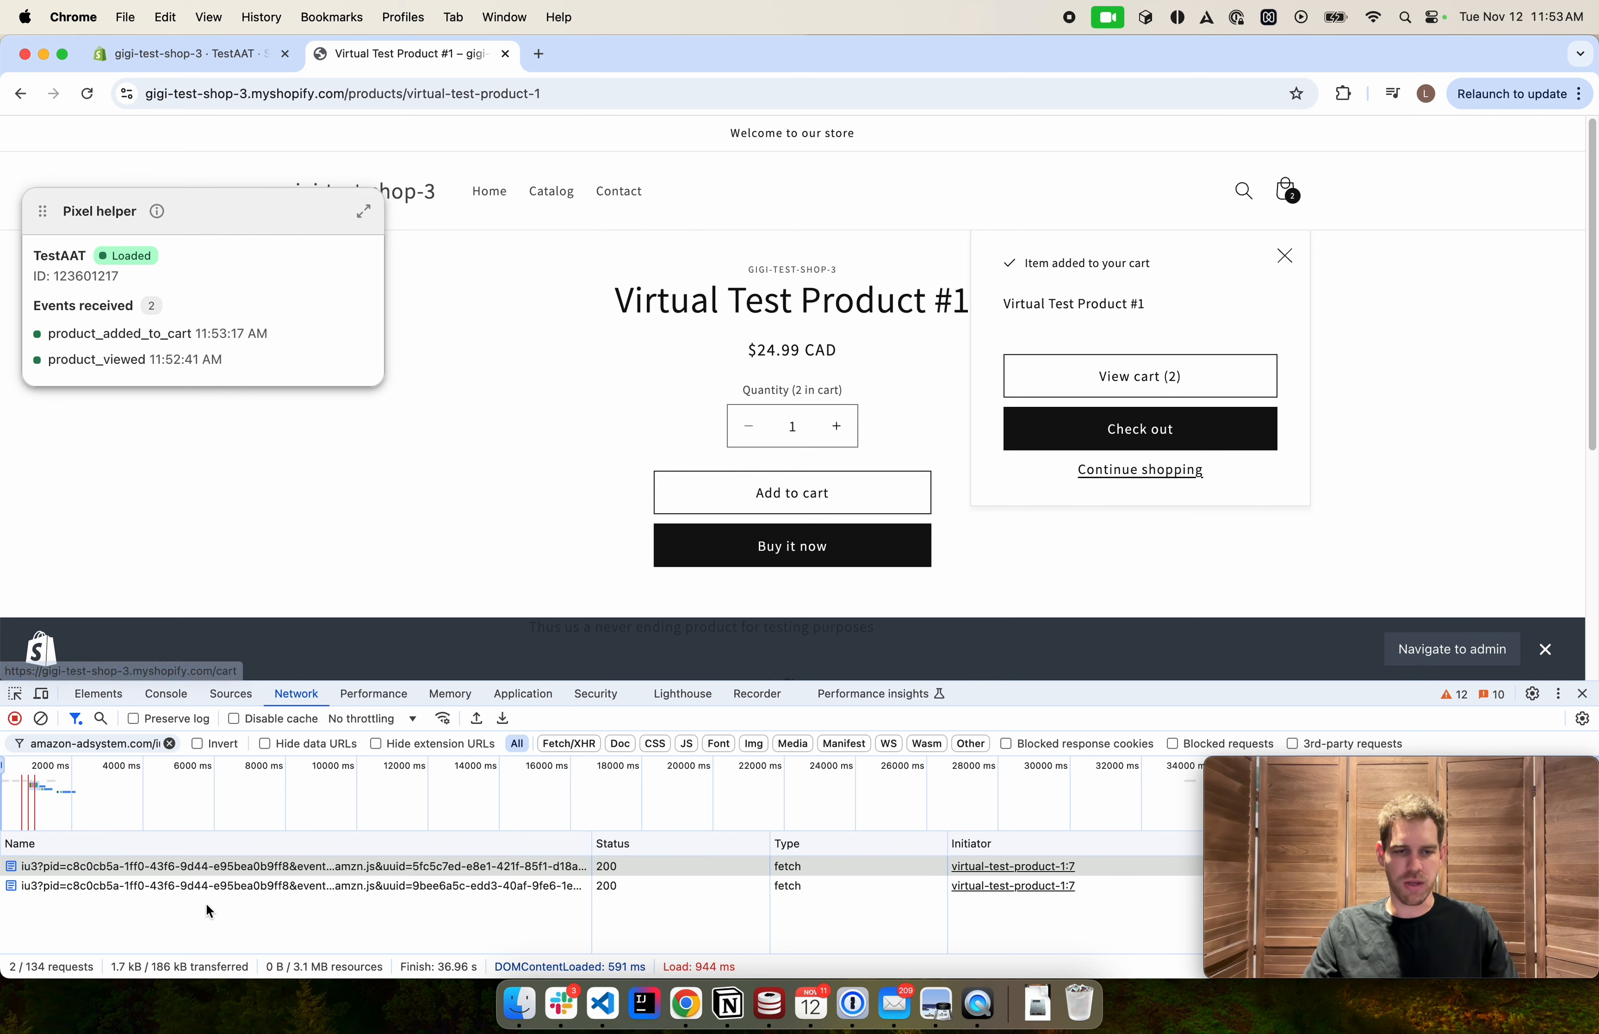
pyautogui.click(209, 886)
pyautogui.scroll(-5, 564, 907)
pyautogui.scroll(5, 563, 907)
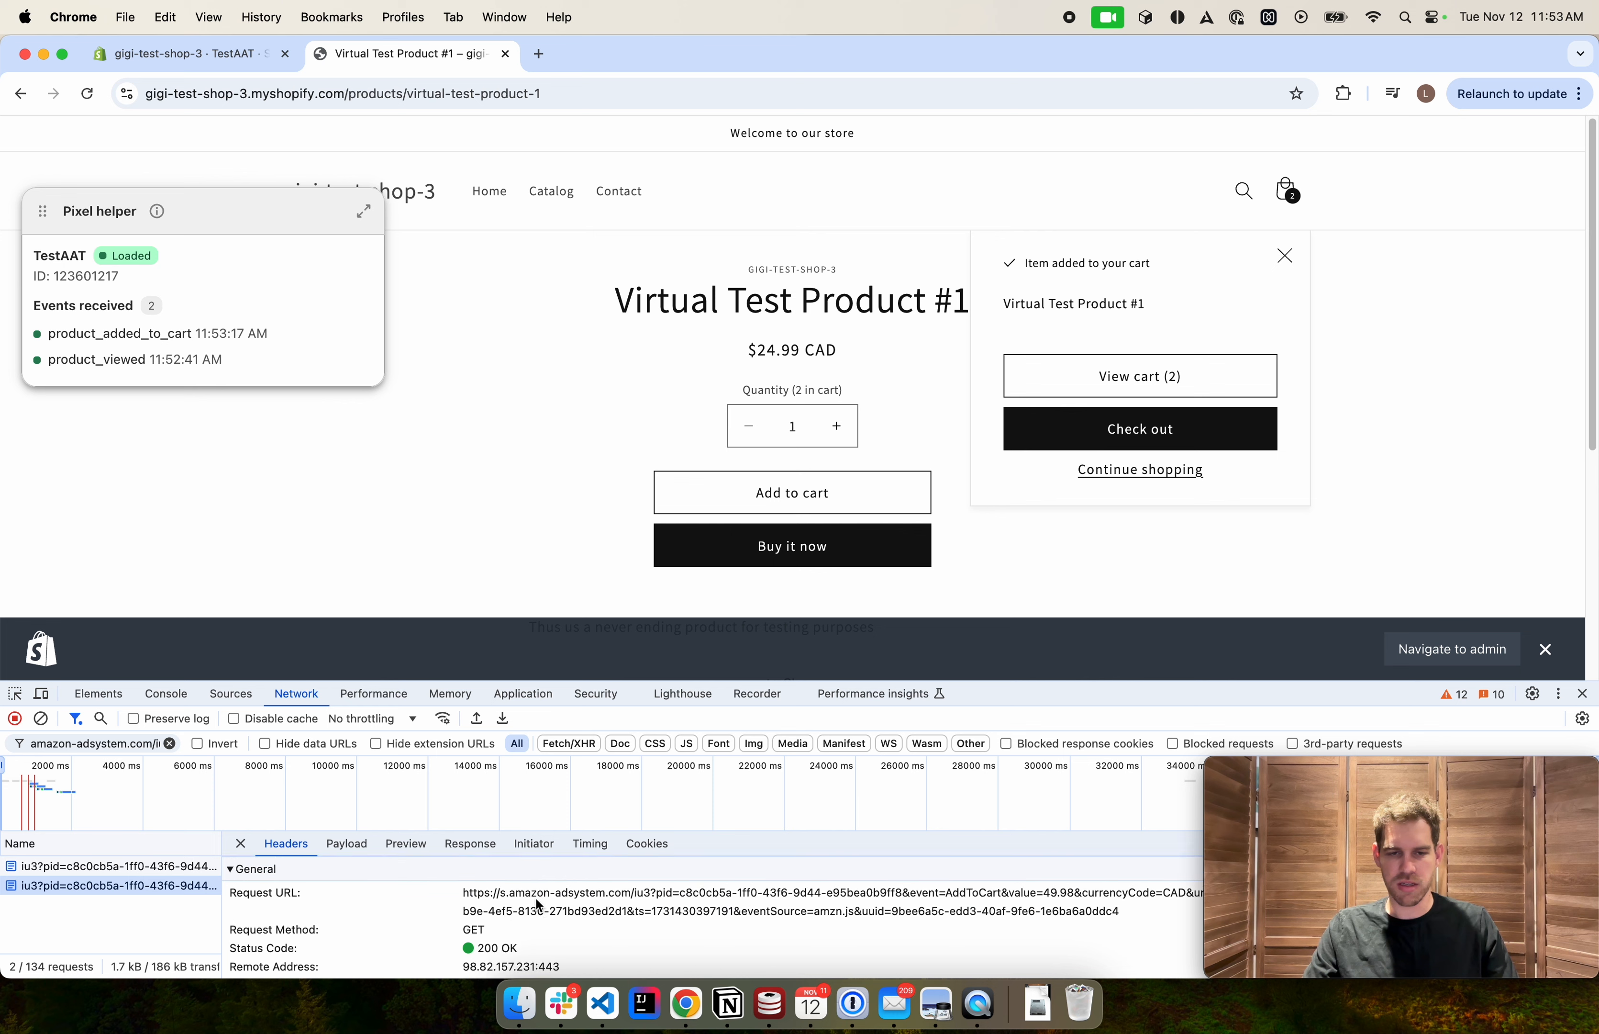
pyautogui.scroll(-1, 532, 932)
pyautogui.scroll(1, 532, 932)
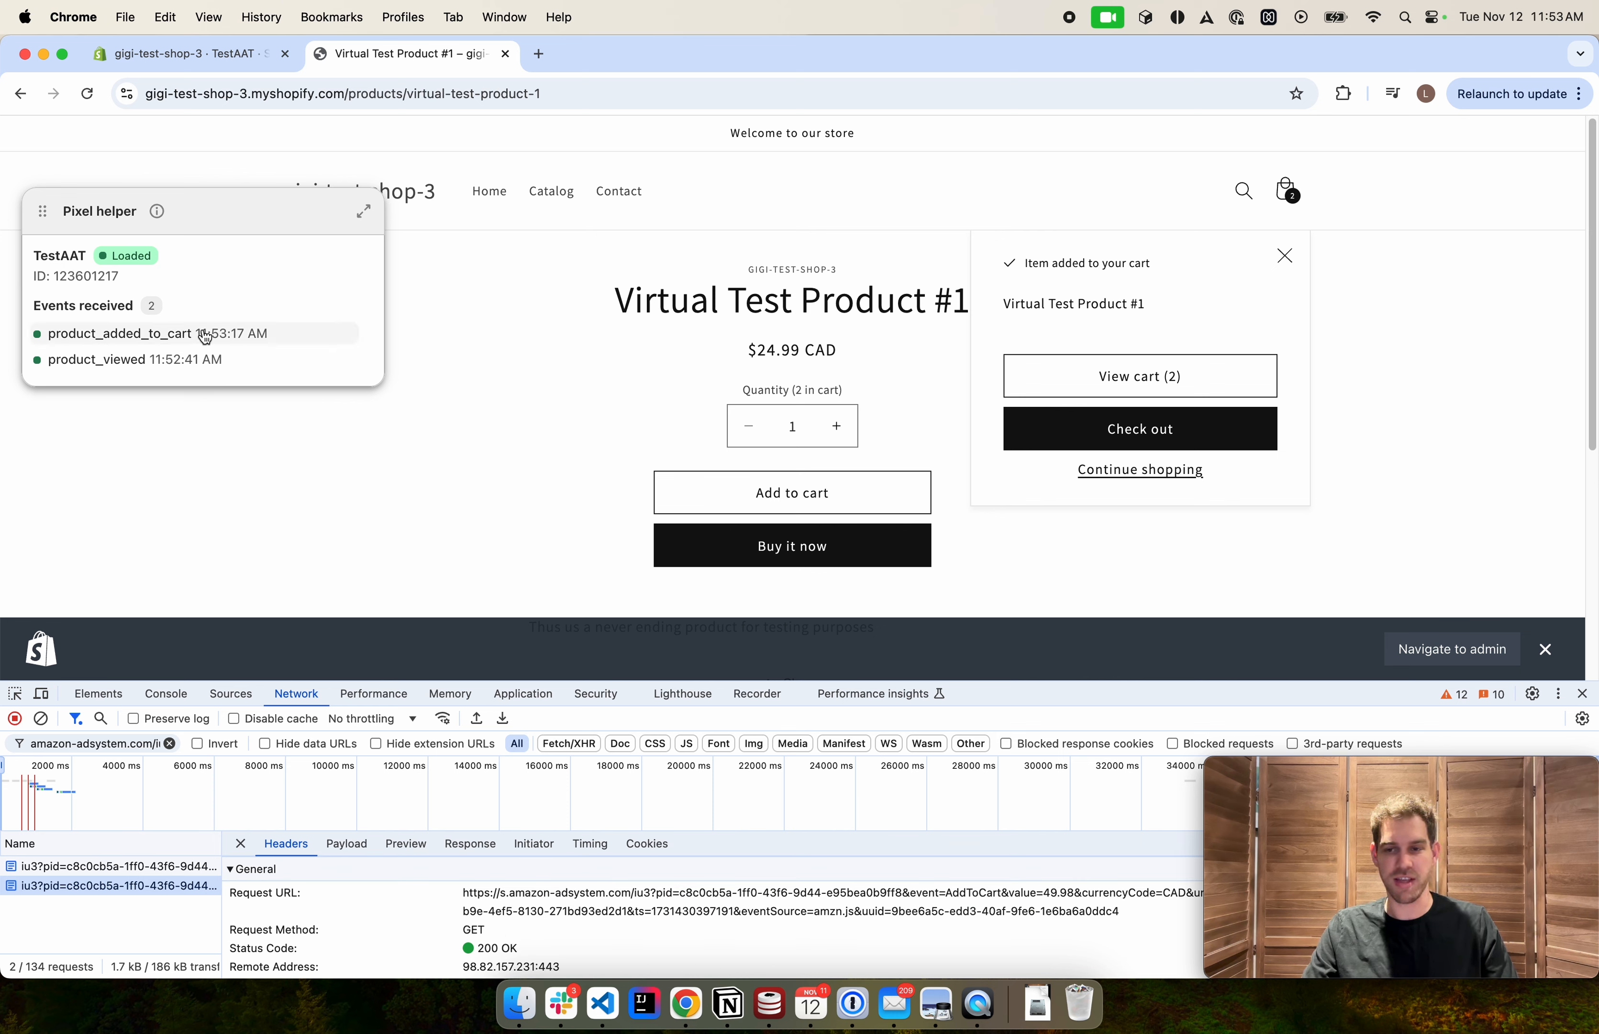
pyautogui.click(241, 845)
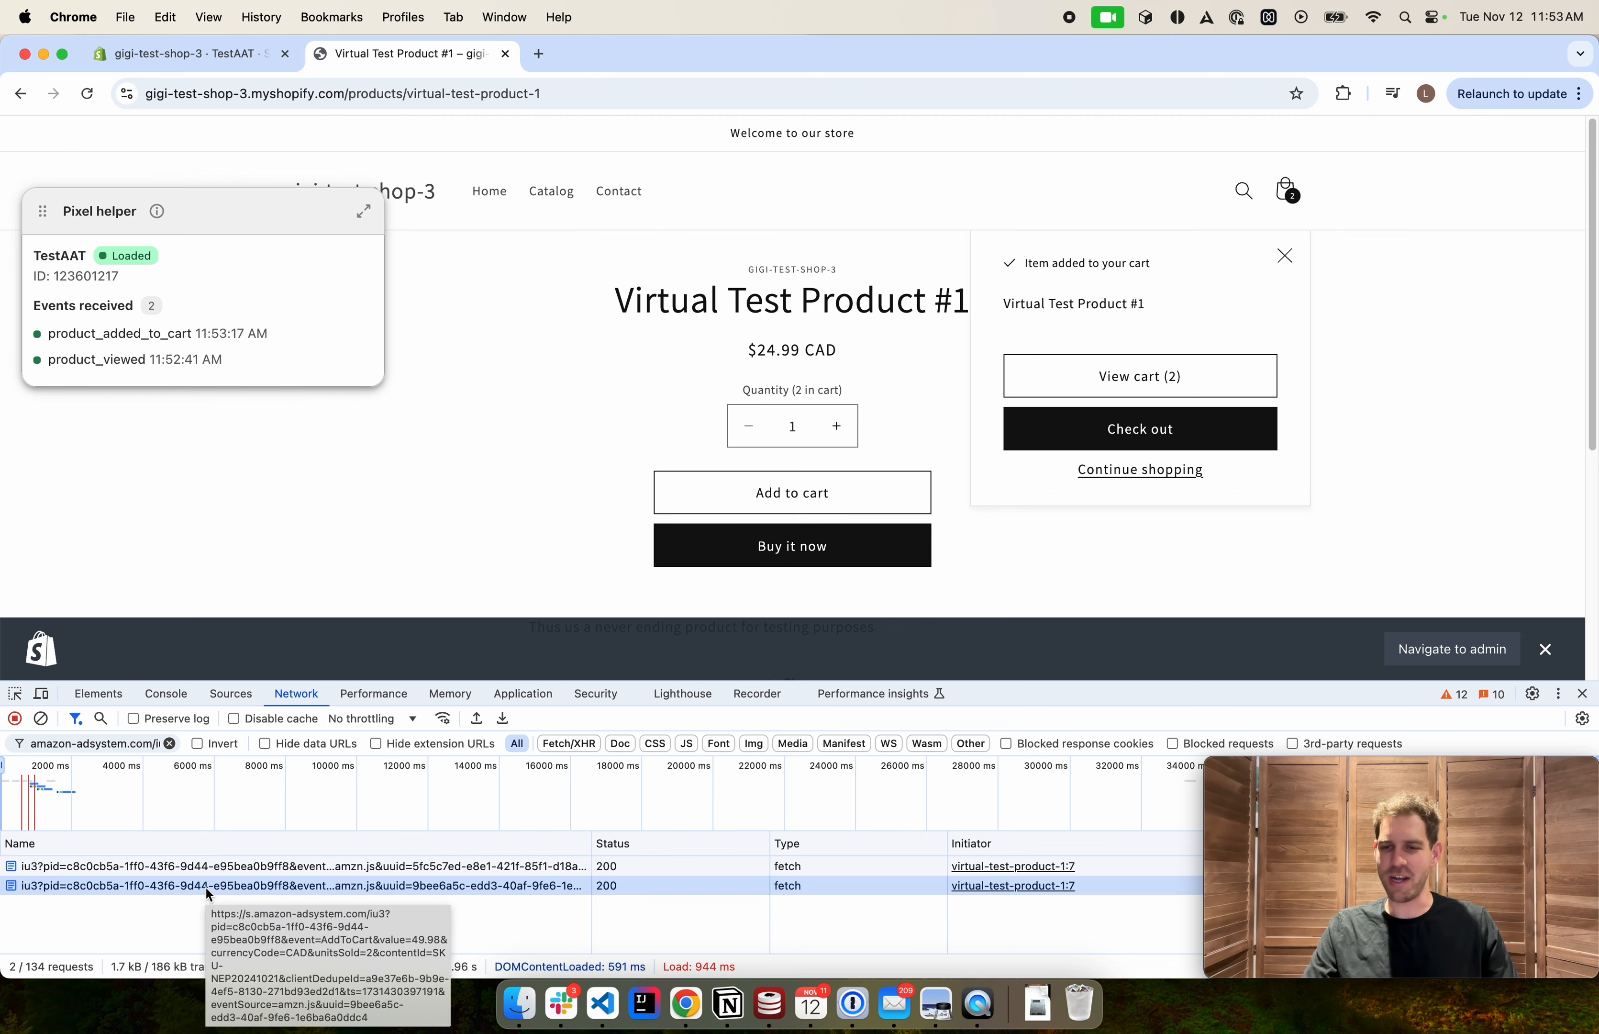
# Proceed to checkout and move the Pixel helper panel to the page's upper right
pyautogui.click(1087, 441)
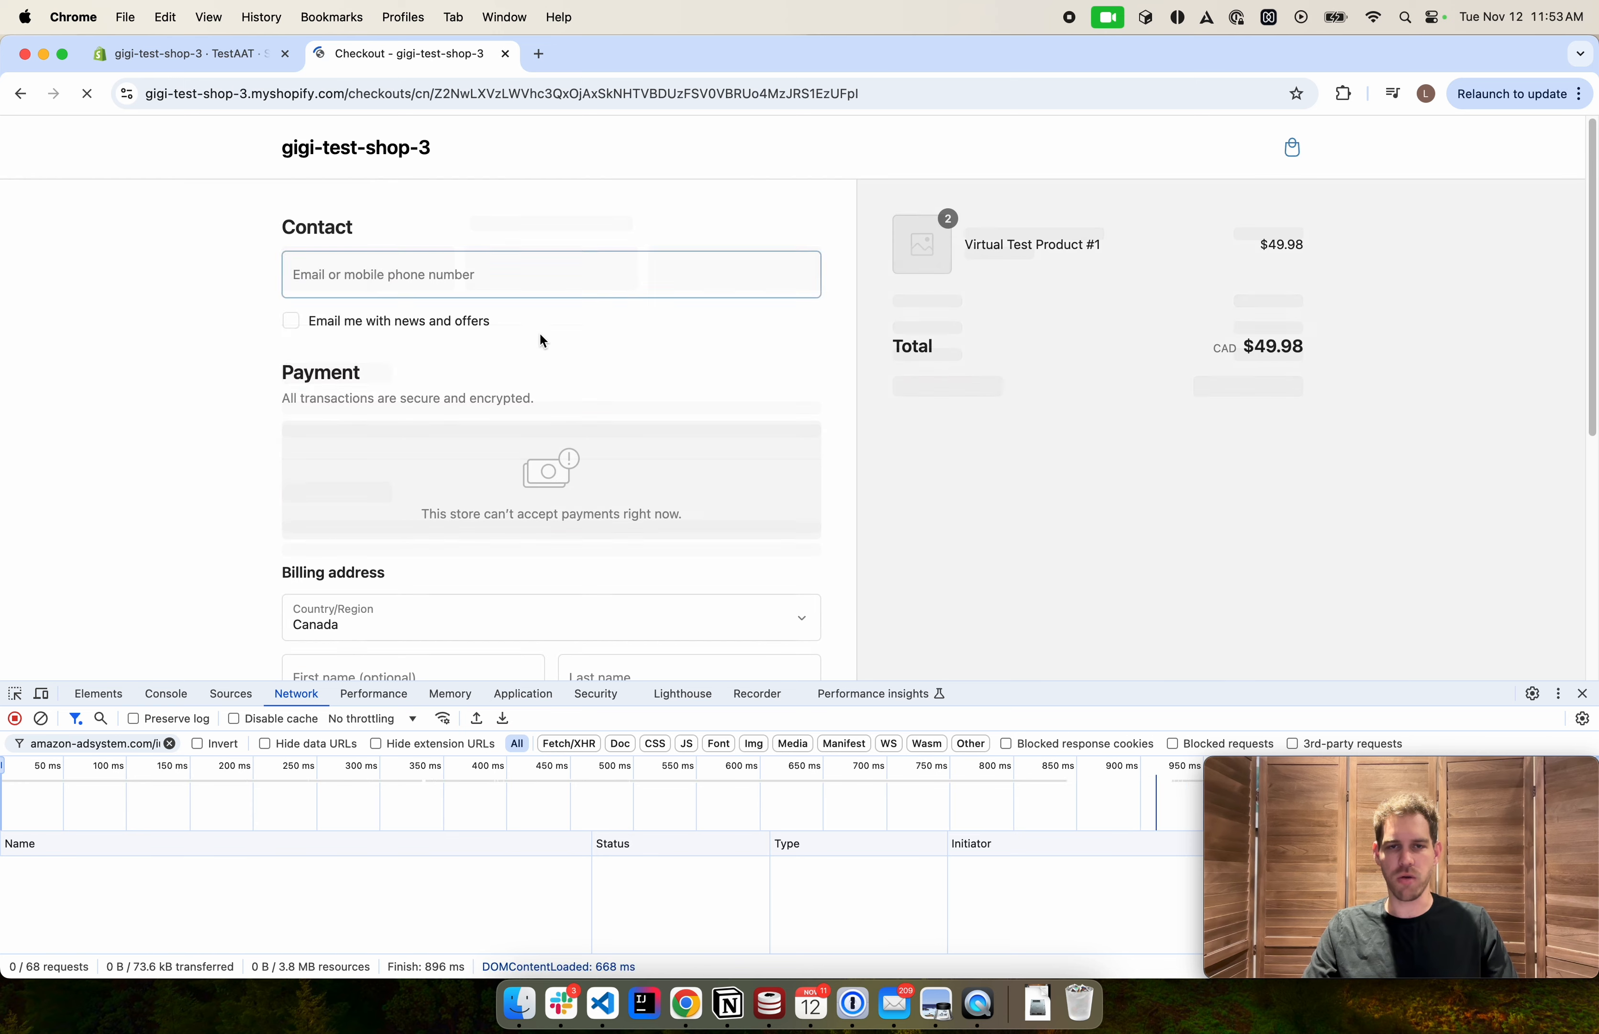
pyautogui.moveTo(40, 211); pyautogui.dragTo(1188, 195)
pyautogui.scroll(-2, 532, 321)
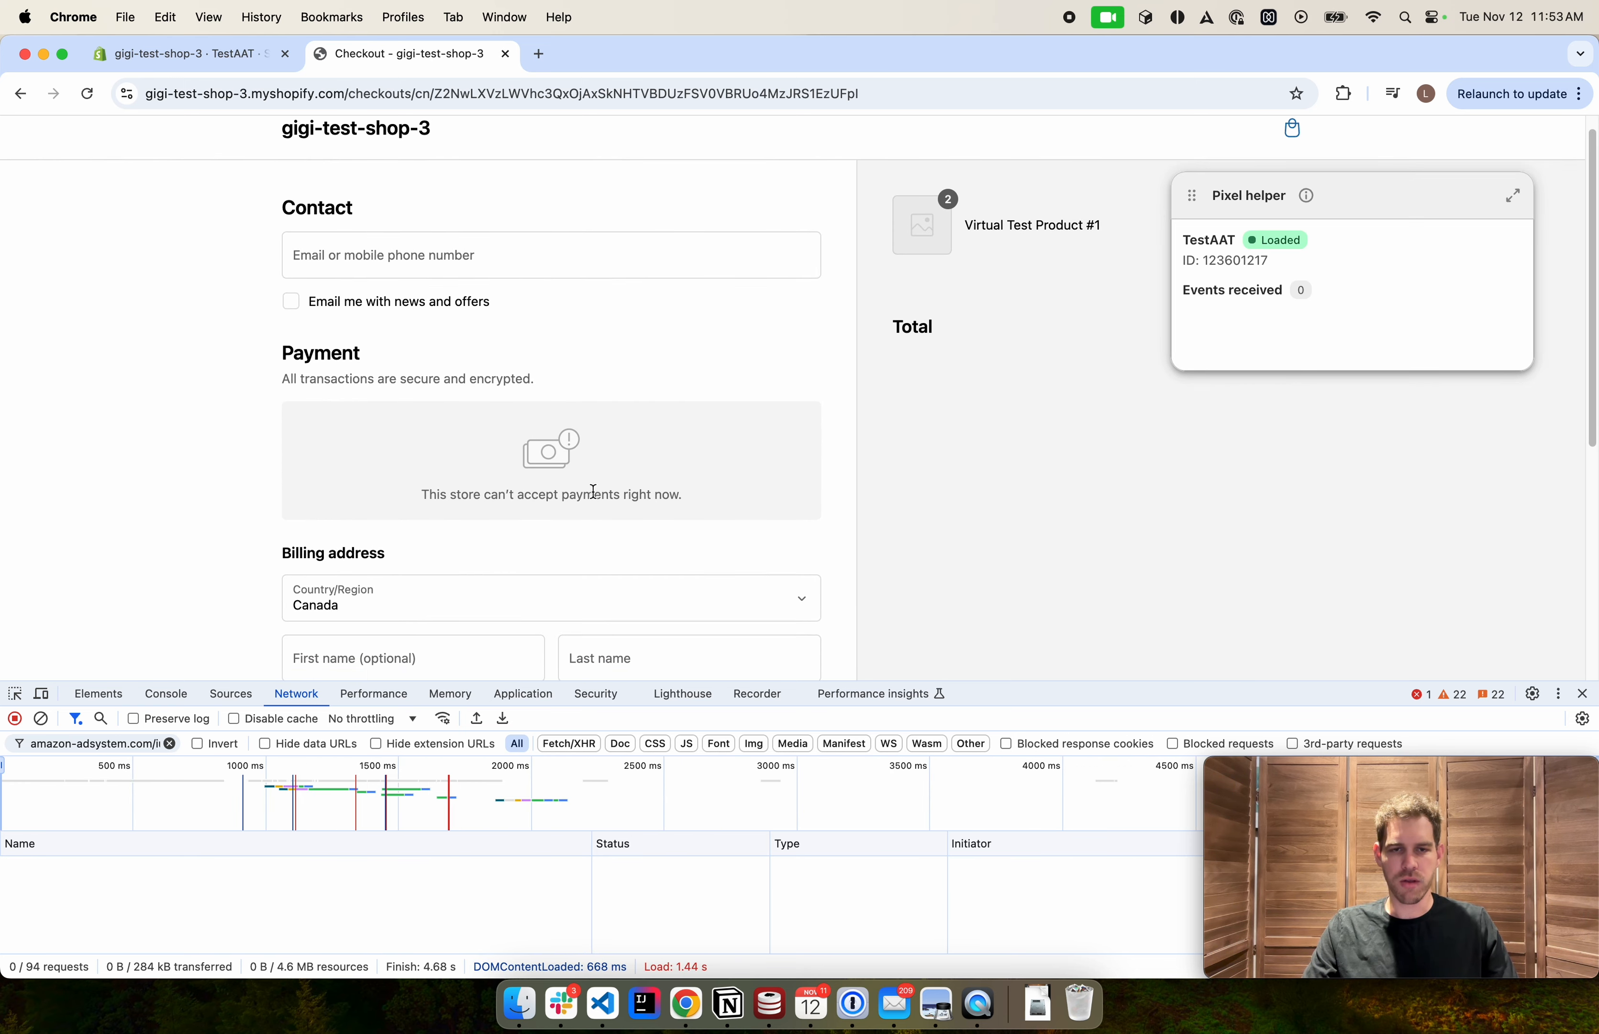
pyautogui.scroll(2, 650, 489)
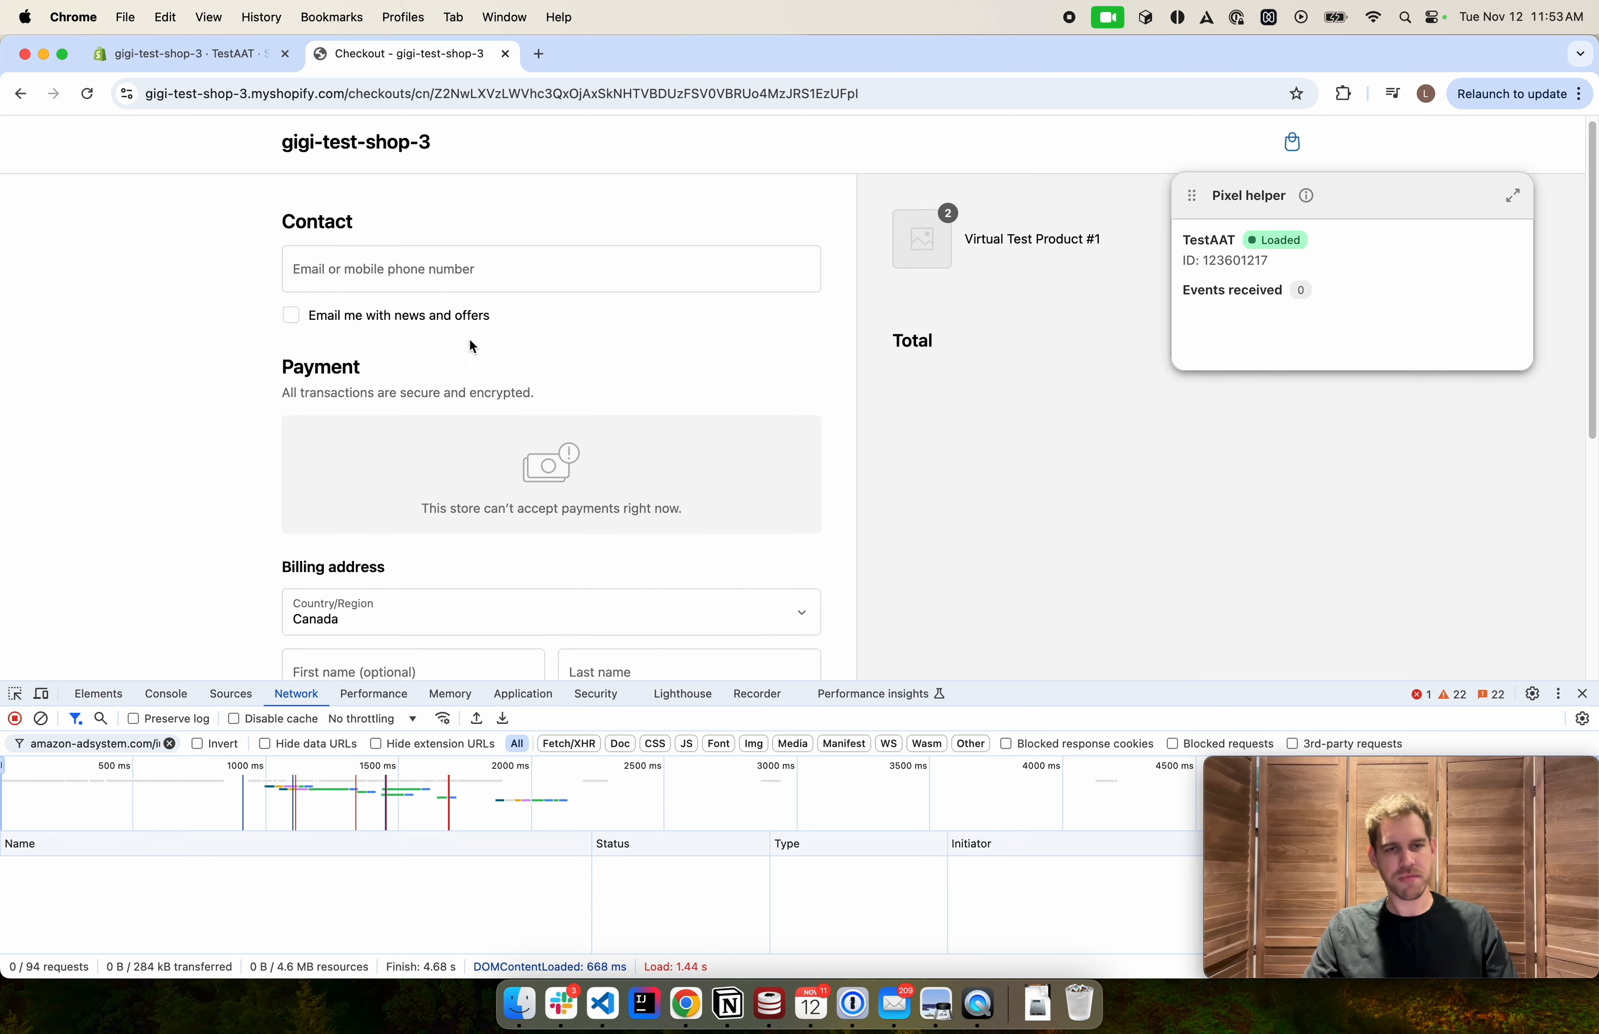
pyautogui.scroll(-8, 470, 337)
pyautogui.scroll(6, 481, 341)
pyautogui.scroll(2, 480, 341)
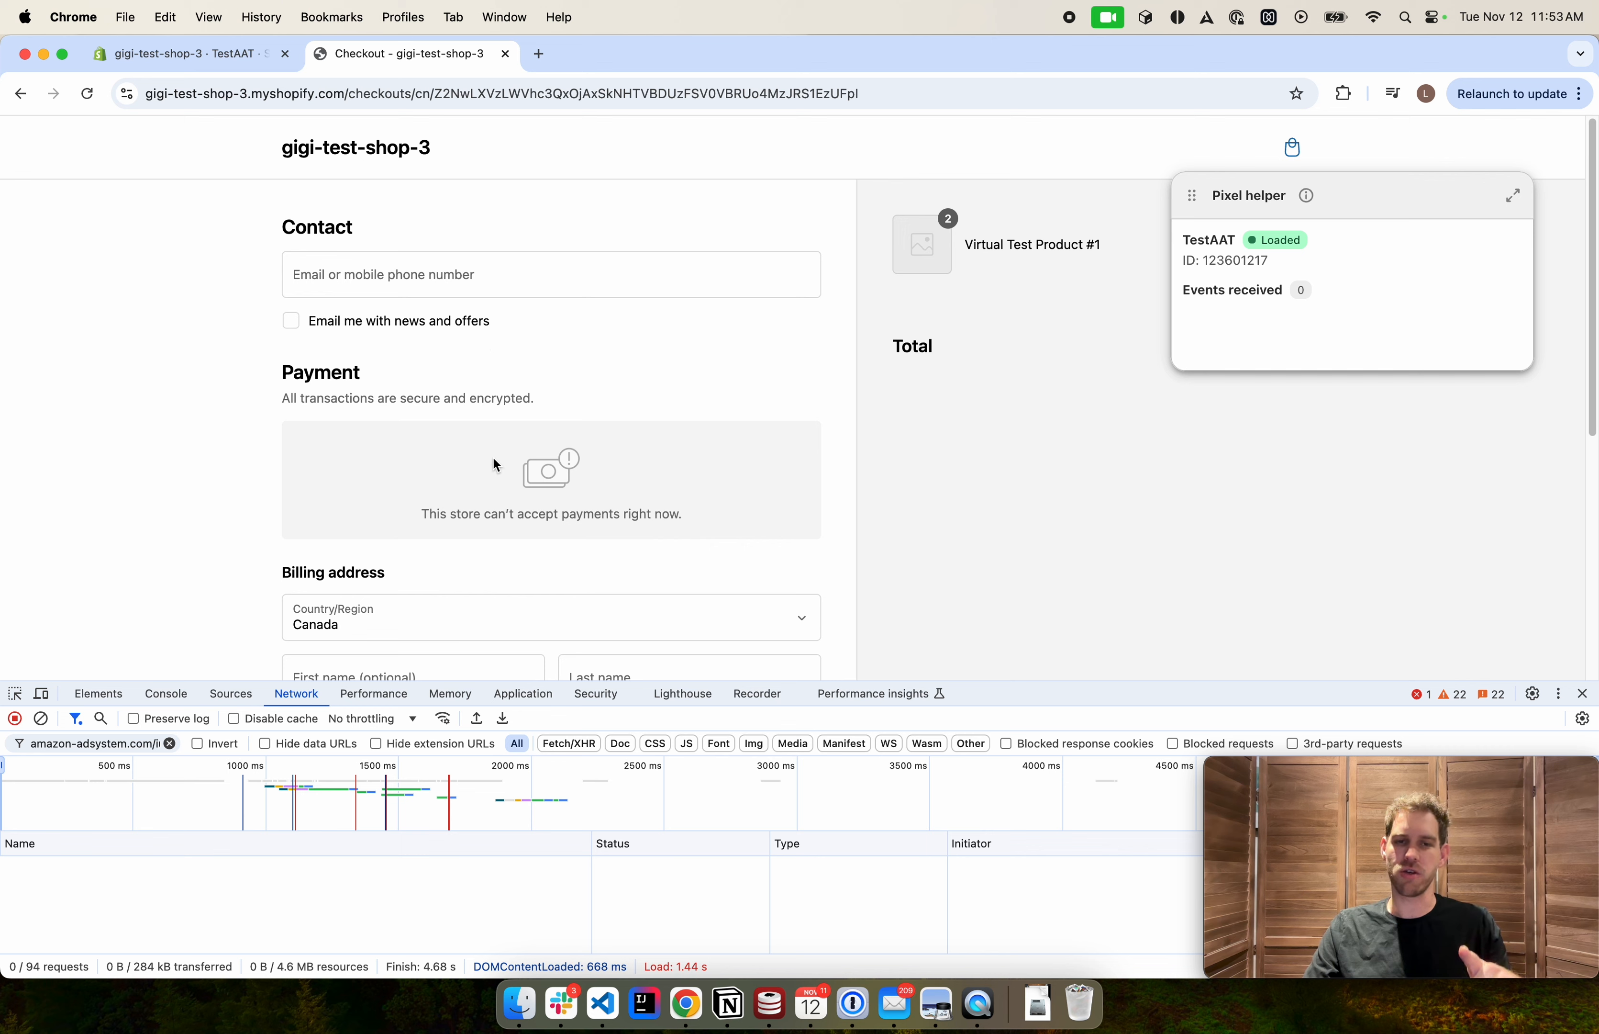
pyautogui.moveTo(401, 511); pyautogui.dragTo(641, 538)
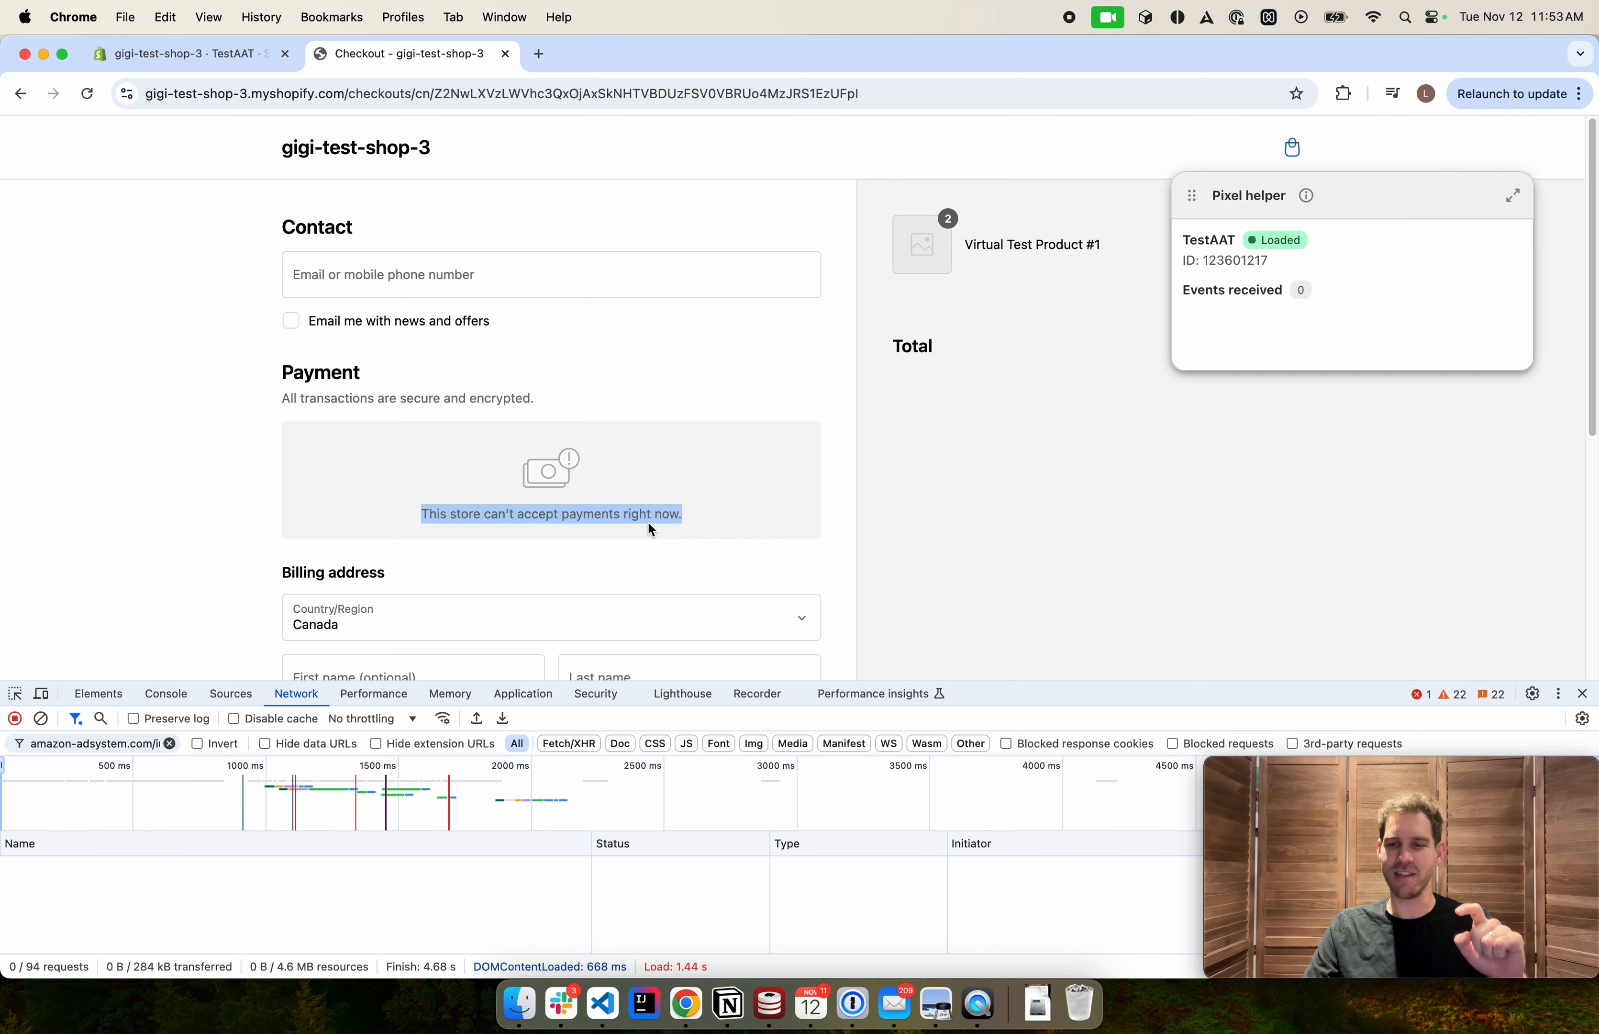
pyautogui.click(618, 502)
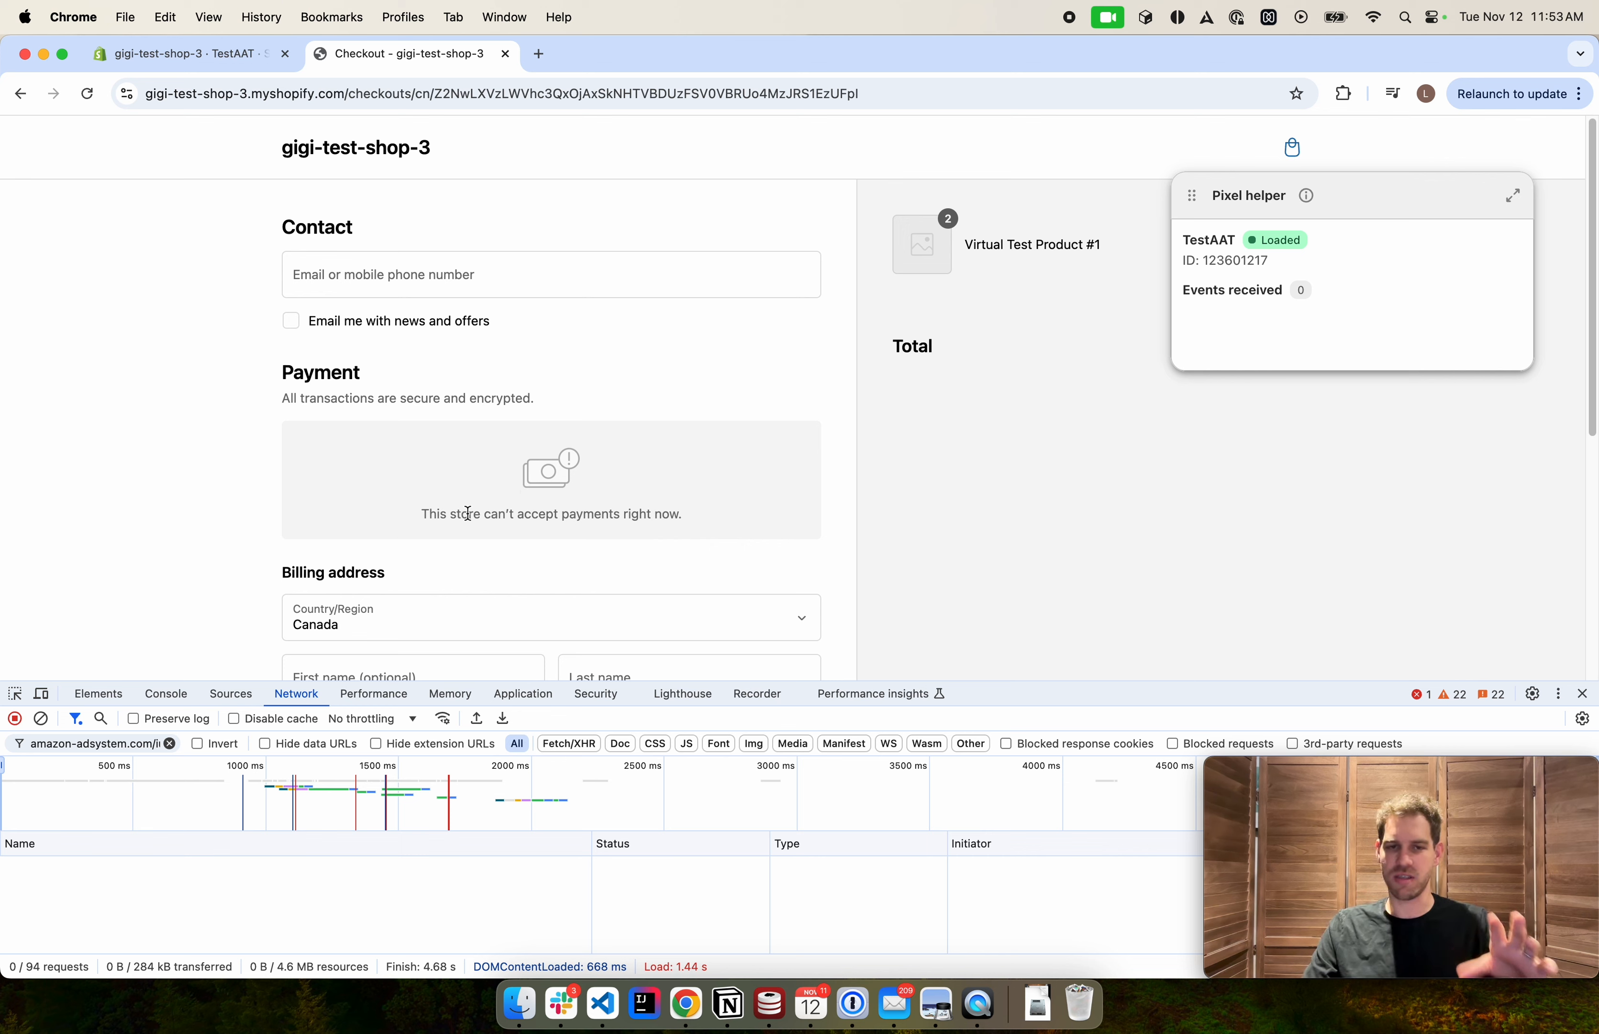
pyautogui.moveTo(421, 525); pyautogui.dragTo(614, 528)
pyautogui.click(614, 532)
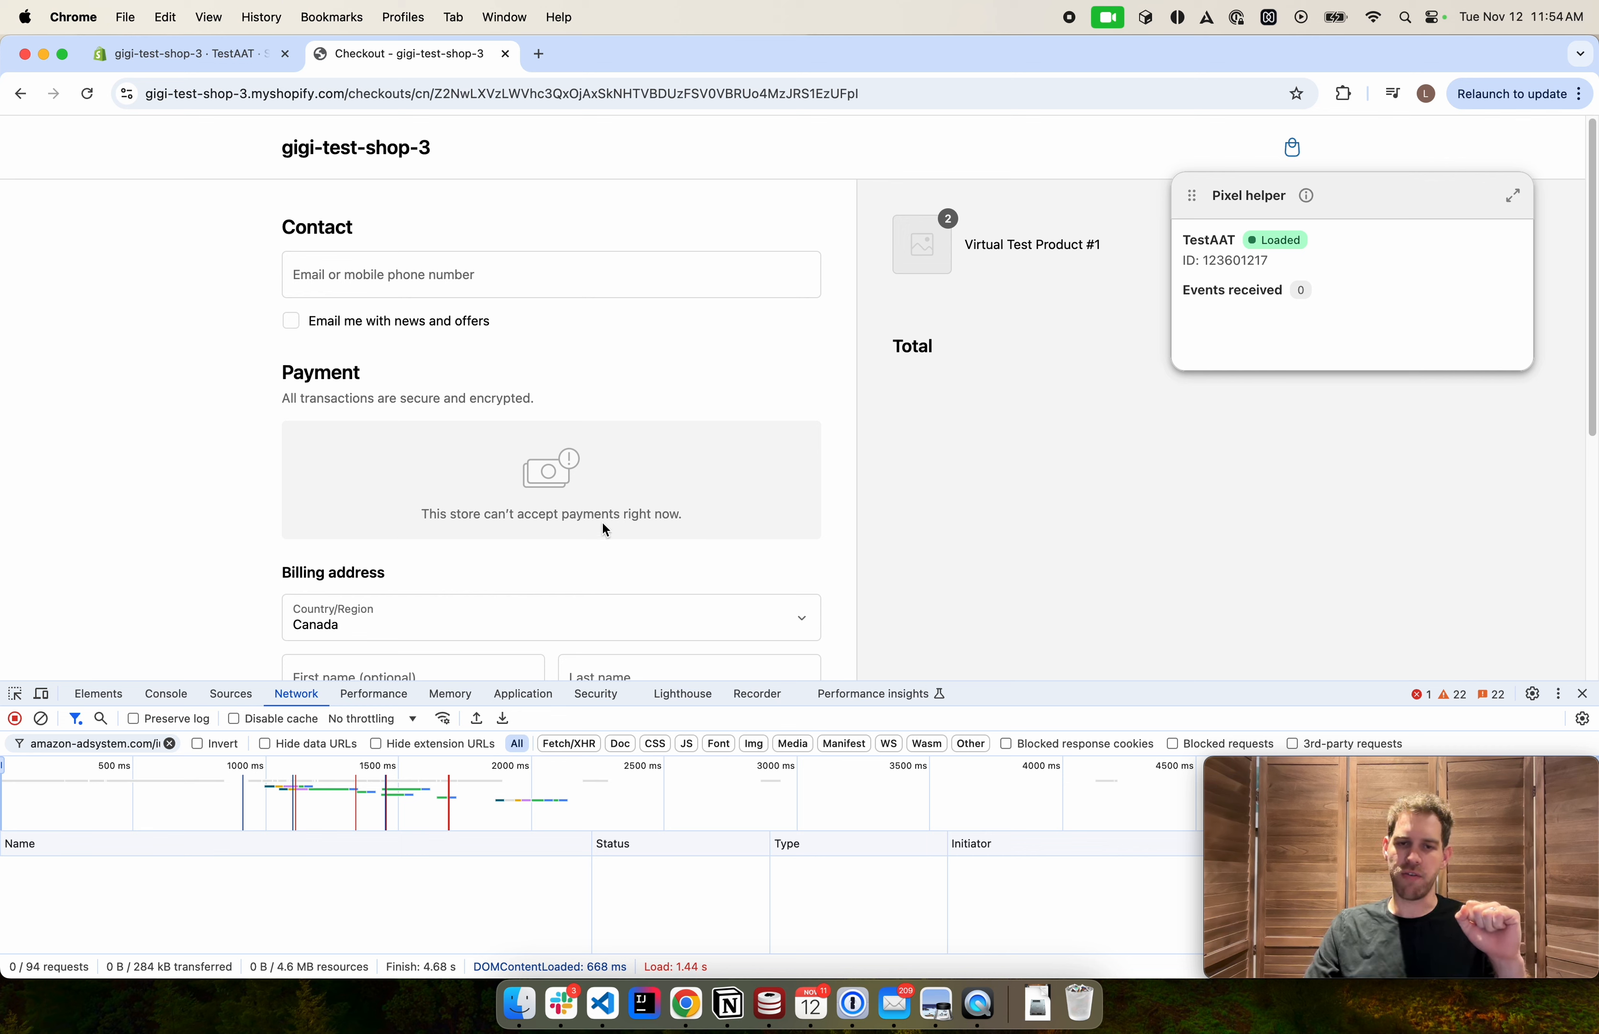
pyautogui.doubleClick(575, 515)
pyautogui.click(635, 498)
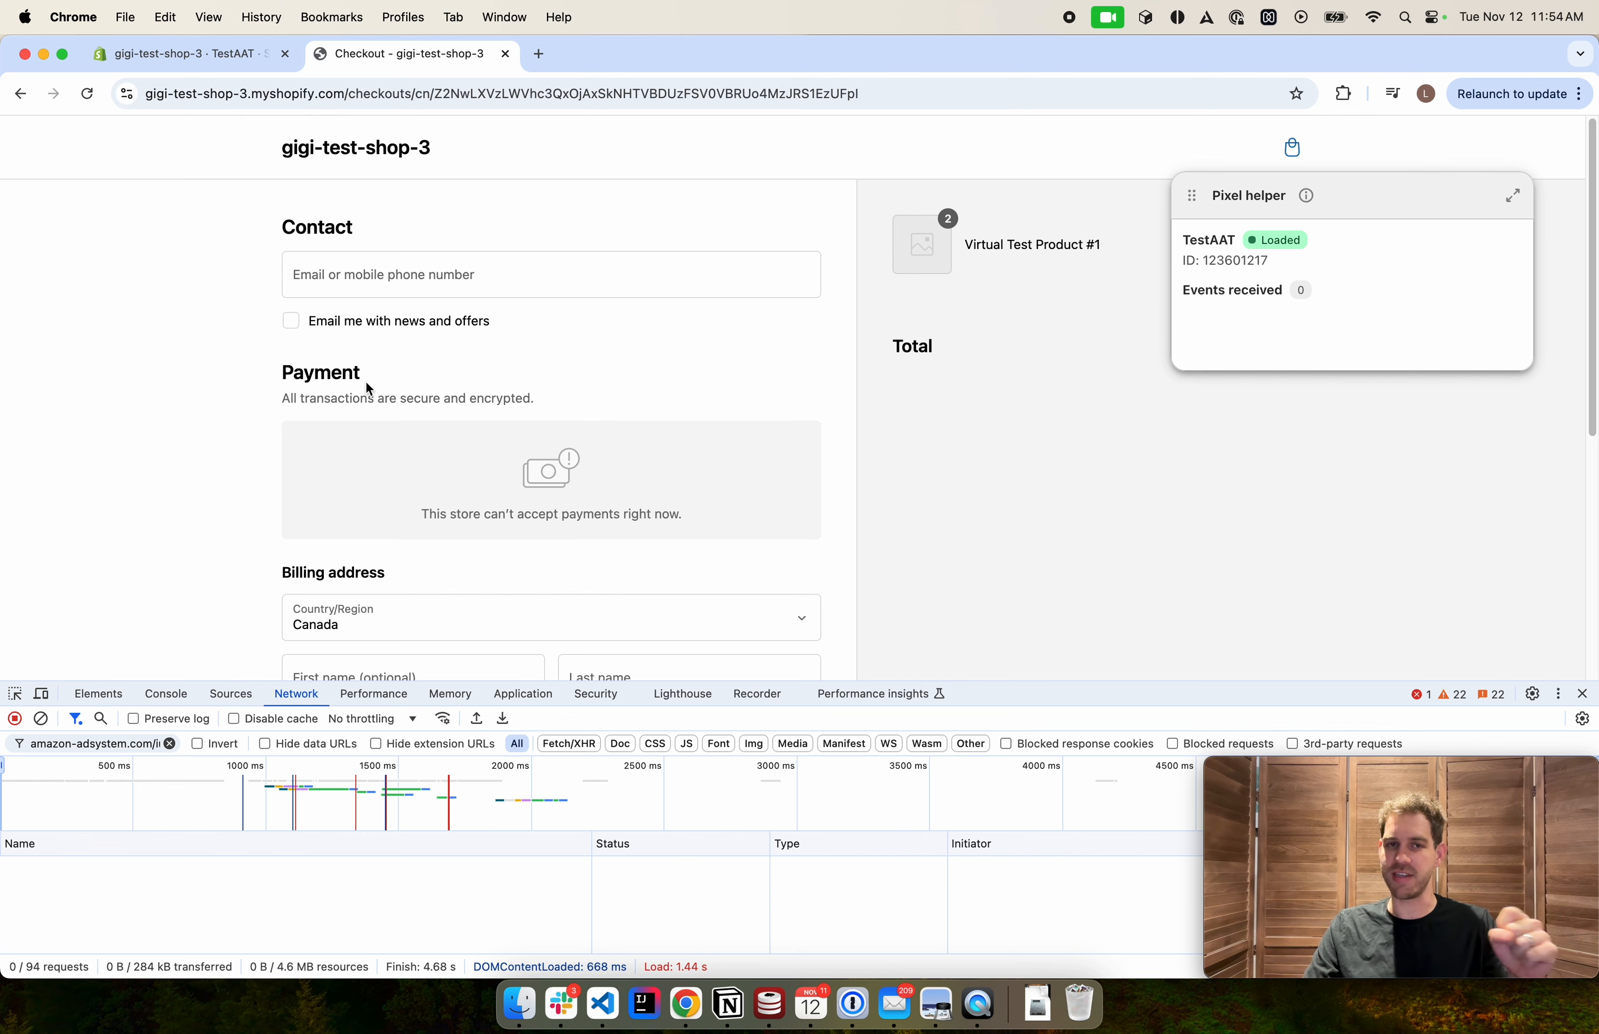
# Activate the (for testing) Bogus Gateway payment provider in the store's payment settings
pyautogui.click(193, 61)
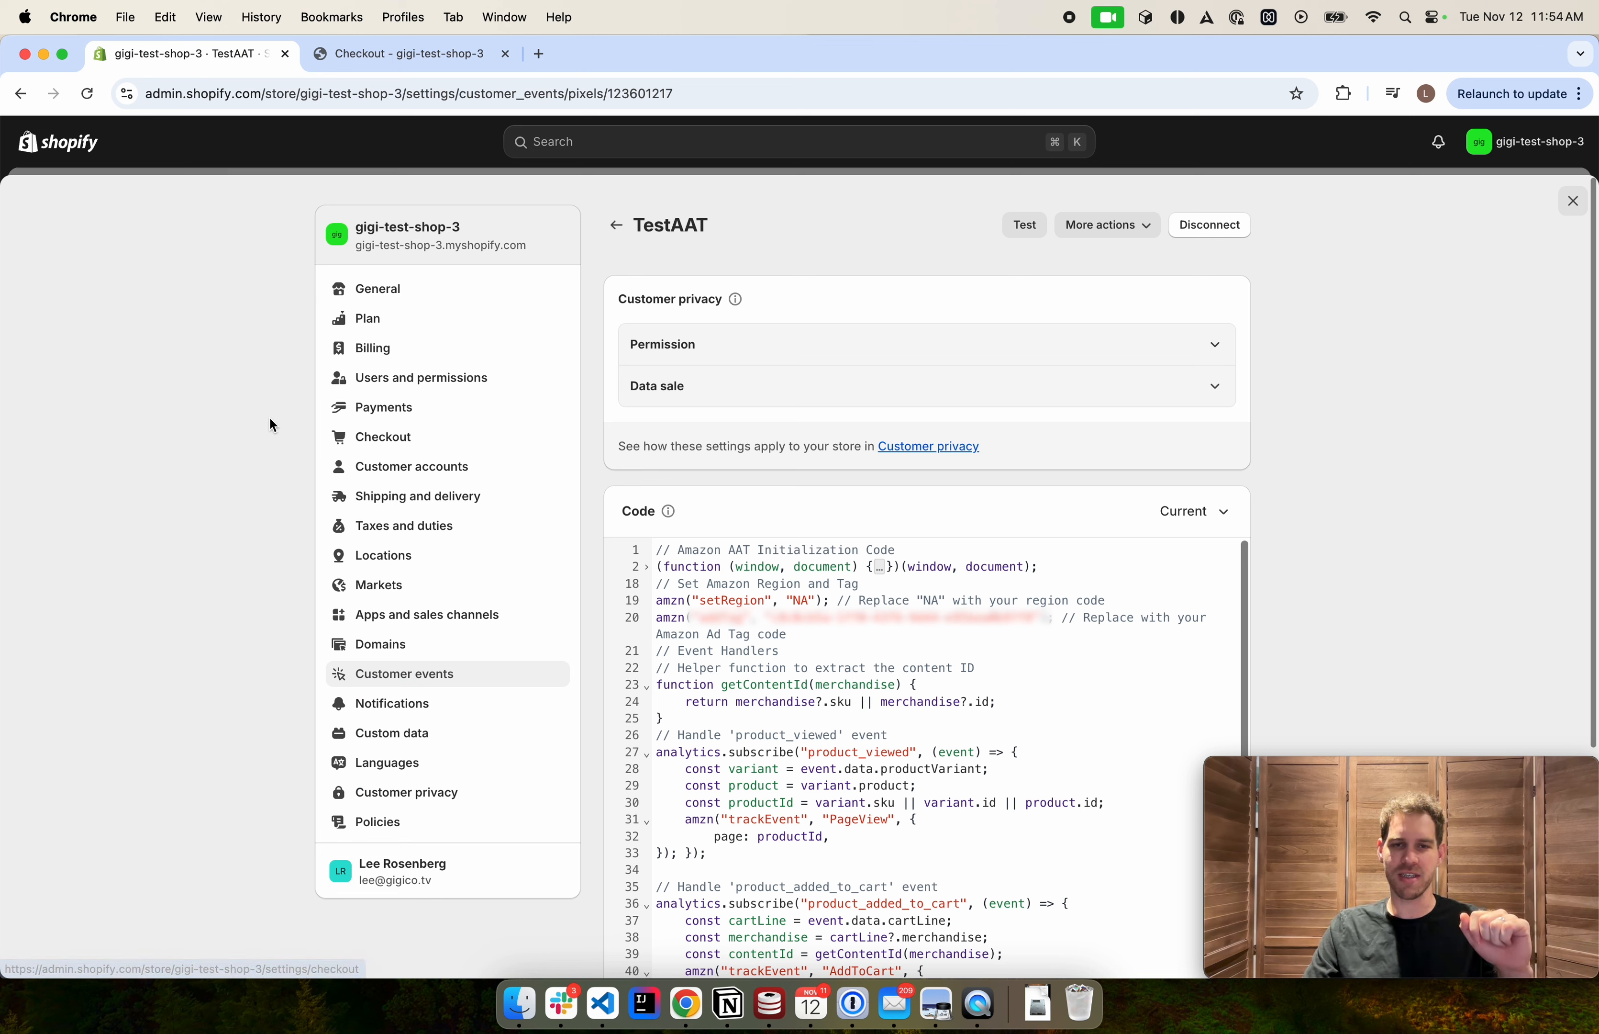
pyautogui.click(366, 421)
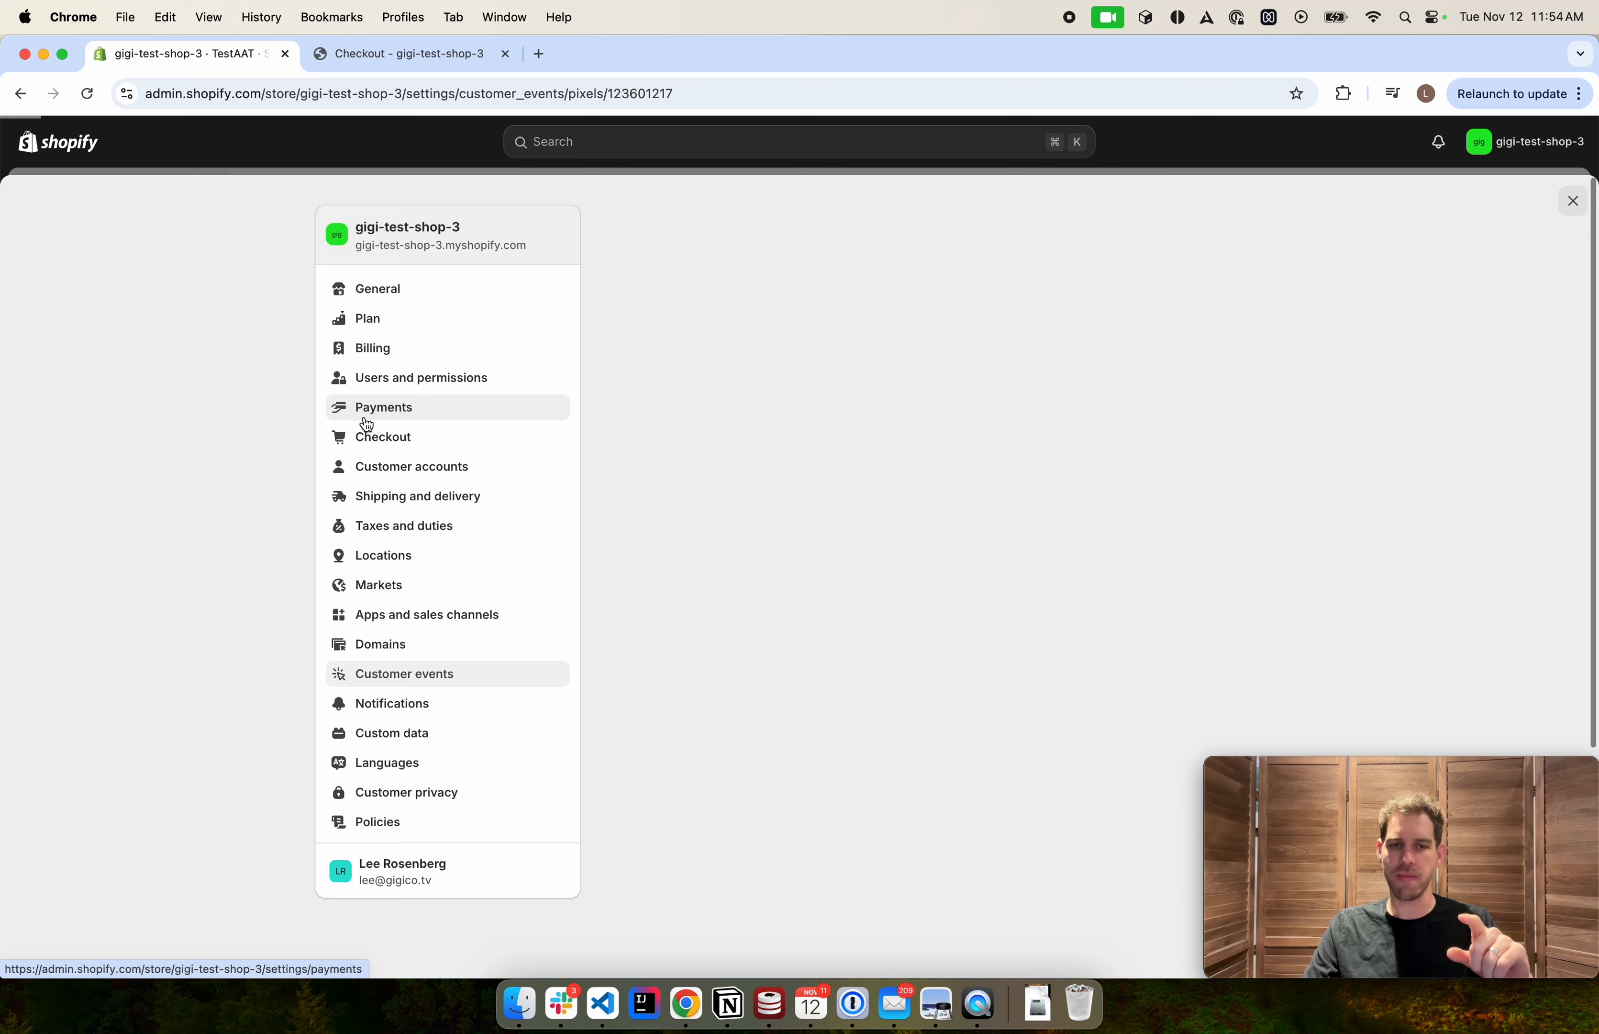
pyautogui.click(741, 321)
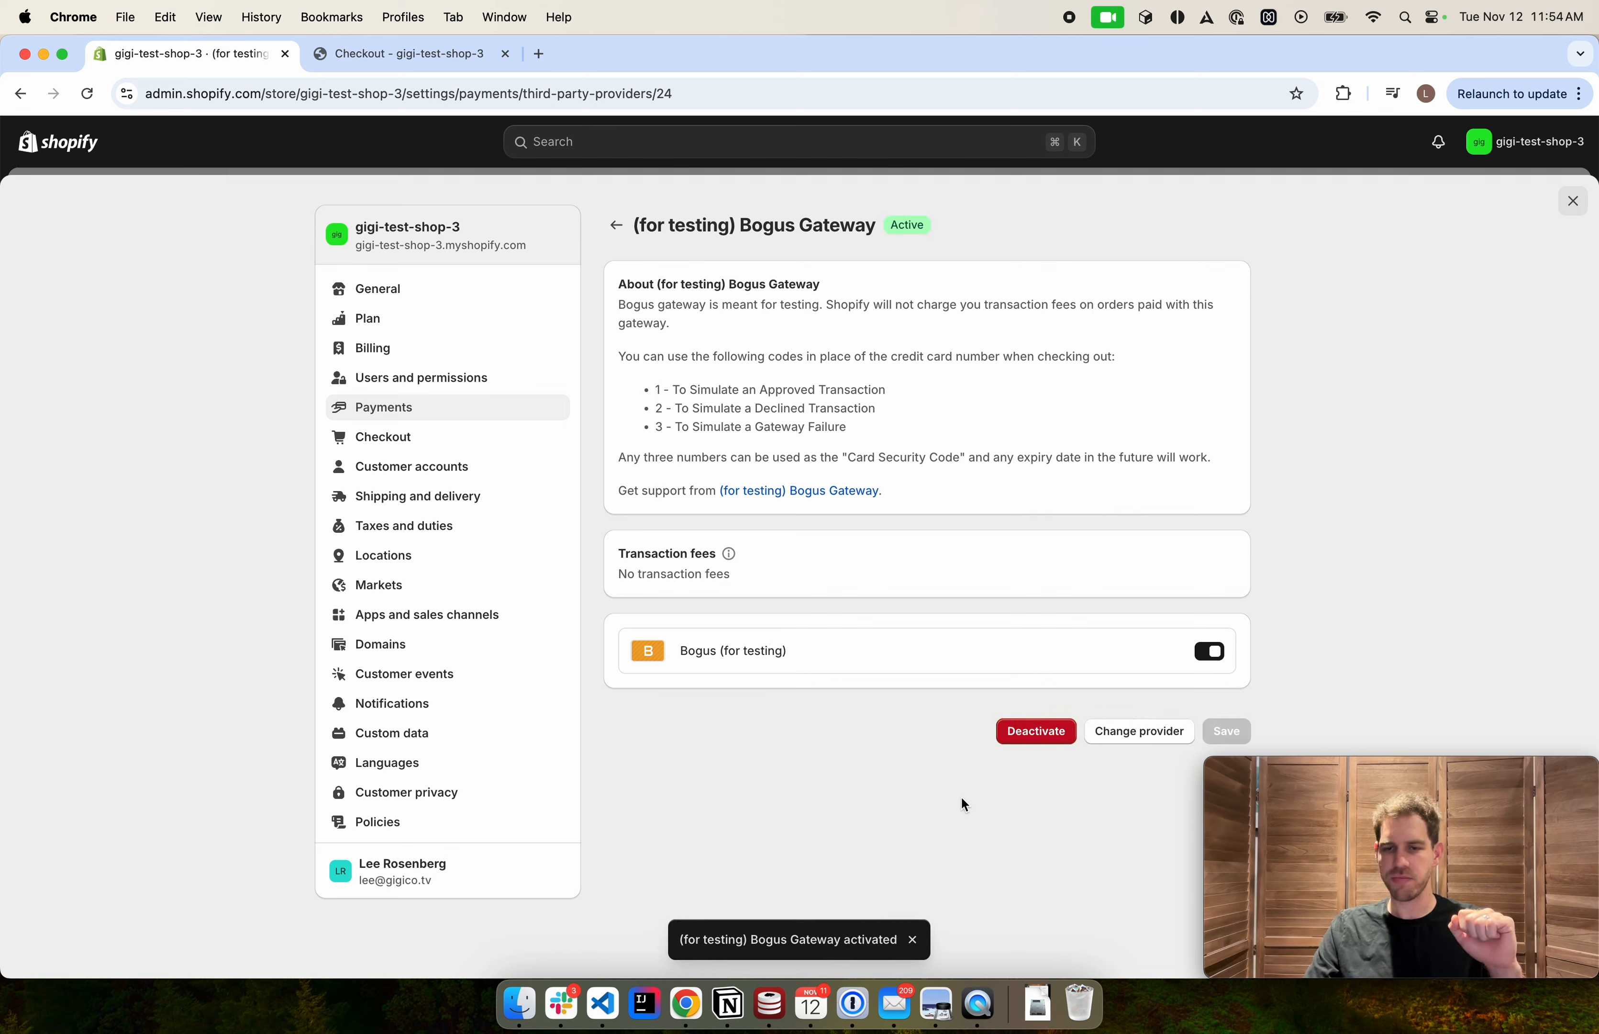
# Return to the checkout tab and reload it to bring up the credit card payment form
pyautogui.click(386, 55)
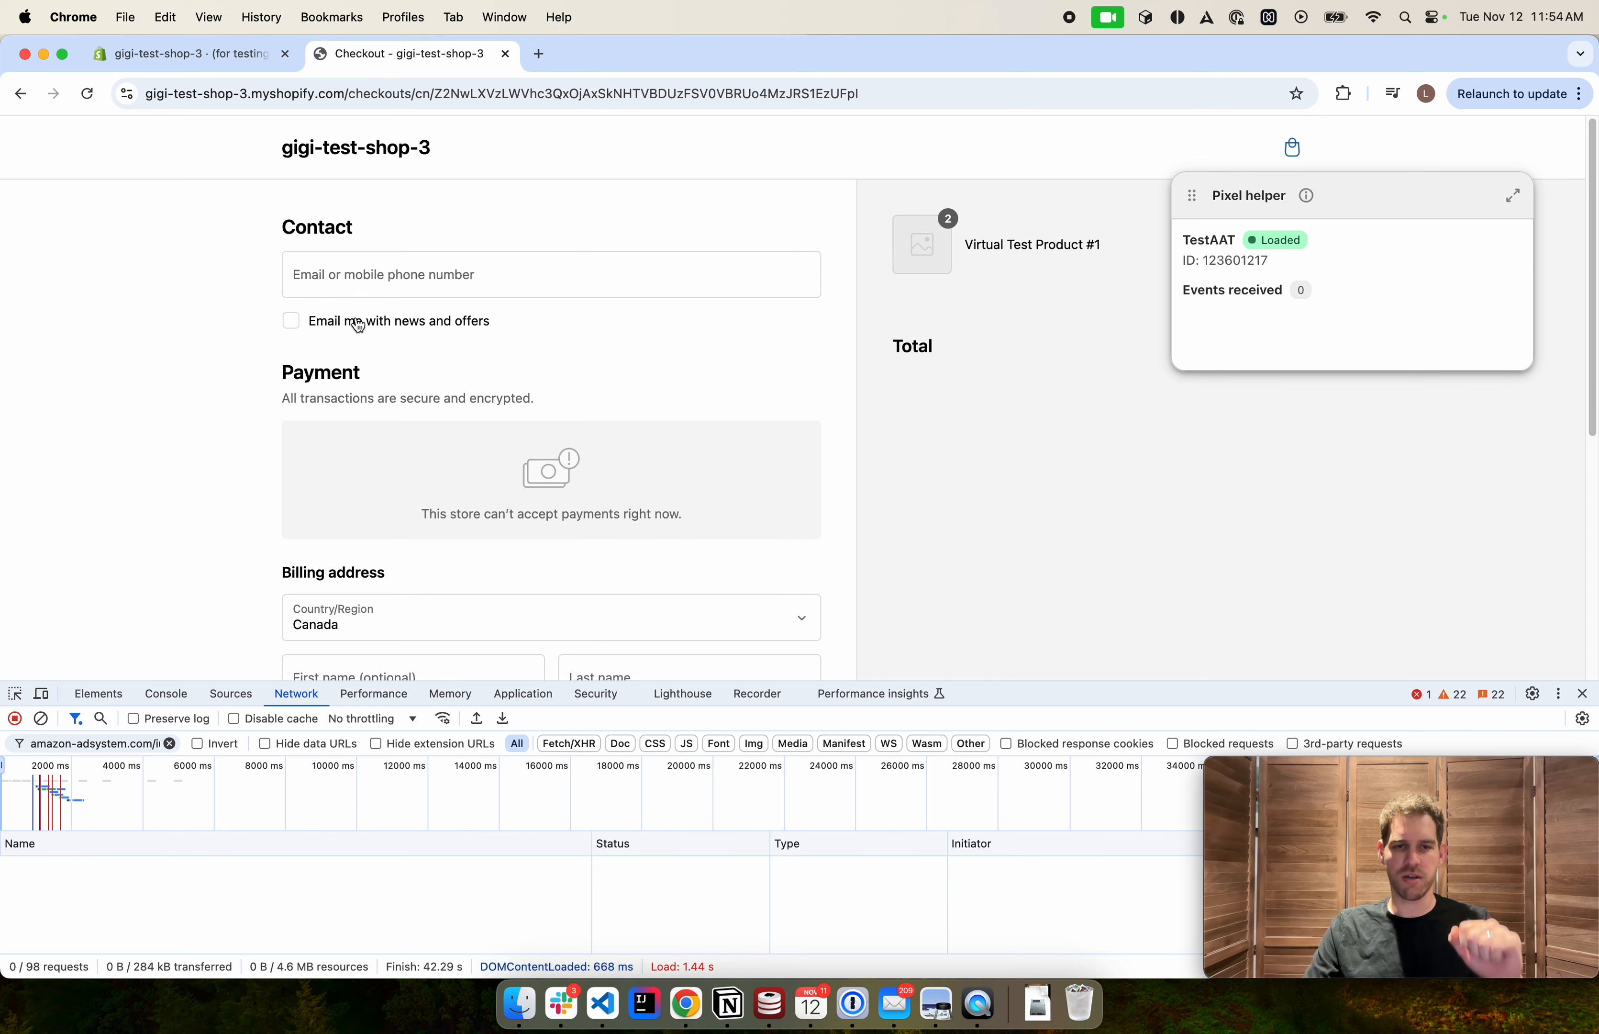
pyautogui.press('super+r')
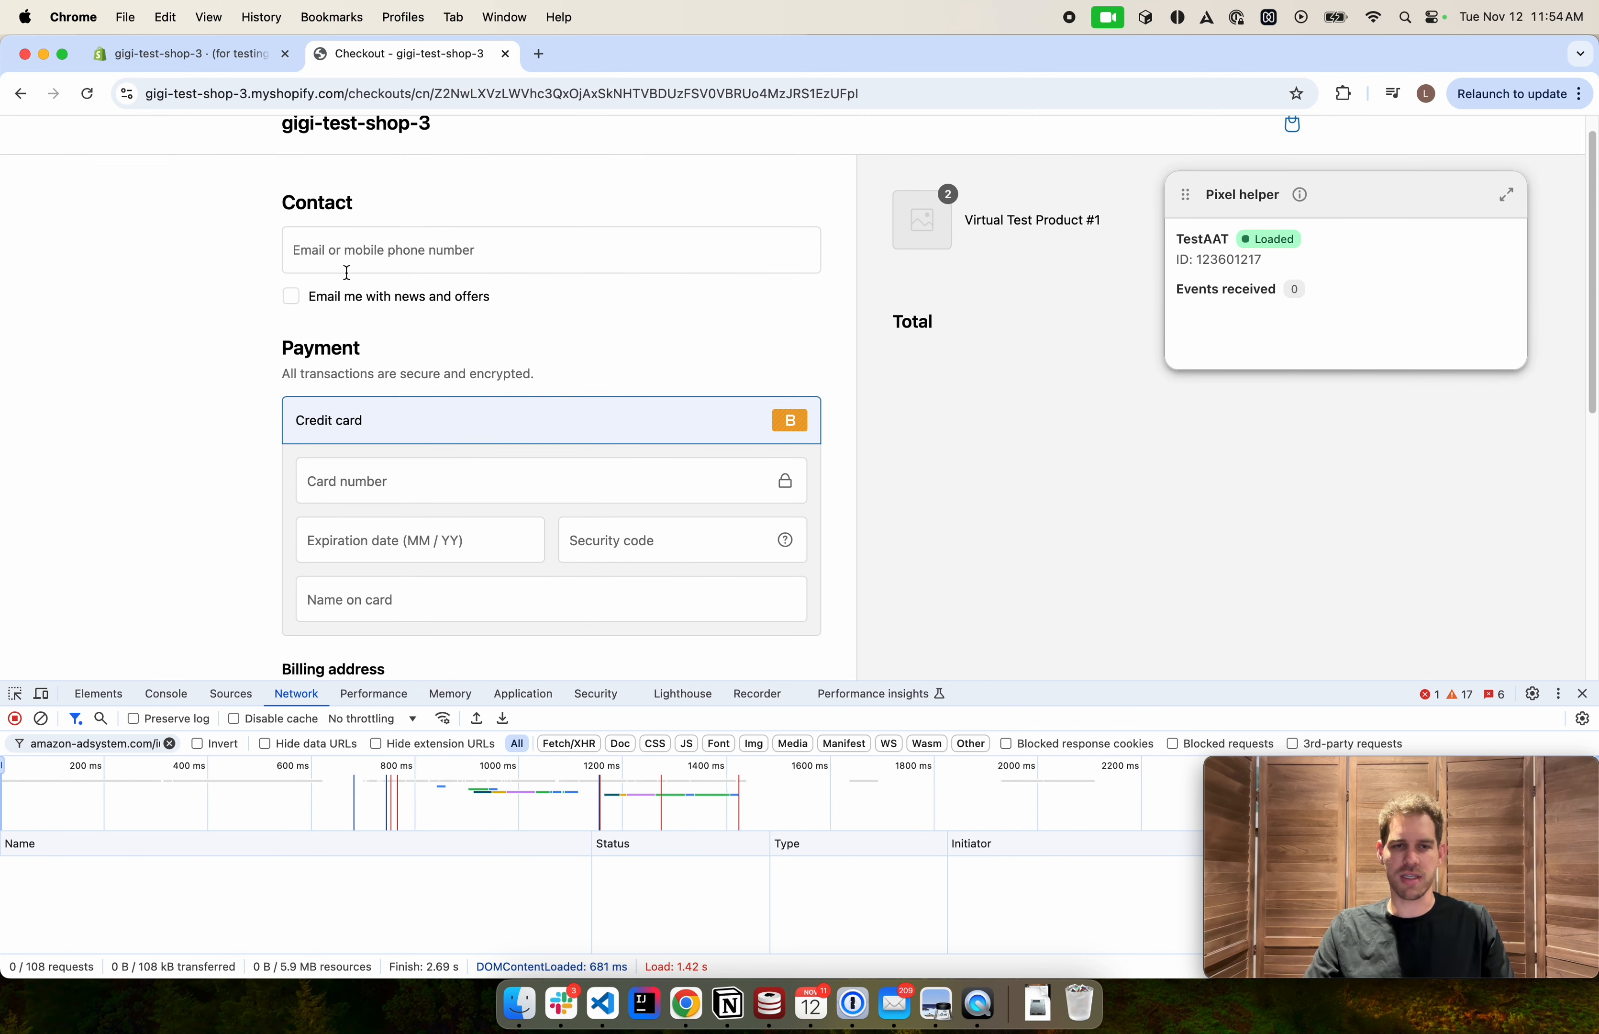
pyautogui.scroll(-3, 304, 355)
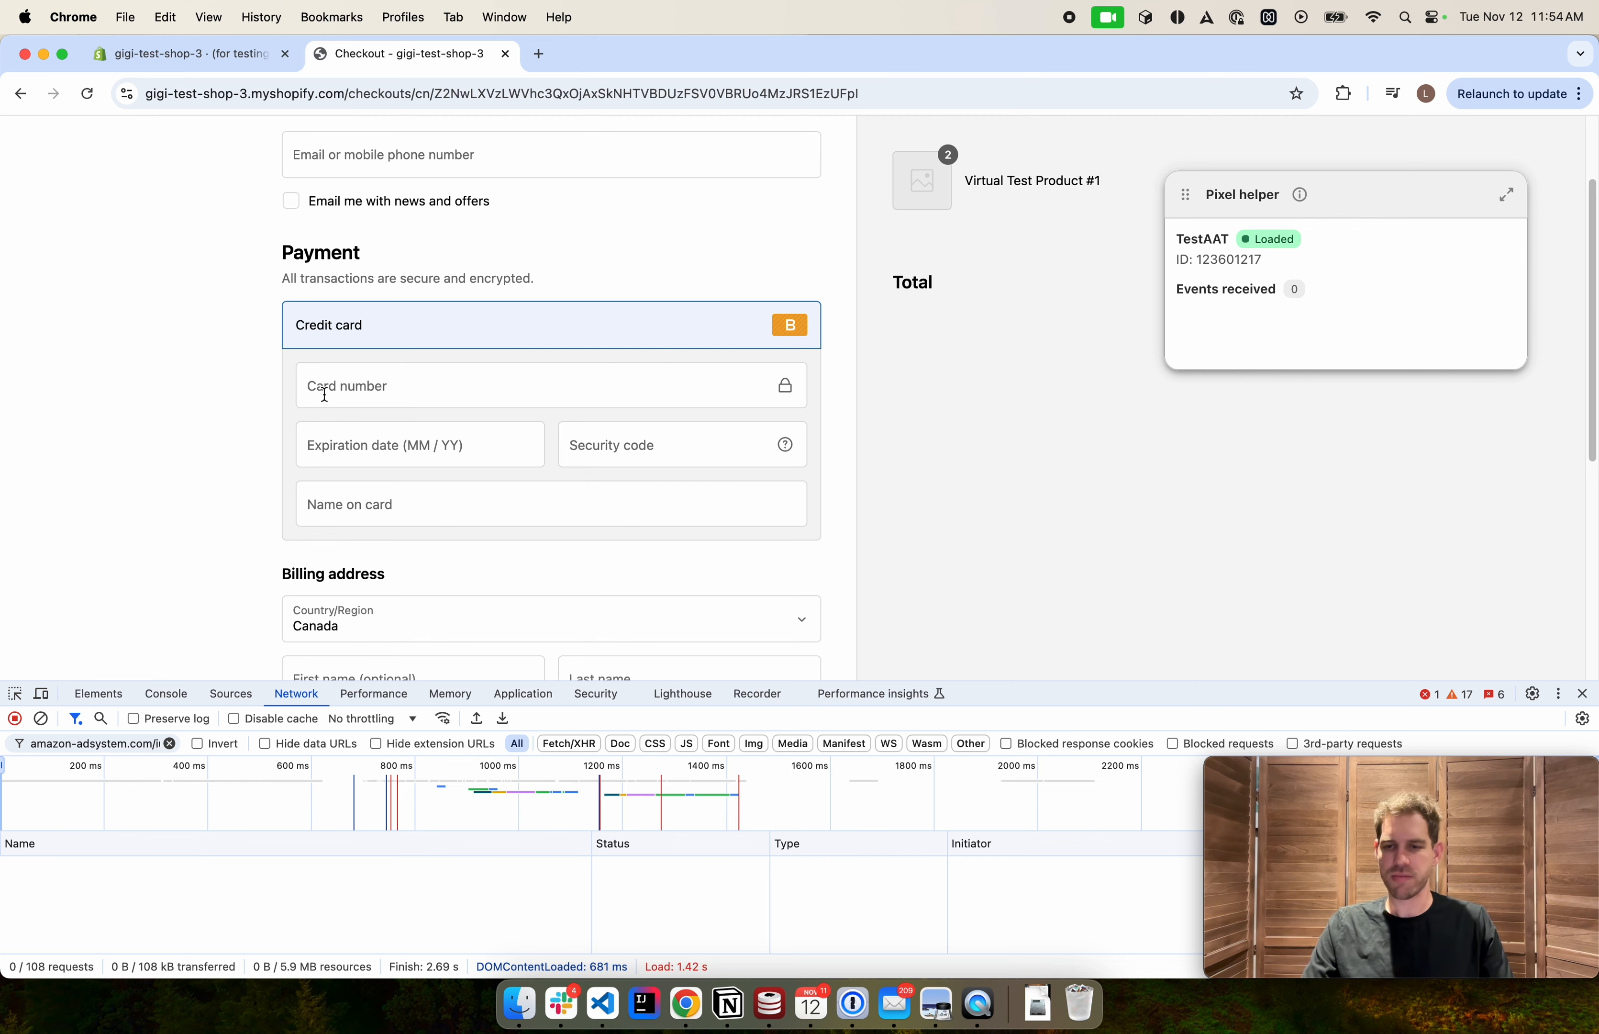
pyautogui.scroll(3, 325, 395)
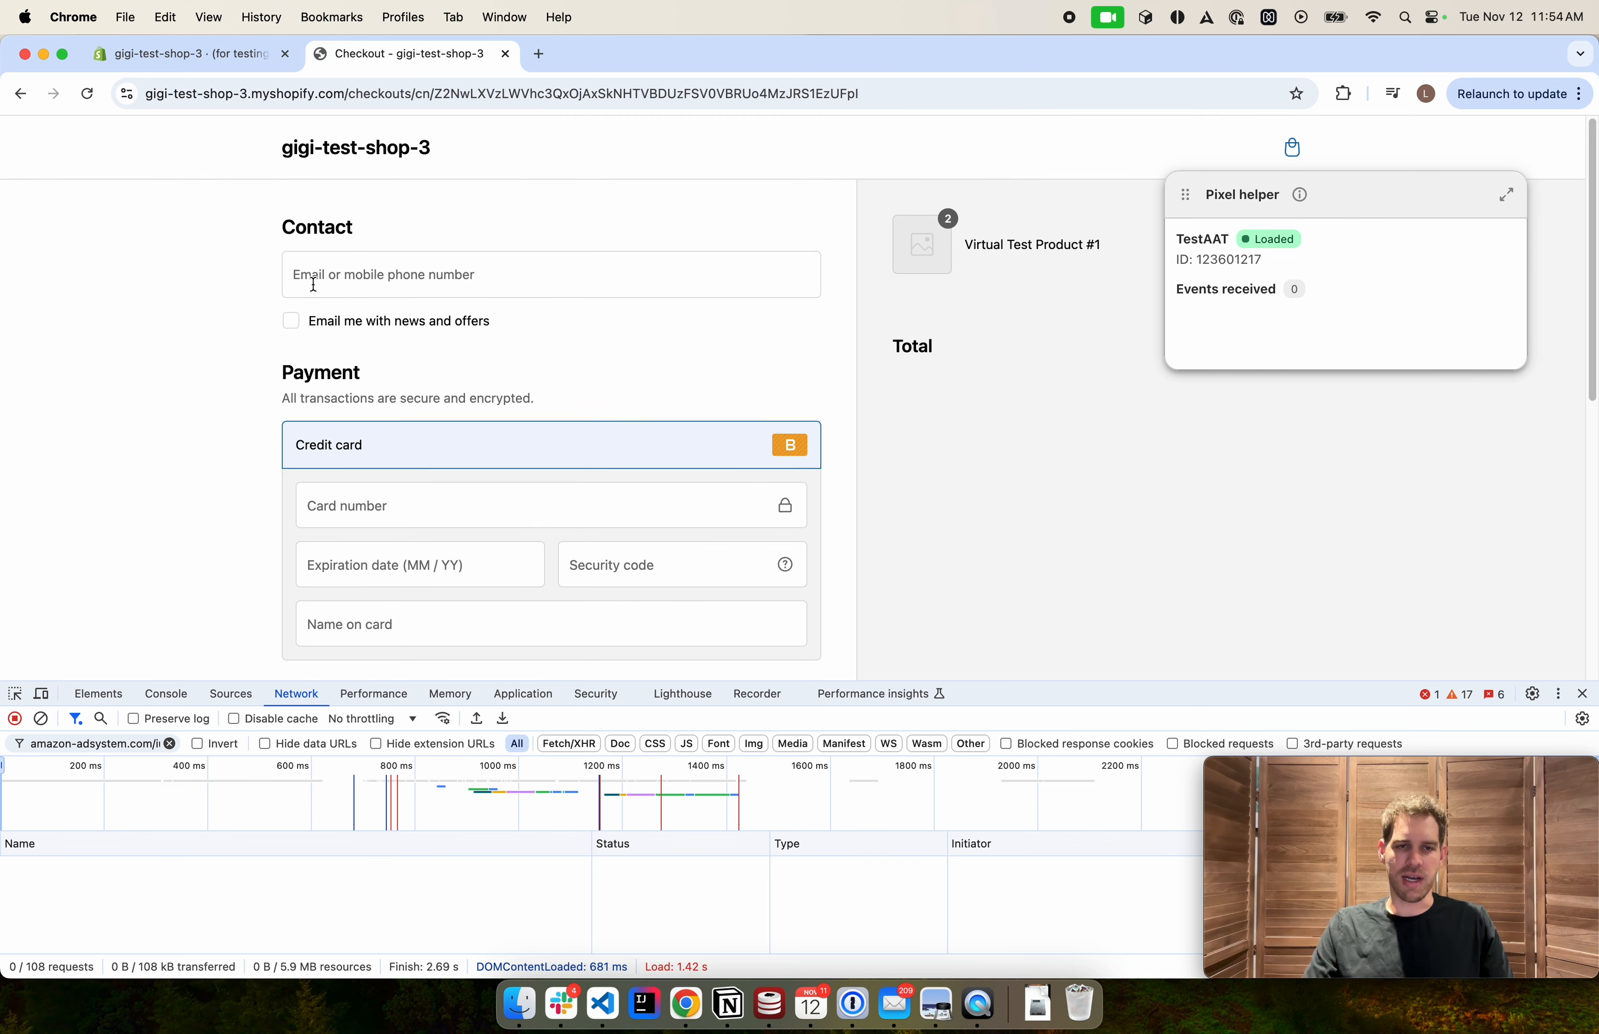
pyautogui.scroll(-10, 316, 279)
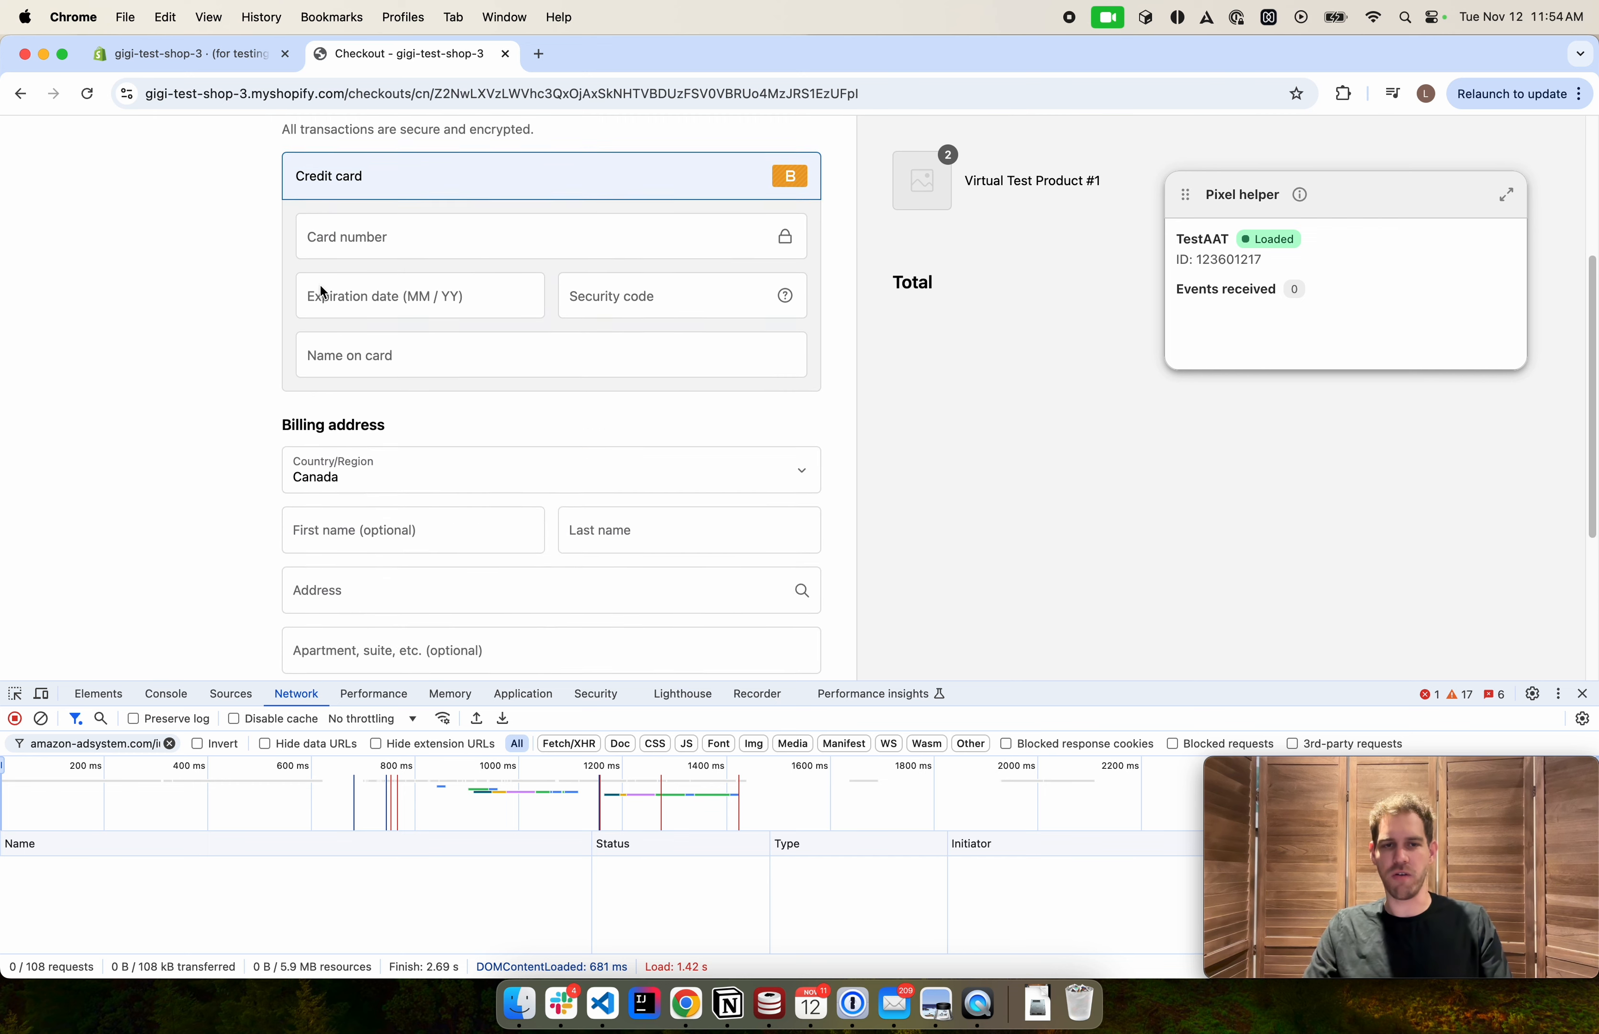
pyautogui.scroll(5, 333, 309)
pyautogui.scroll(5, 332, 309)
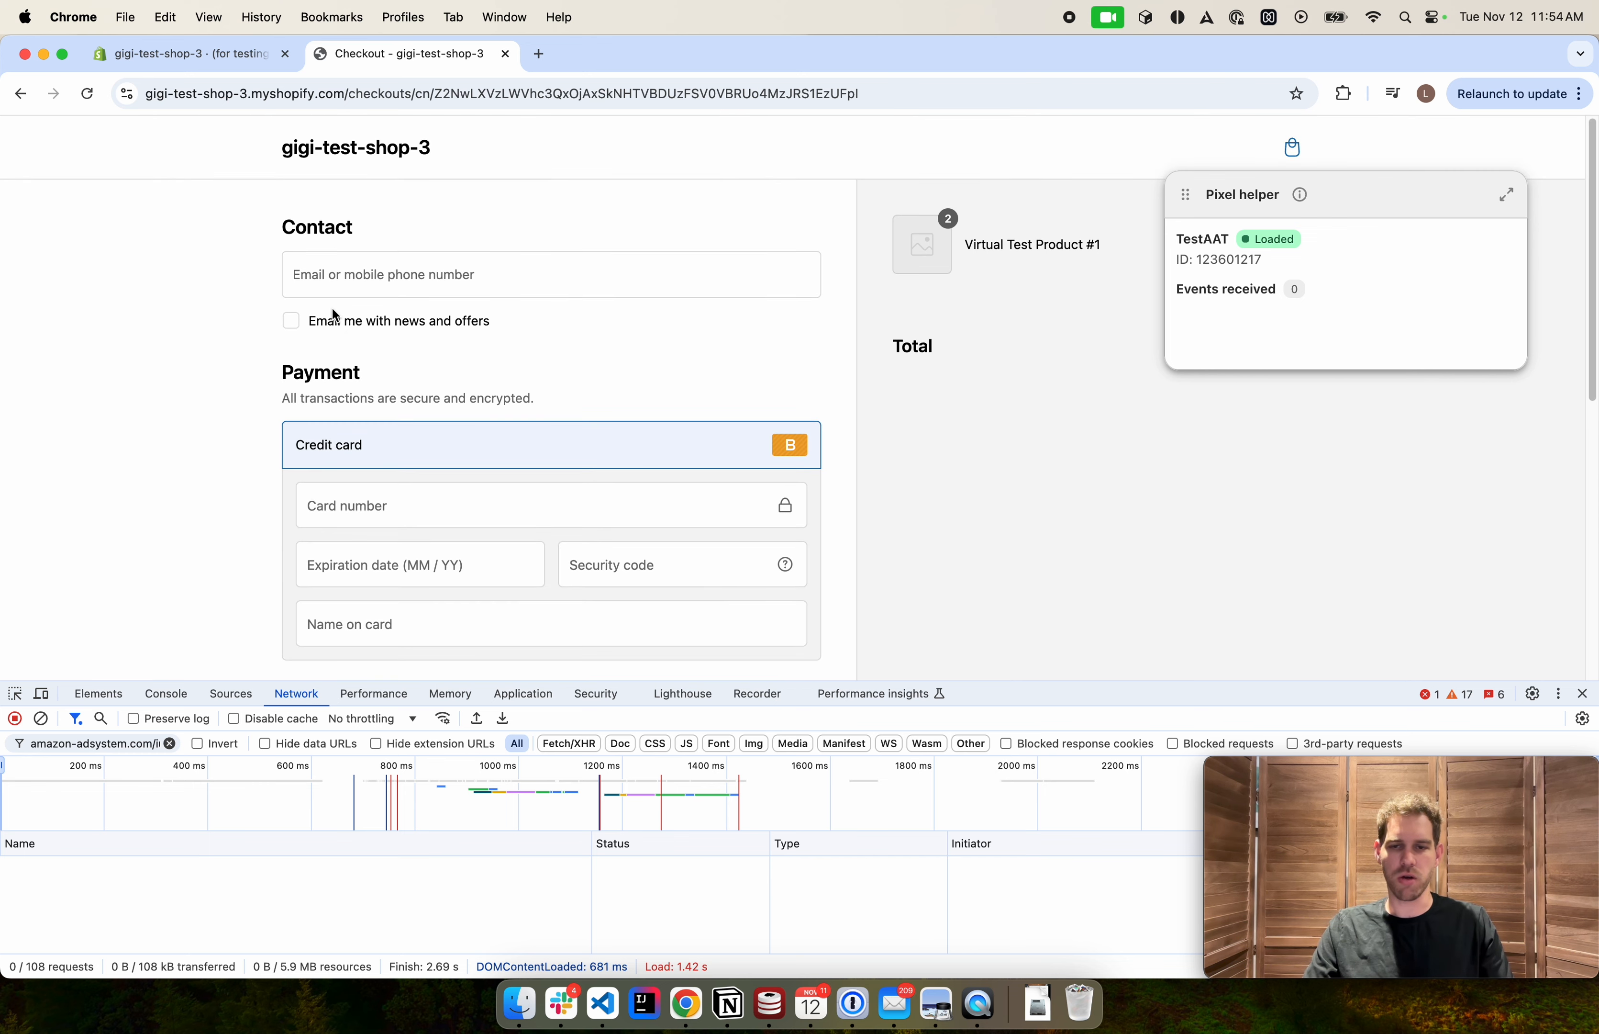
# Fill in the contact e-mail field from the autofill suggestions
pyautogui.click(360, 286)
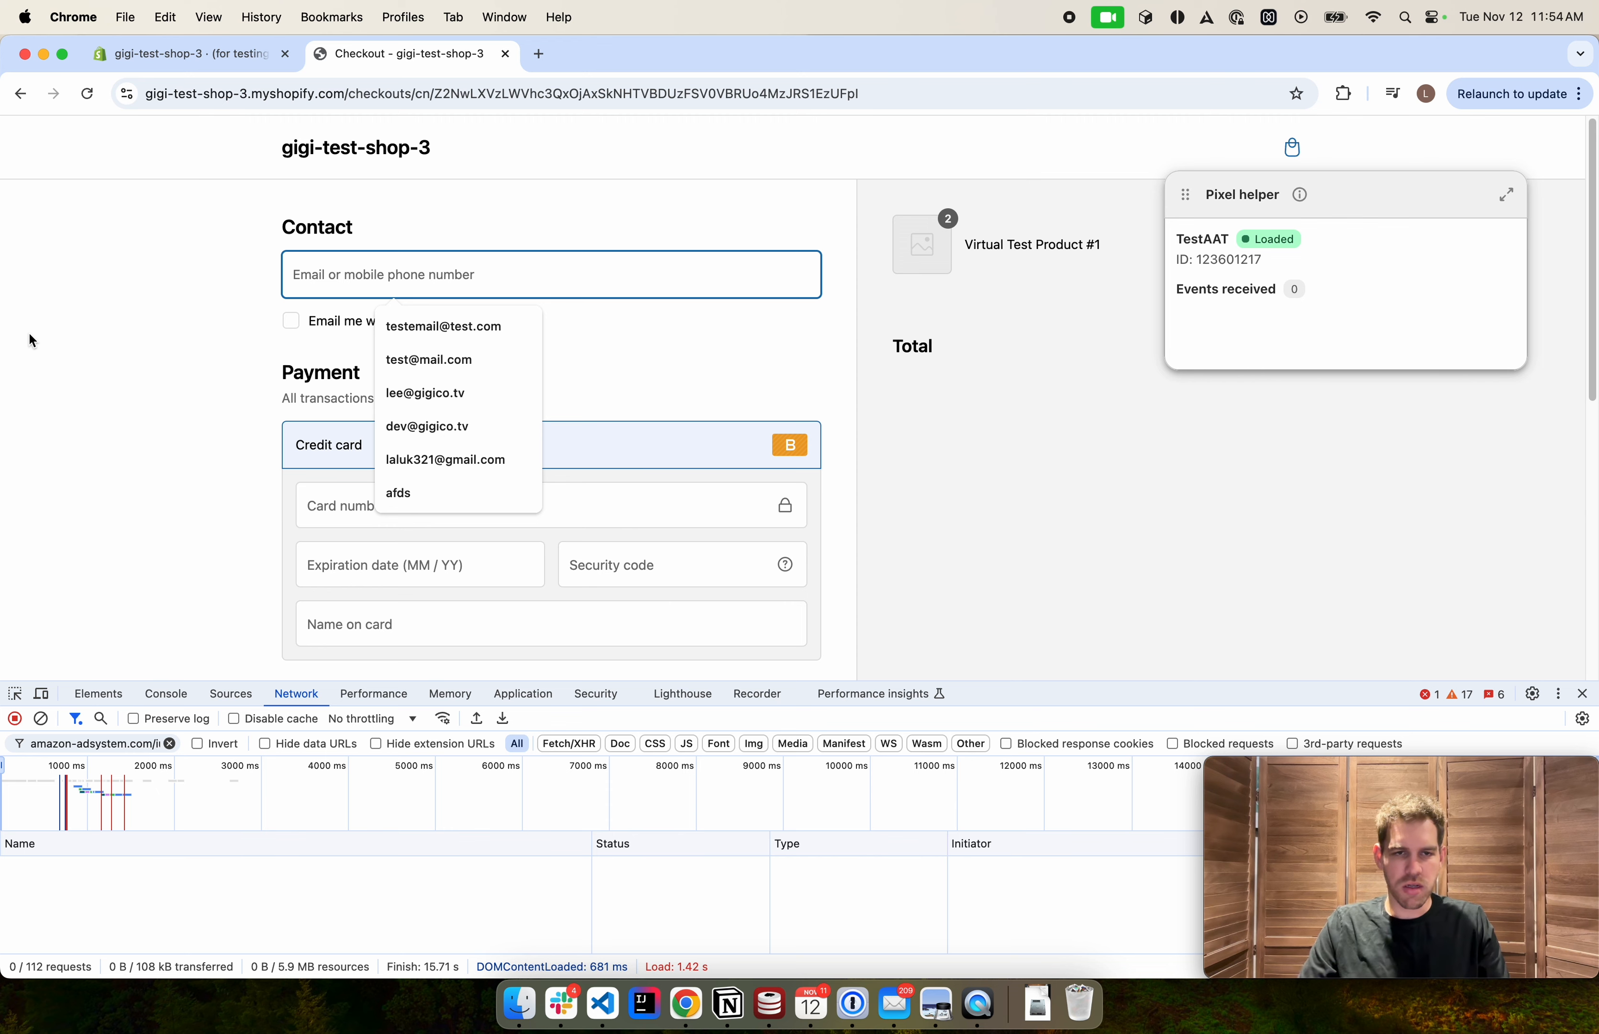
pyautogui.press('Down')
pyautogui.press('Return')
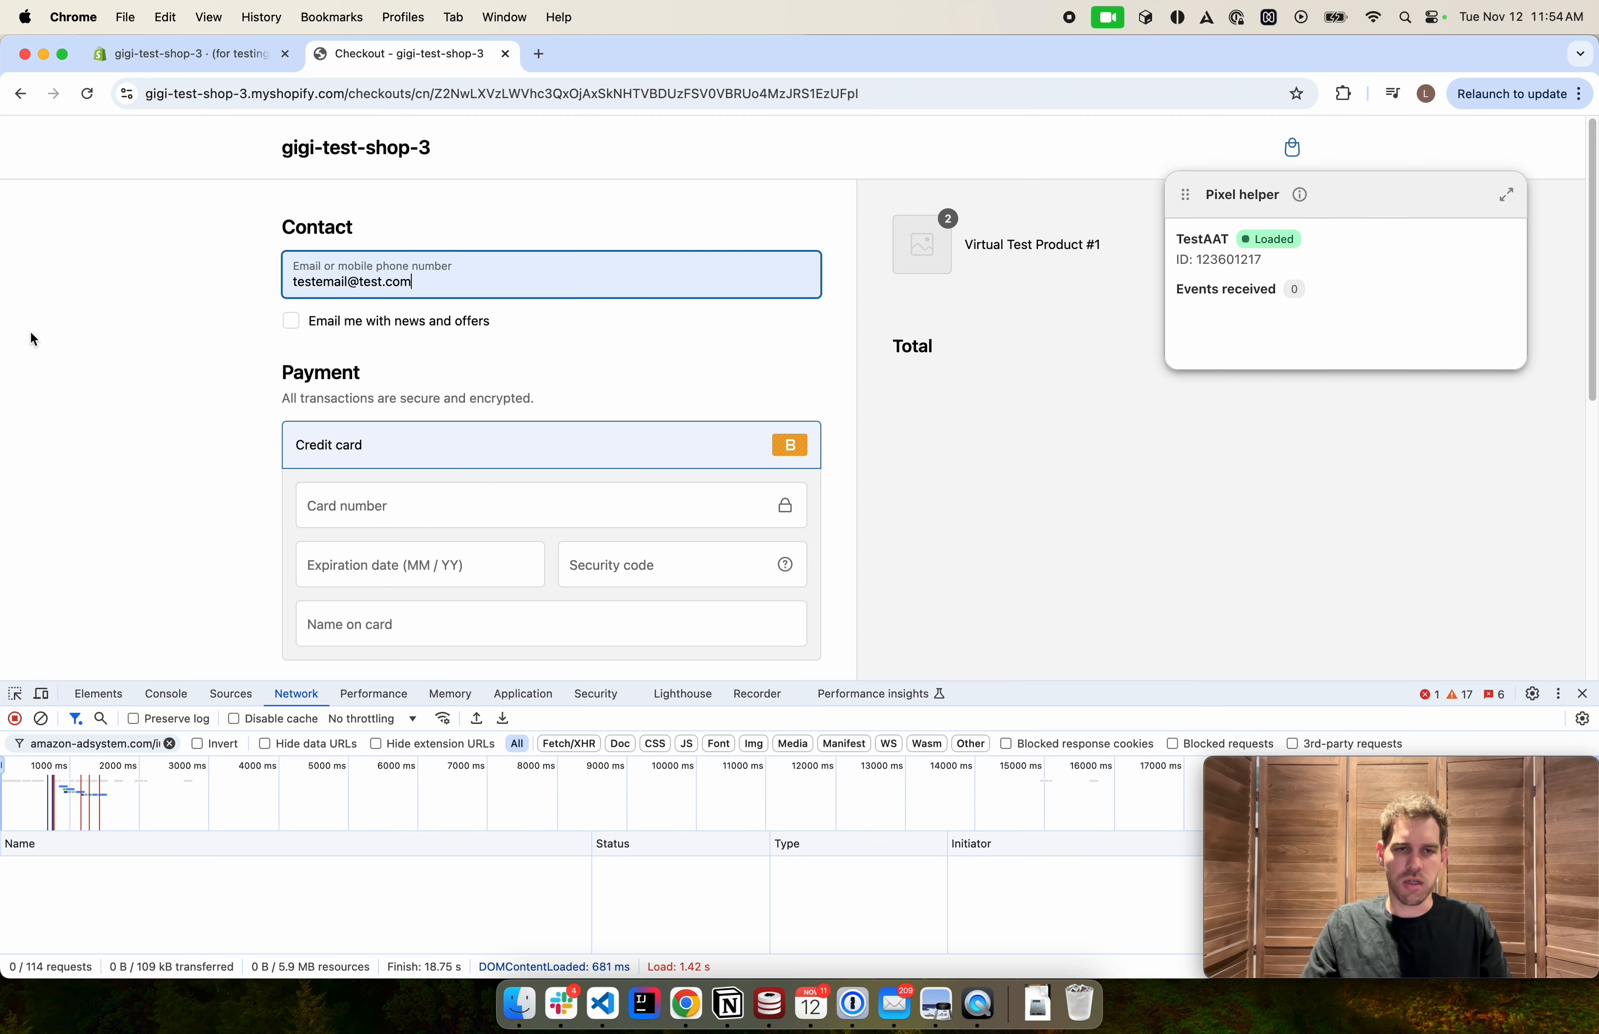
# Enter the test card number, expiration date 12 / 34, the security code and the cardholder's name
pyautogui.scroll(-3, 135, 357)
pyautogui.click(367, 396)
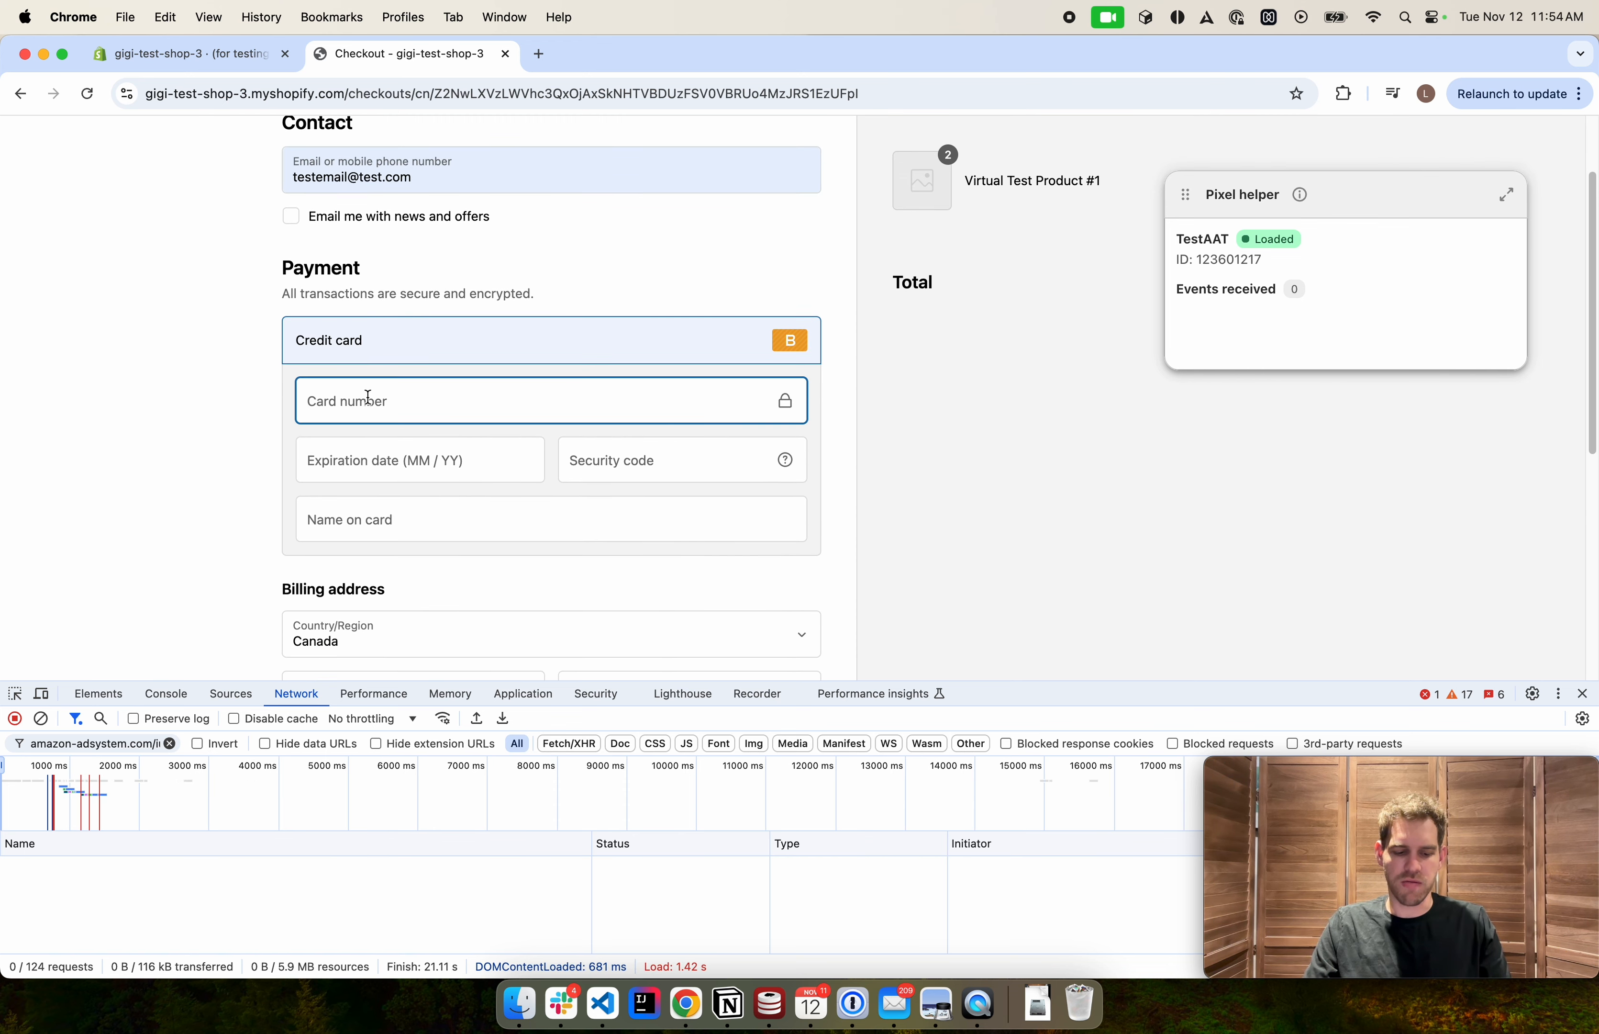
pyautogui.write('0')
pyautogui.click(372, 459)
pyautogui.scroll(-1, 273, 443)
pyautogui.write('1234')
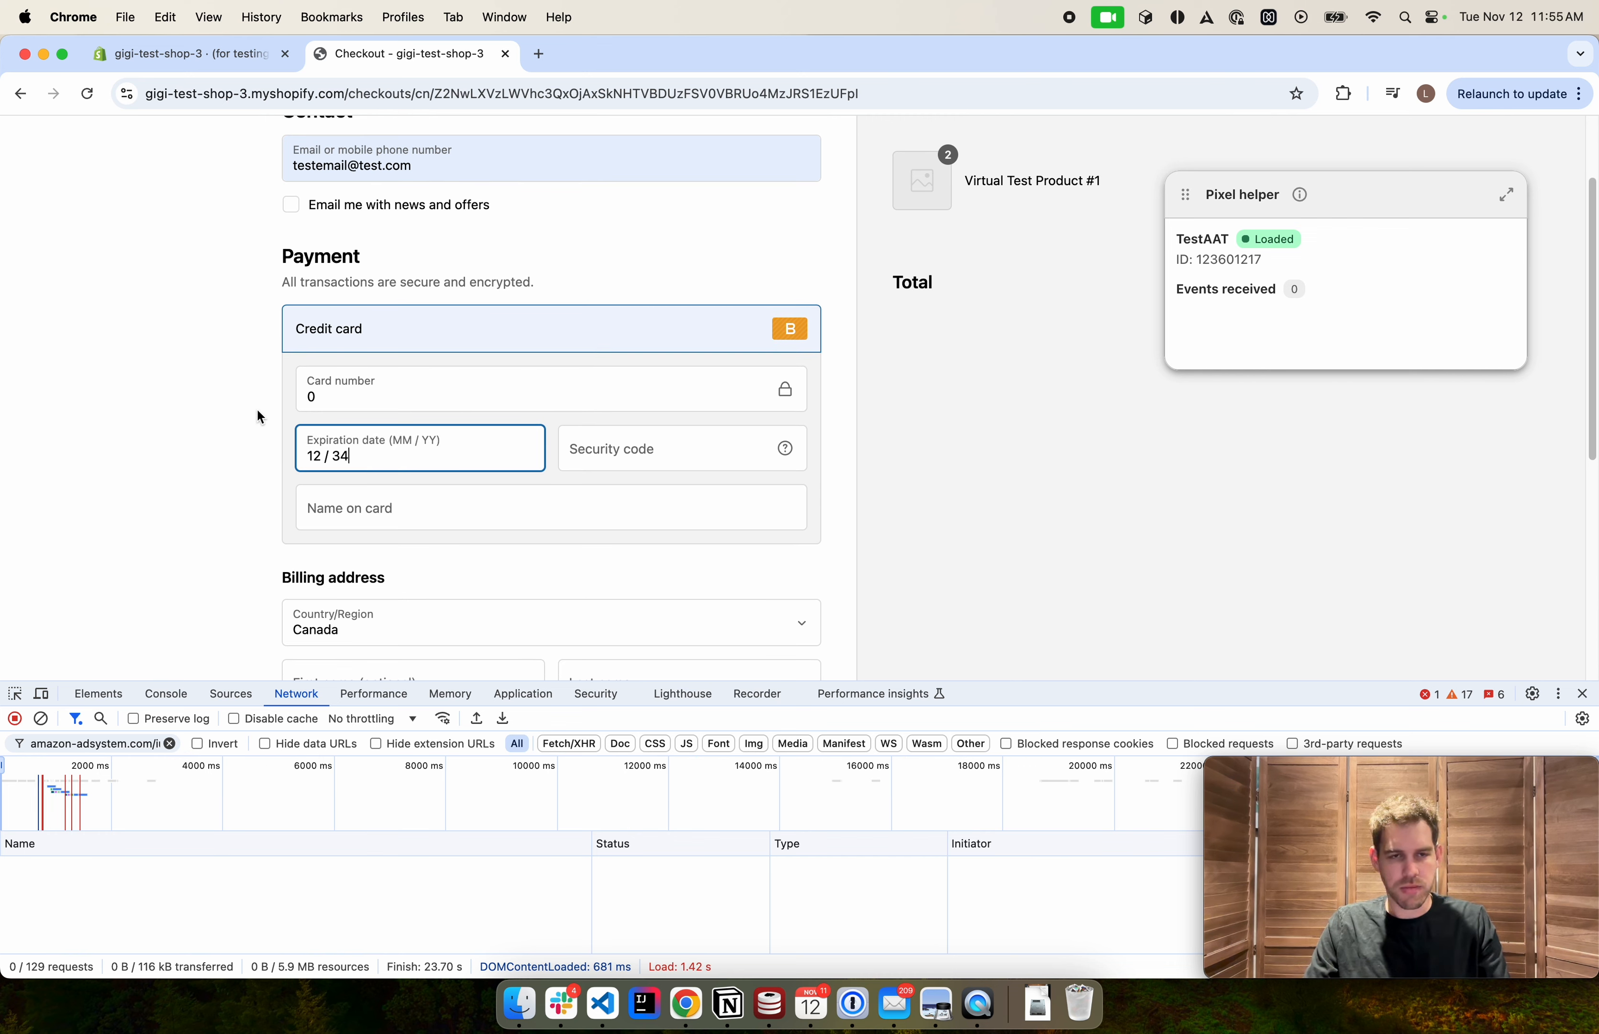
pyautogui.click(645, 438)
pyautogui.click(501, 515)
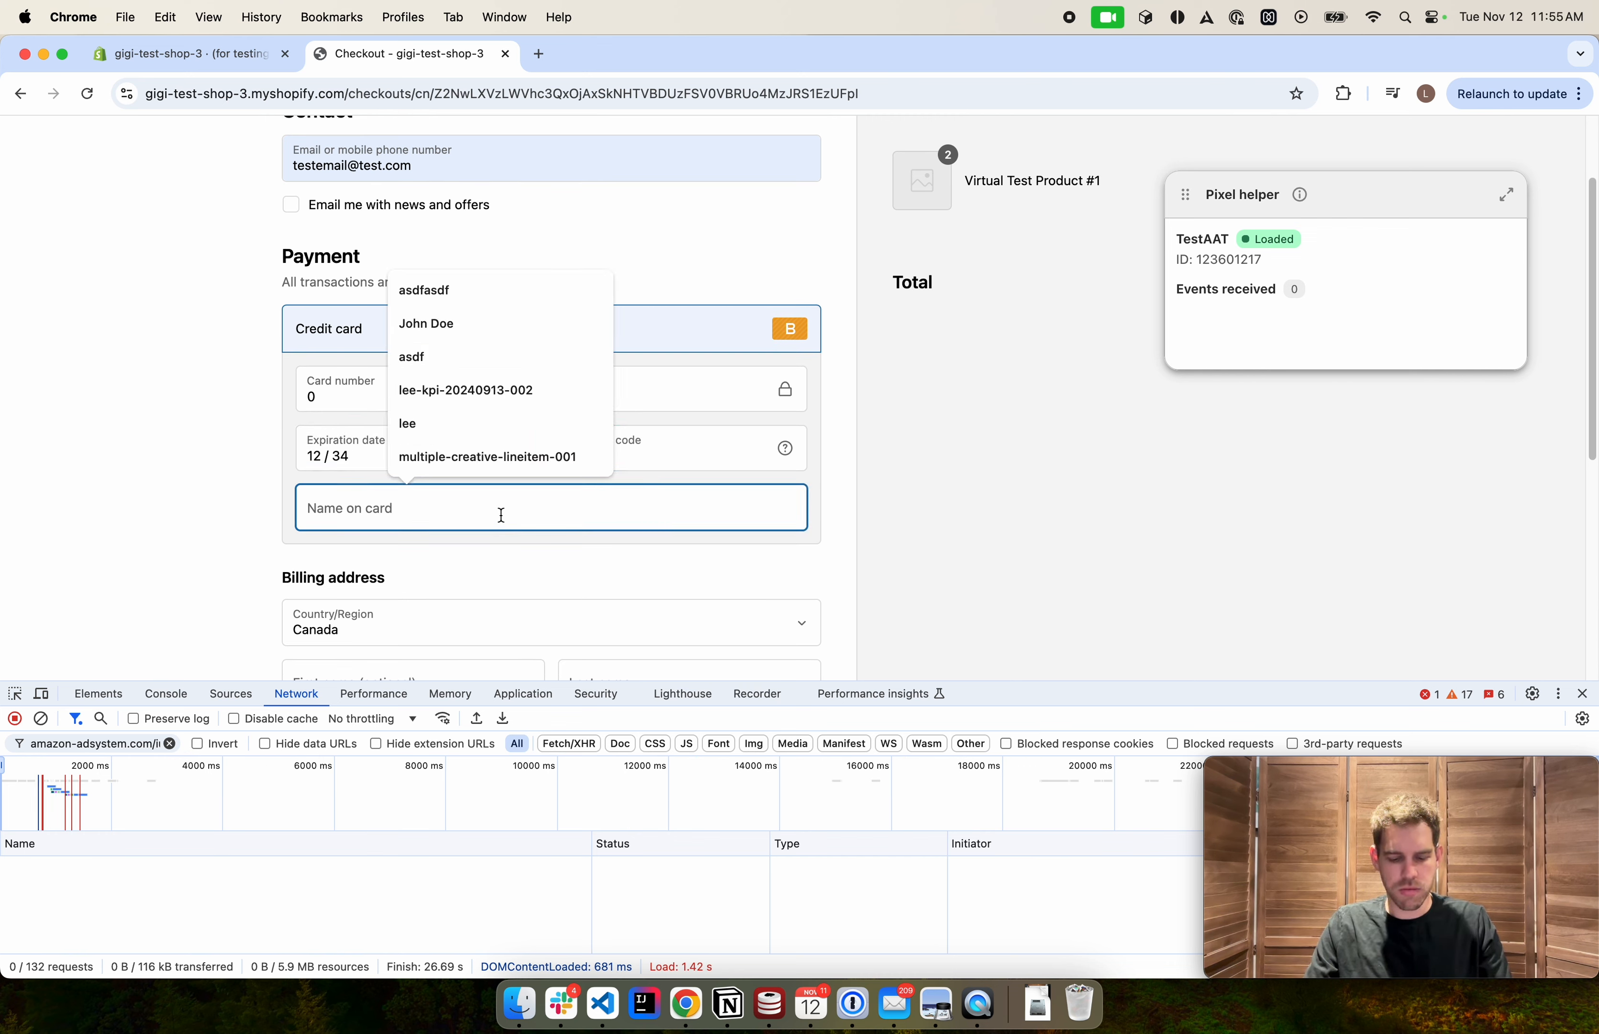
pyautogui.click(475, 329)
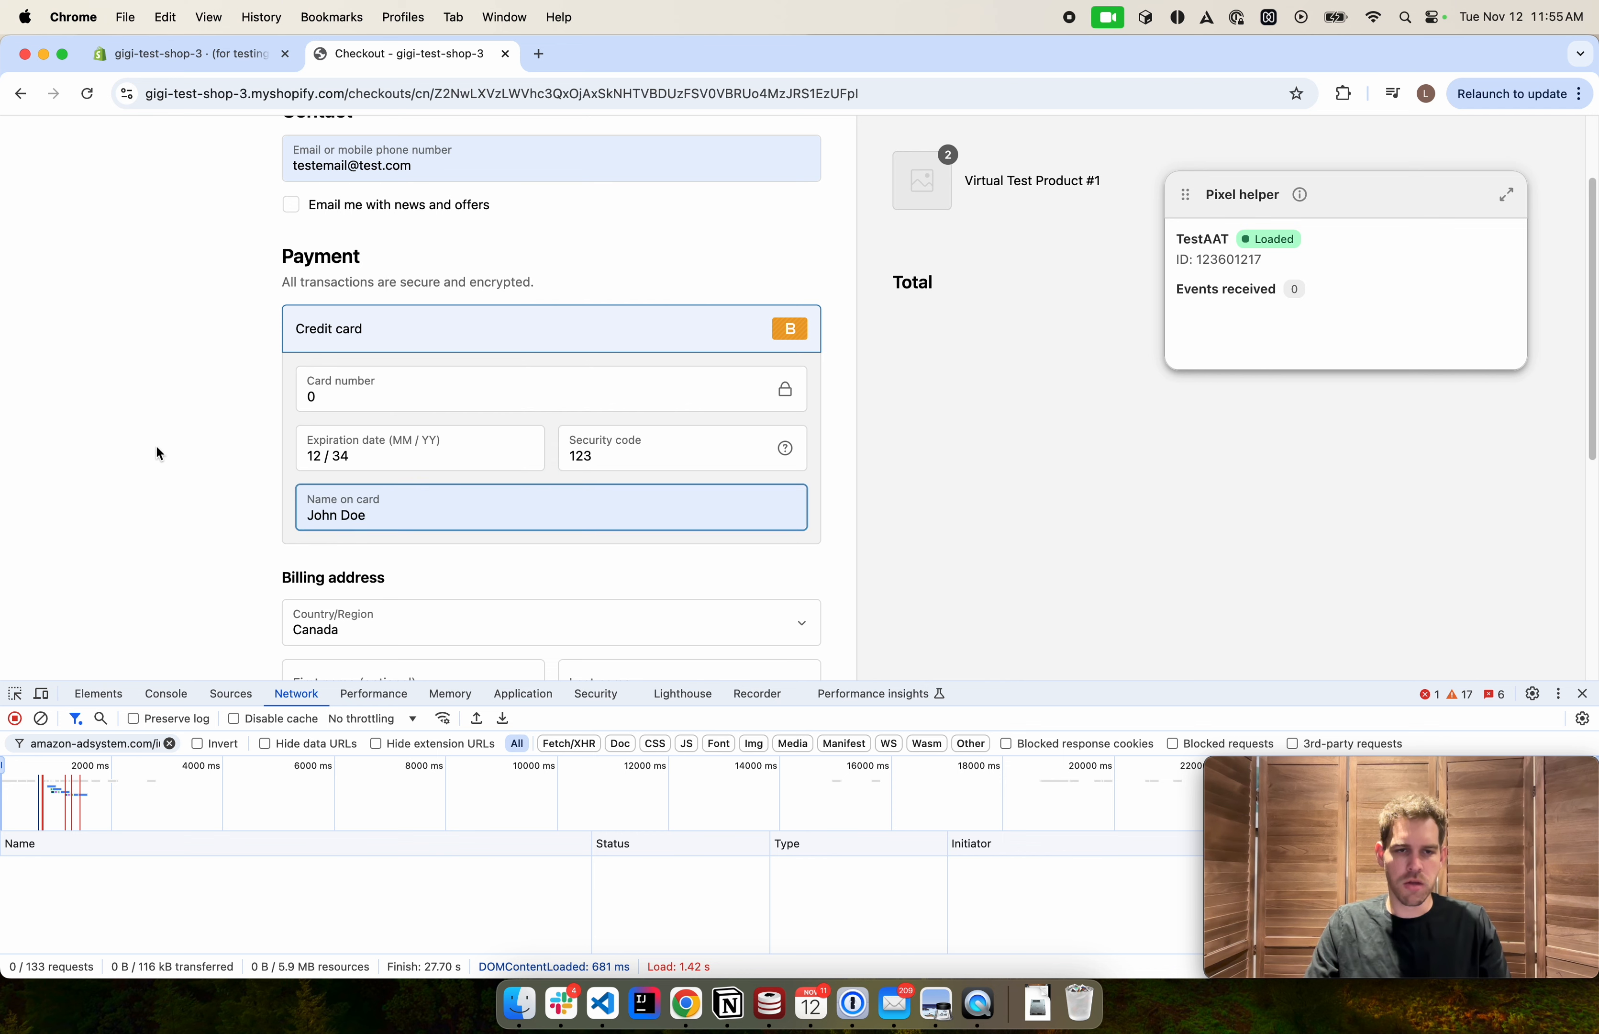
# Fill in the billing first and last name and pick the billing address from the address suggestions
pyautogui.click(310, 395)
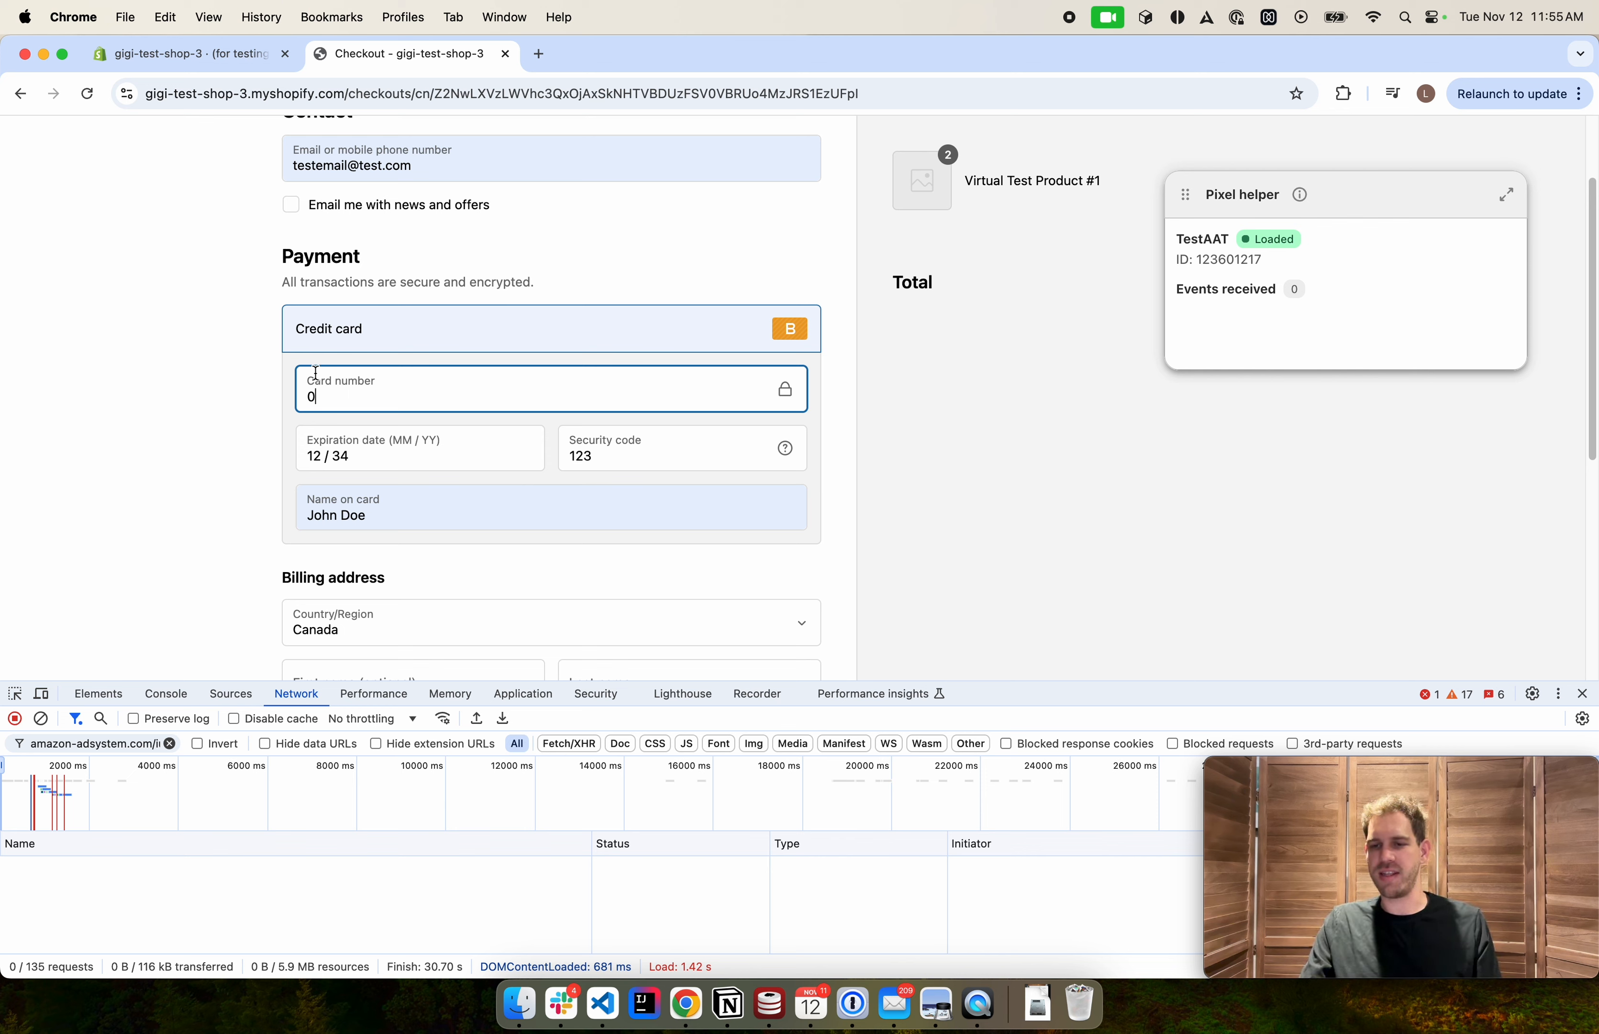
pyautogui.scroll(-8, 316, 372)
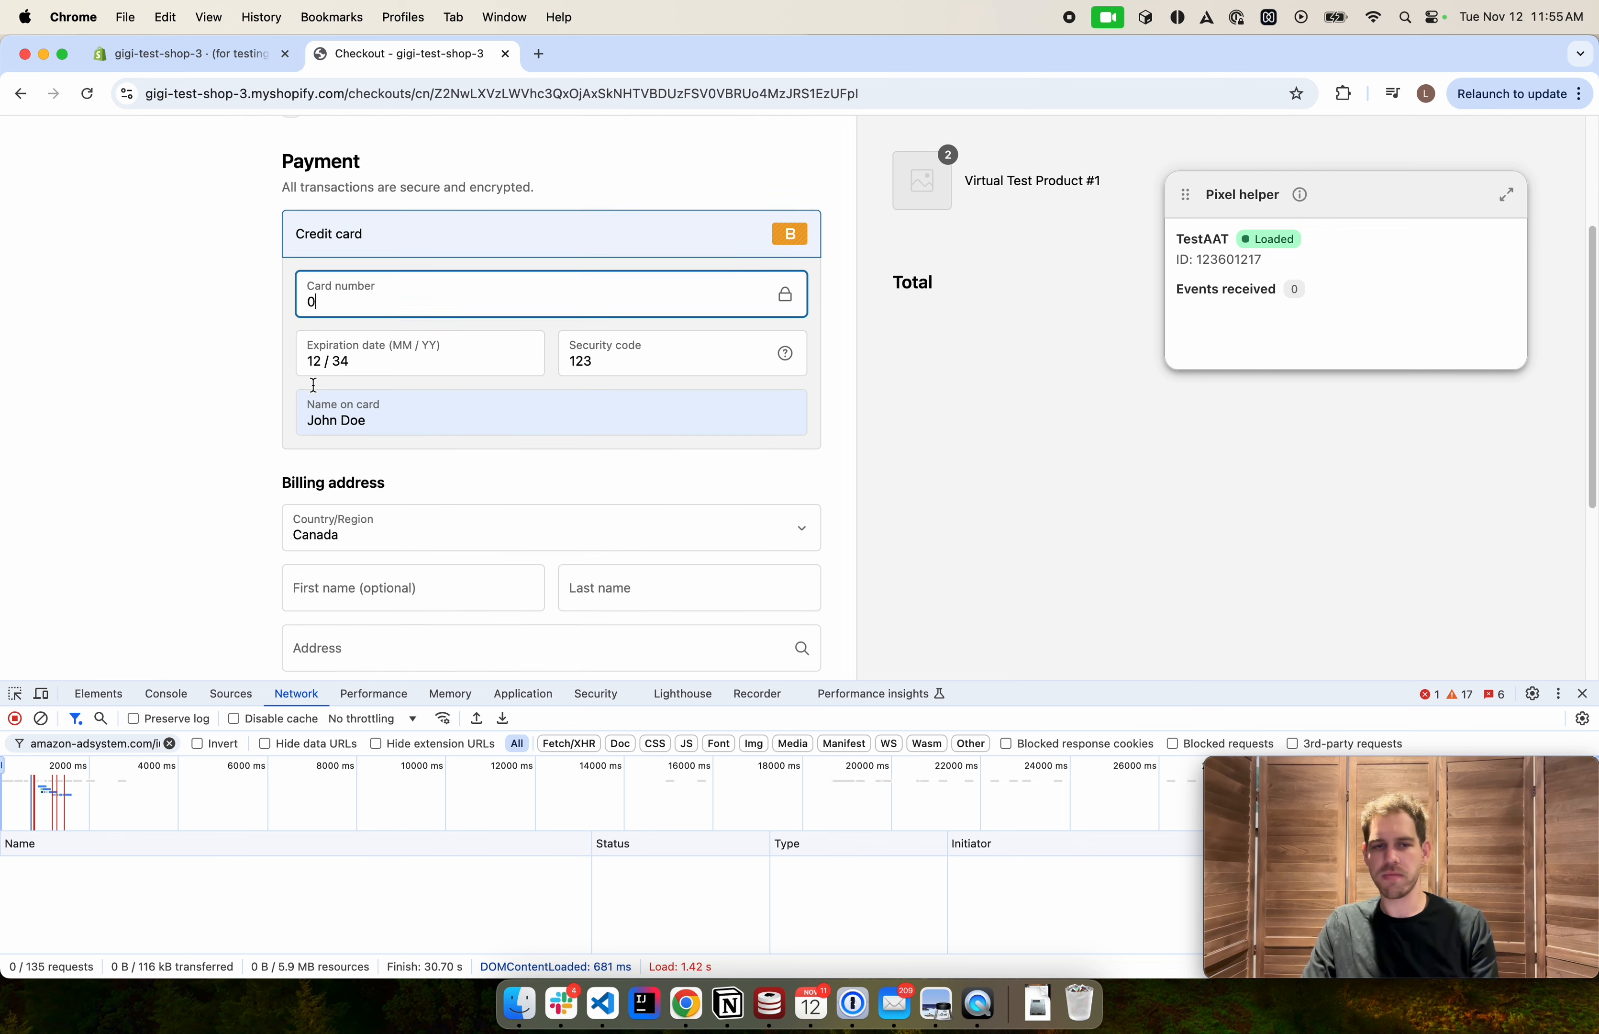
pyautogui.click(344, 418)
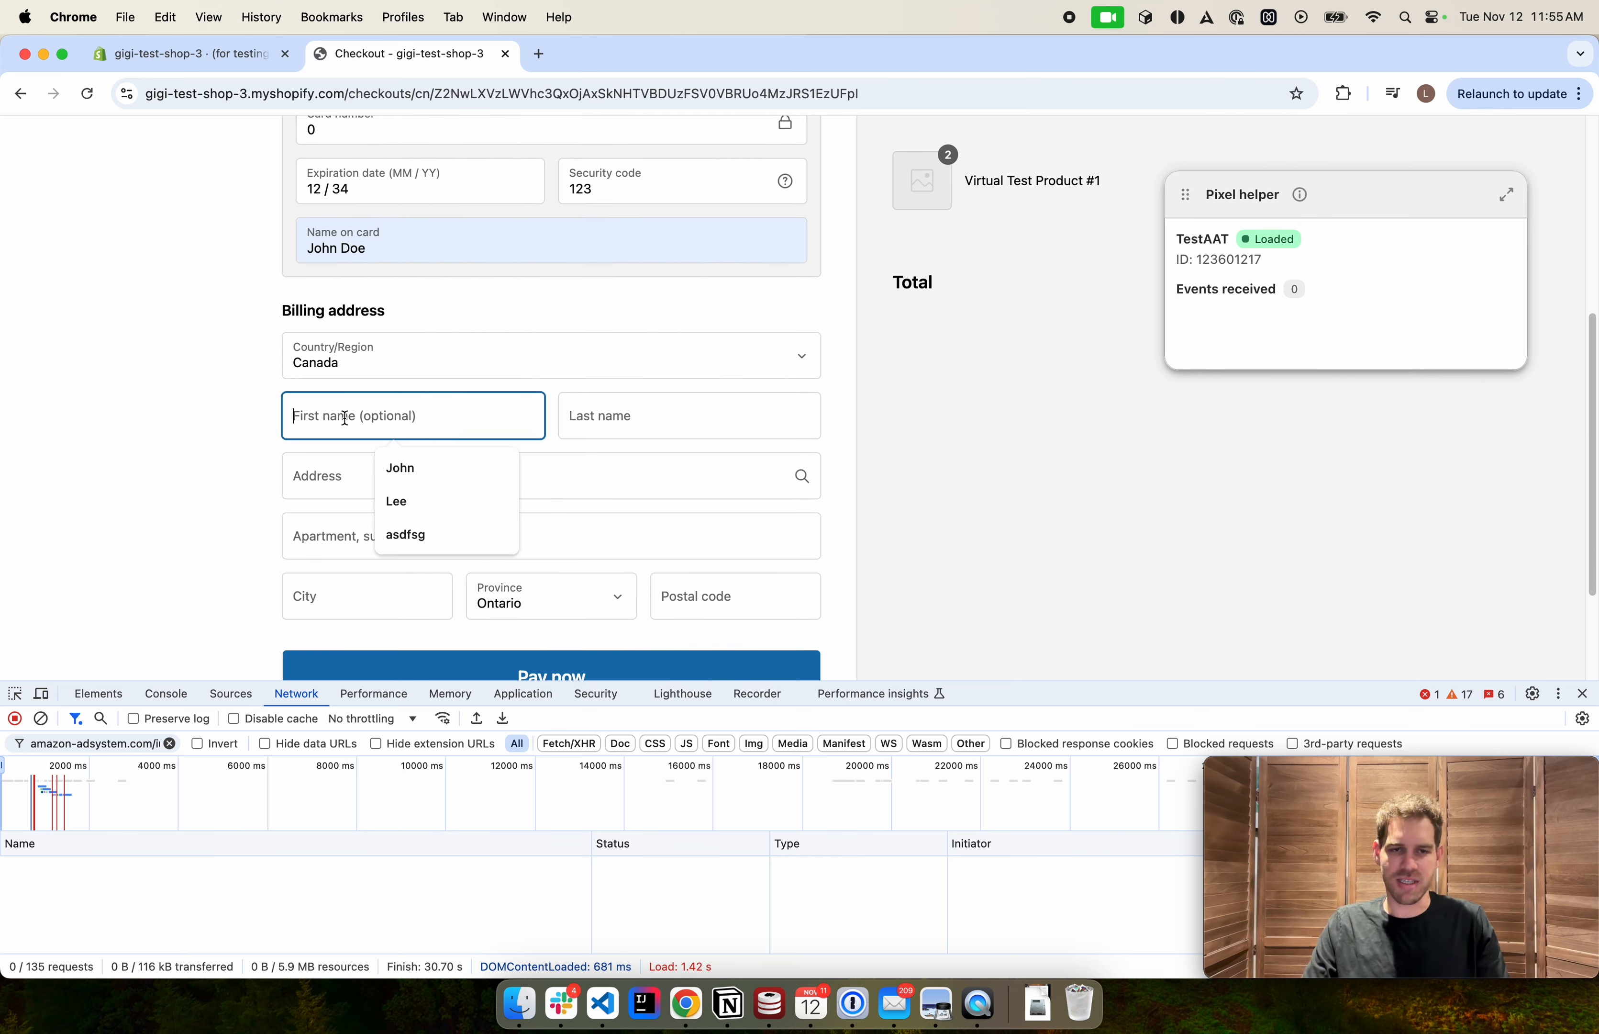
pyautogui.click(330, 474)
pyautogui.click(589, 424)
pyautogui.click(676, 480)
pyautogui.click(475, 475)
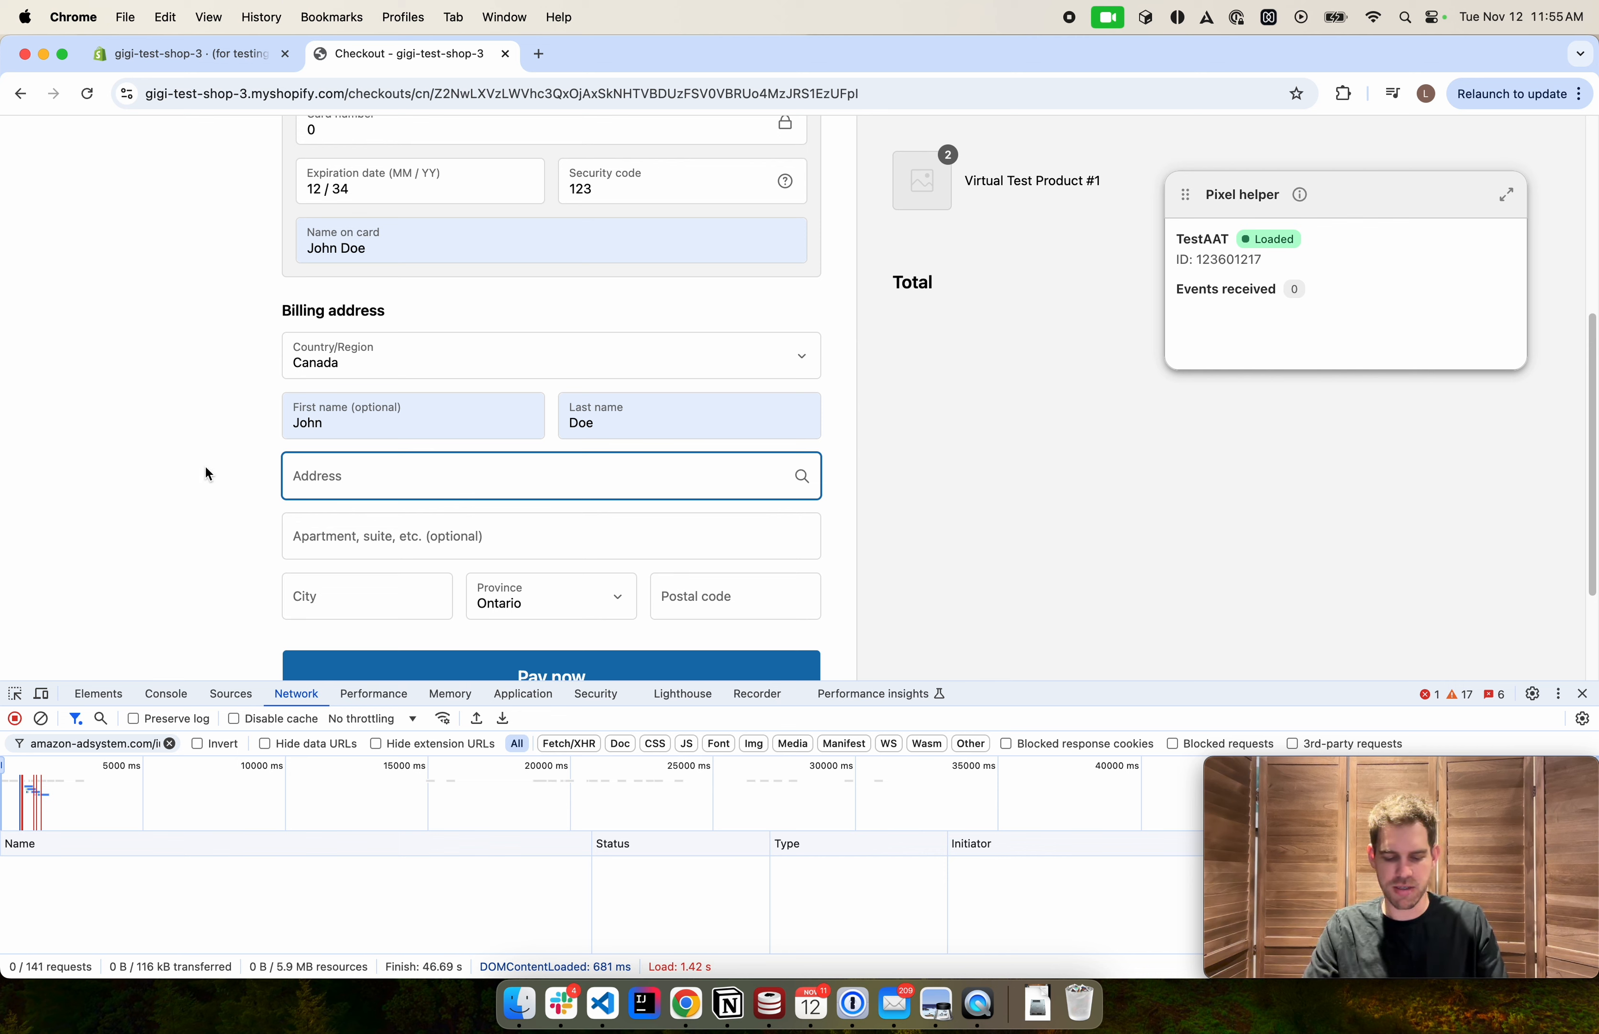
pyautogui.write('12')
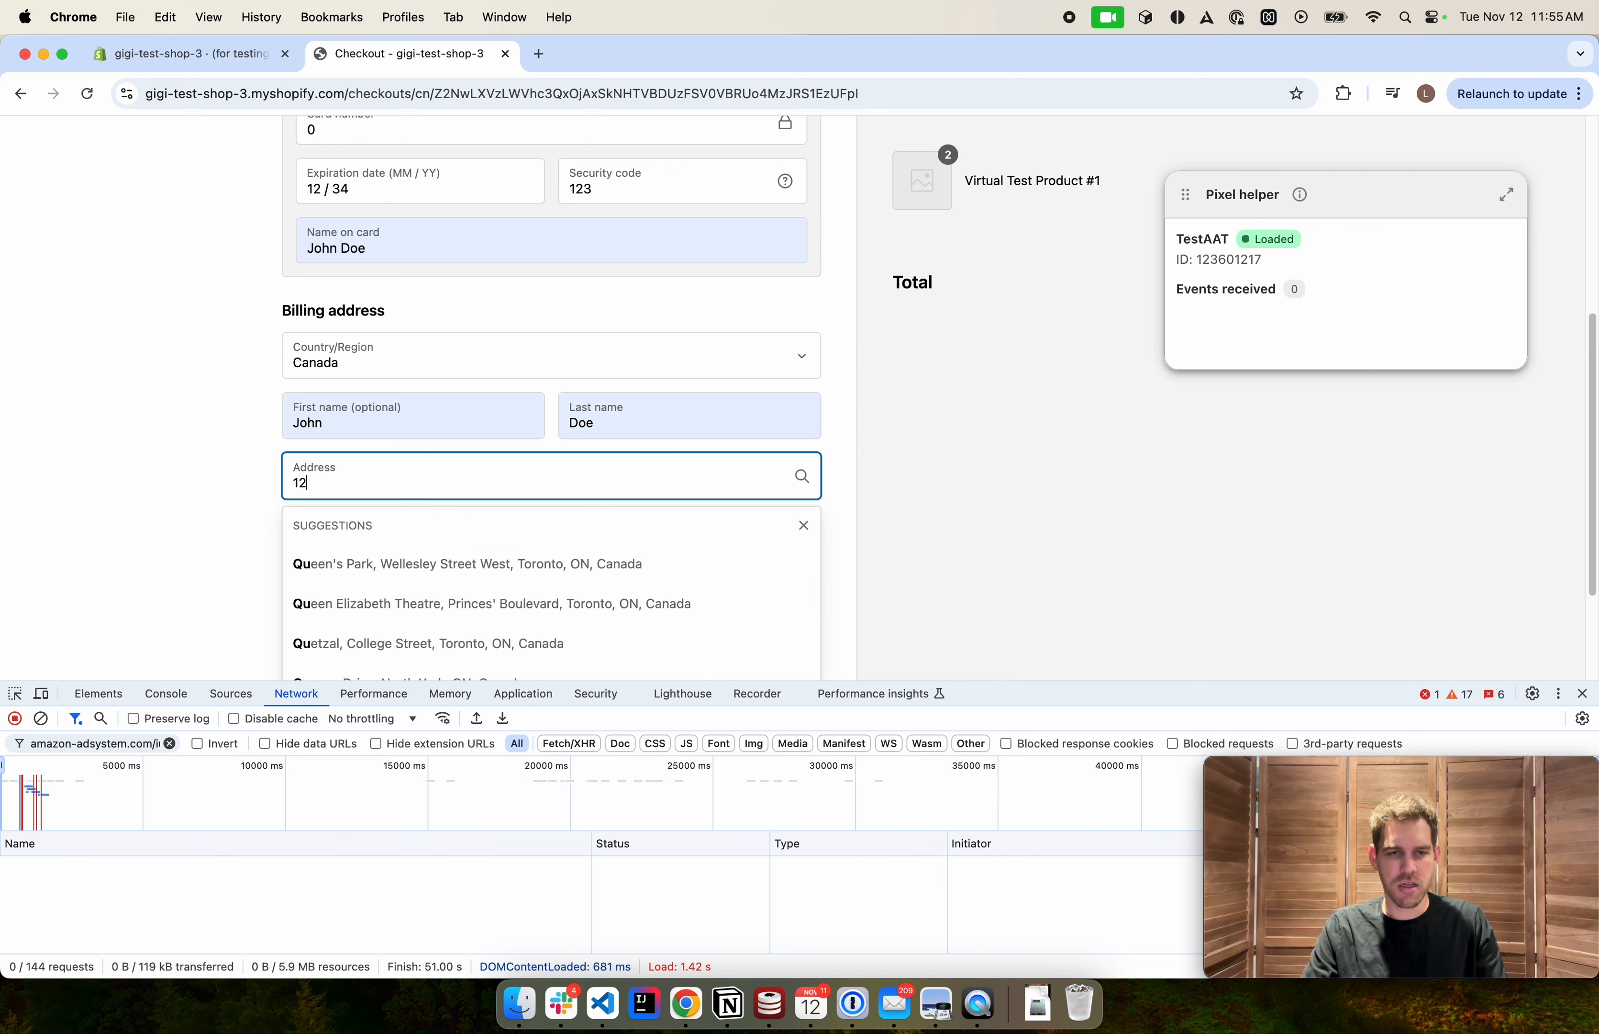
pyautogui.write('3')
pyautogui.click(329, 563)
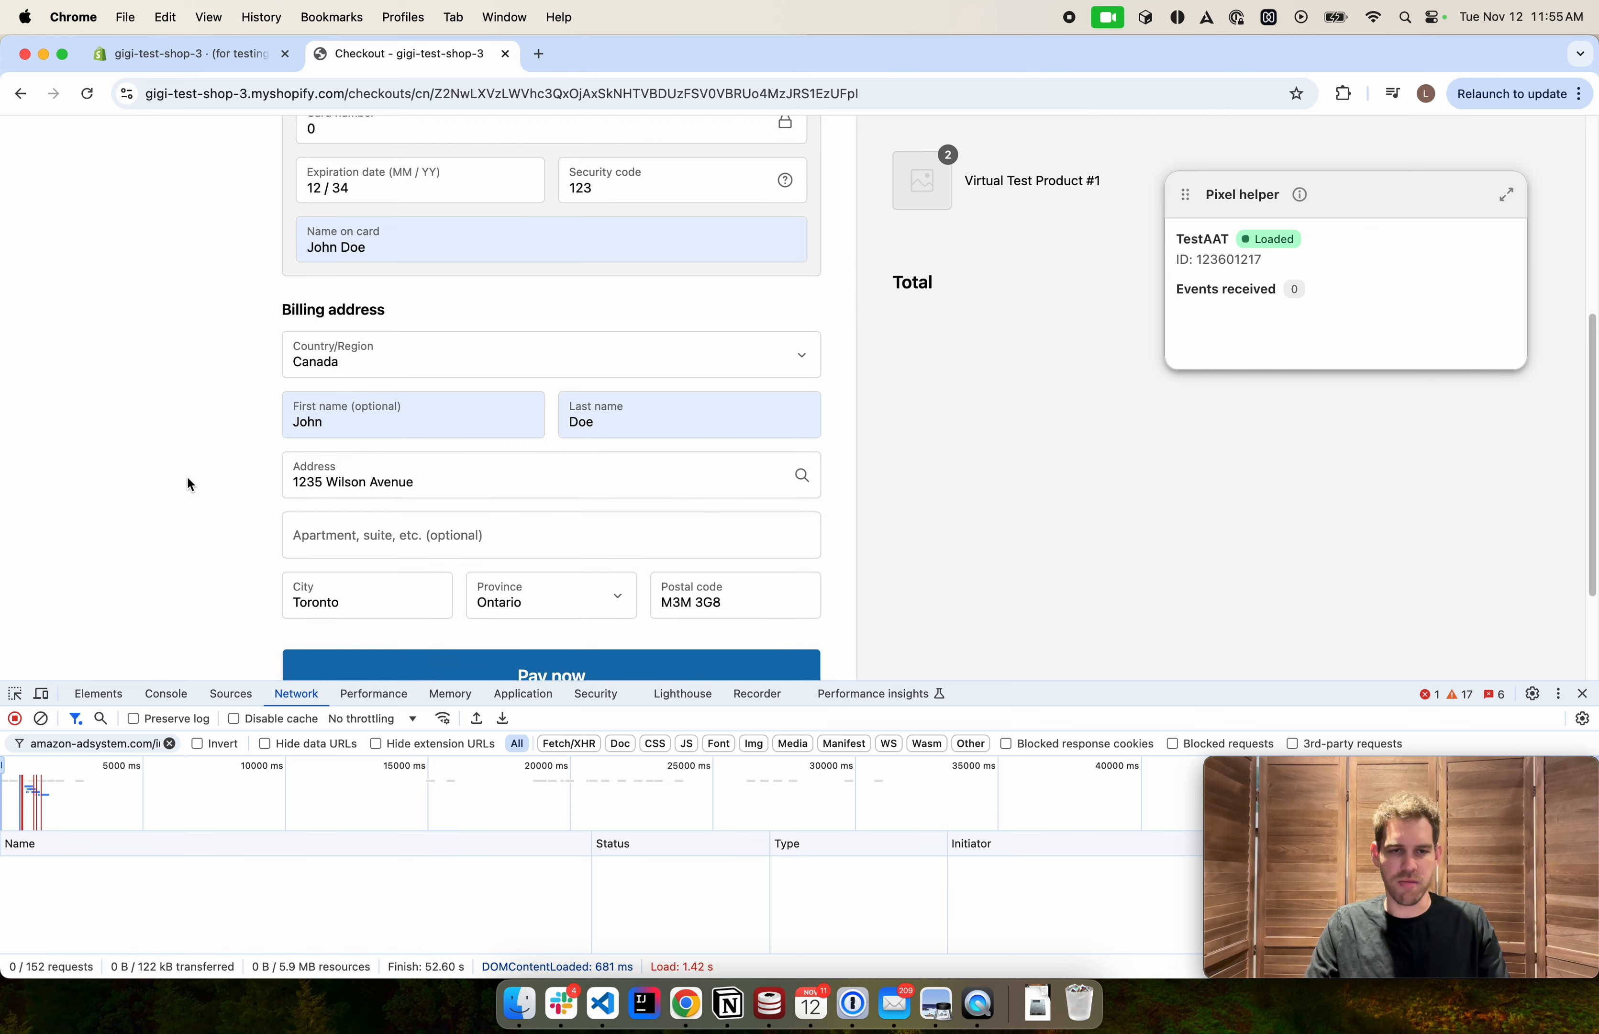
# Try to pay for the order with the entered card details
pyautogui.scroll(-5, 188, 485)
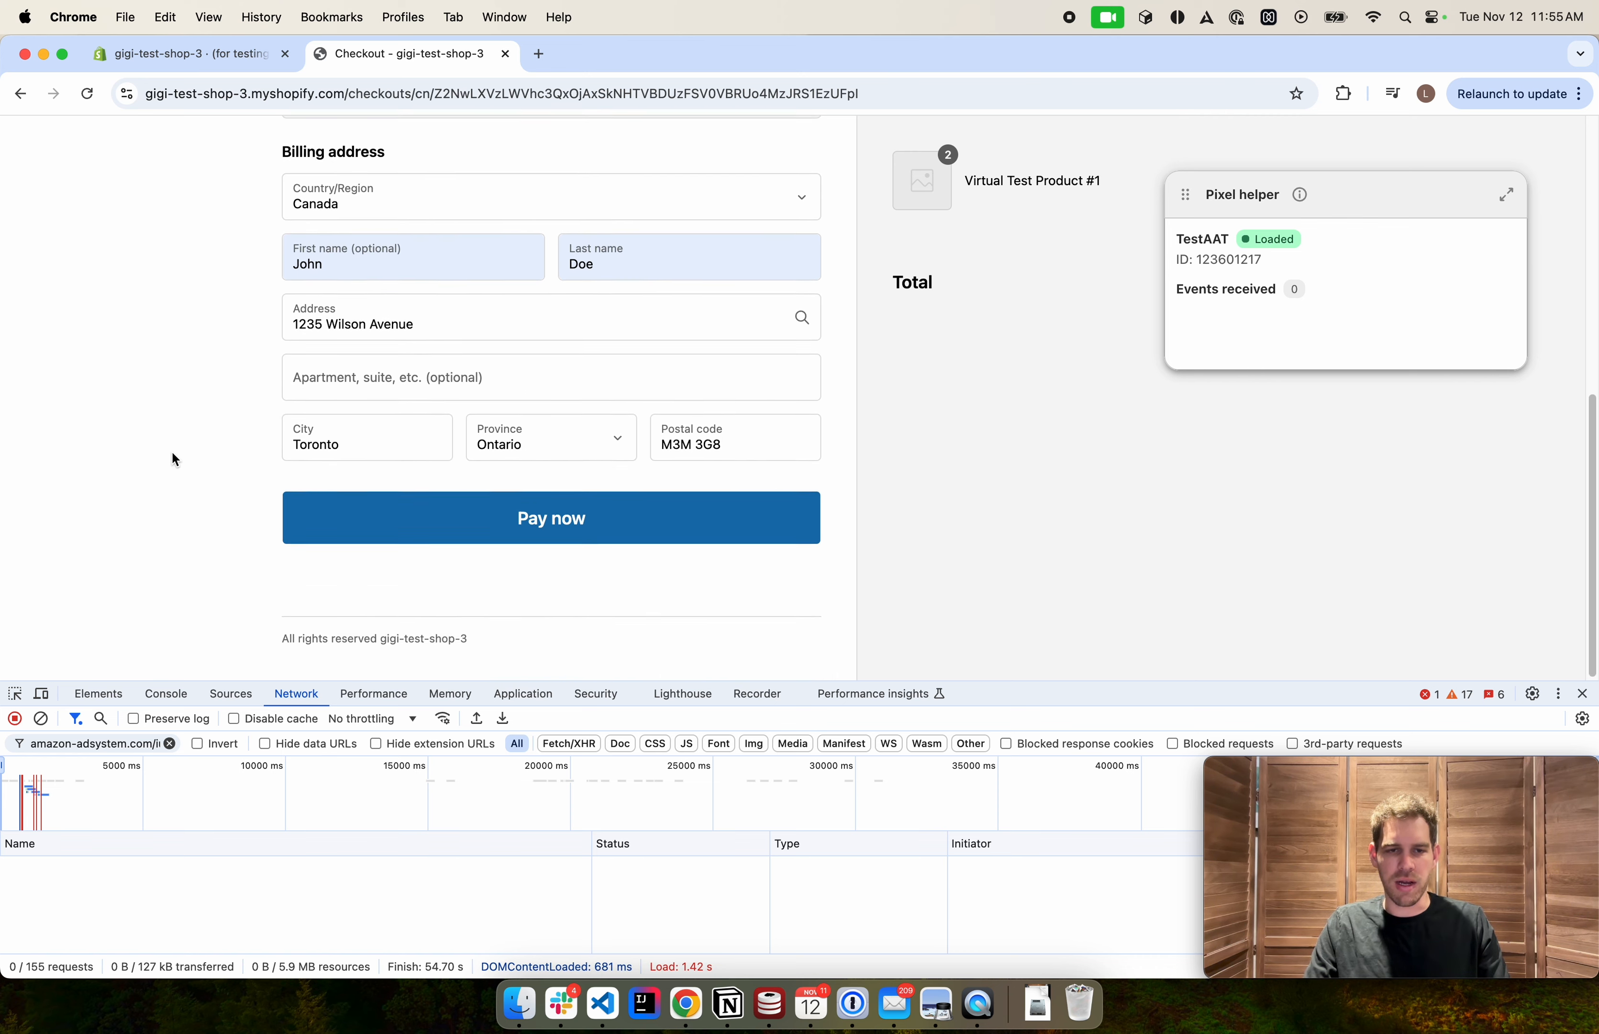
pyautogui.scroll(8, 171, 453)
pyautogui.scroll(-8, 180, 453)
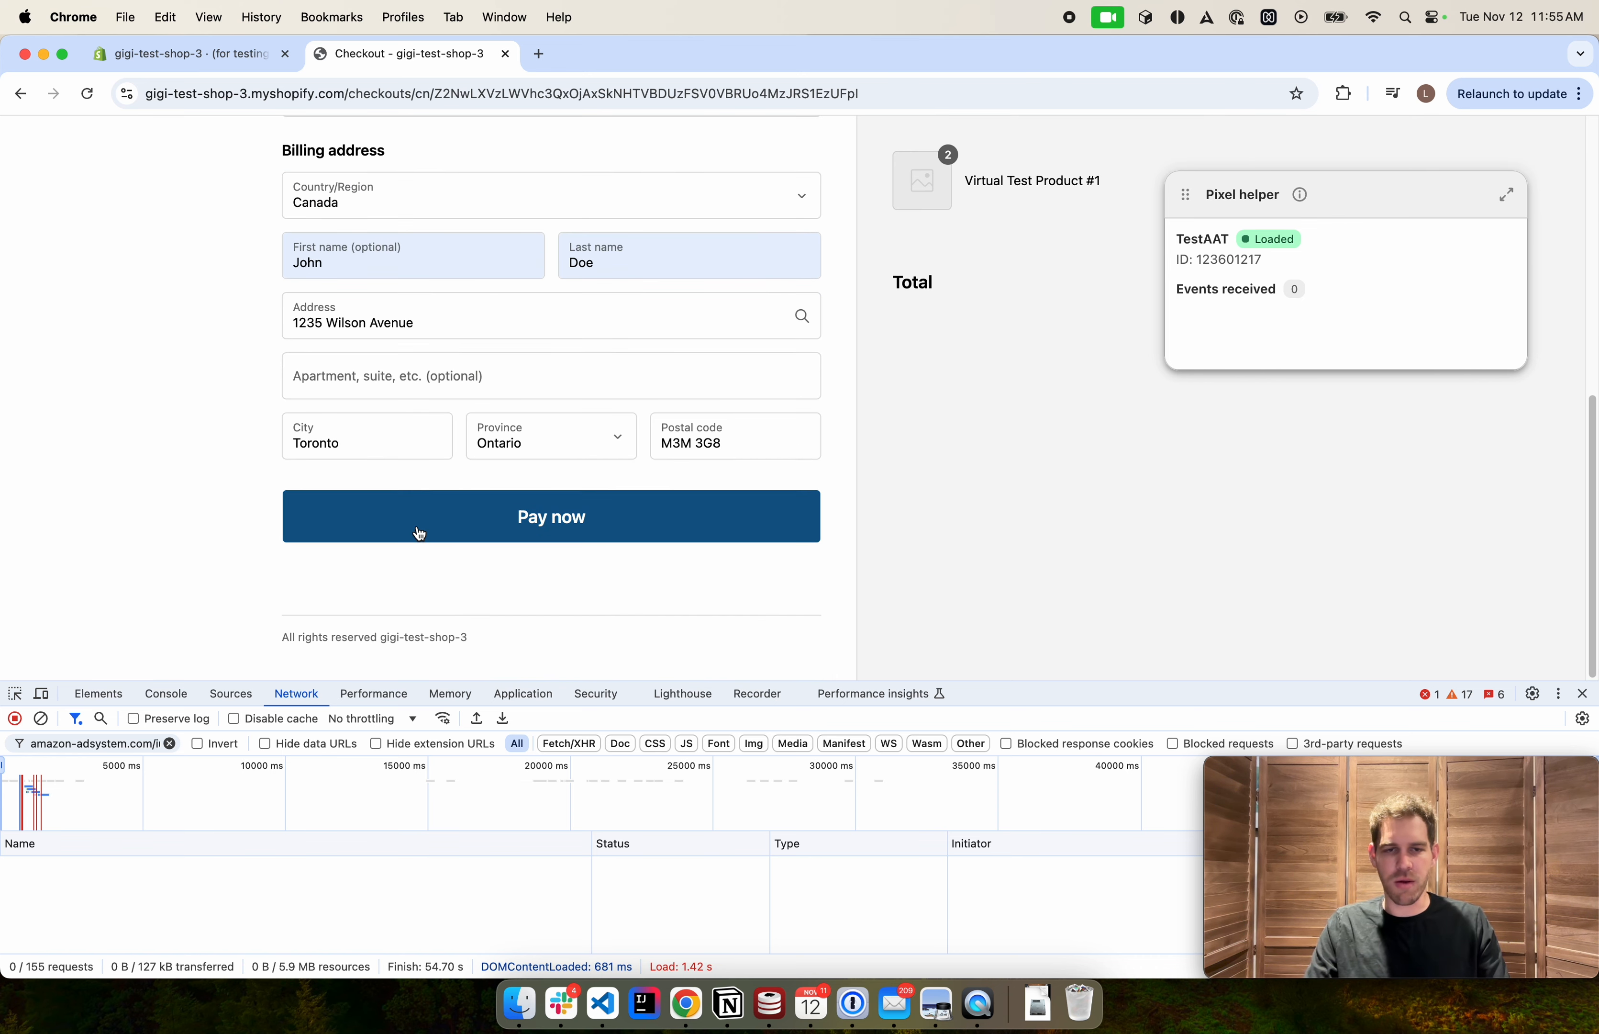
pyautogui.click(419, 533)
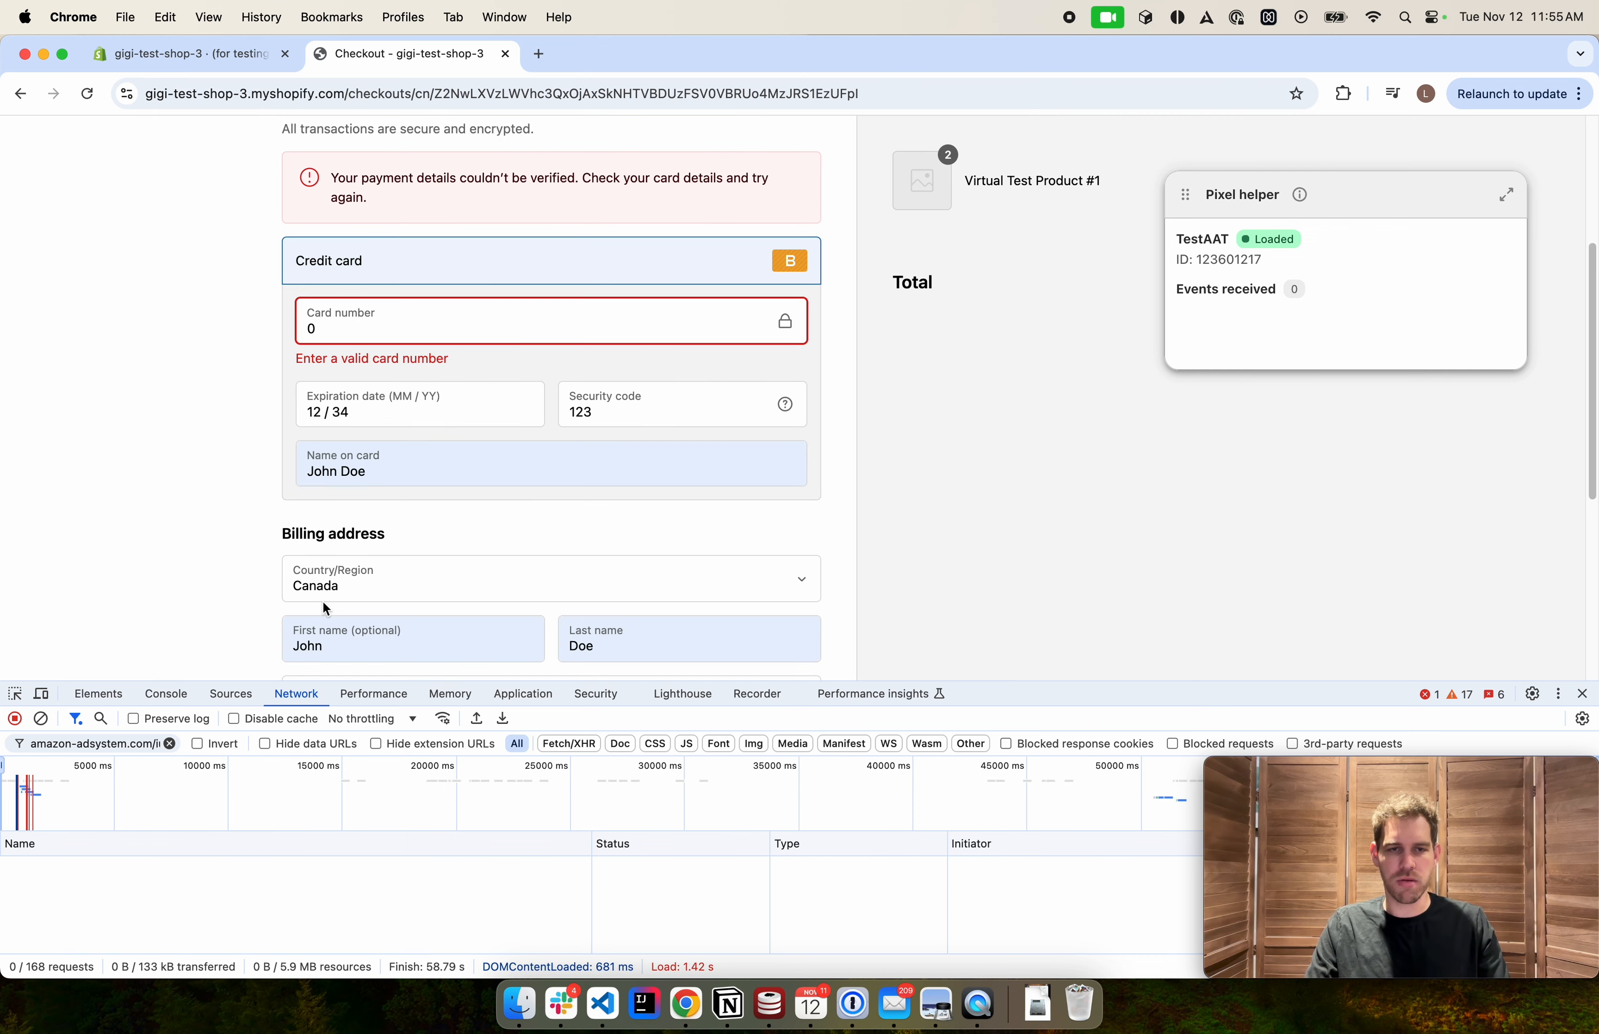
# Replace the card number with the Bogus Gateway test number for an approved transaction
pyautogui.click(406, 330)
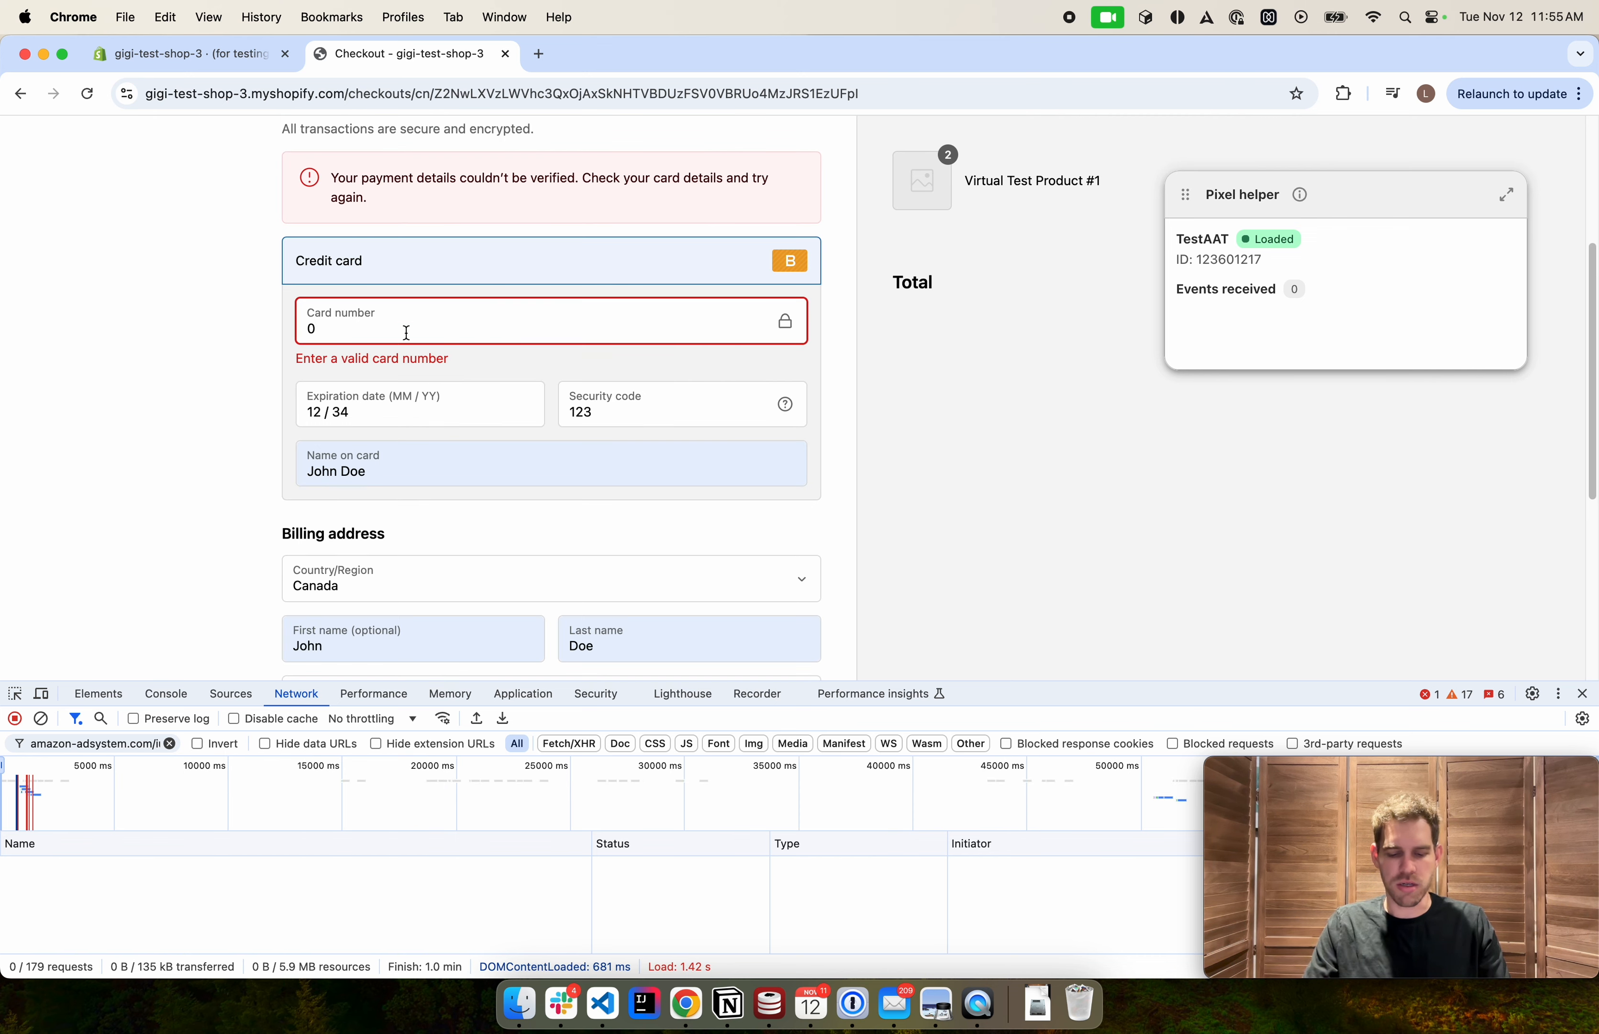
pyautogui.press('BackSpace')
pyautogui.write('1')
# Pay for the order to complete the checkout
pyautogui.scroll(-4, 249, 363)
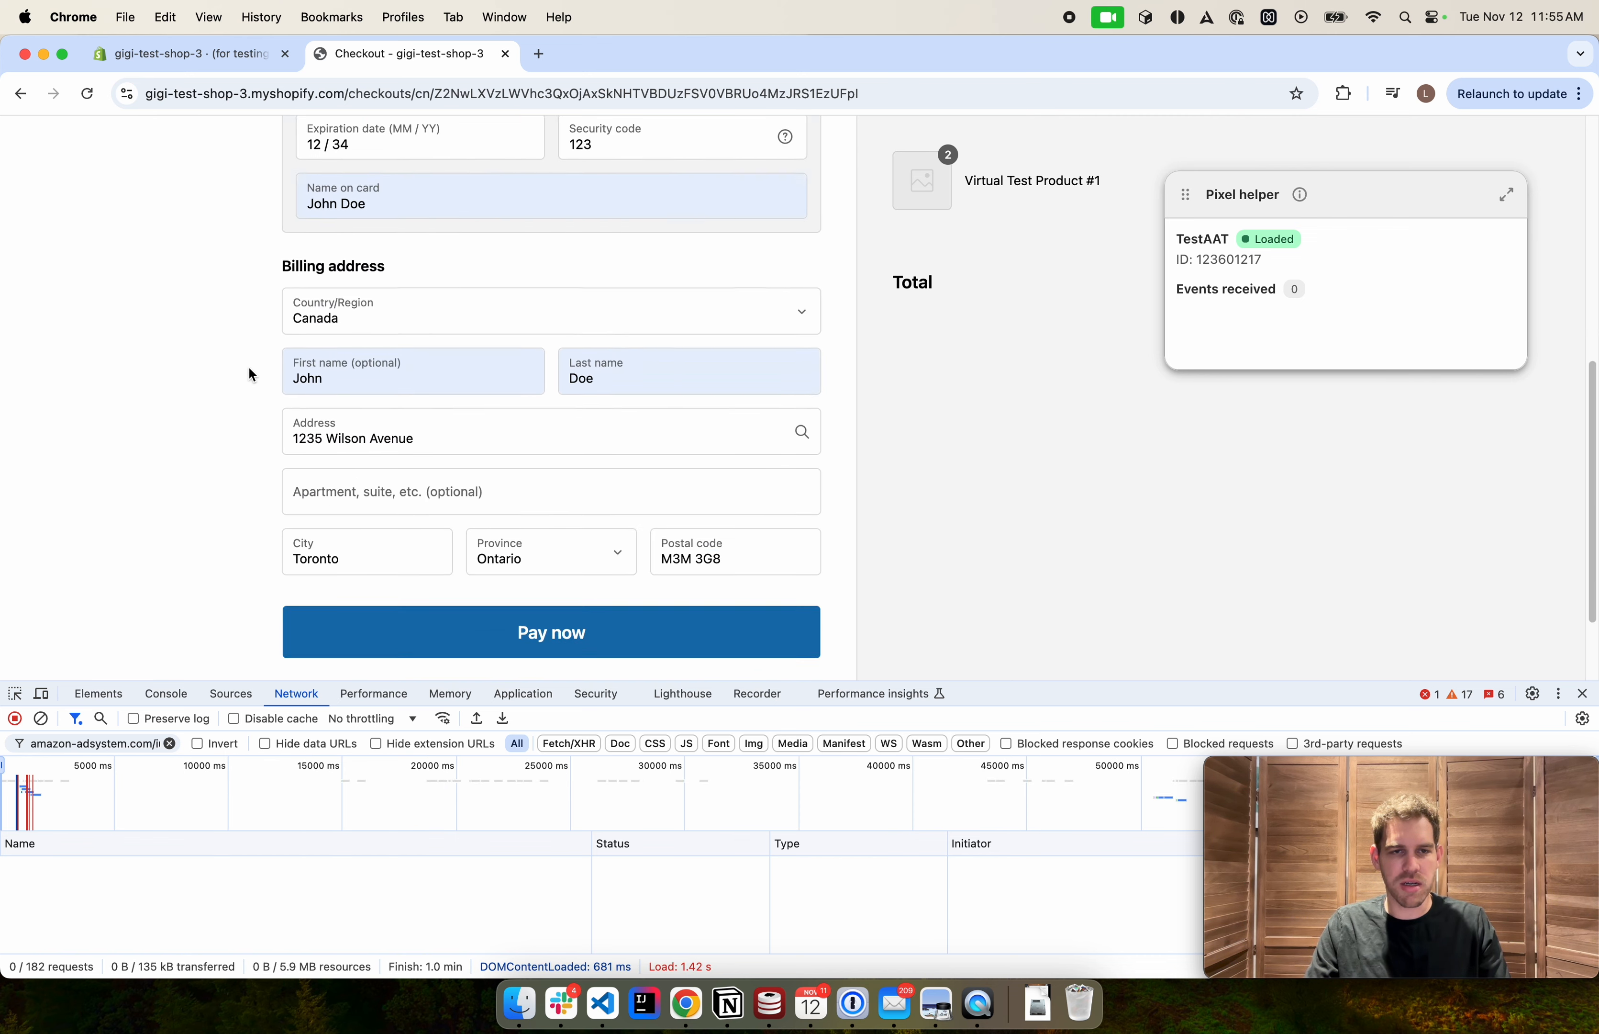
pyautogui.scroll(-2, 247, 365)
pyautogui.scroll(5, 247, 366)
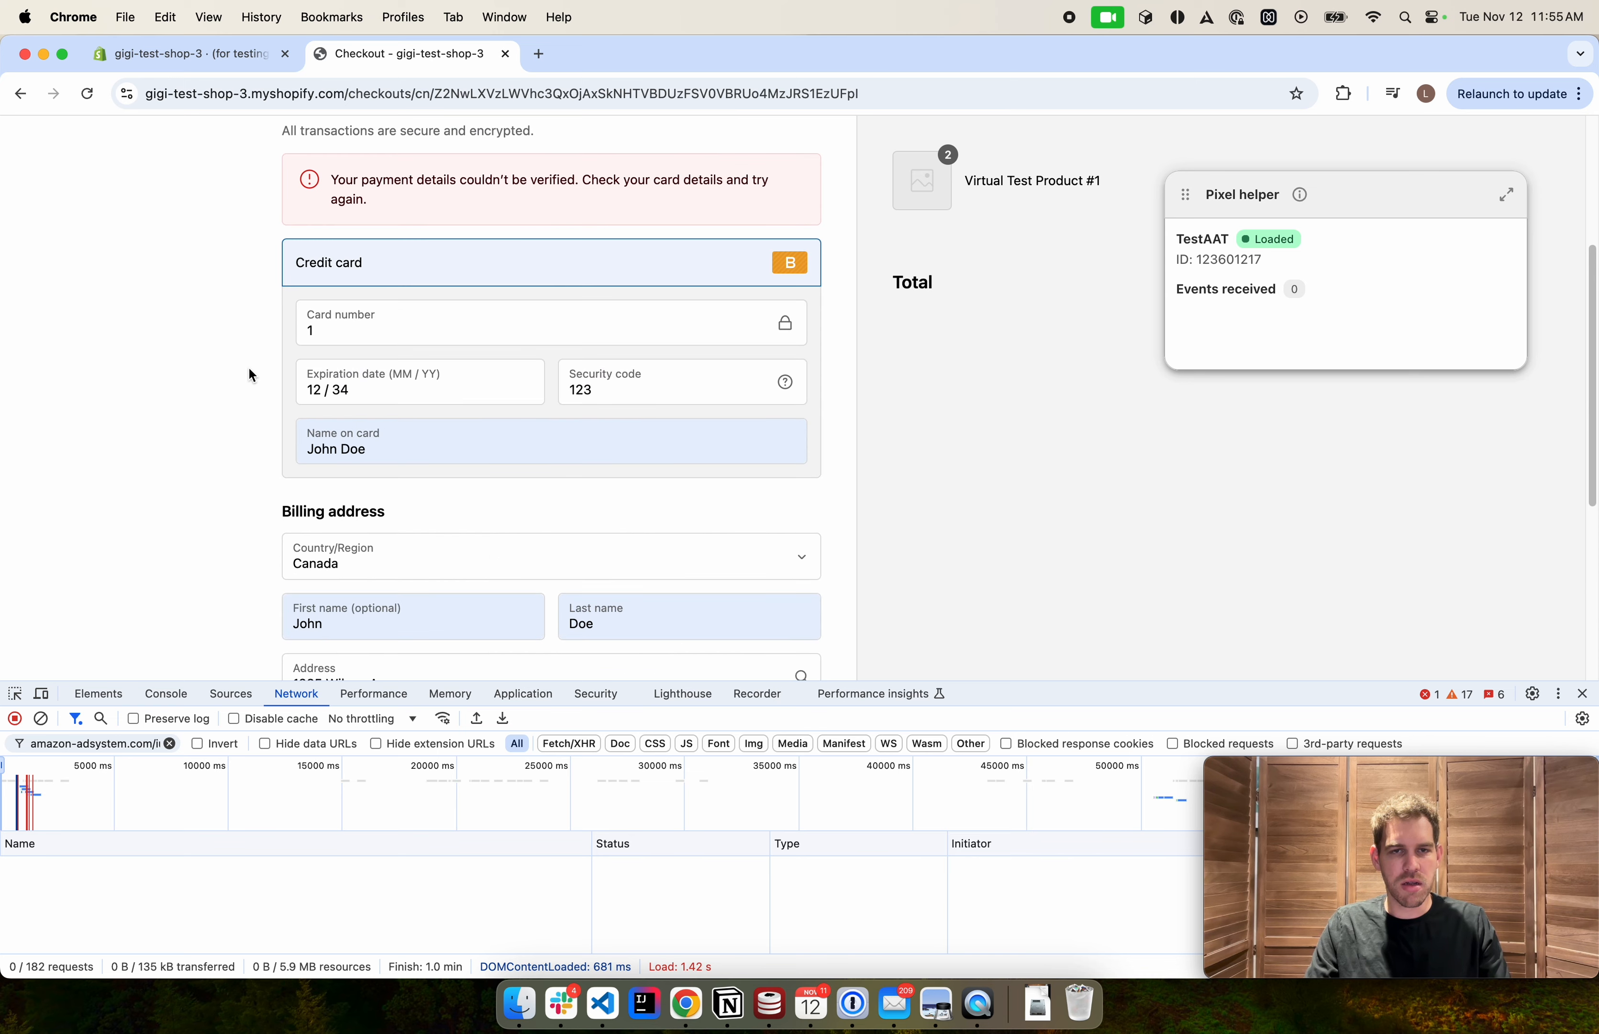
pyautogui.scroll(-3, 247, 376)
pyautogui.click(359, 643)
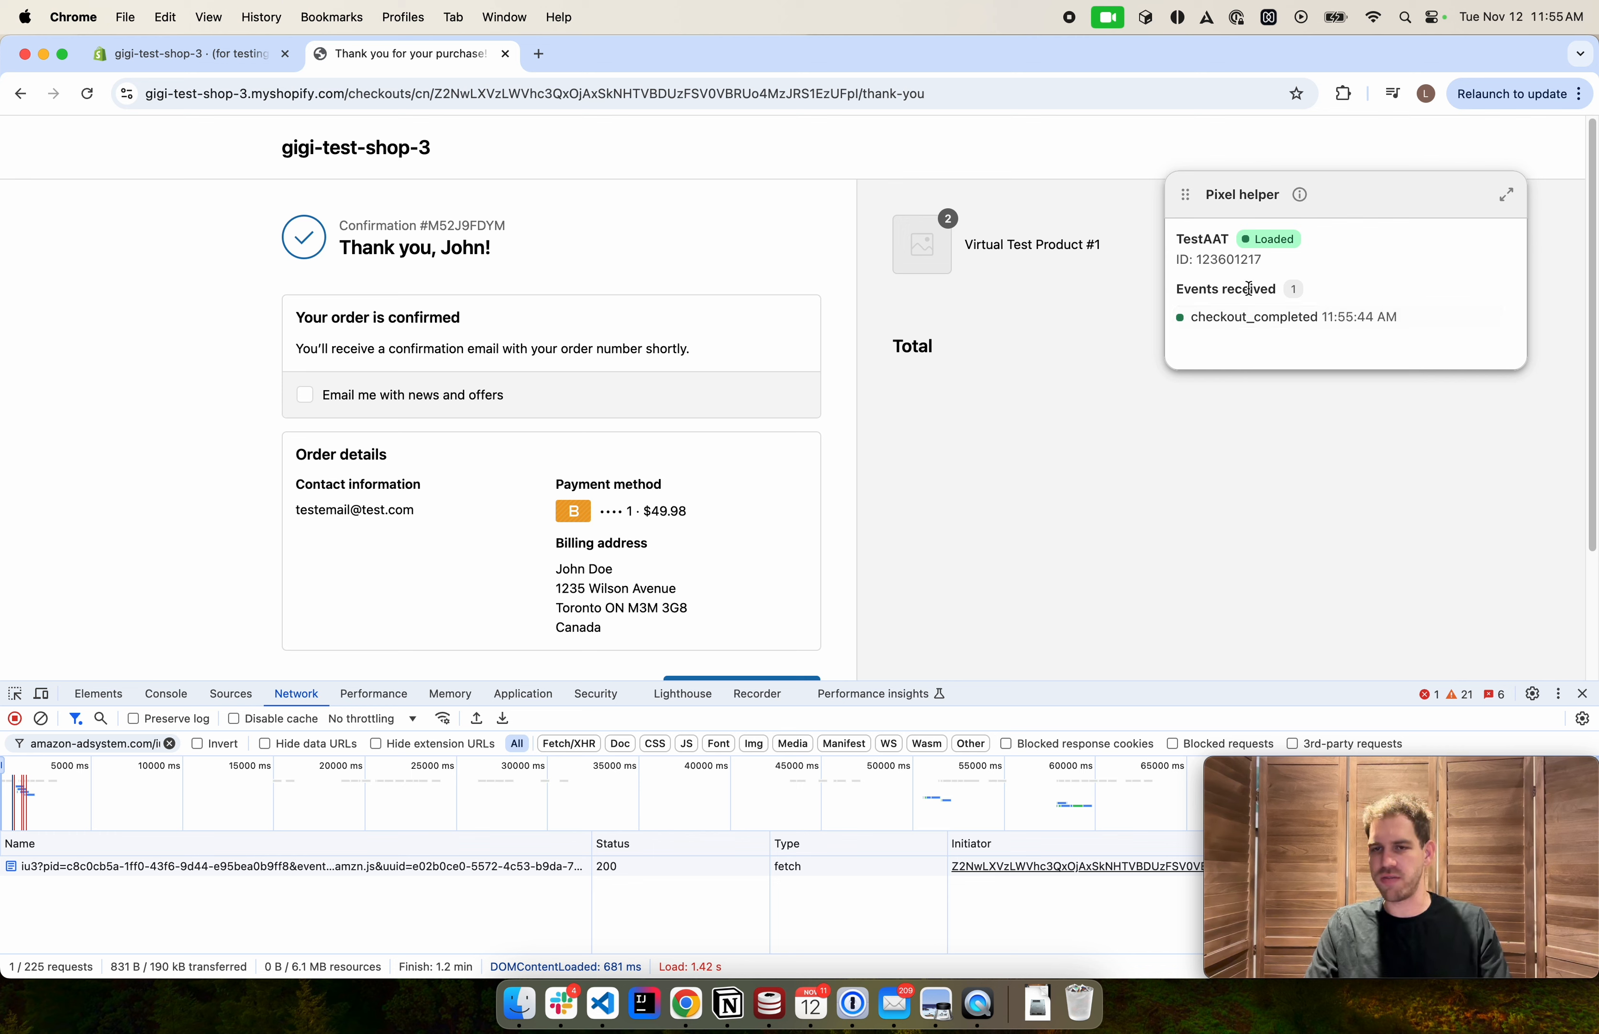
# Inspect the headers of the Amazon ad system purchase request in the network log
pyautogui.click(130, 868)
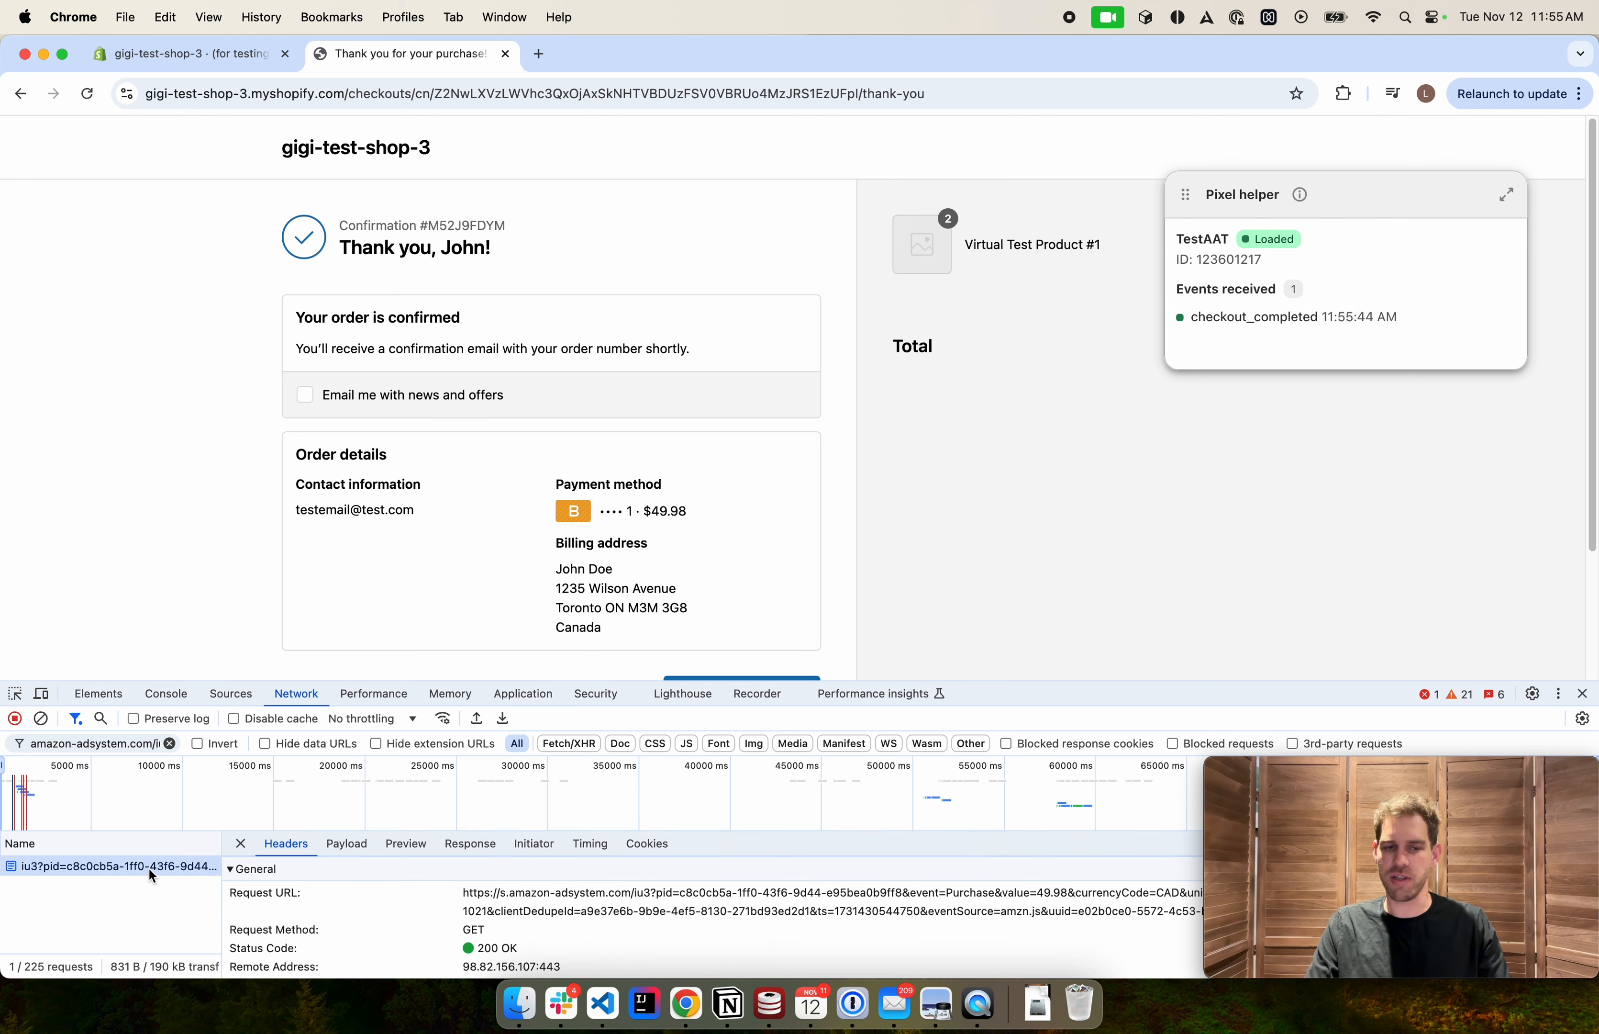
pyautogui.click(241, 844)
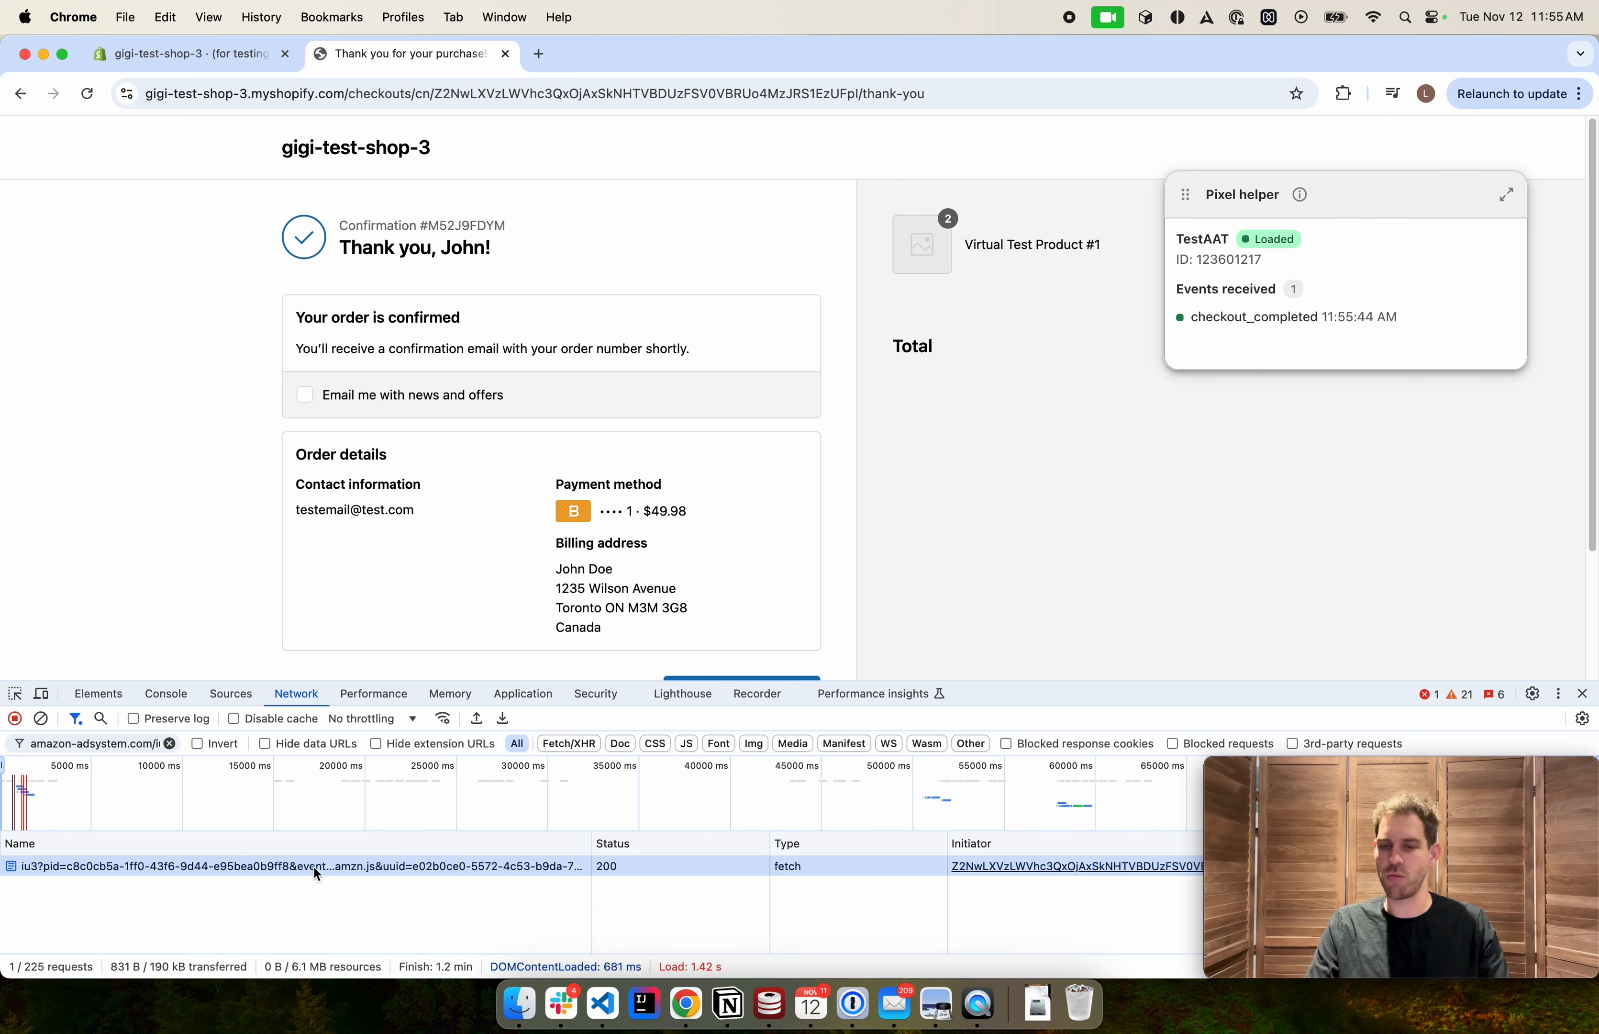